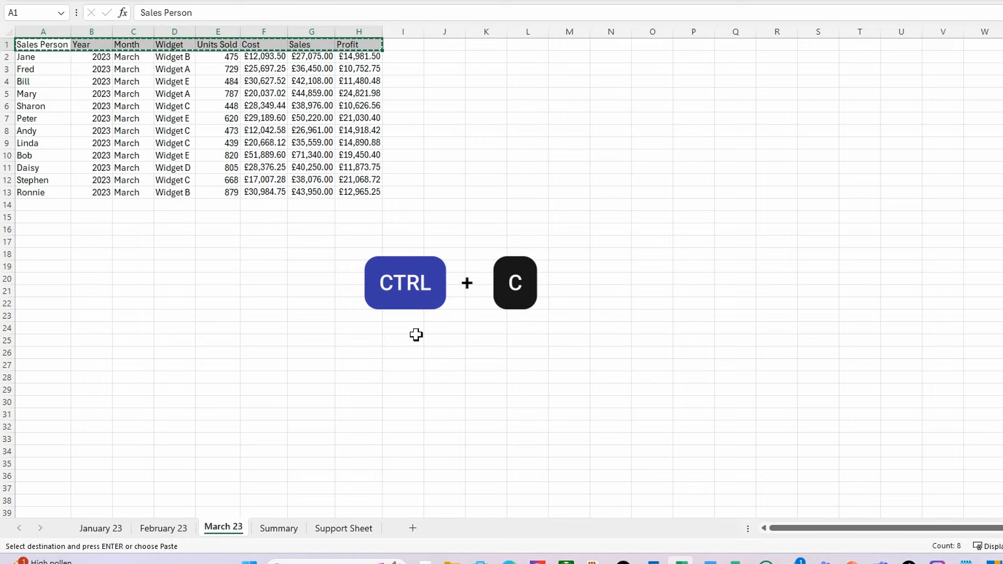
Step: Paste the copied header row into the Summary sheet starting at A1 and widen the Sales Person and Units Sold columns to fit
left_click(281, 530)
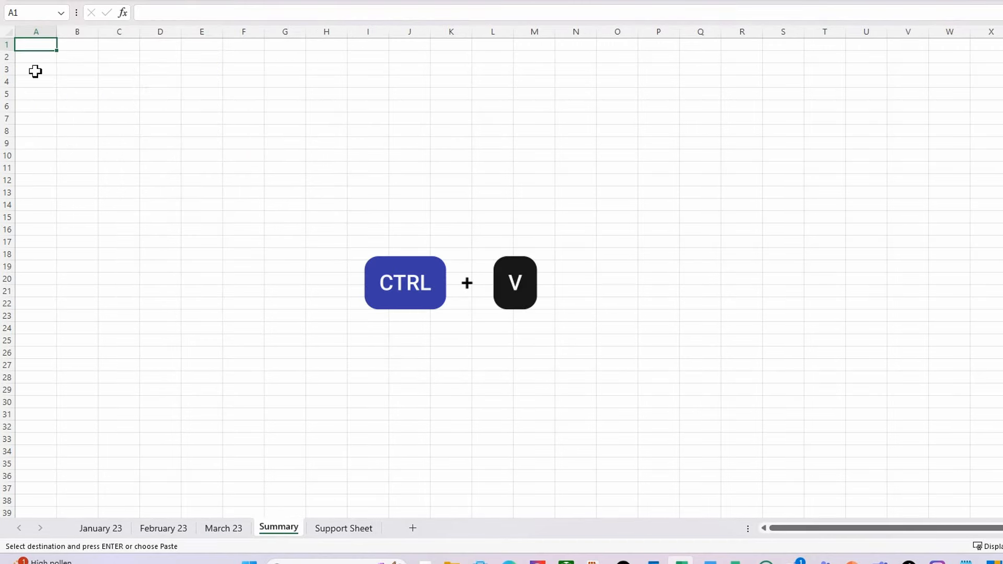
type("Sales Person\tYear\tMonth\tWidget\tUnits Sold\tCost\tSales\tProfit")
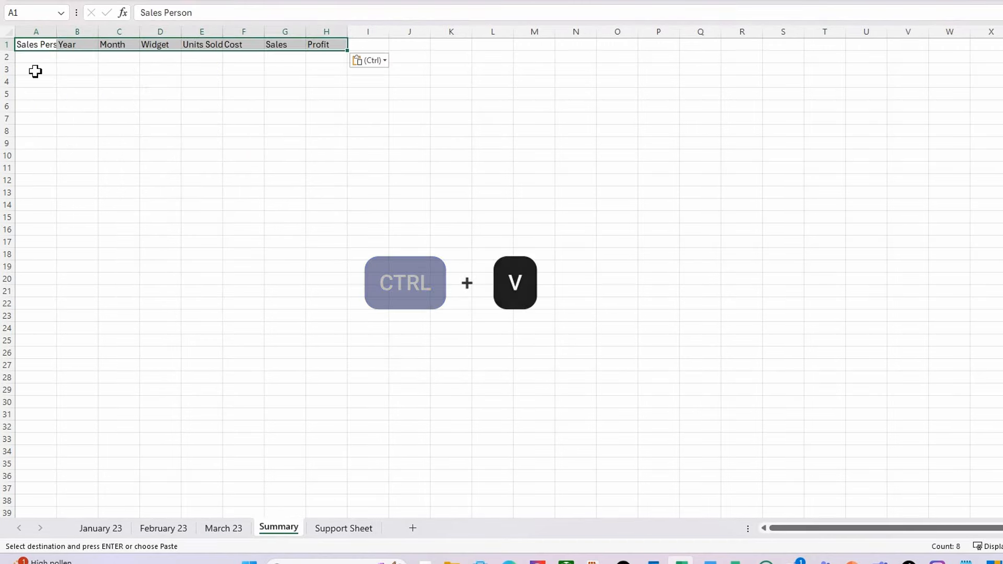
double_click(57, 33)
left_click(206, 118)
left_click_drag(238, 32, 241, 27)
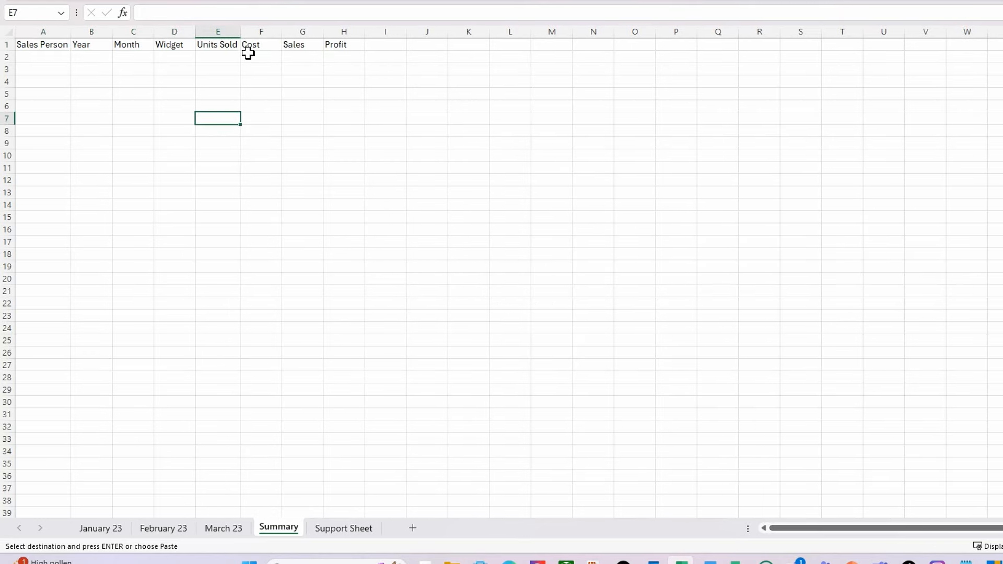
Step: In cell A2 of the Summary sheet, start a VSTACK formula referencing A2:H13 across the January 23 to March 23 sheets
left_click(34, 57)
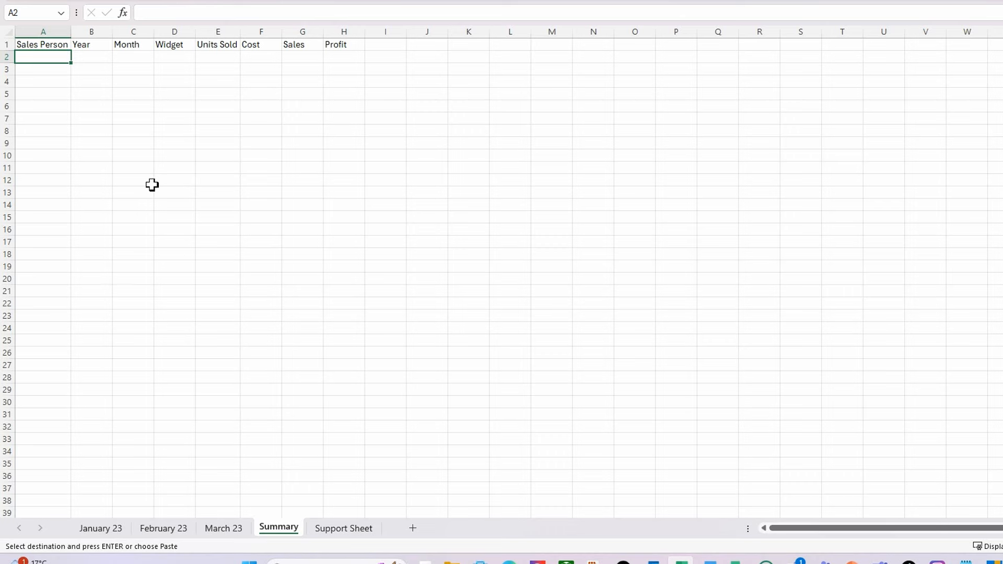
left_click(90, 530)
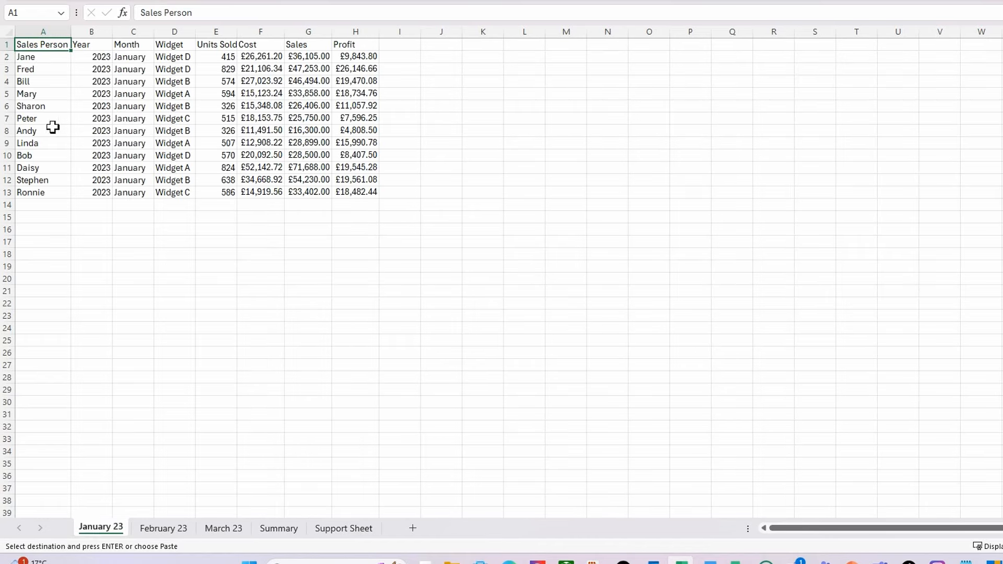
left_click(288, 529)
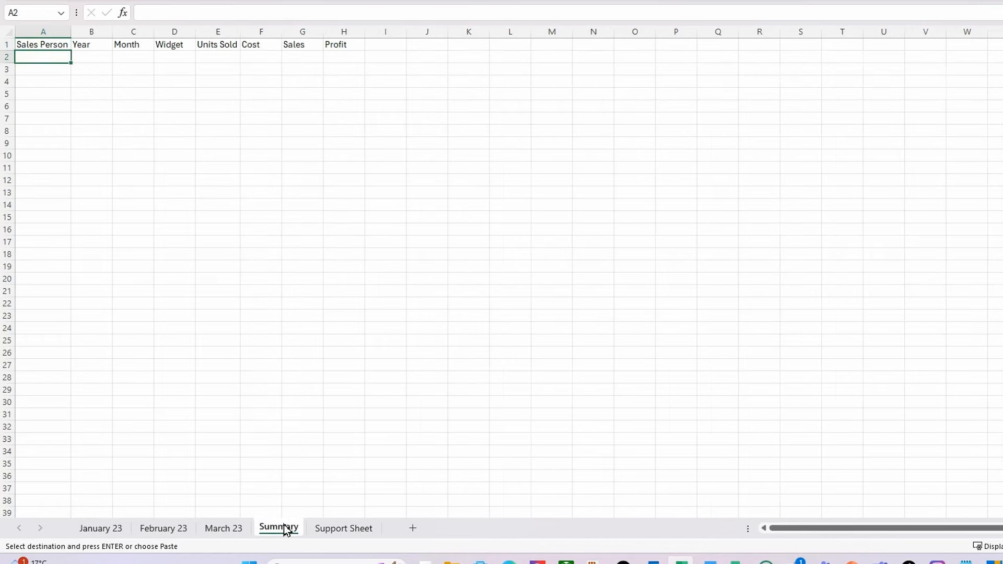
type("=")
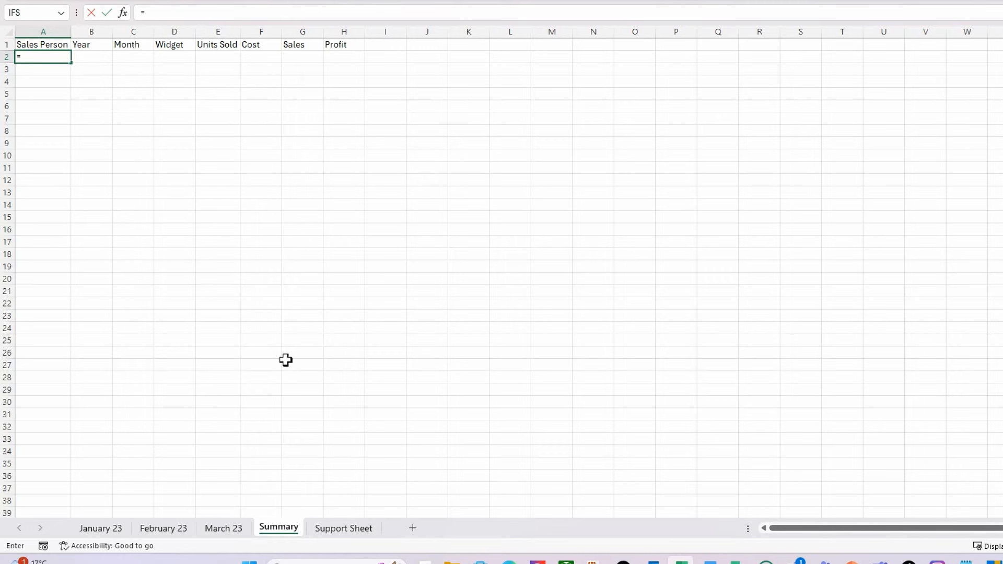
type("v")
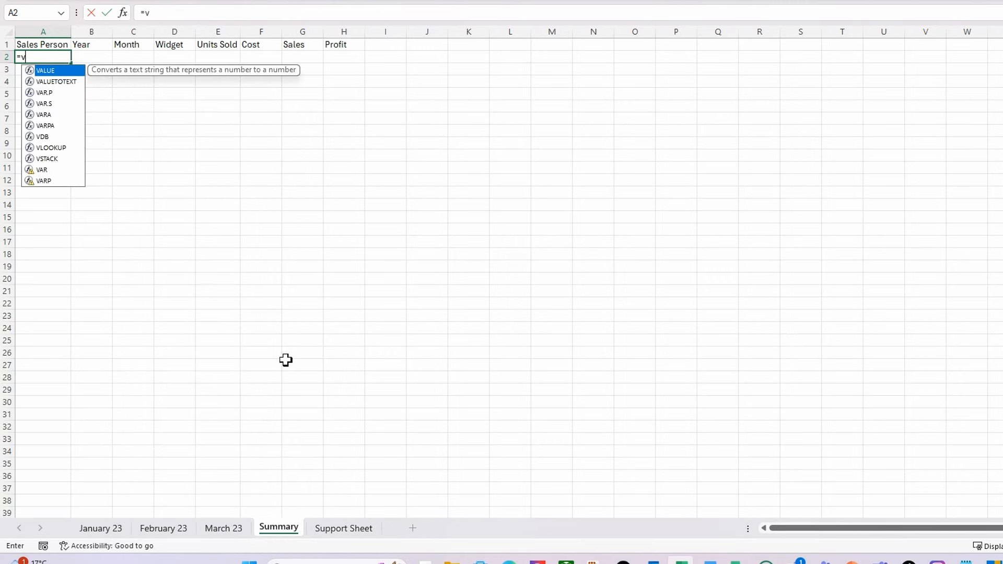
double_click(48, 159)
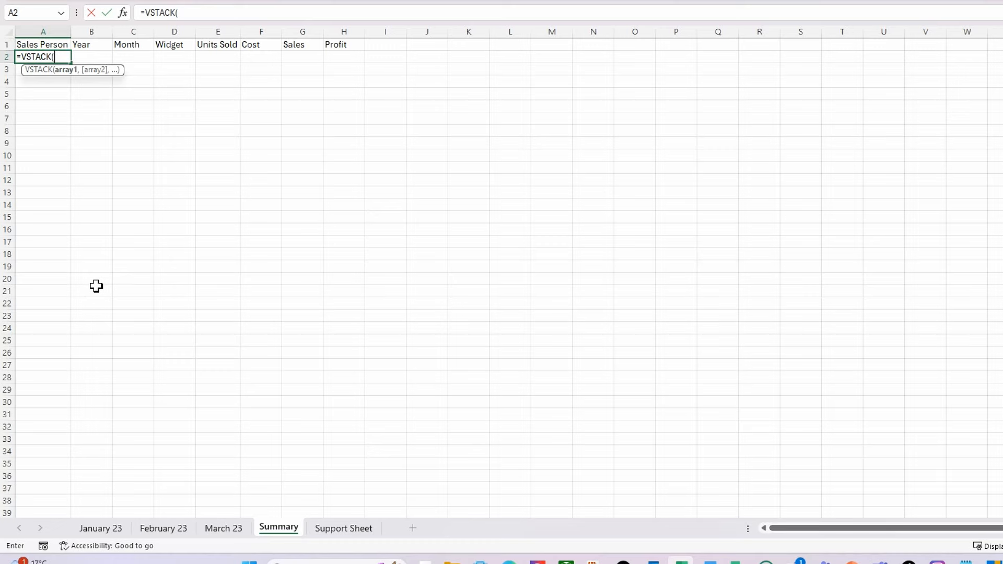
left_click(96, 528)
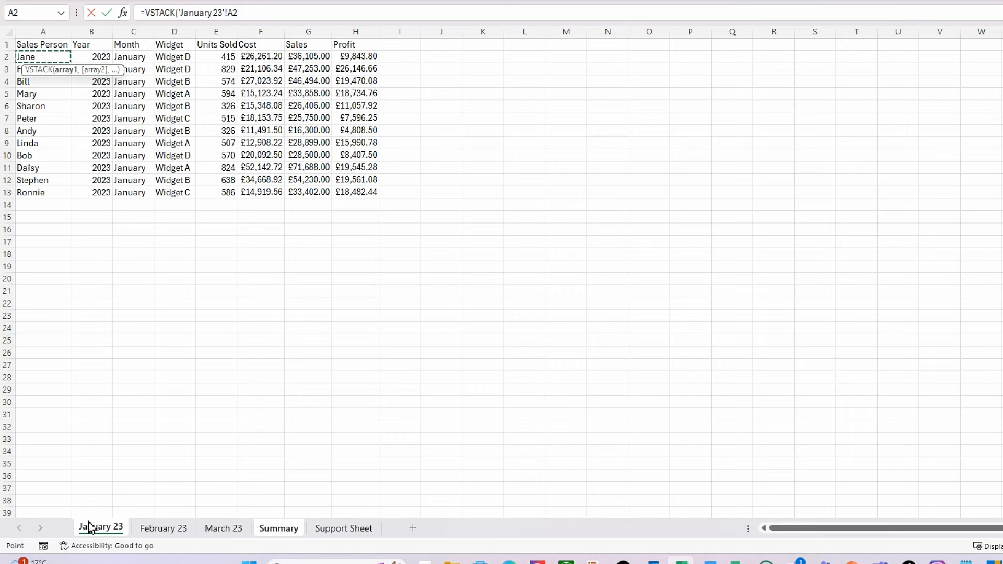
left_click(233, 531, "shift")
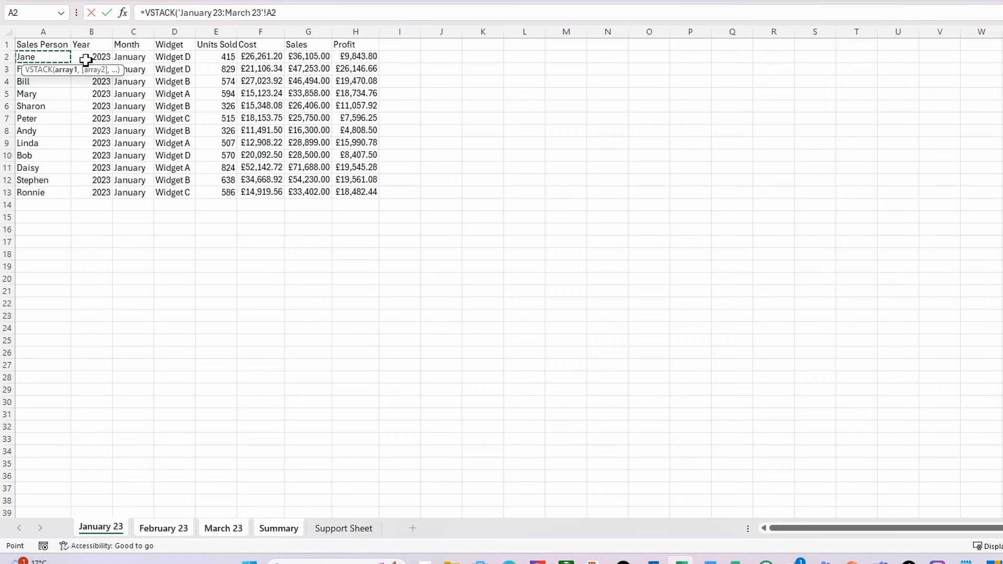
left_click_drag(82, 63, 354, 195)
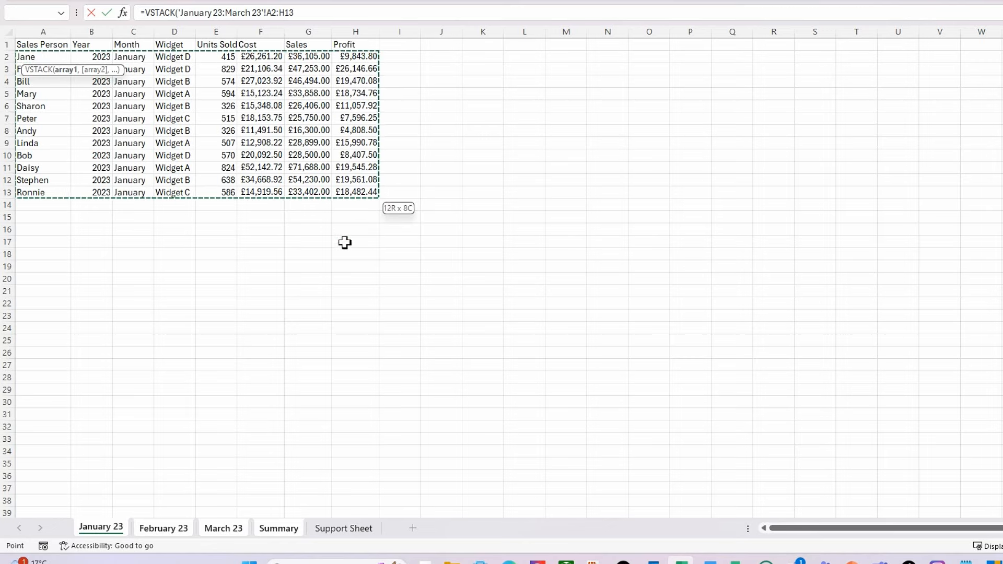
Step: Extend the VSTACK reference to A2:H30, close the bracket and commit the formula
left_click(309, 13)
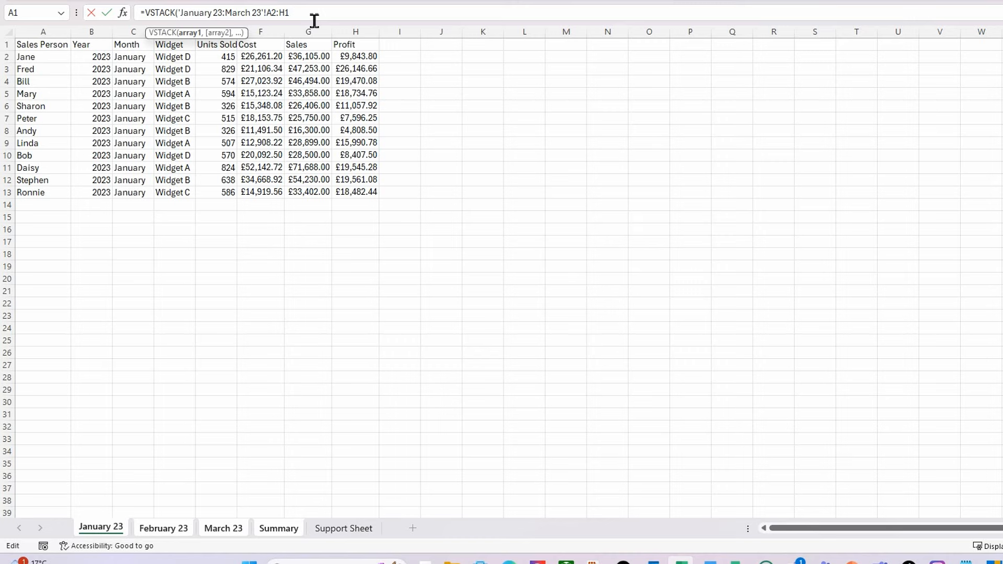
key("BackSpace")
type("30")
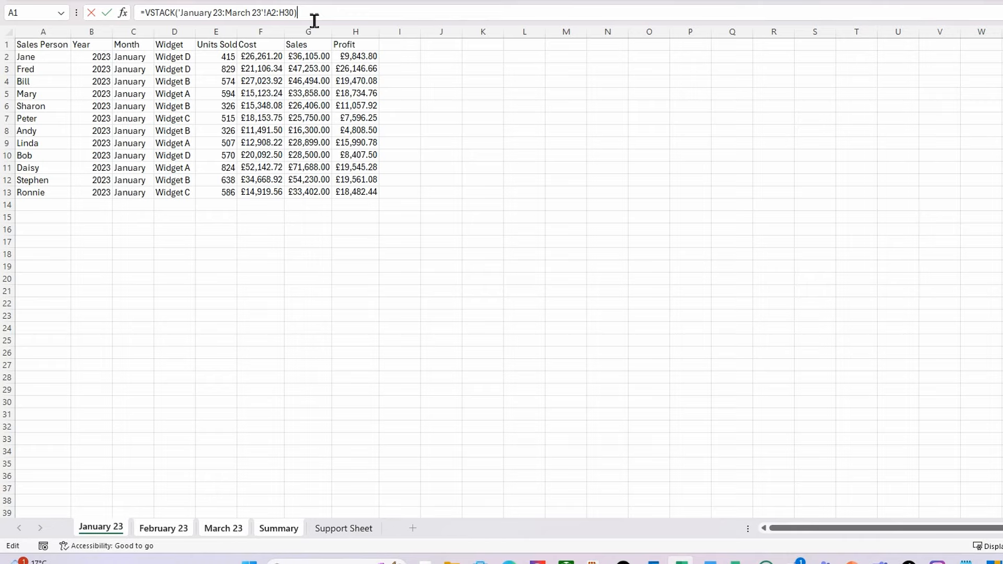
key("Return")
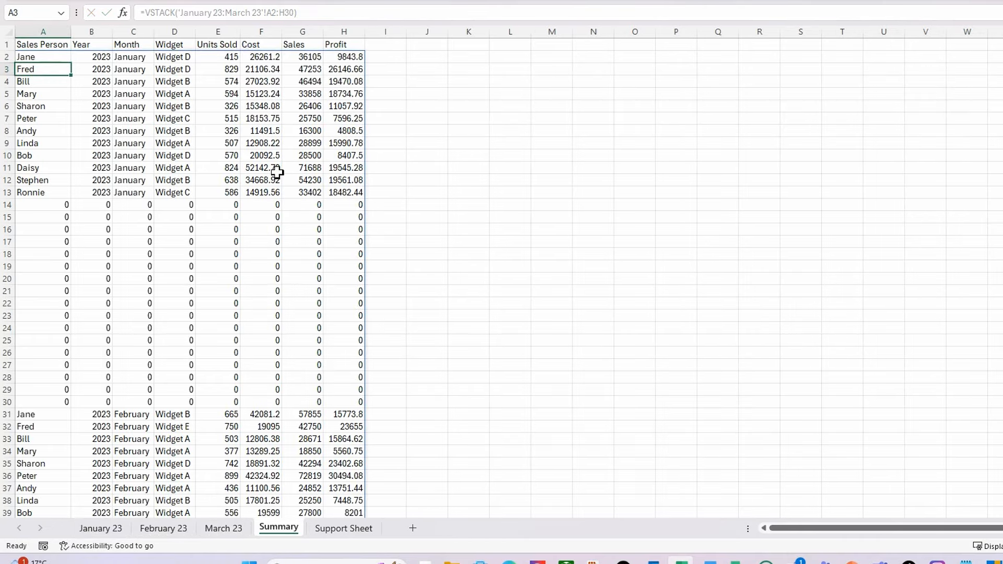
Step: Examine the stacked monthly rows and the filler rows between them on the Summary sheet
left_click(426, 105)
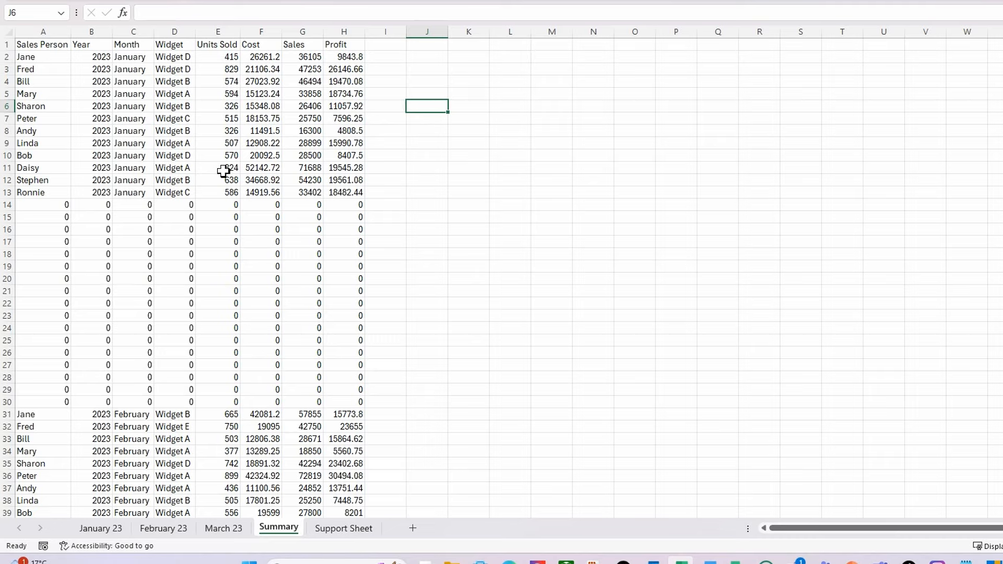
scroll(197, 321, "down", 3)
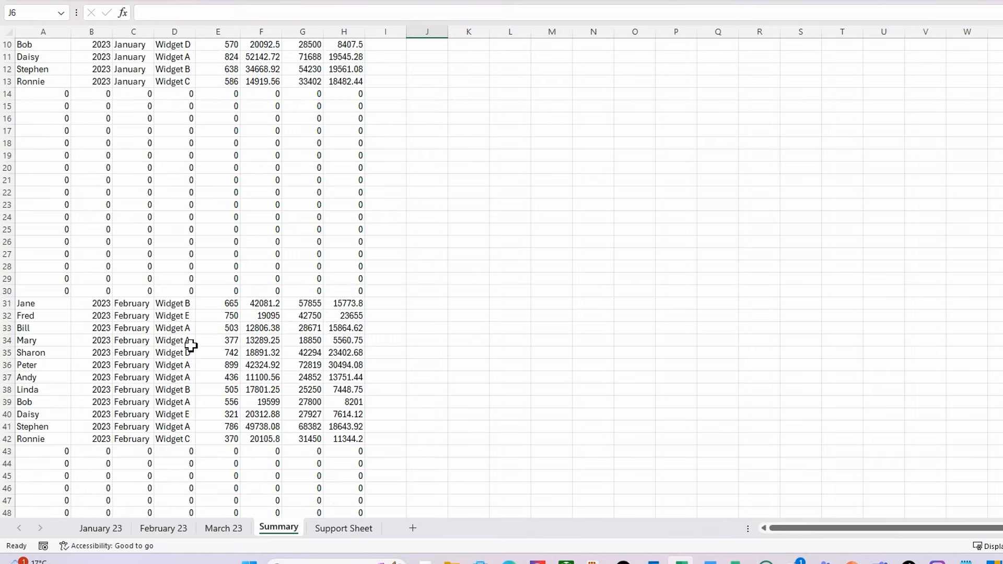
scroll(194, 344, "up", 1)
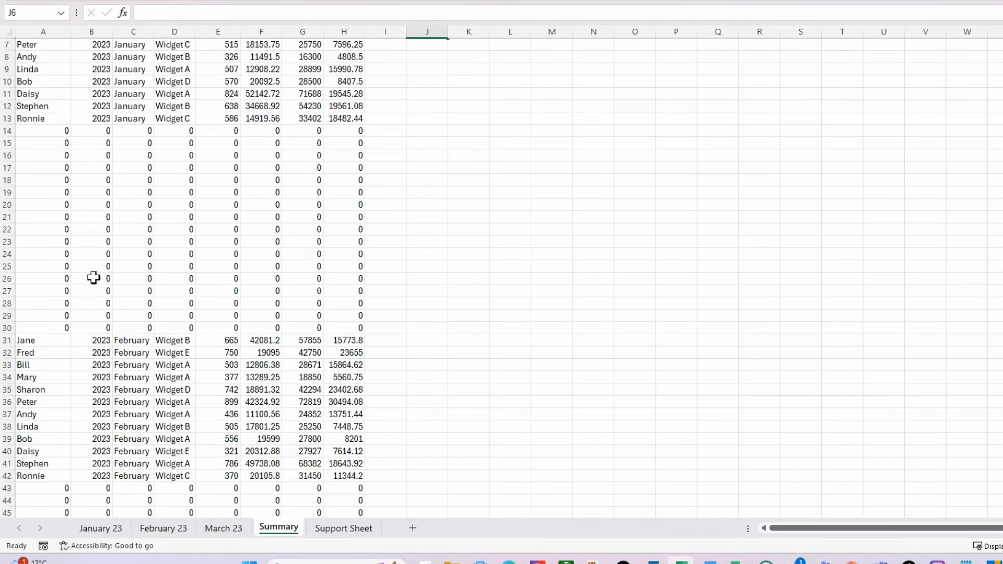
scroll(97, 276, "up", 2)
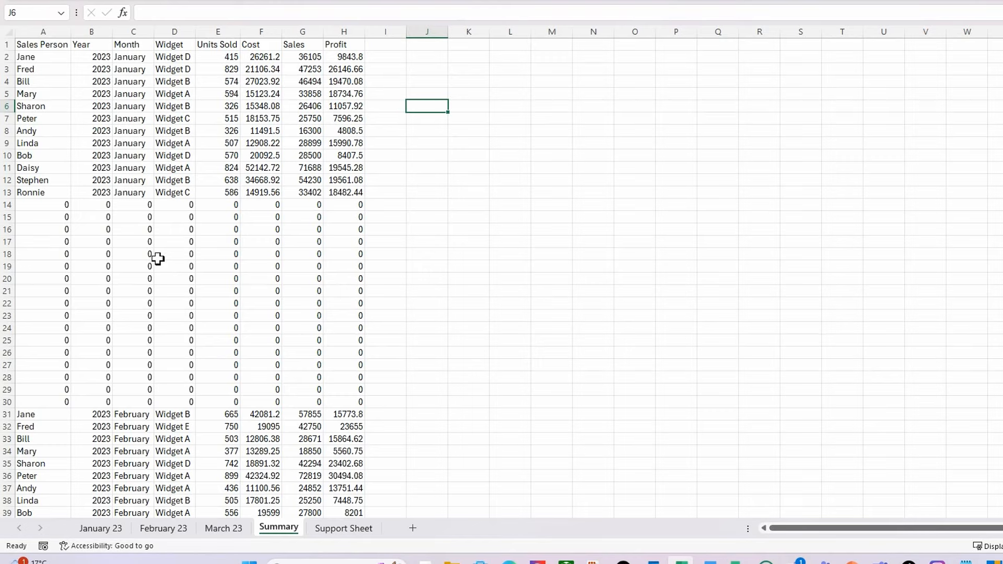
scroll(159, 273, "down", 6)
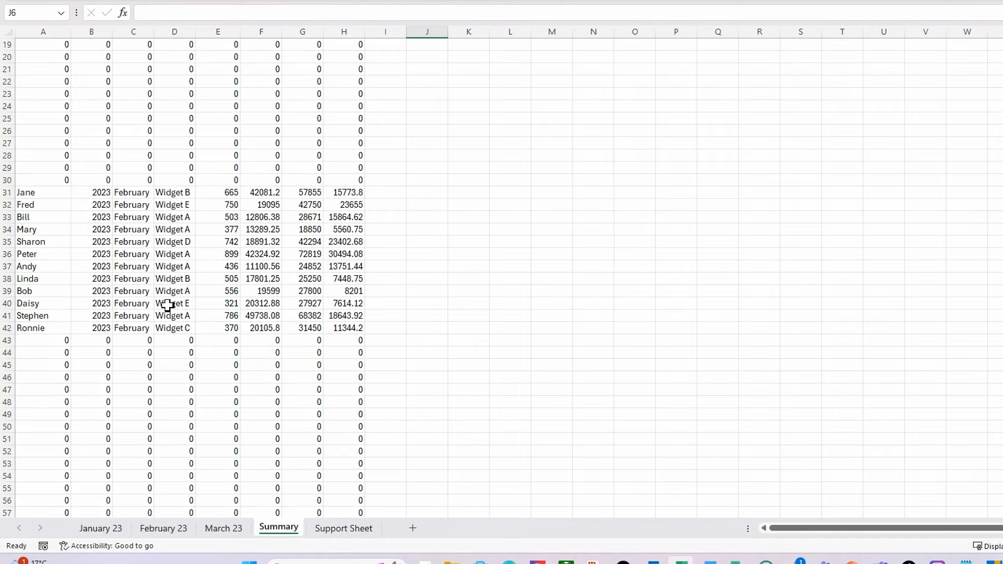
scroll(167, 306, "up", 6)
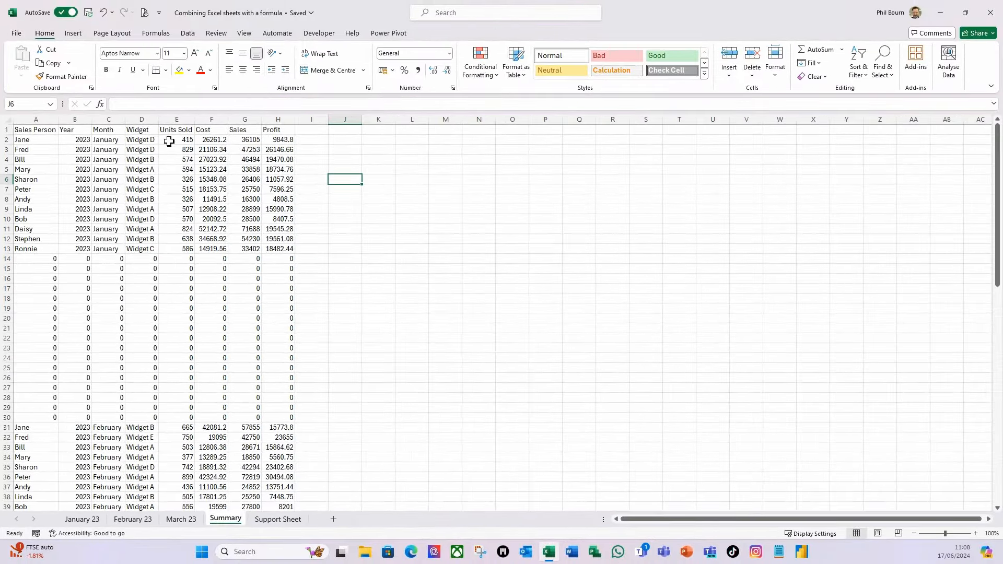
Step: Format the Units Sold column as Number with a thousands separator and 0 decimal places
left_click(177, 119)
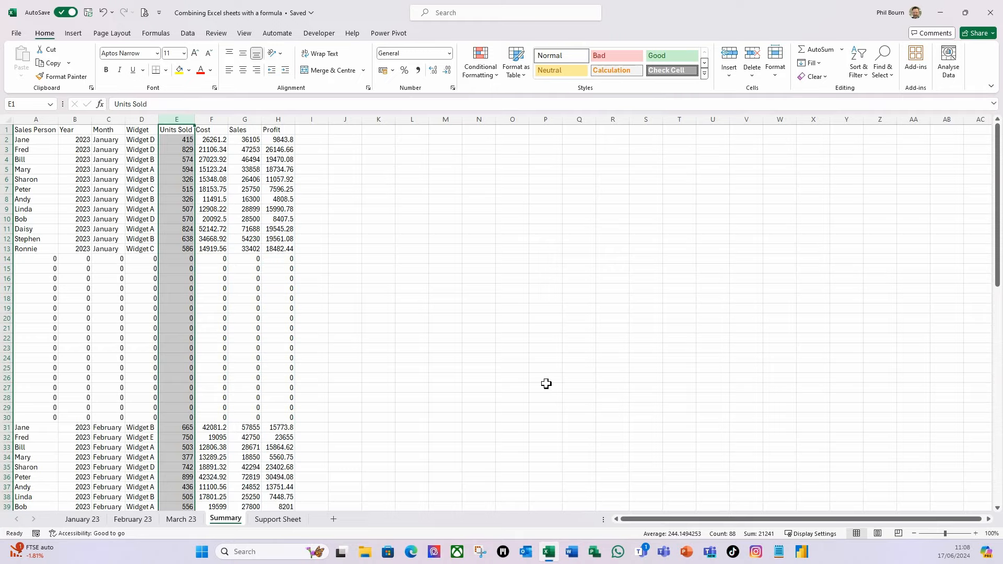
key("ctrl+1")
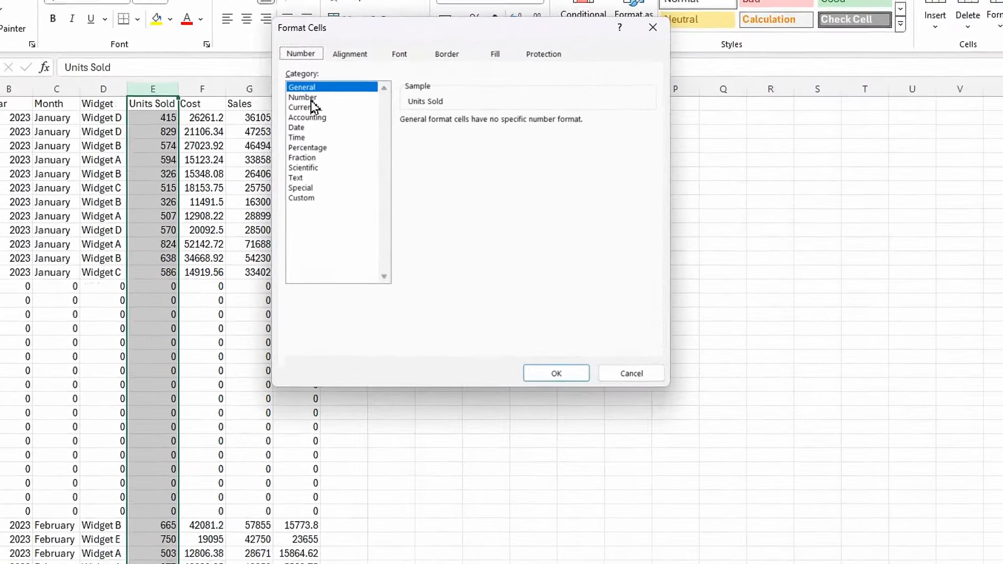
left_click(286, 126)
left_click(406, 139)
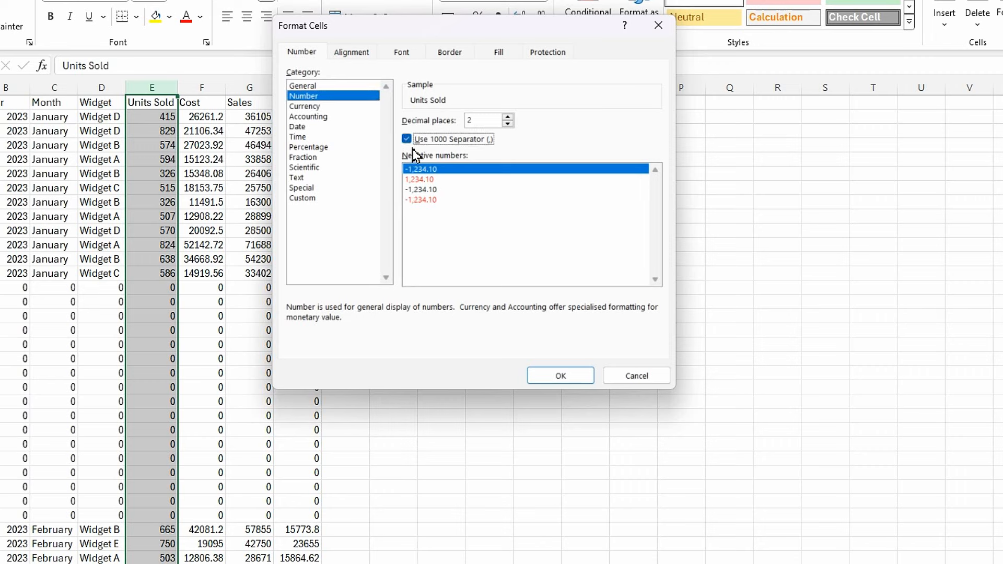
left_click(511, 125)
left_click(510, 124)
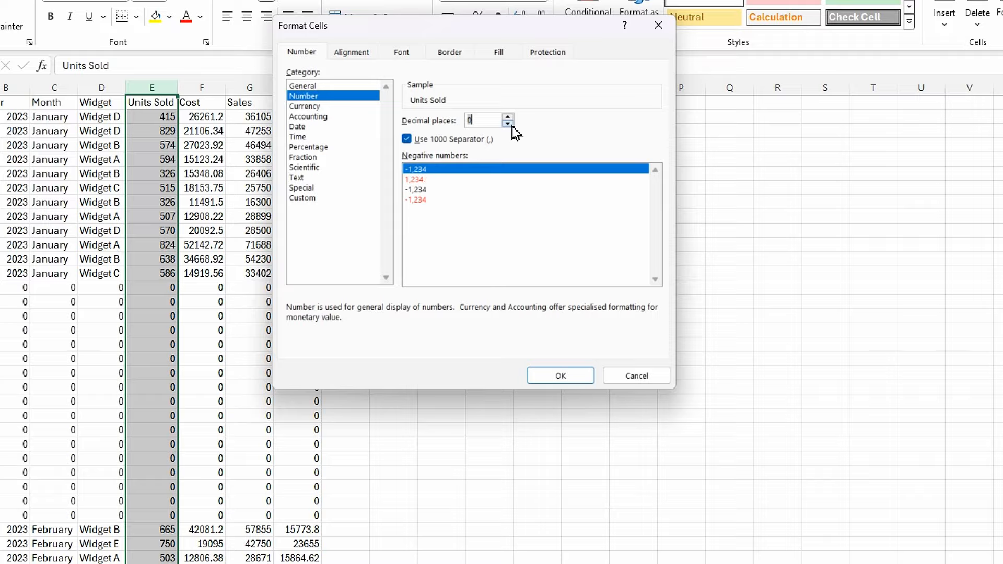
left_click(562, 376)
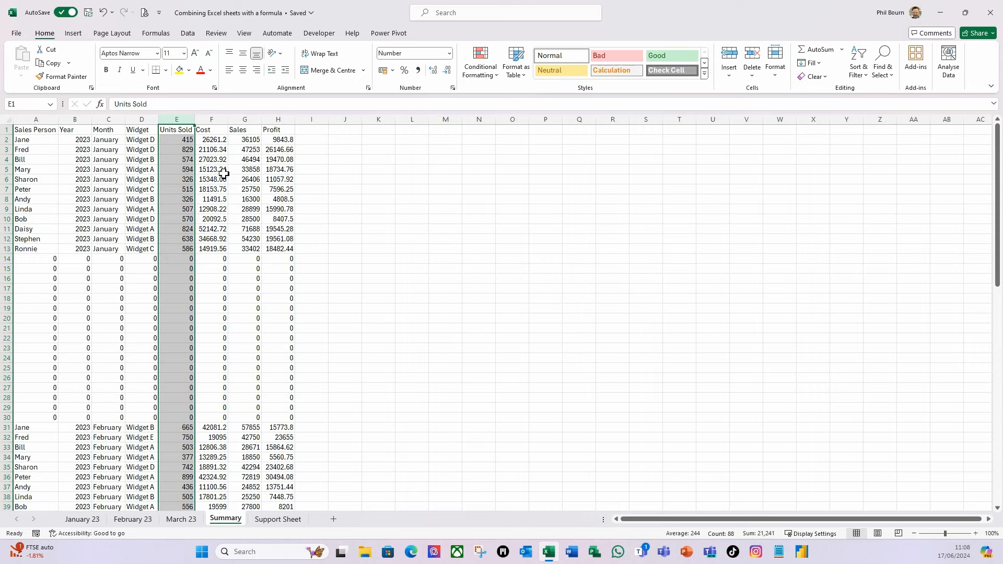
Step: Format the Cost, Sales and Profit columns as Currency
left_click_drag(212, 121, 277, 121)
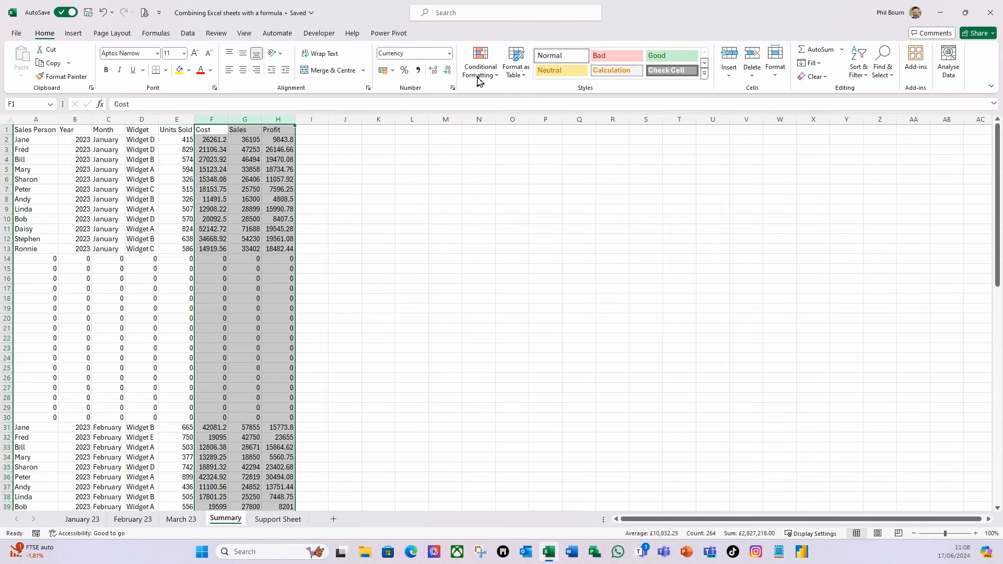
left_click(449, 54)
left_click(429, 121)
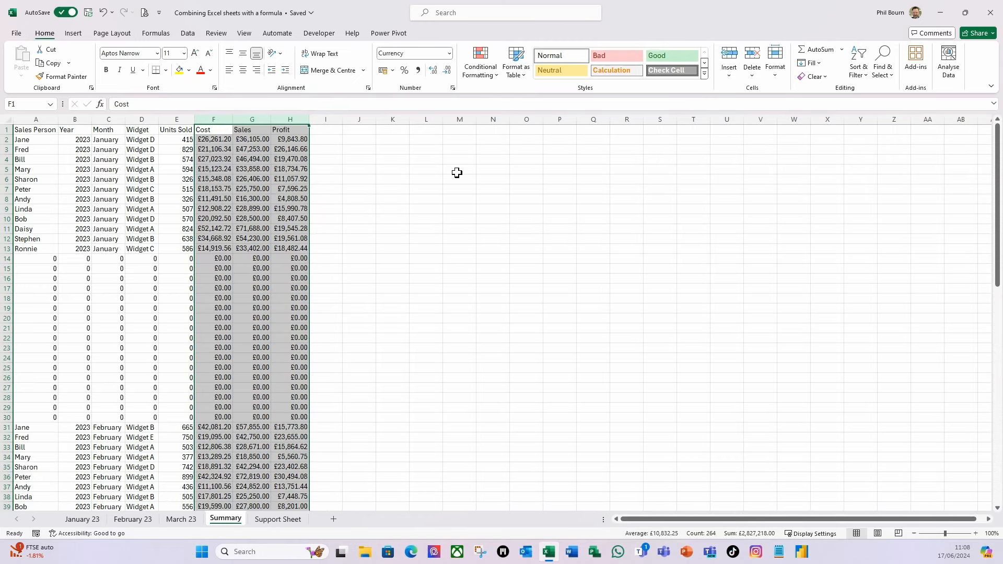
left_click(102, 199)
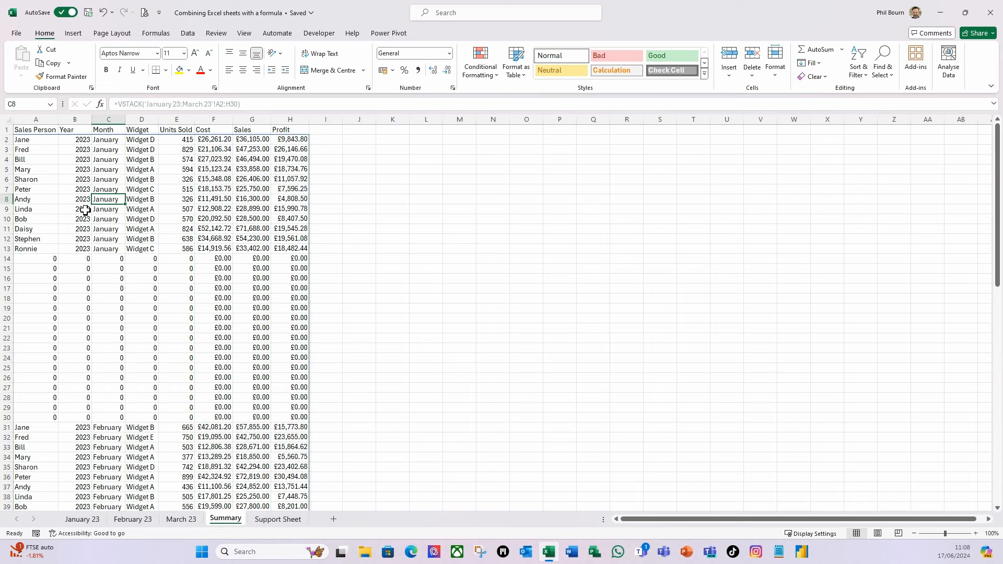
Step: Wrap the VSTACK formula in A2 in a LET function, assigning the VSTACK result to the name myData on its own line
left_click(32, 144)
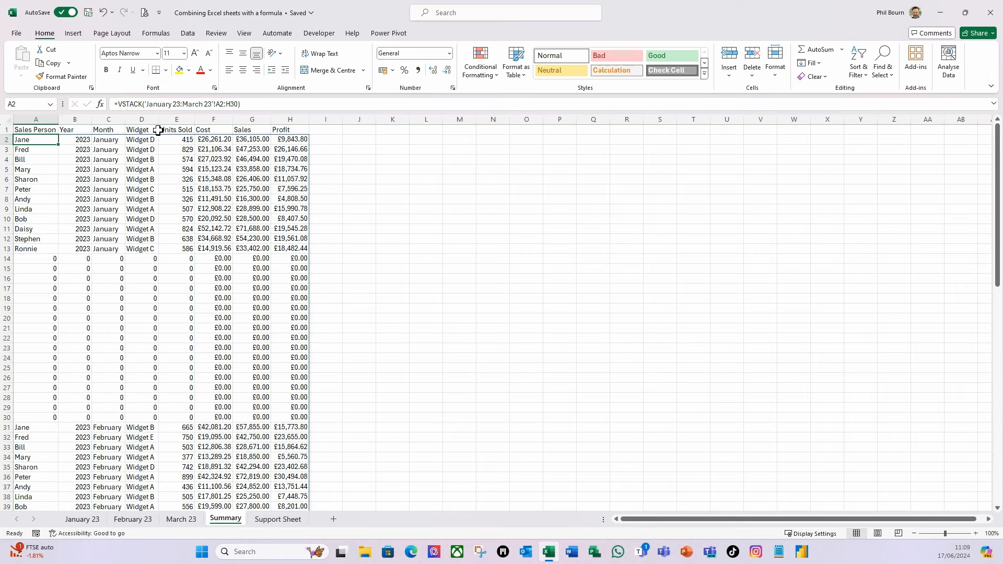
left_click(993, 104)
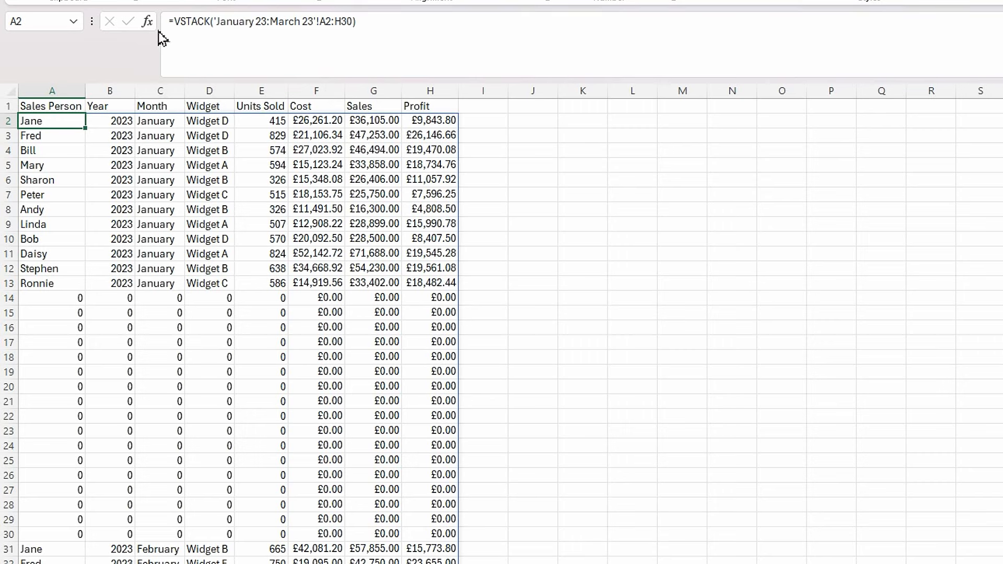
left_click(174, 22)
type("let(")
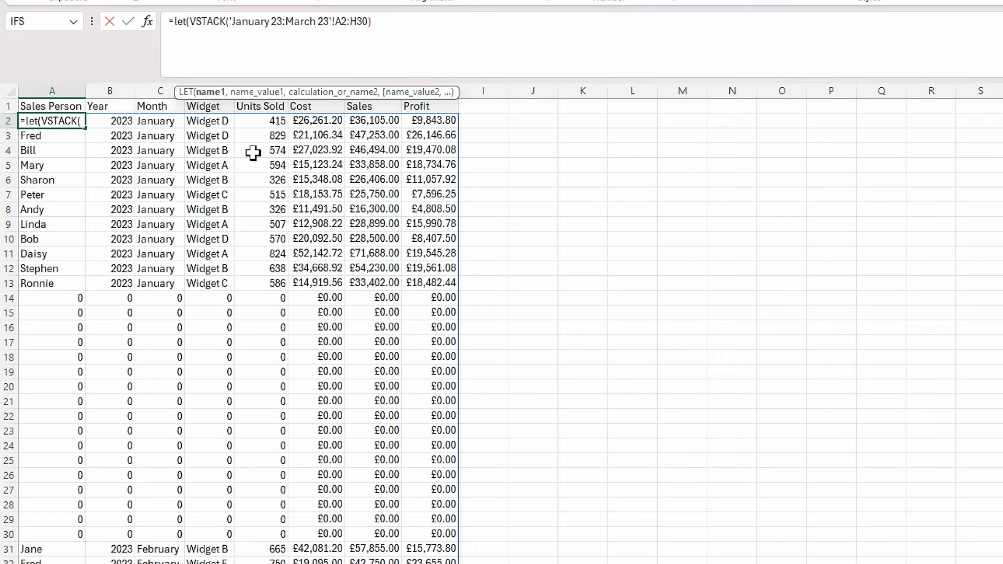
key("alt+Return")
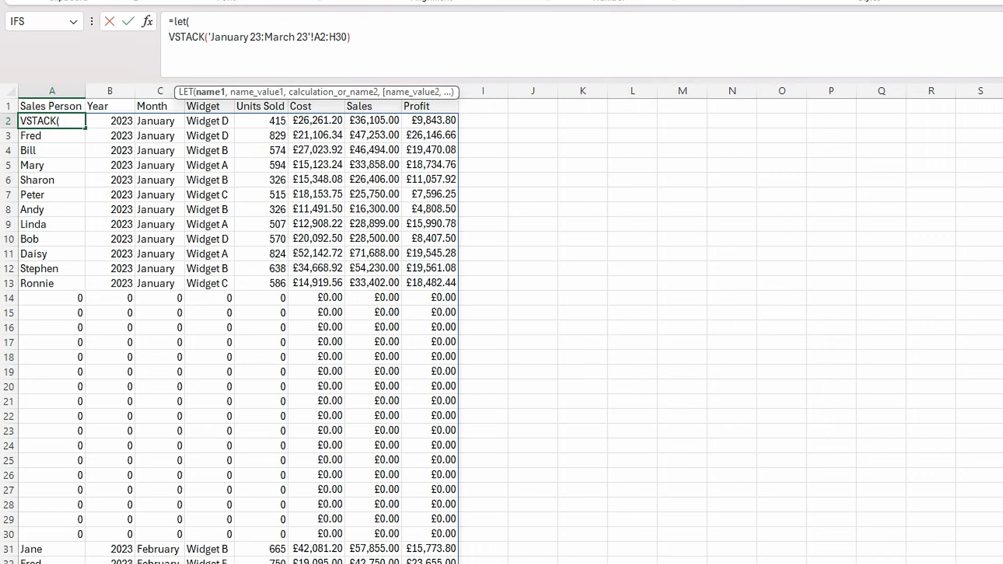
type("myData")
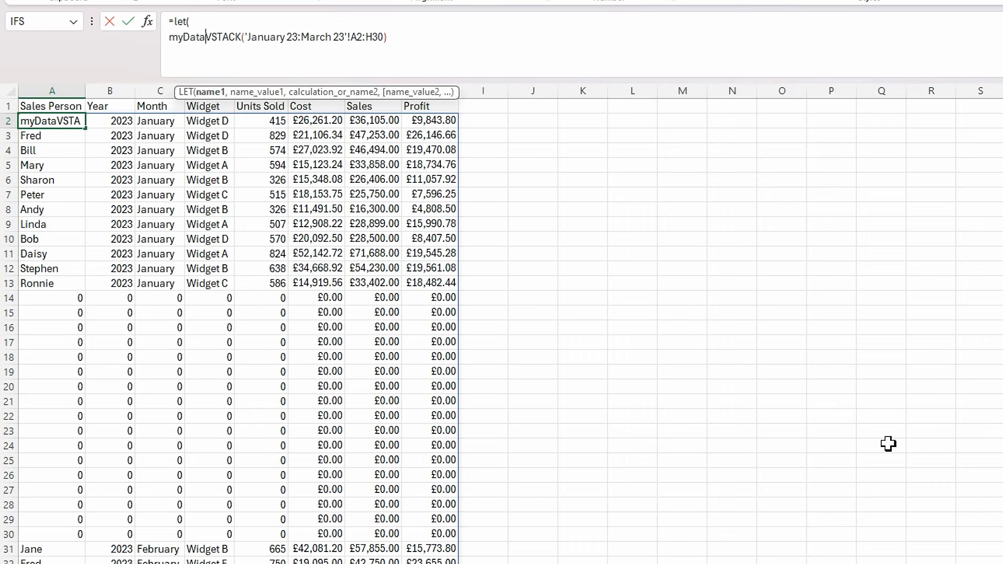
type(",")
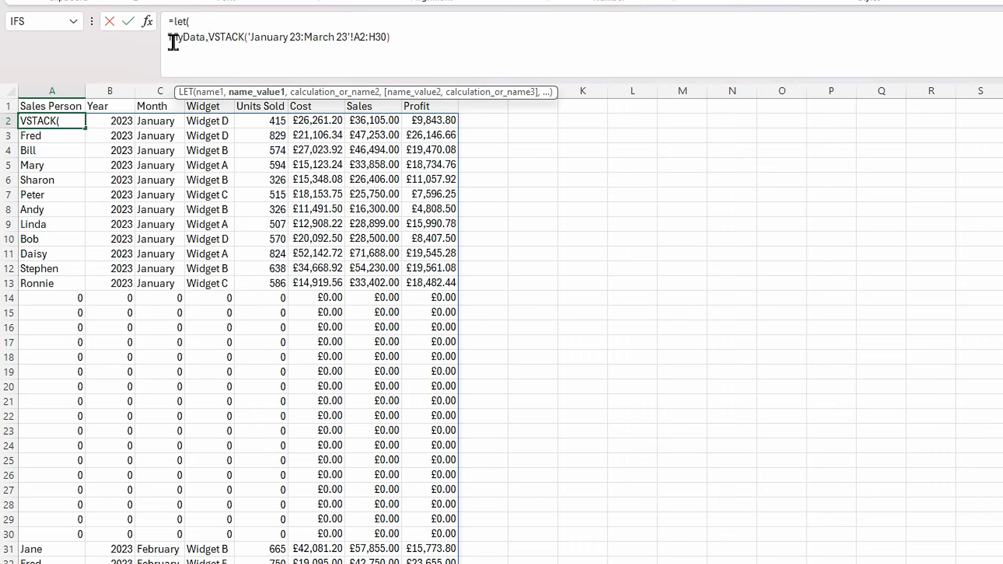
left_click(408, 41)
type(",")
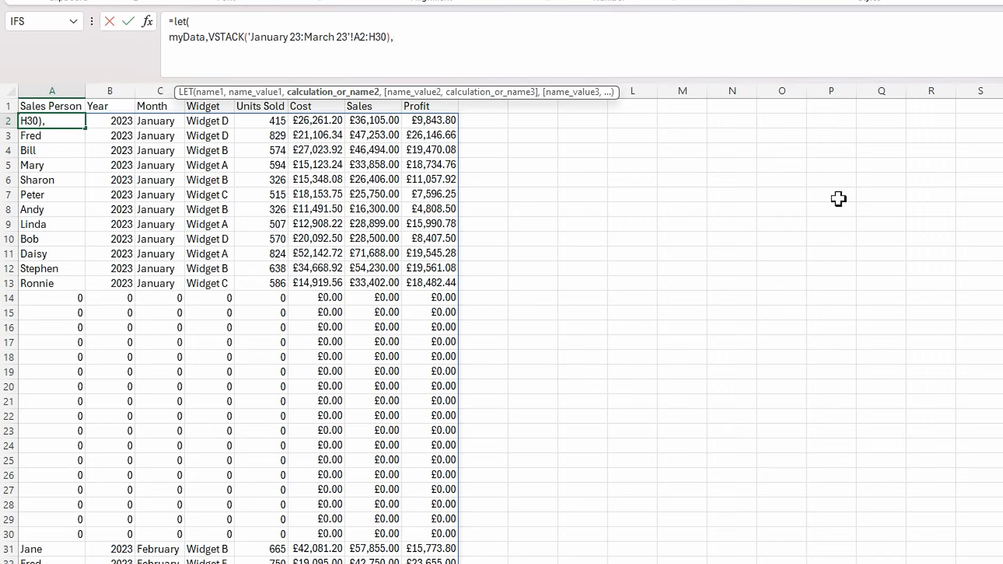
Step: Start a FILTER function on a new line of the LET formula with myData as its array
key("alt+Return")
type("filter")
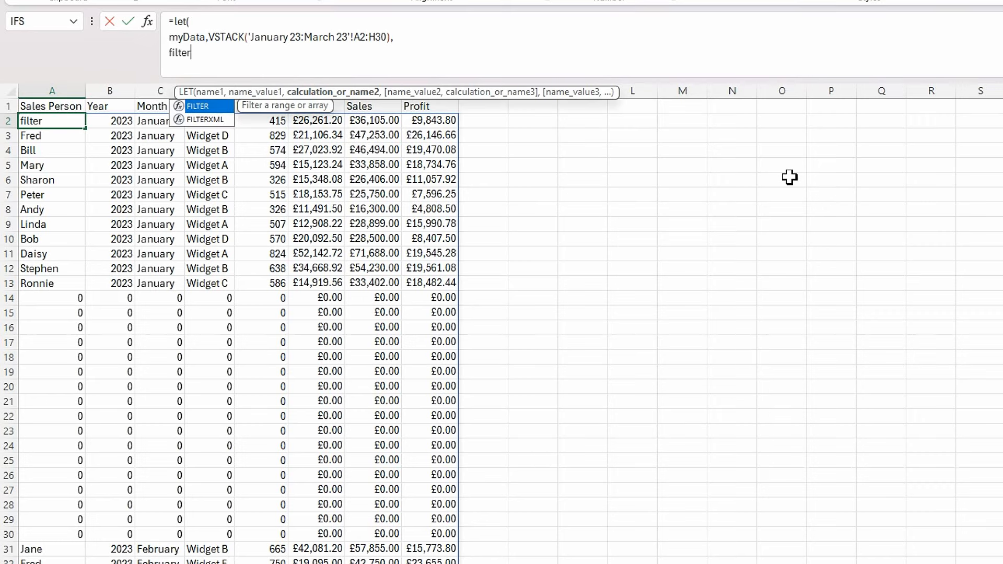
key("Tab")
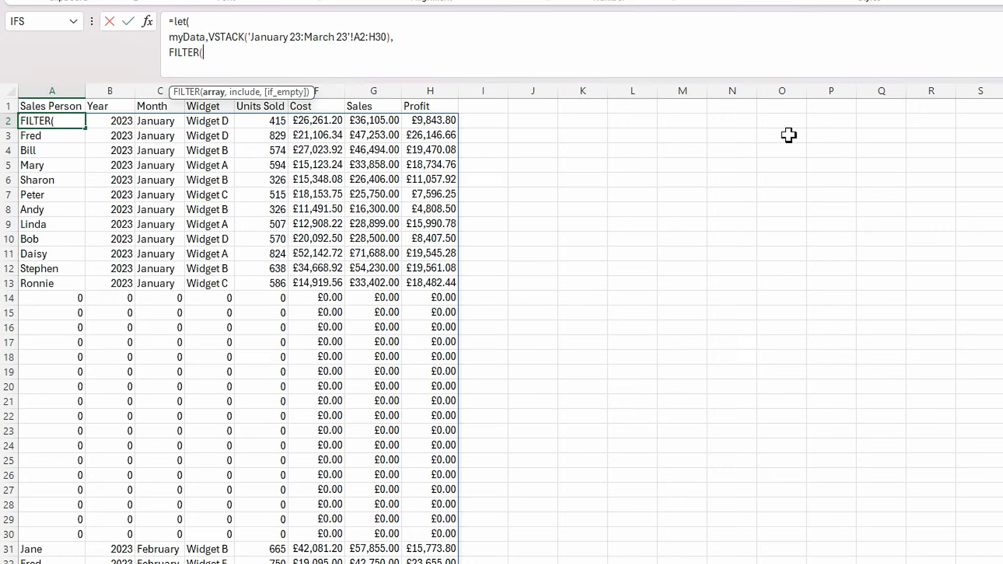
type("my")
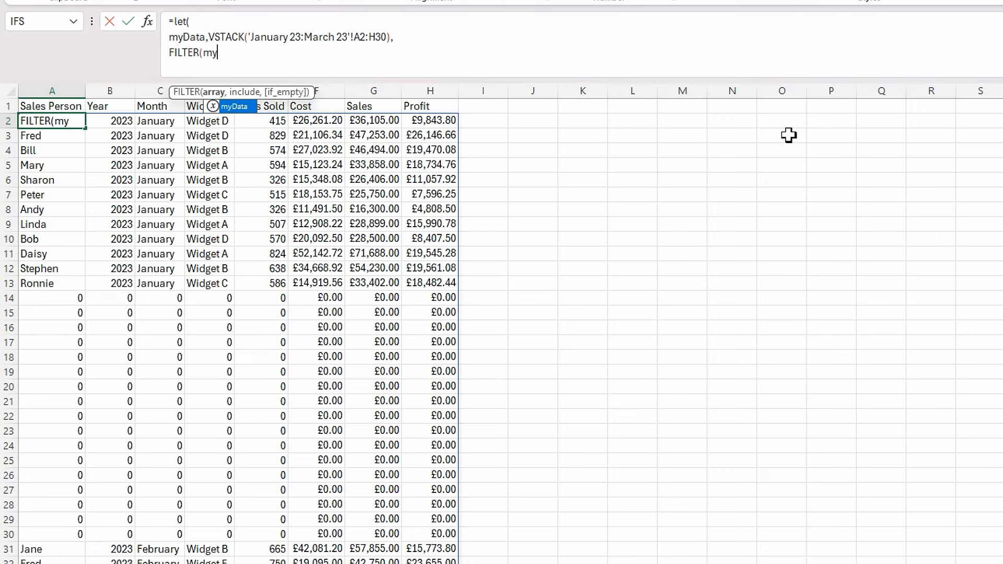
double_click(228, 108)
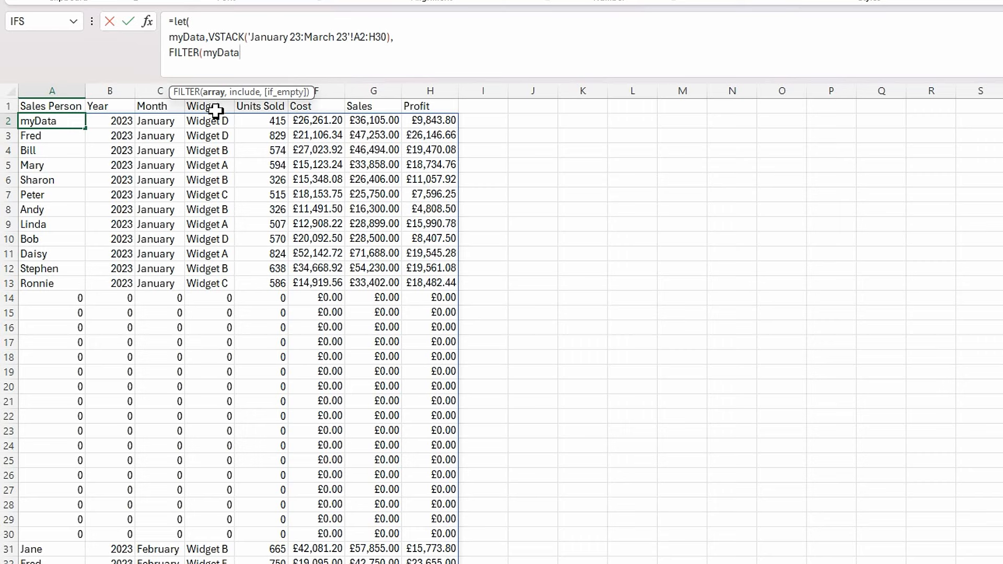
type(",")
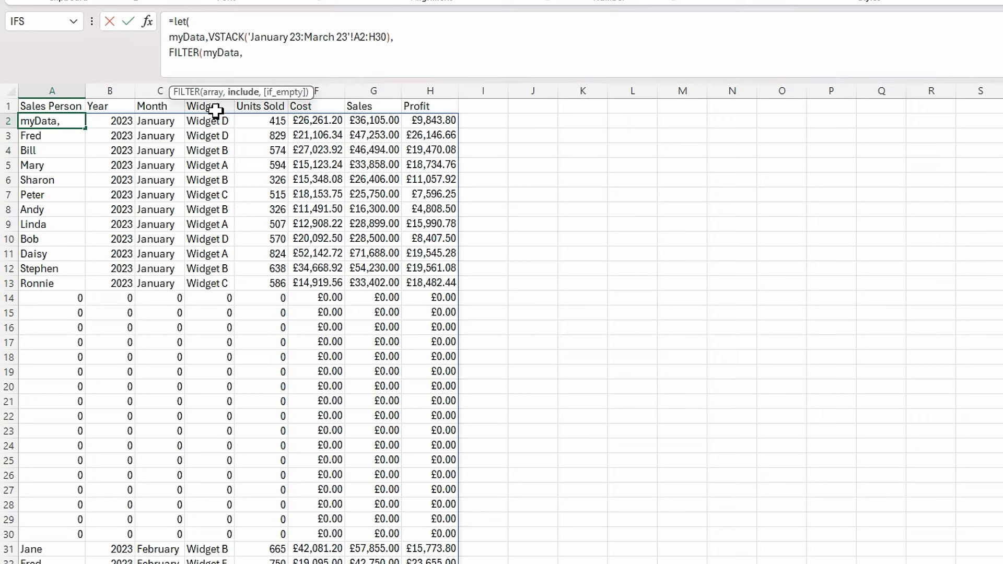
Step: Enter CHOOSECOLS(myData,1) as the basis of the FILTER's include argument
type("choos")
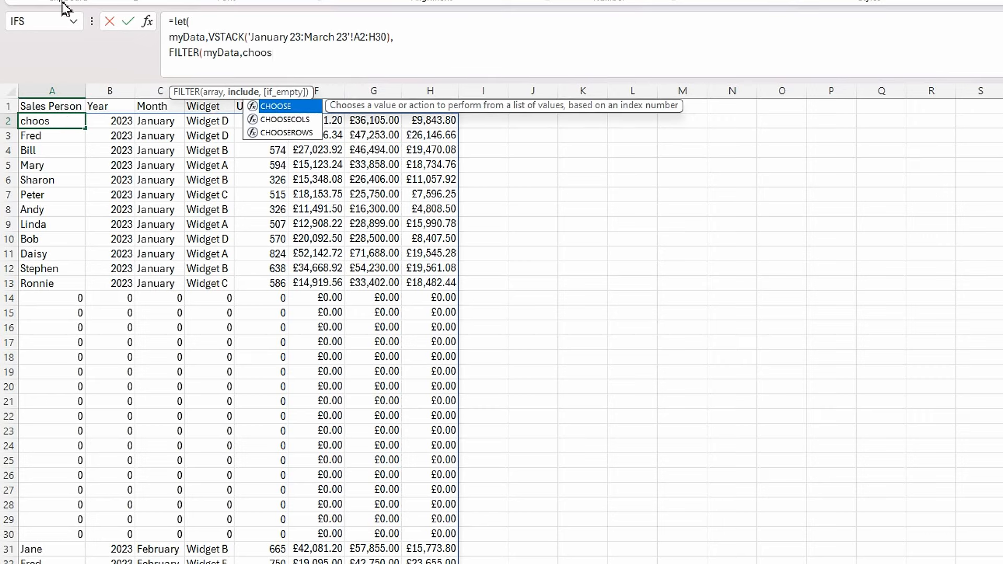
double_click(276, 119)
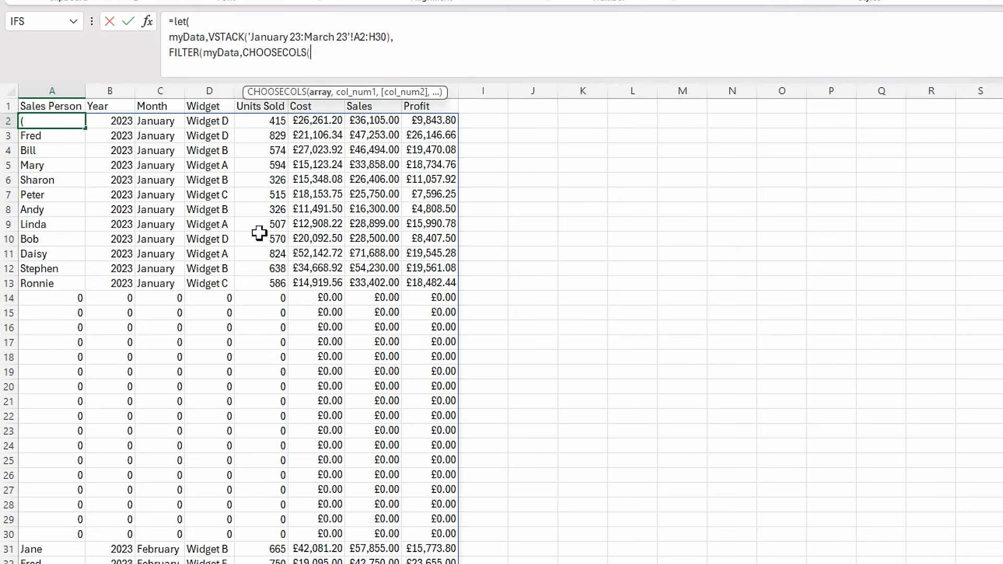
type("my")
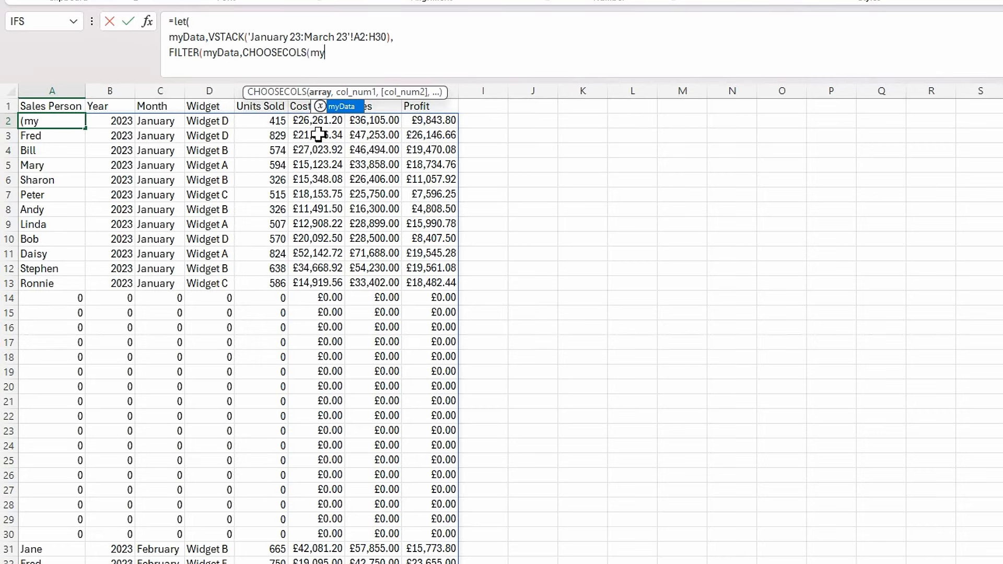
double_click(345, 108)
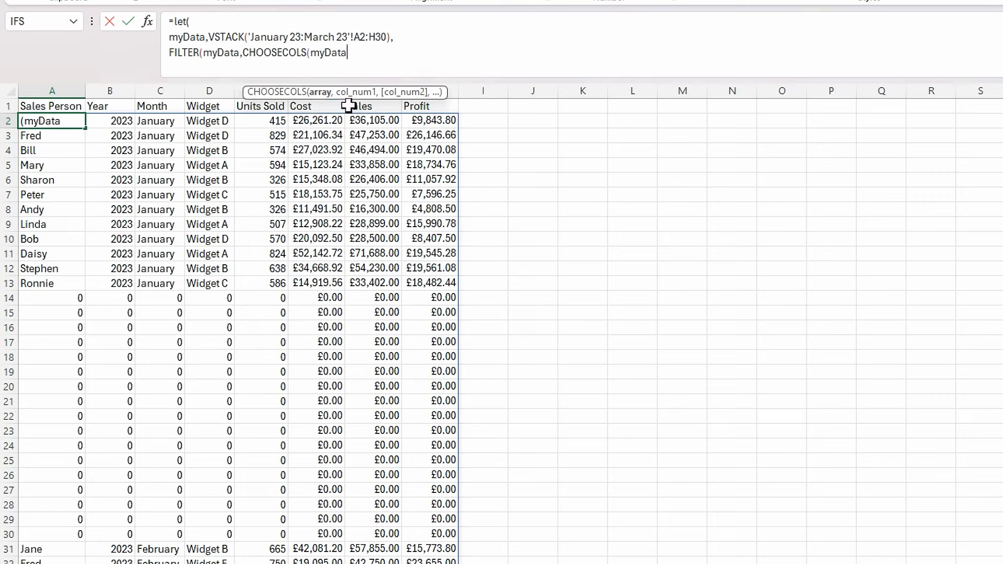
type(",1")
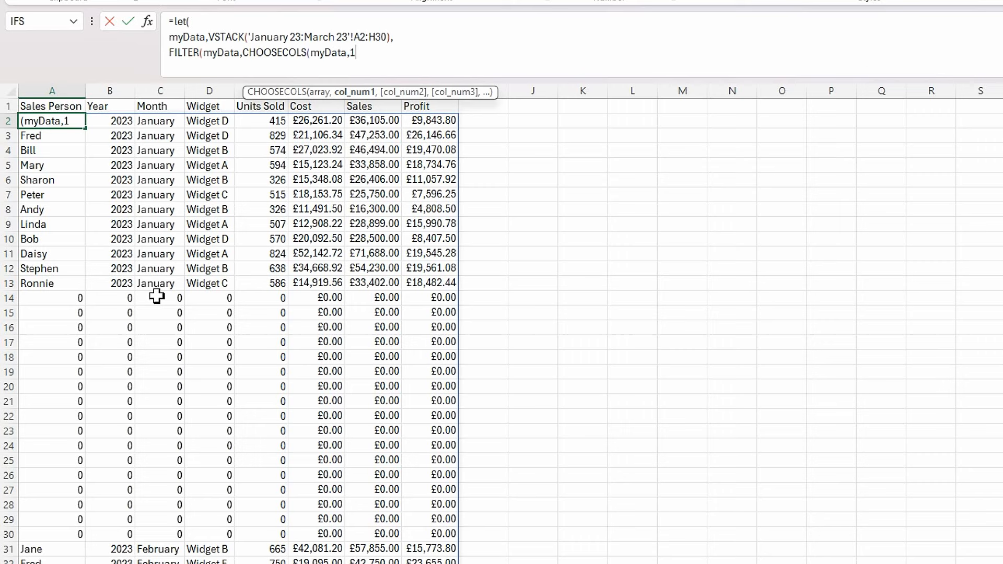
type("))")
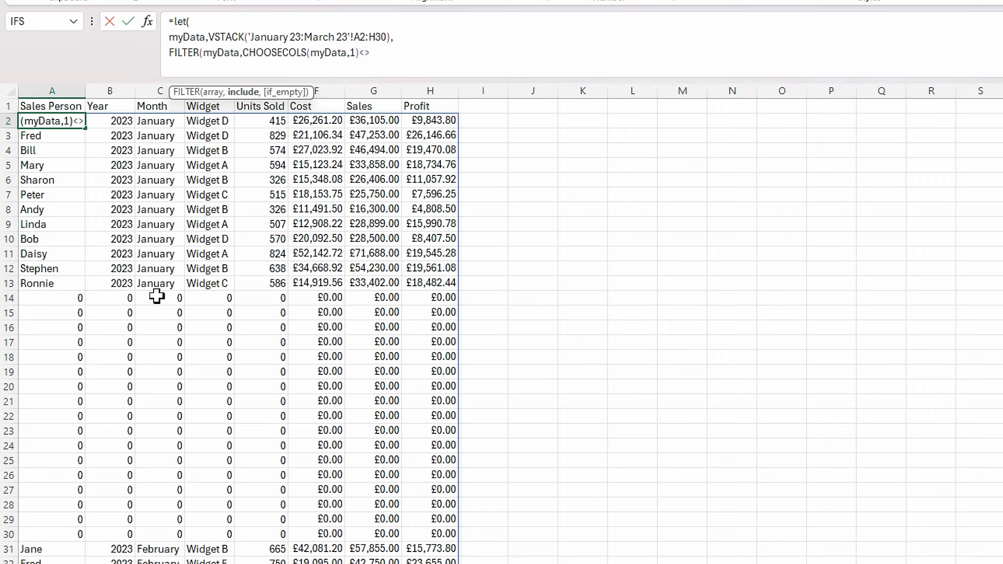
Step: Complete the FILTER with the condition <>0 and the if_empty text "No Data Found", then close its bracket
type("<>0")
type(",")
type("\"No")
type(" Dta")
key("BackSpace")
key("BackSpace")
type("a")
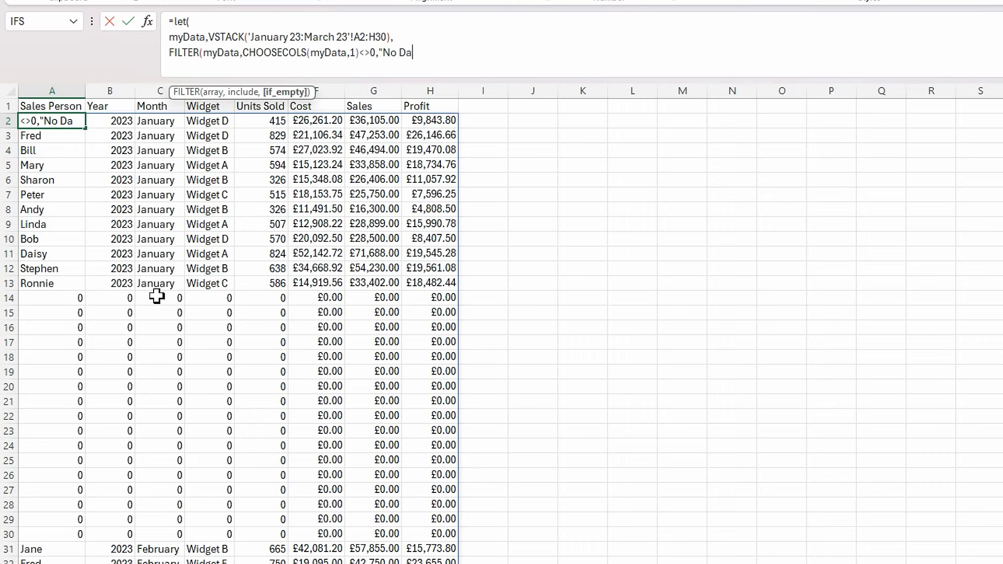
type("ta Found")
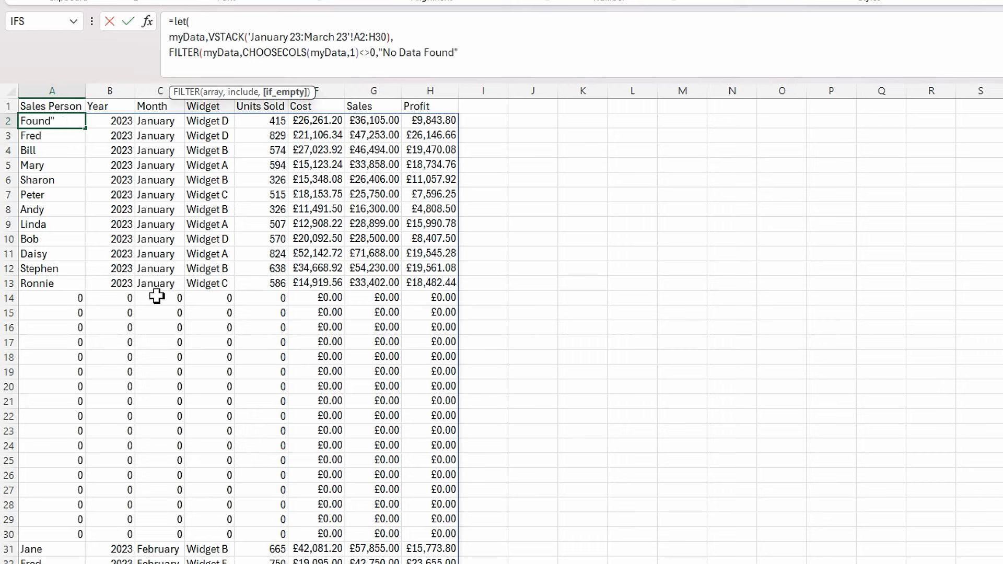
type("\")")
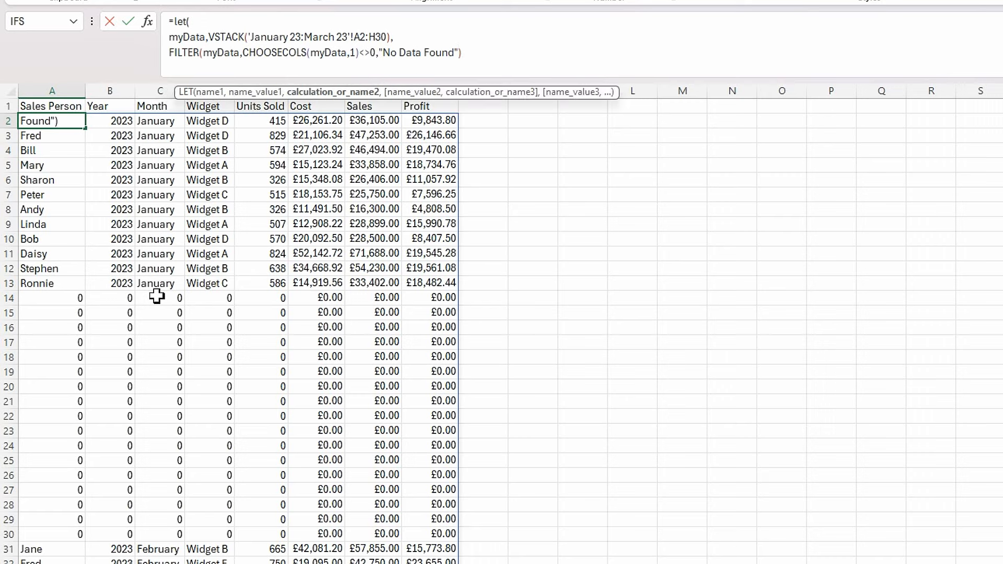
Step: Close the LET function on a new line, commit the formula and check the filtered rows on the Summary sheet
key("alt+Return")
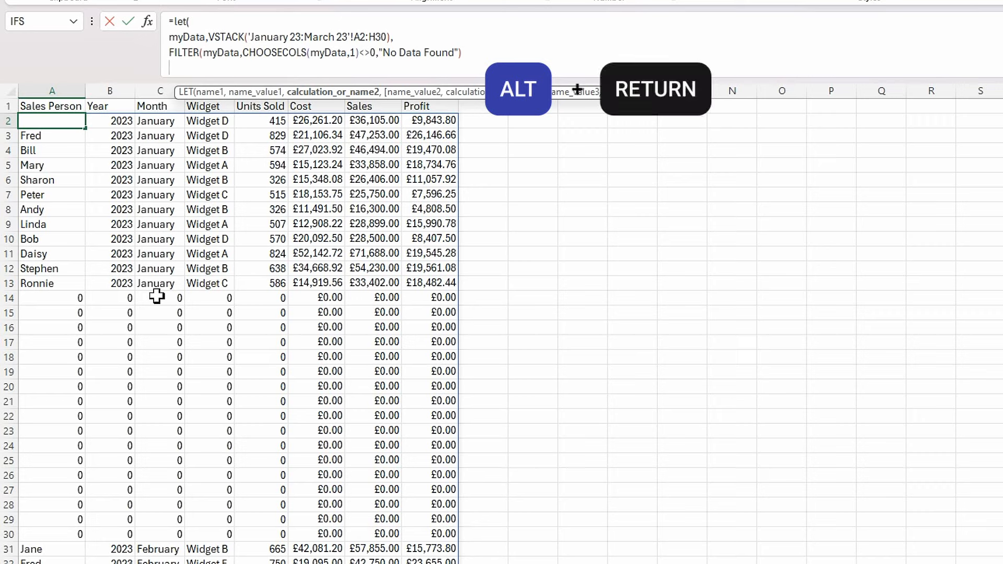
type(")")
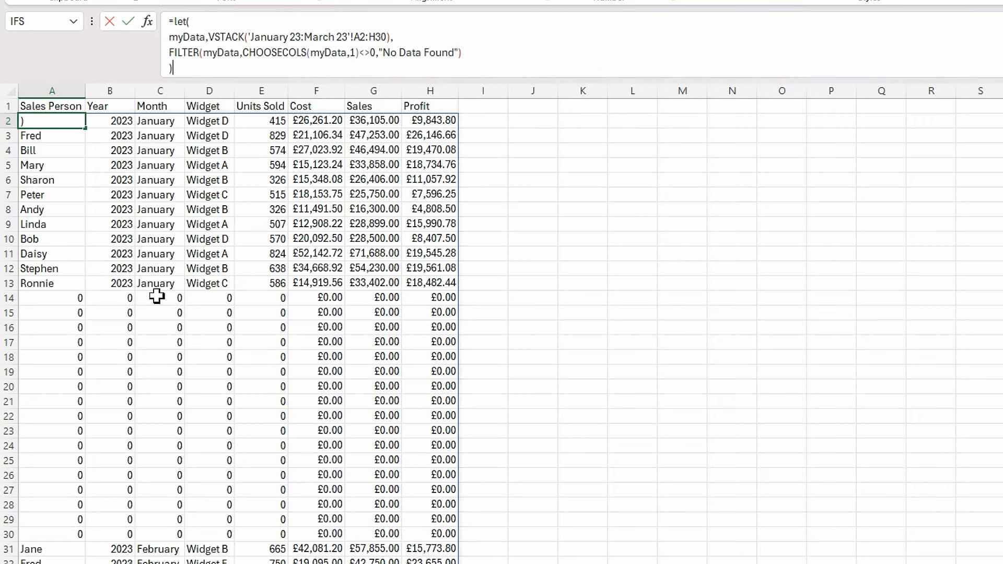
key("Return")
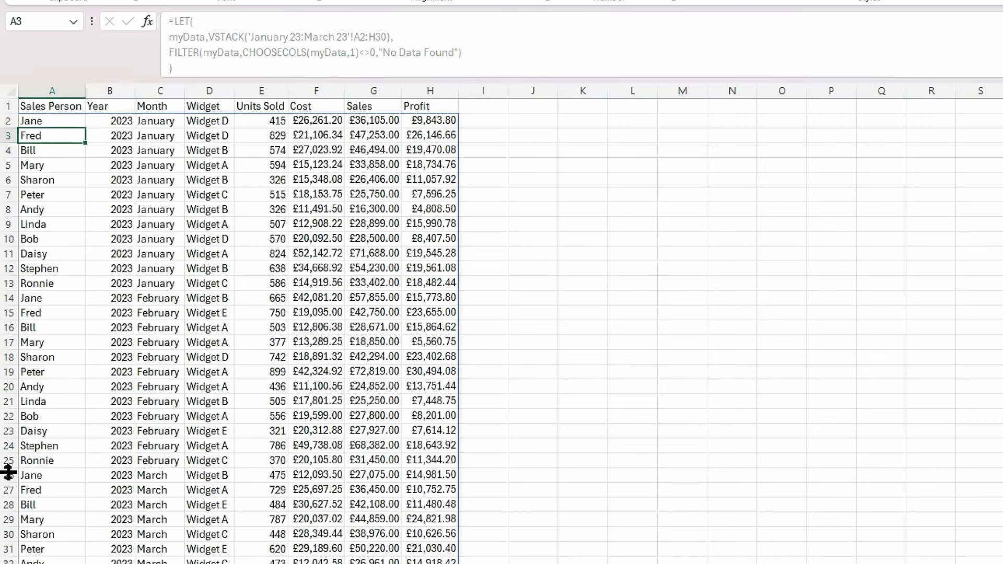
scroll(117, 293, "down", 2)
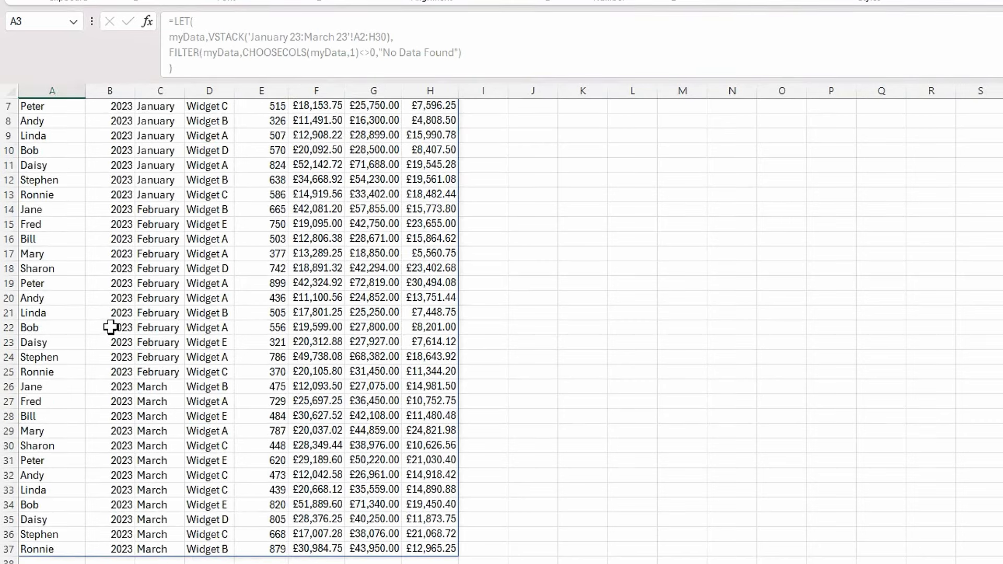
scroll(107, 328, "up", 2)
left_click(643, 209)
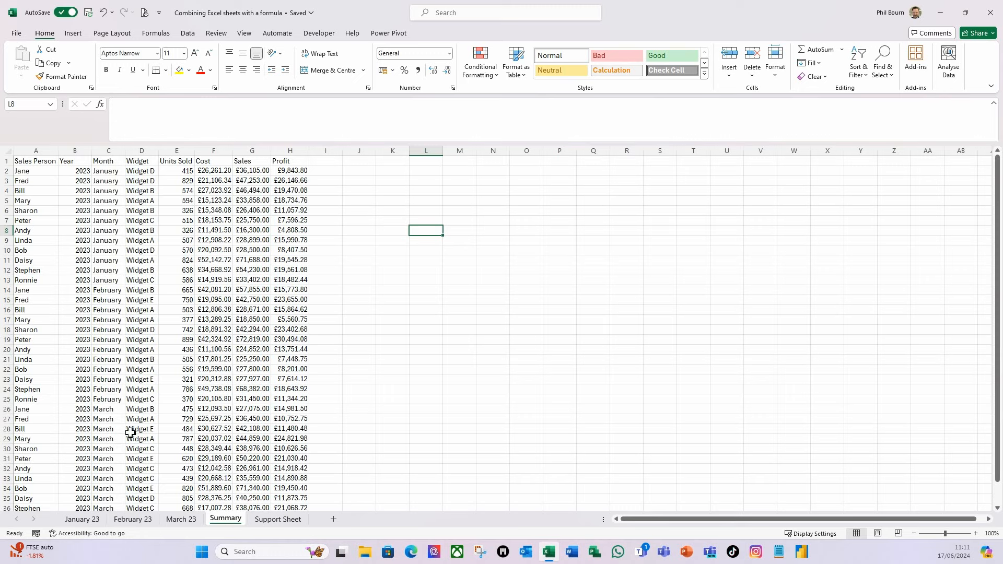
left_click(91, 278)
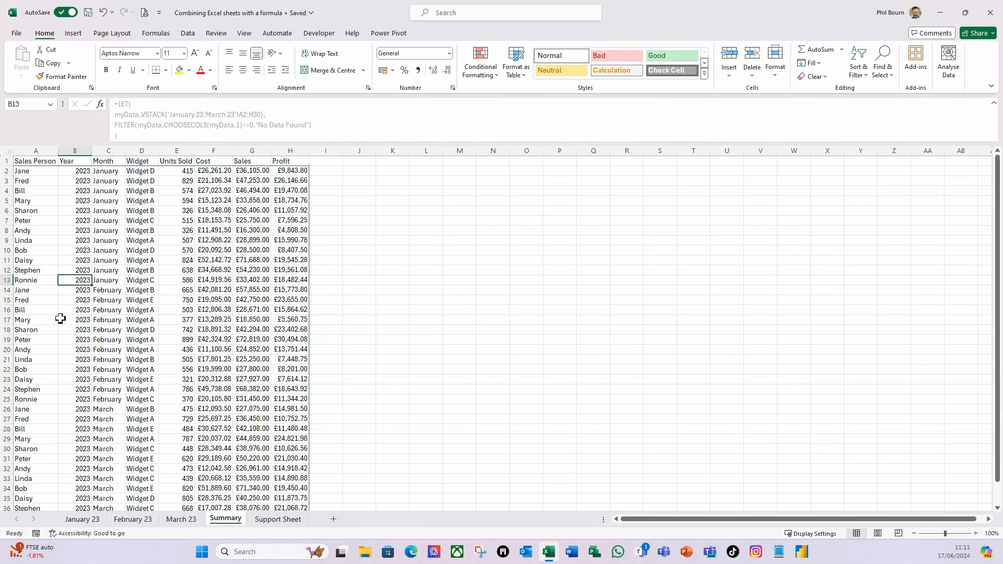
left_click(33, 173)
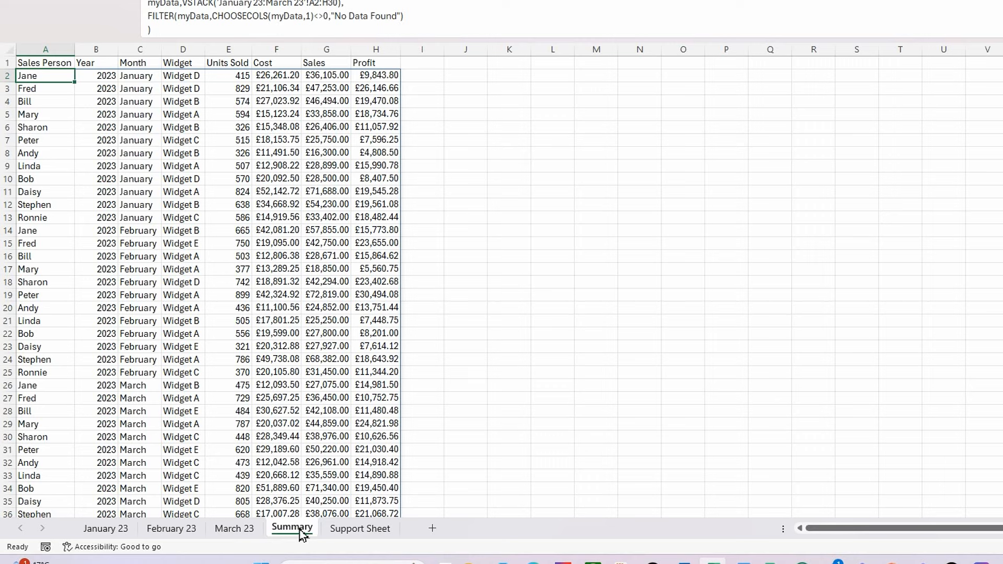
Step: Unhide the April 23 sheet and move it between March 23 and Summary
right_click(301, 530)
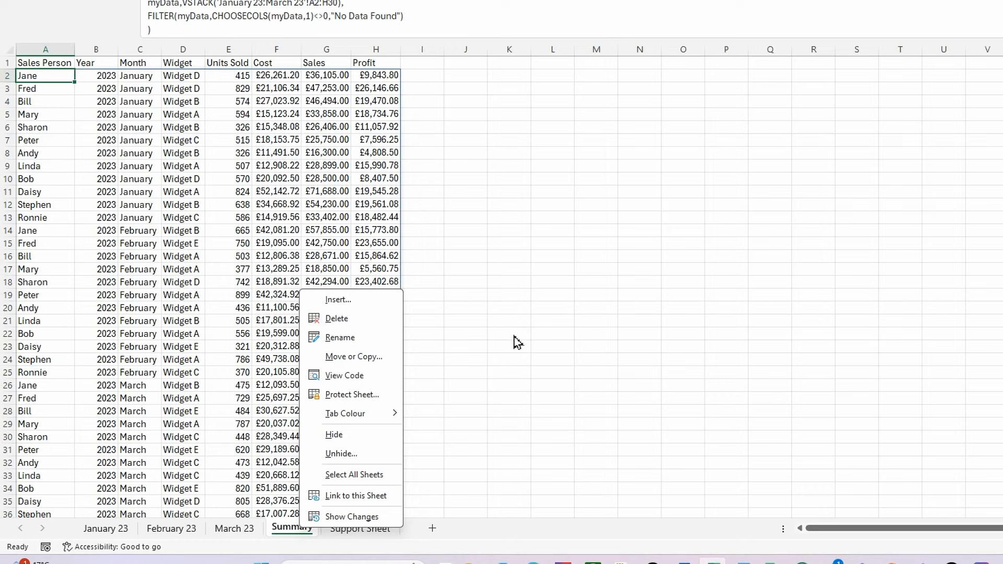
left_click(341, 453)
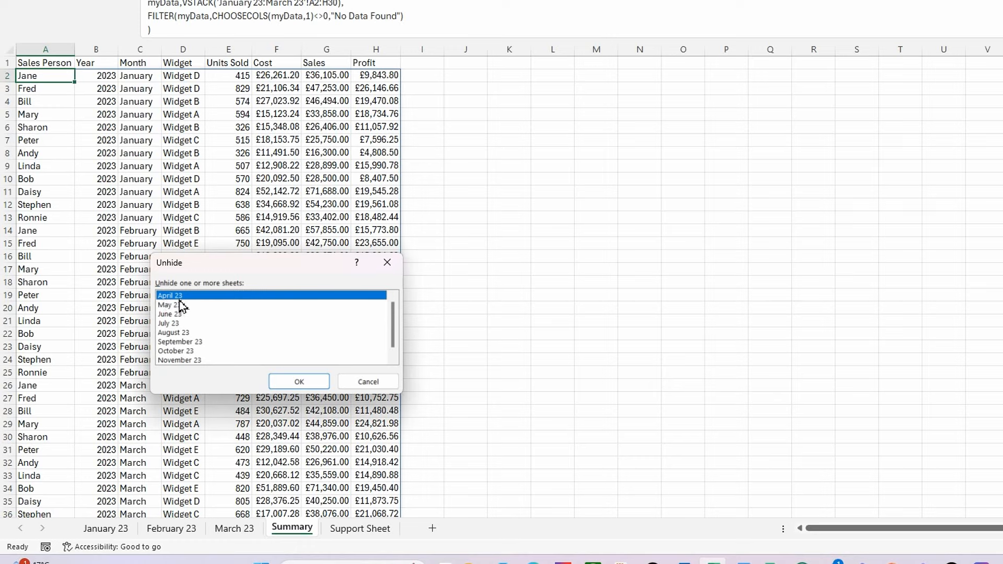
left_click(283, 385)
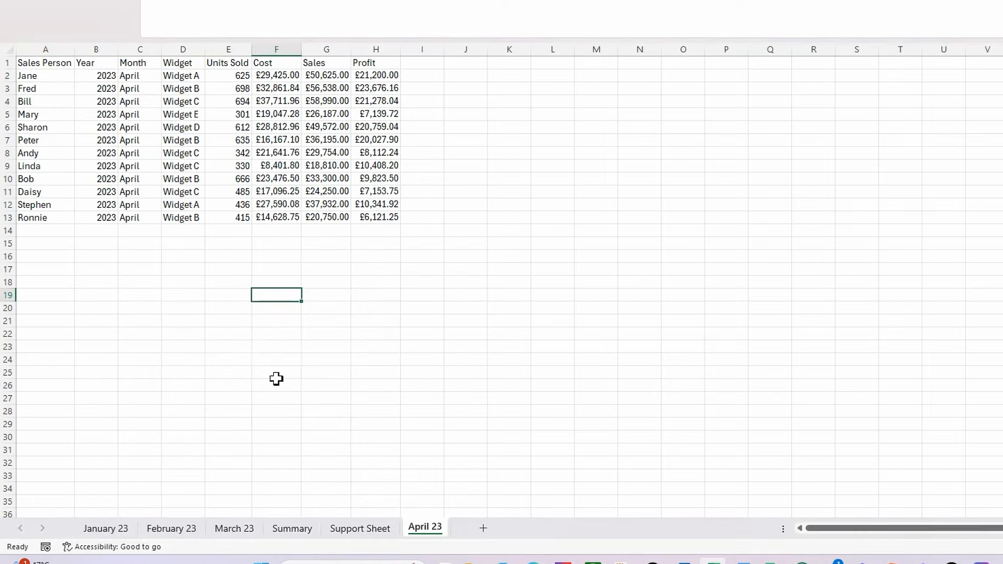
left_click_drag(413, 534, 306, 537)
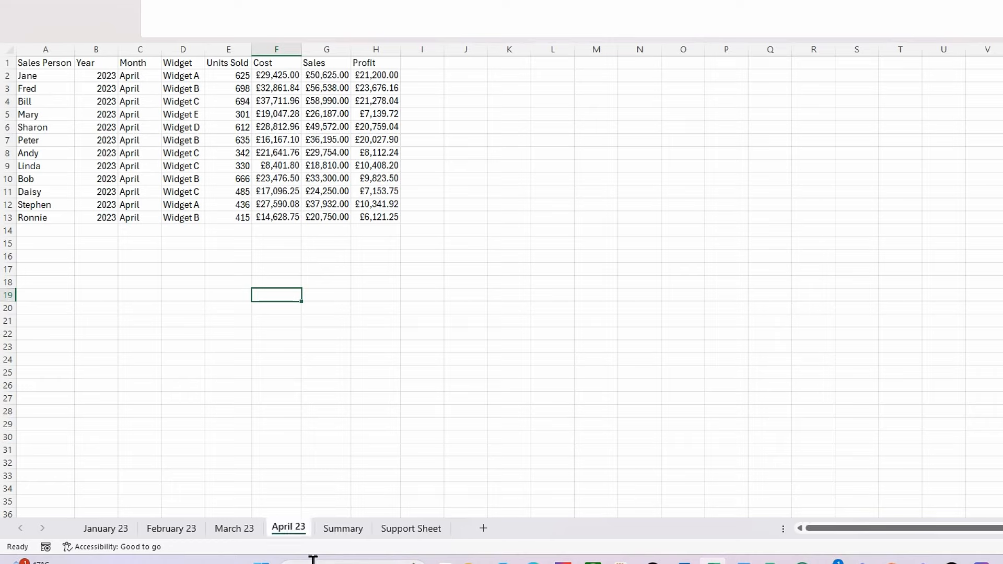
Step: Return to the Summary sheet to check its rows, and insert two blank worksheets after it
left_click(352, 531)
scroll(217, 358, "down", 6)
scroll(168, 404, "up", 6)
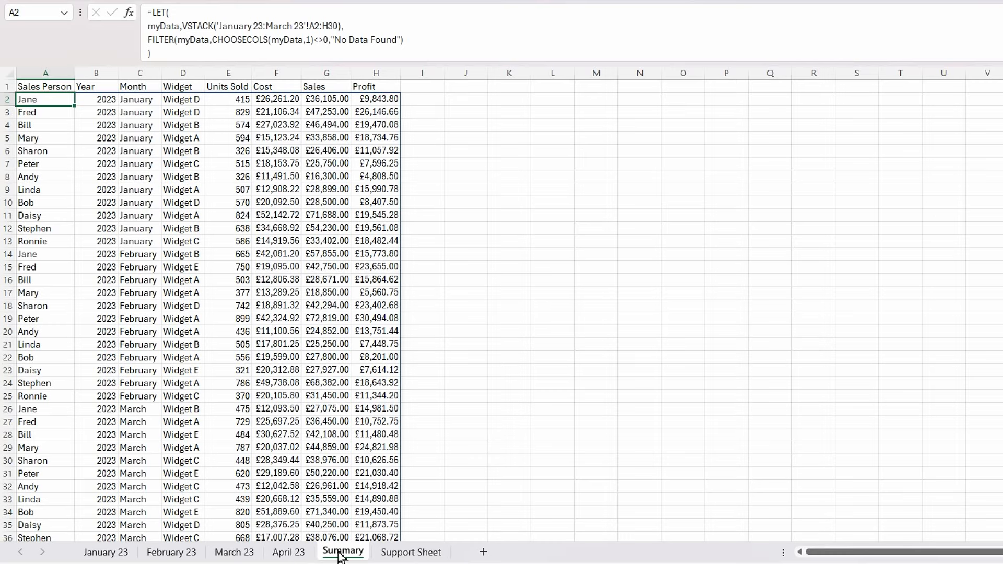
left_click(482, 552)
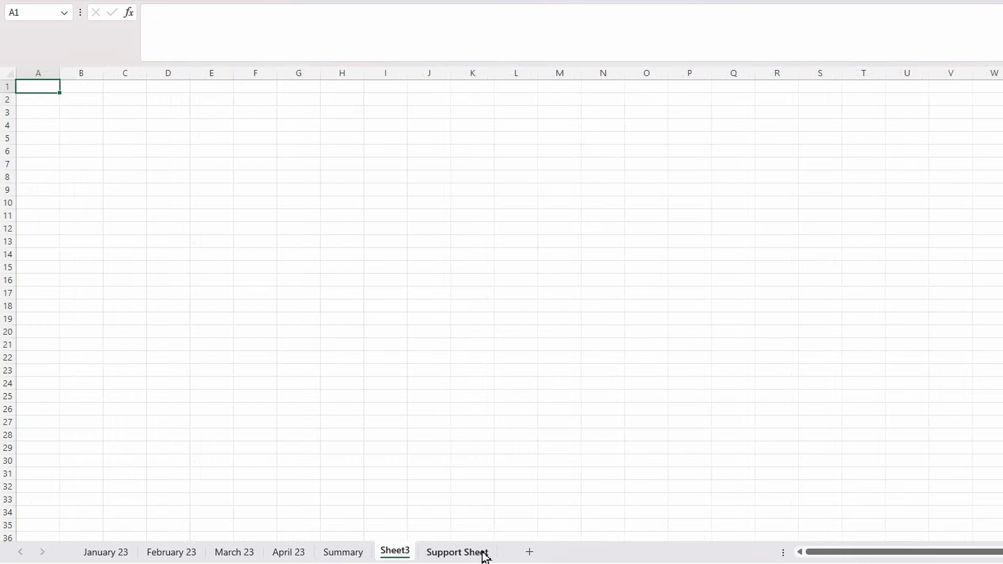
left_click(530, 553)
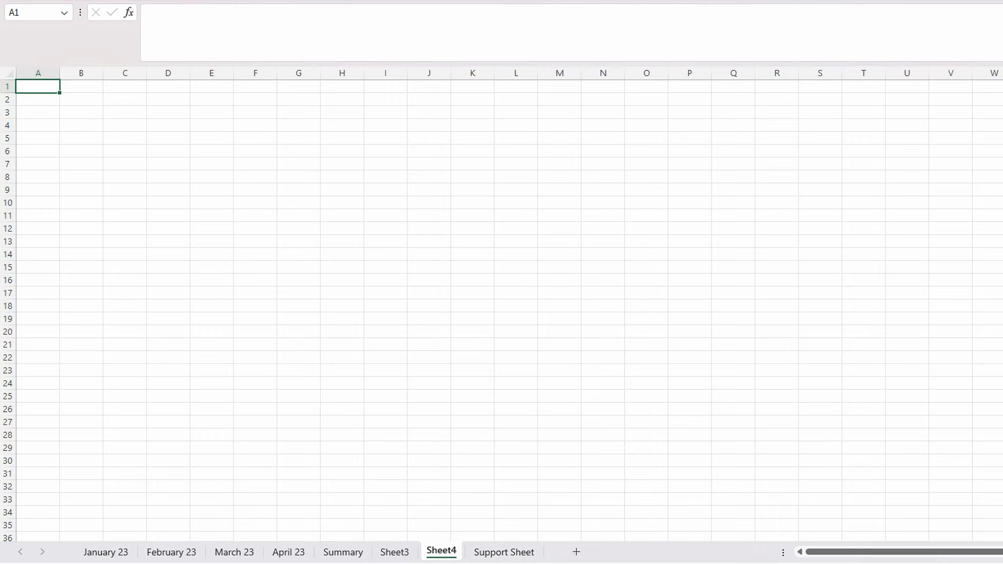
Step: Rename Sheet3 as Start and give its sheet tab a green colour
left_click(396, 557)
right_click(397, 558)
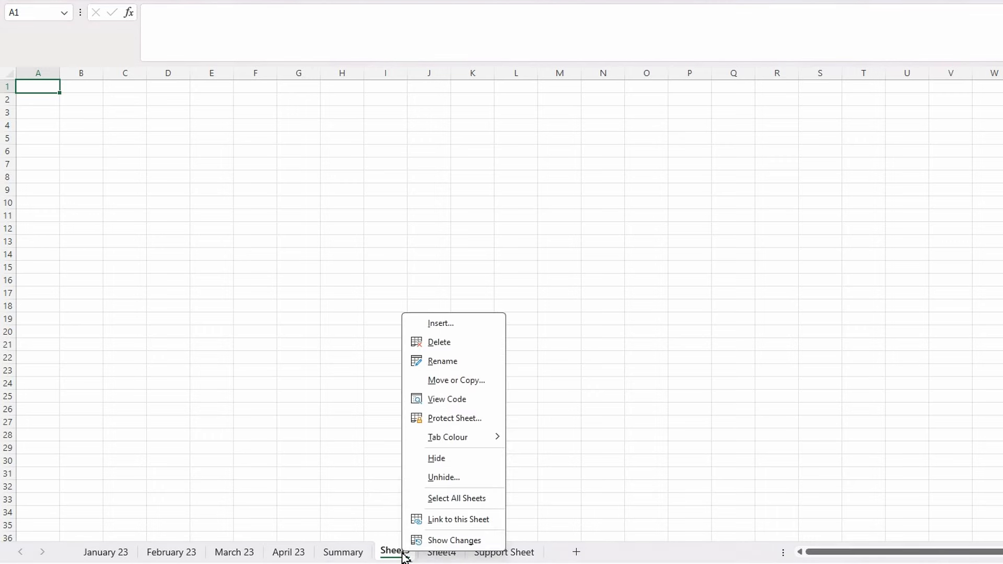
left_click(441, 362)
type("S")
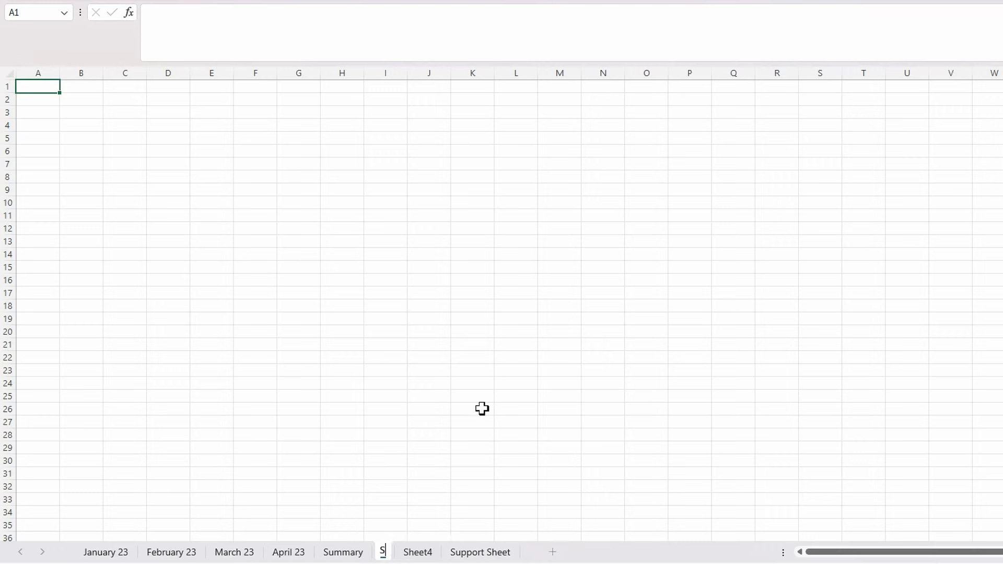
type("tart")
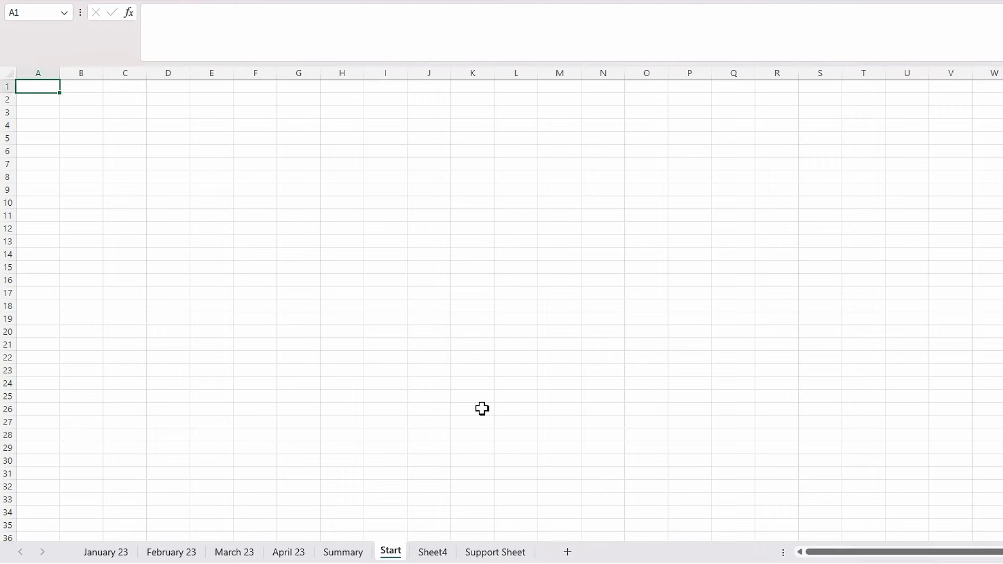
right_click(399, 556)
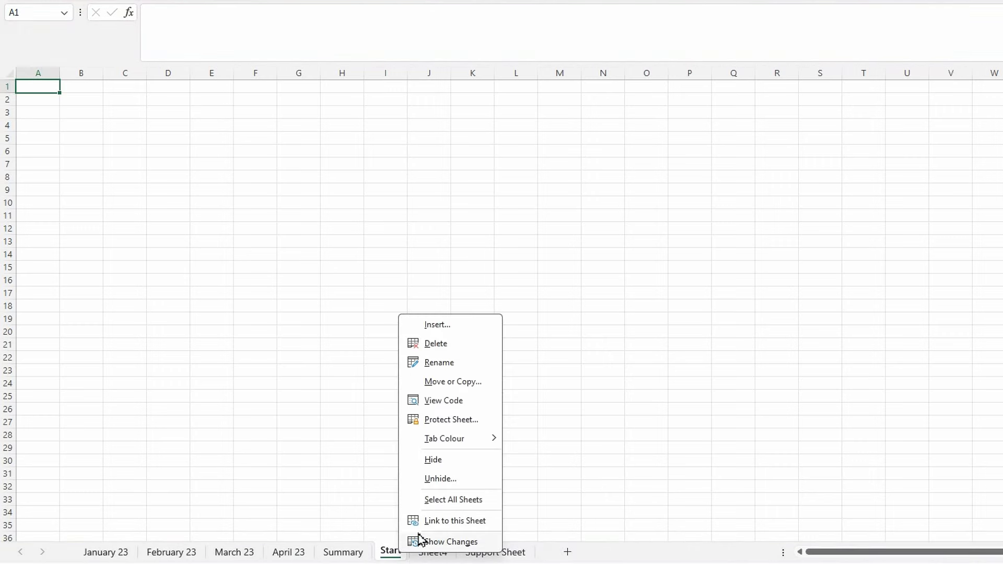
mouse_move(462, 442)
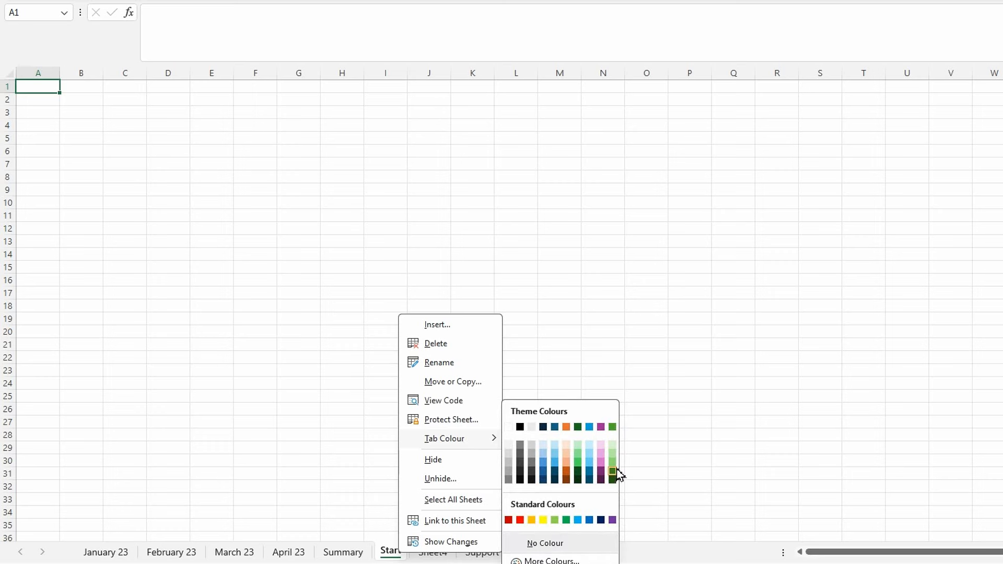
left_click(612, 427)
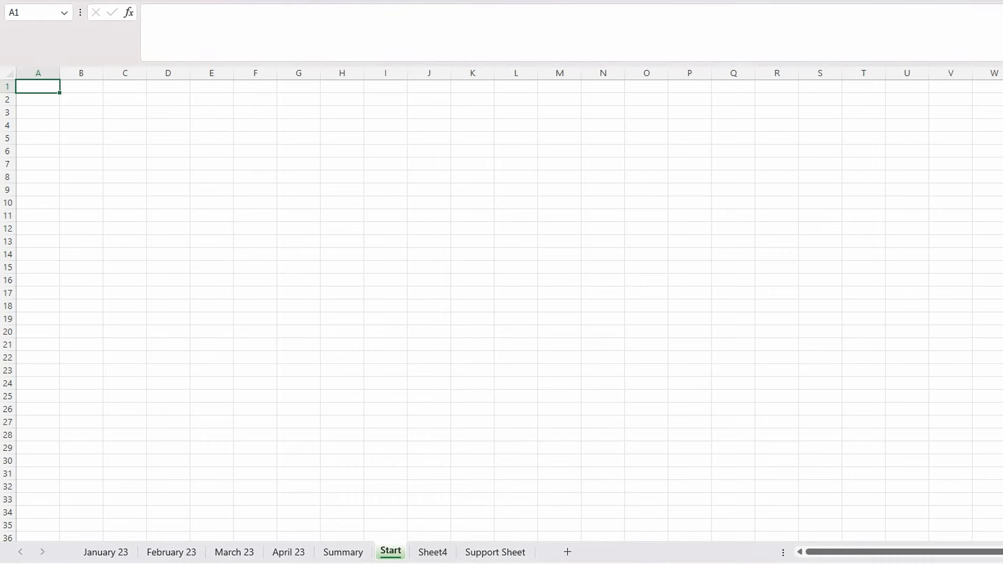
Step: Rename Sheet4 as Finish and give its sheet tab a red colour
left_click(432, 553)
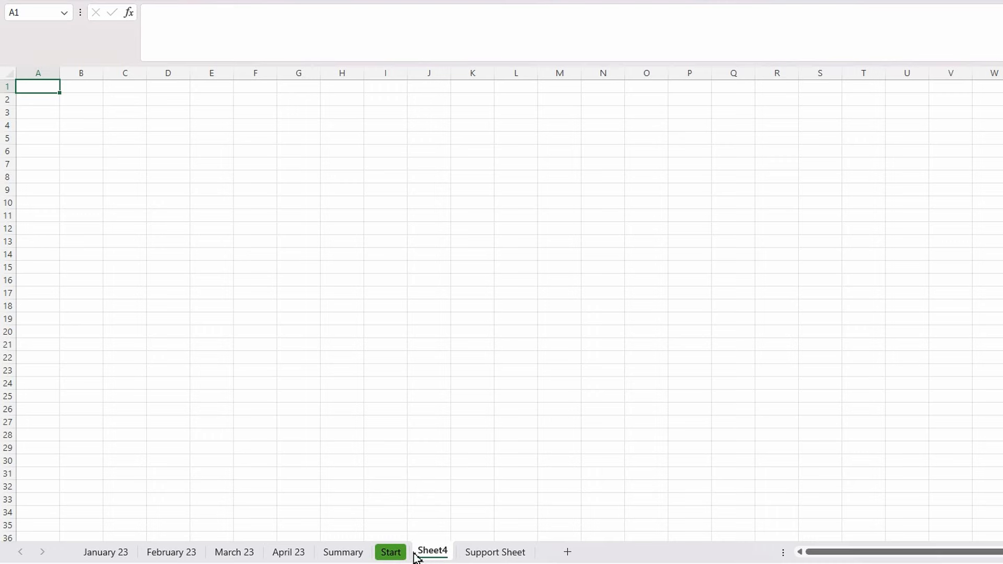
right_click(439, 553)
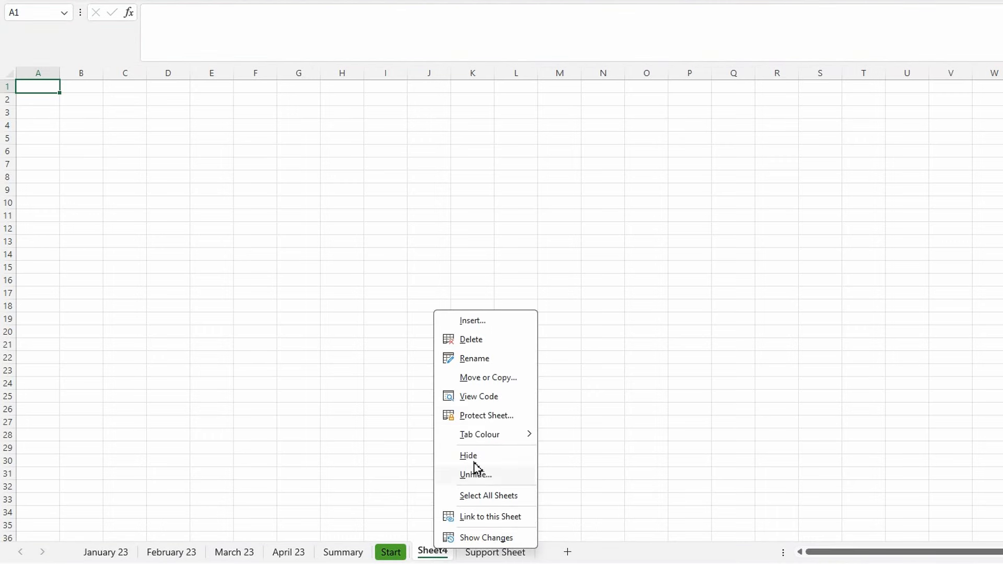
left_click(494, 365)
type("Finish")
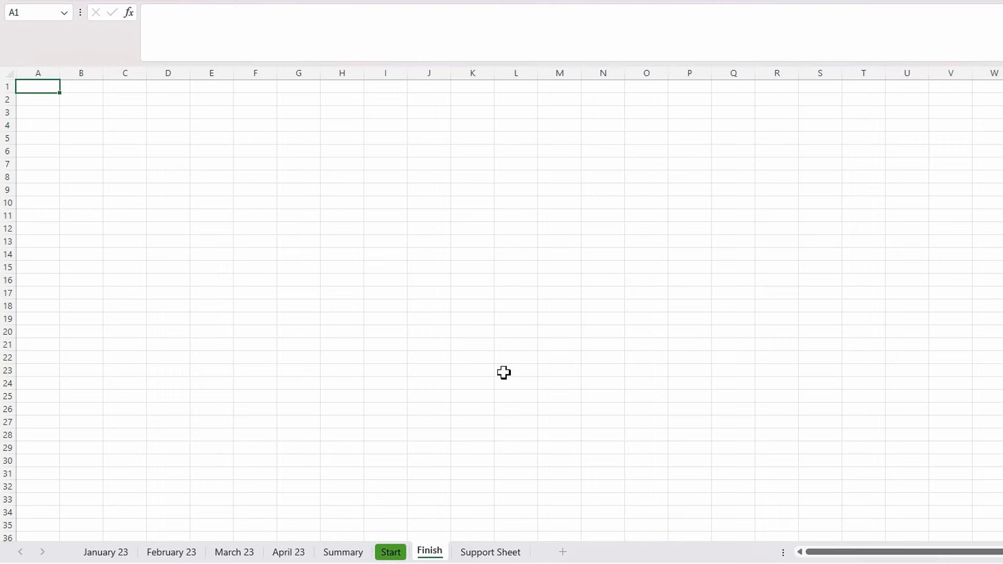
key("Return")
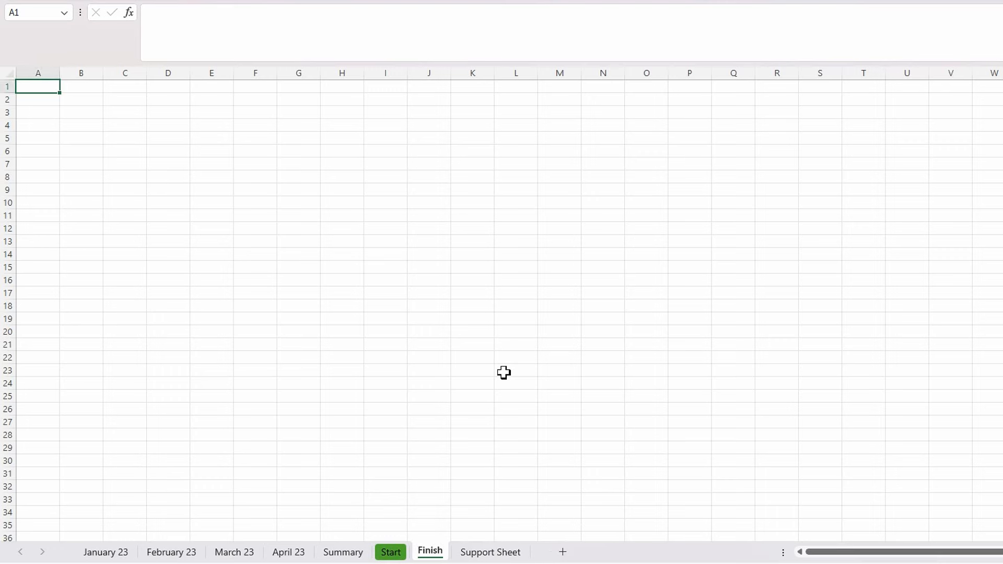
right_click(437, 557)
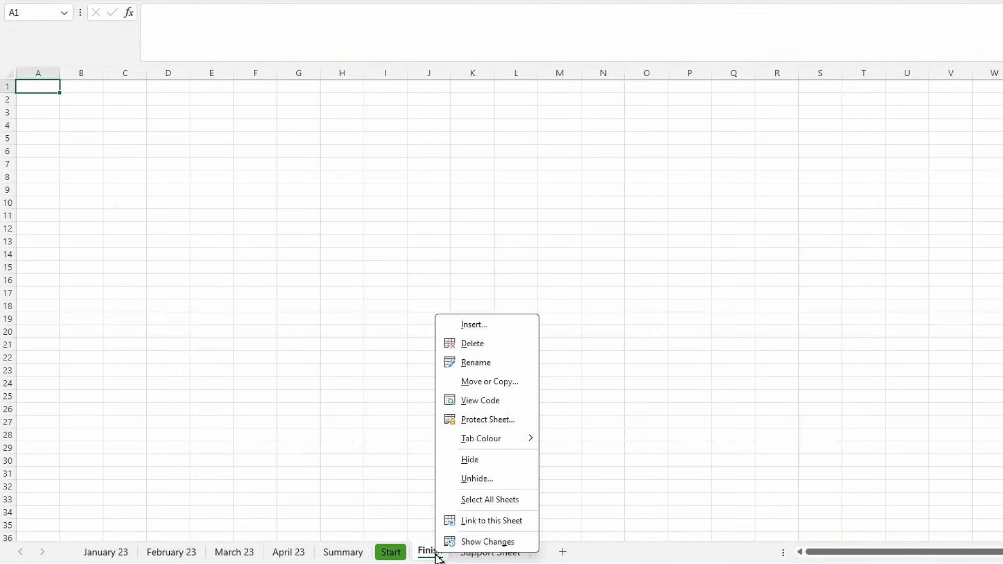
mouse_move(495, 445)
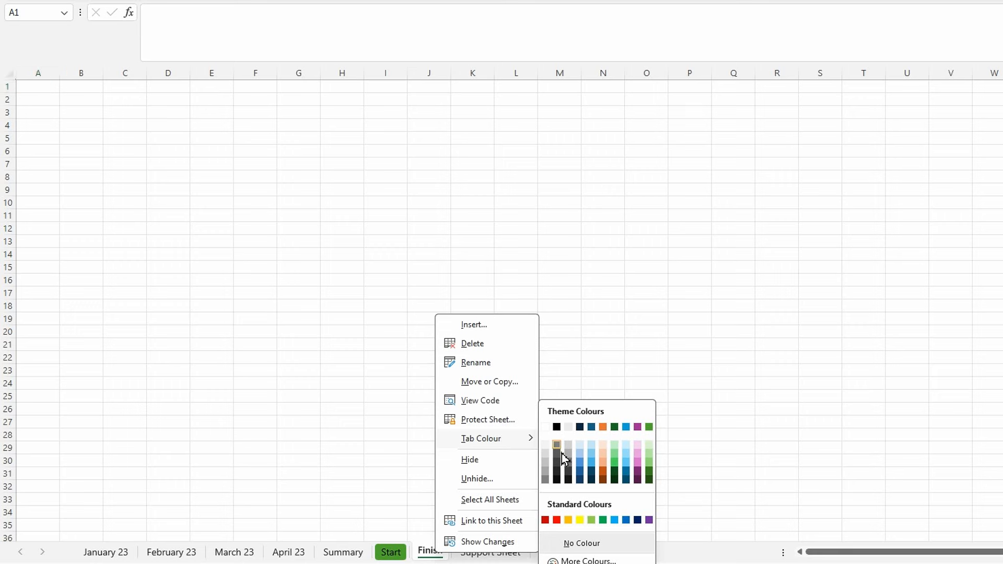
left_click(546, 520)
Step: Move the Start sheet before January 23 and the Finish sheet directly after March 23
left_click(416, 460)
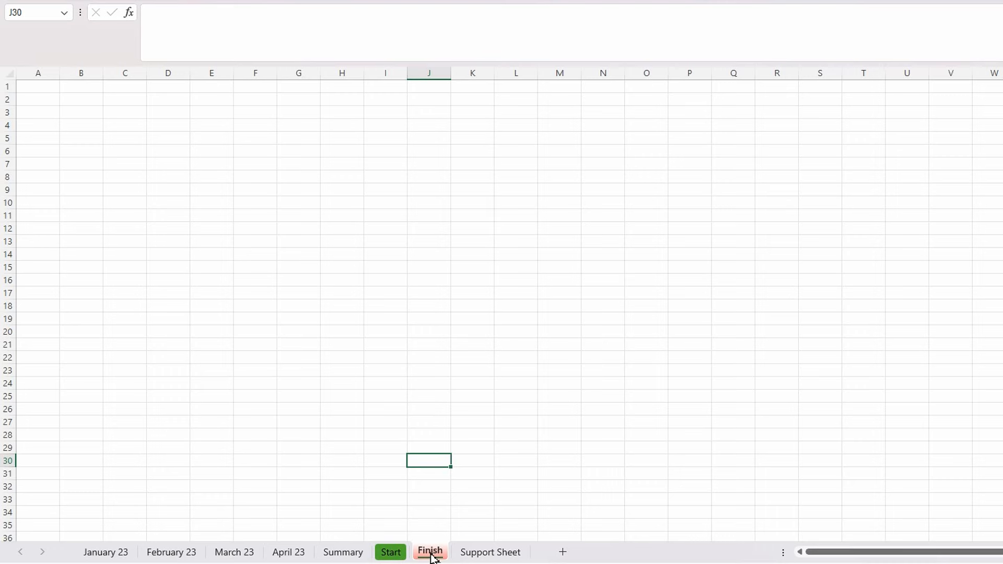
left_click_drag(397, 558, 84, 552)
left_click_drag(430, 554, 325, 556)
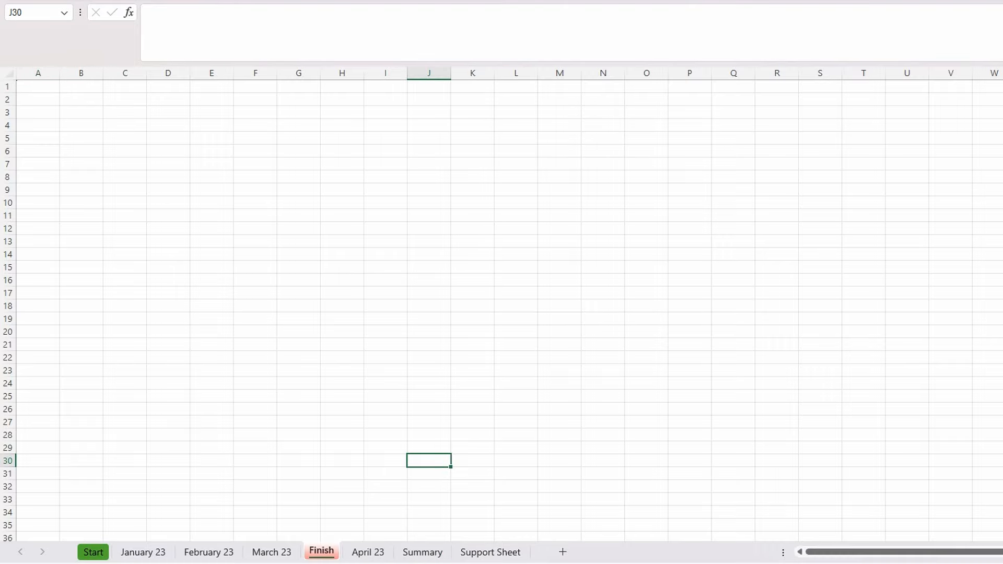
Step: Replace the 'January 23:March 23' reference in the Summary formula's VSTACK with Start:Finish, commit it and check the stacked rows
left_click(440, 554)
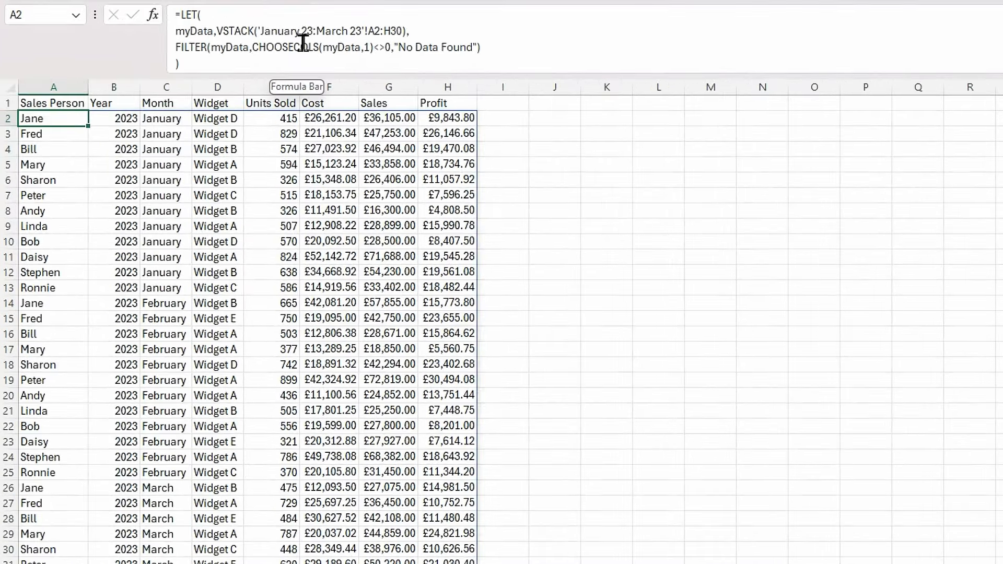
left_click_drag(365, 30, 261, 30)
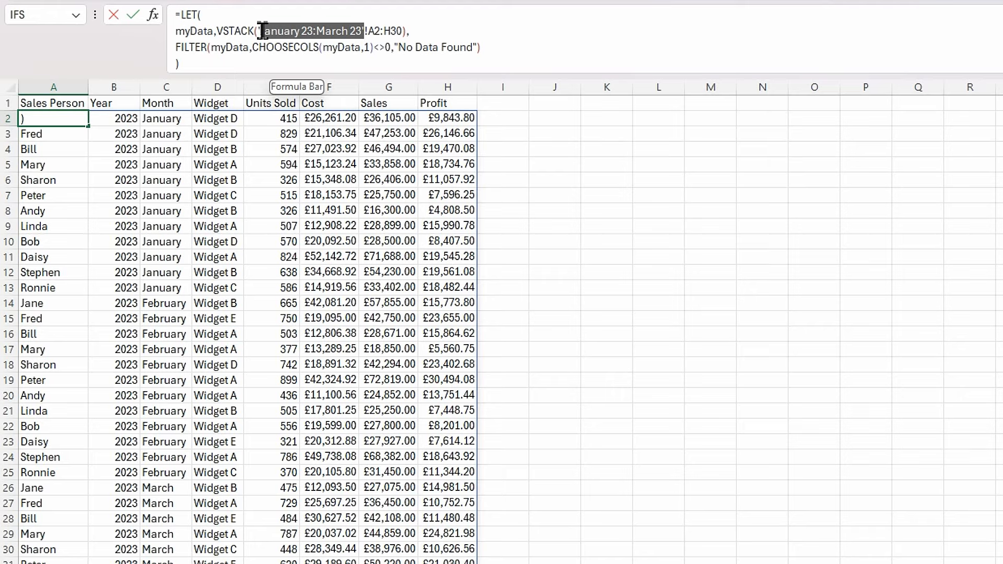
key("Delete")
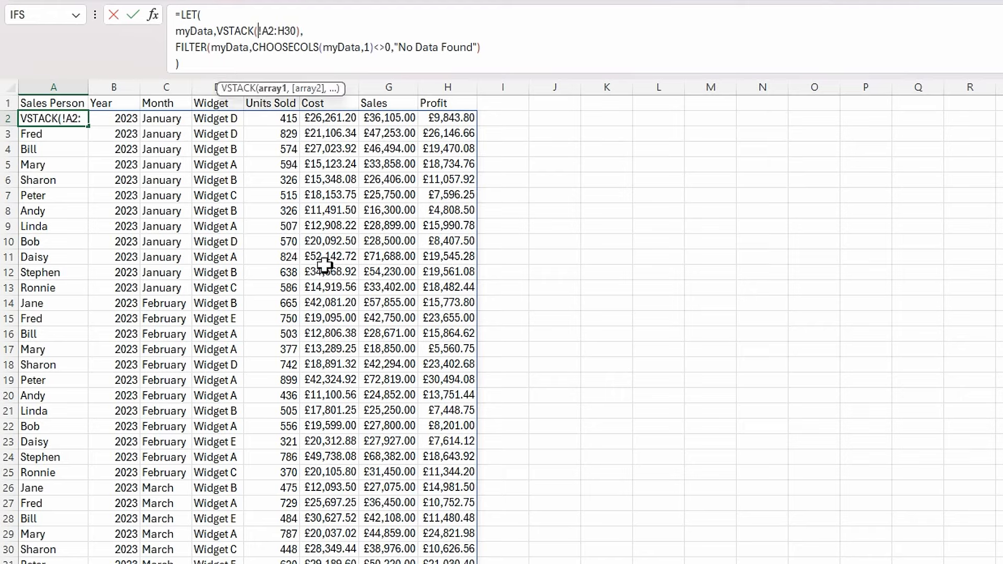
type("Start")
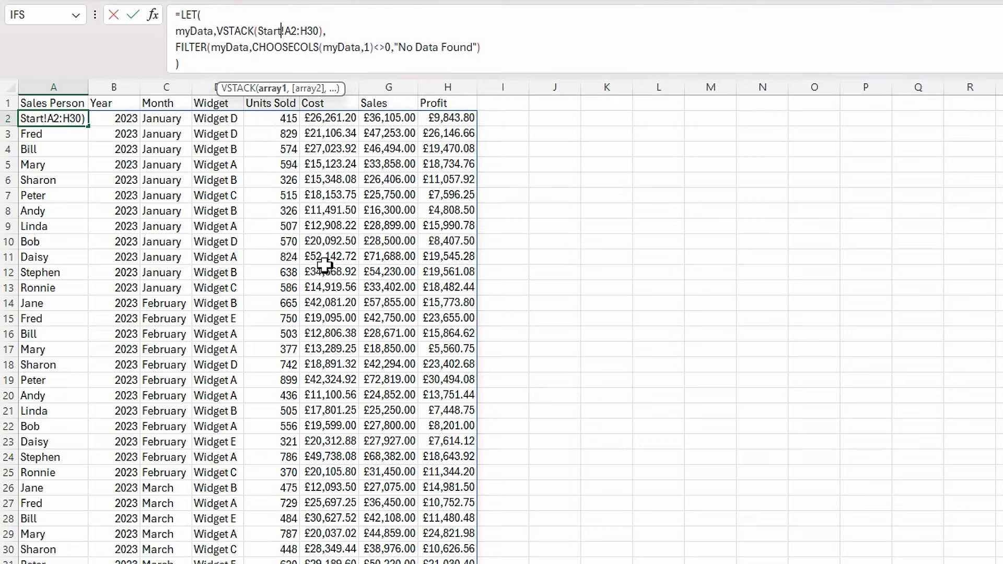
type(":F")
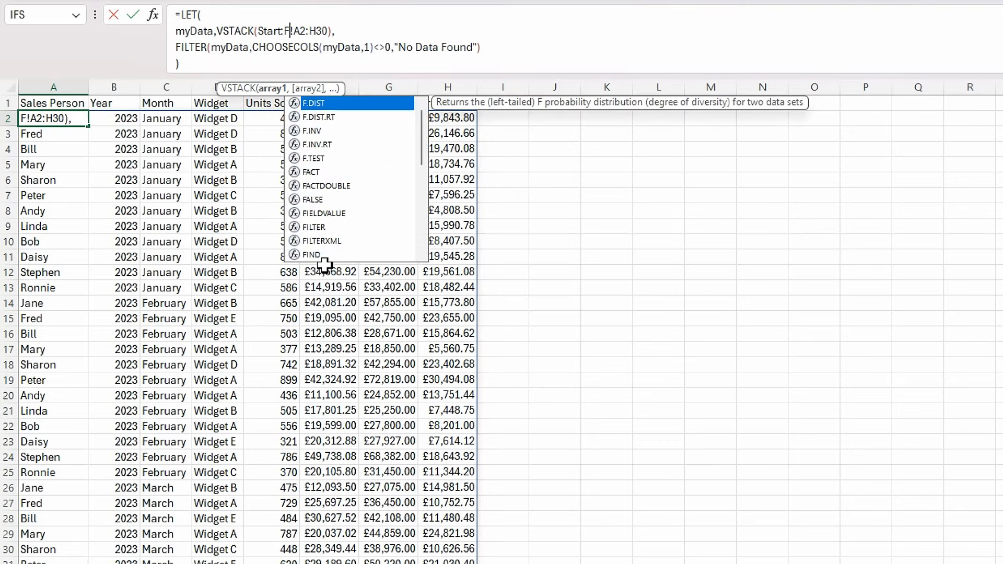
type("inish")
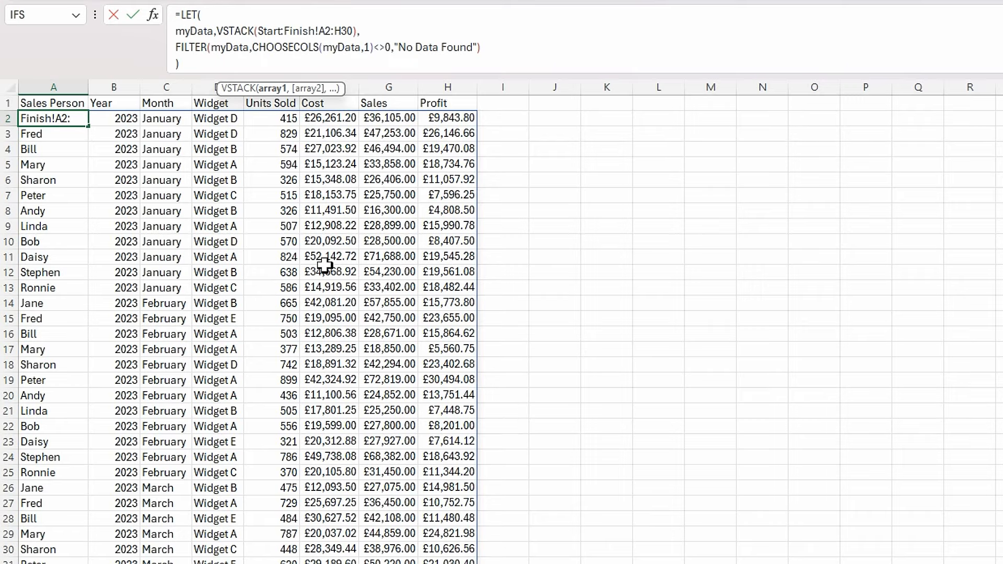
key("Return")
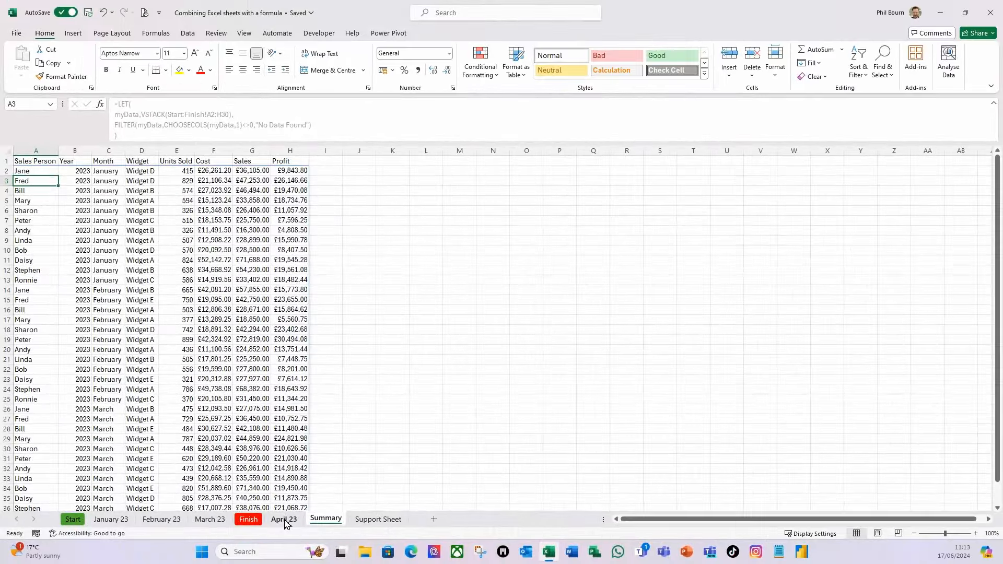
left_click(25, 171)
scroll(83, 265, "down", 5)
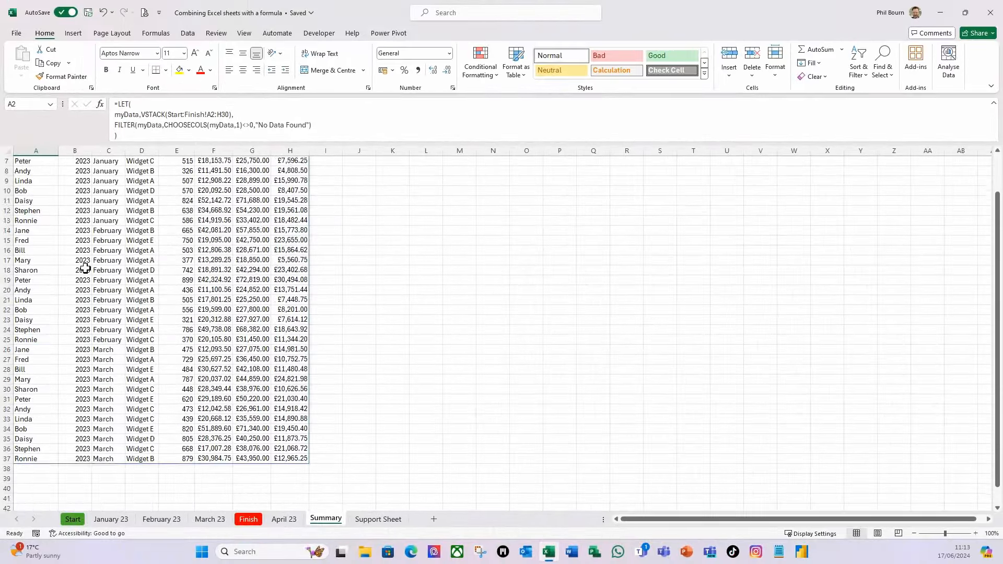
scroll(85, 268, "up", 5)
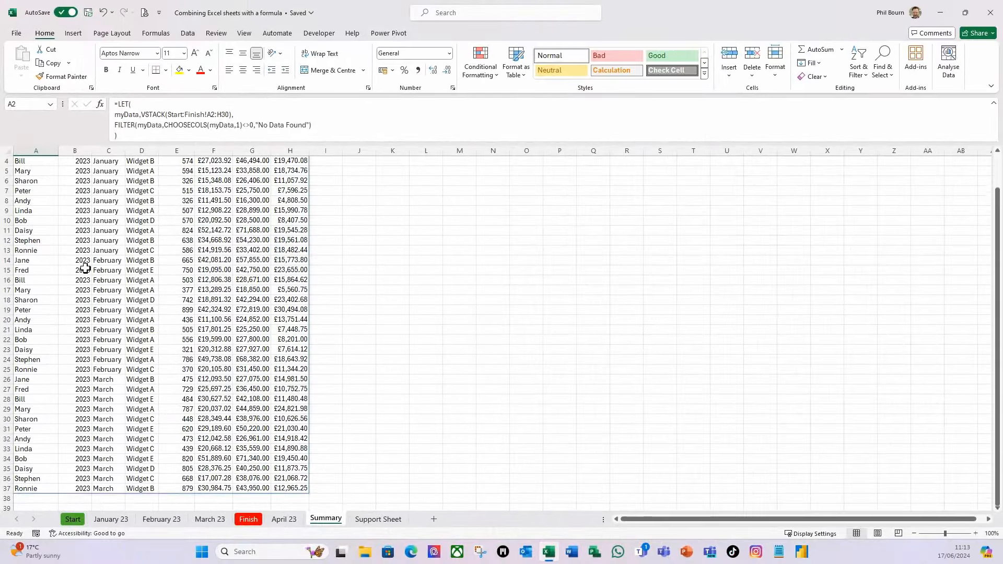
Step: Move the April 23 sheet between March 23 and Finish, and check the Summary sheet for the April rows
left_click(288, 520)
left_click_drag(291, 526, 259, 530)
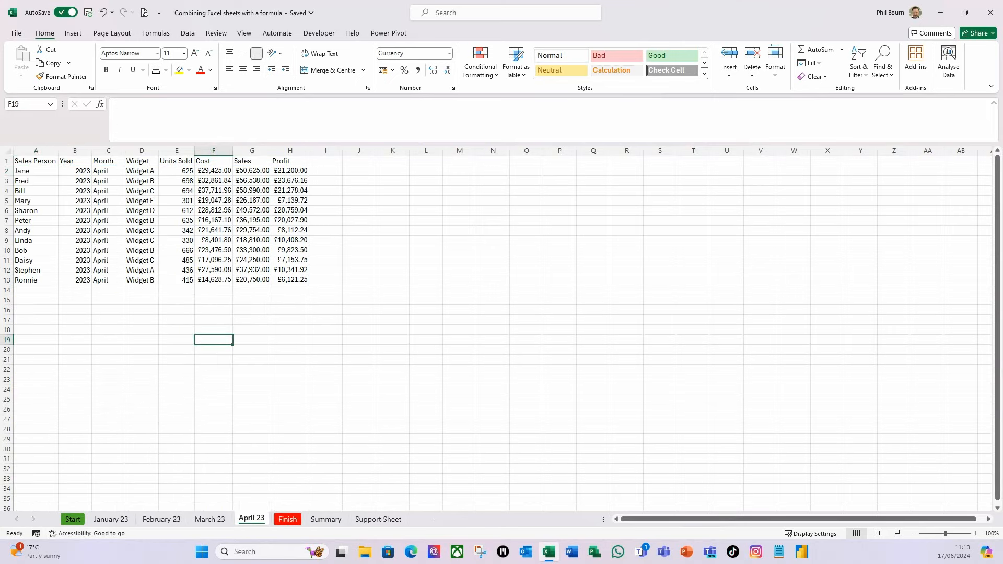
left_click(325, 519)
scroll(158, 337, "down", 3)
scroll(158, 337, "down", 5)
scroll(128, 372, "up", 8)
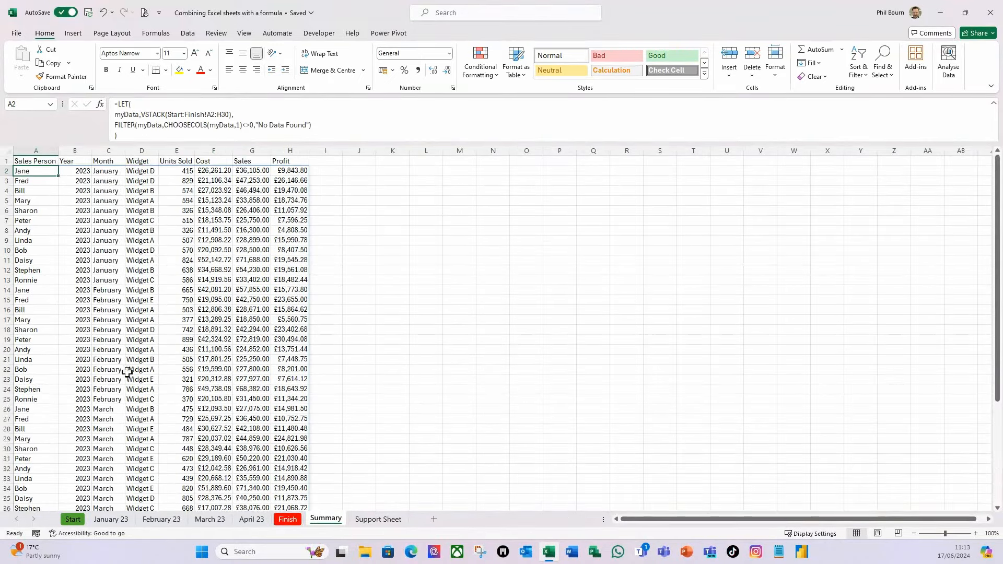
scroll(63, 293, "down", 5)
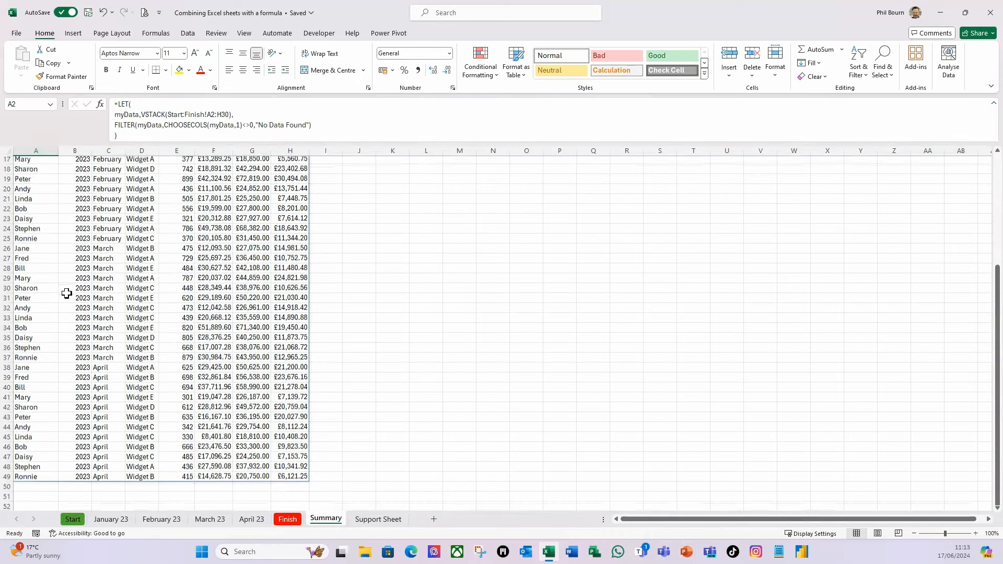
scroll(67, 293, "up", 5)
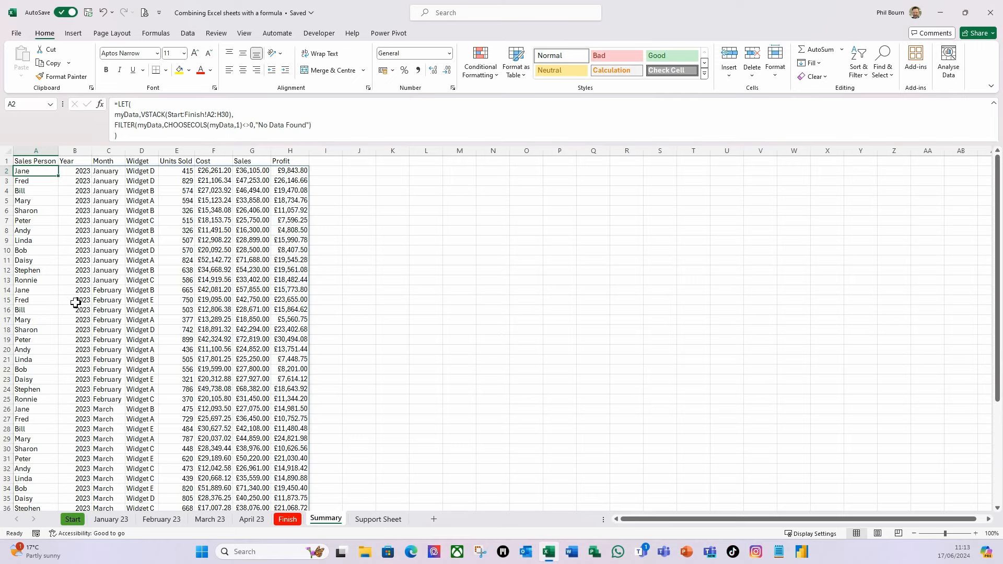
Step: Format the Summary header row A1:H1 in bold with a thick bottom border
left_click(393, 192)
left_click_drag(33, 161, 298, 176)
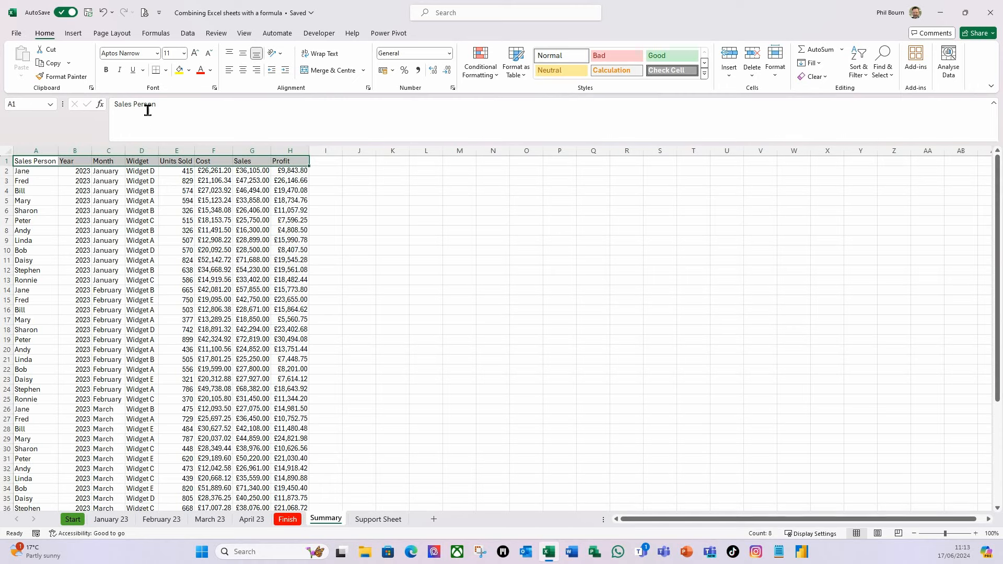
left_click(106, 70)
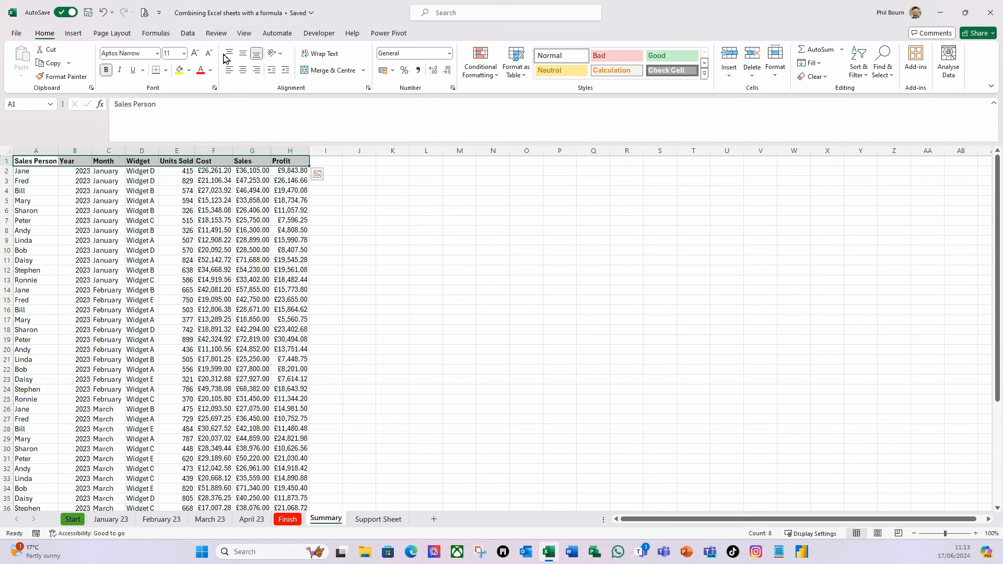
left_click(165, 70)
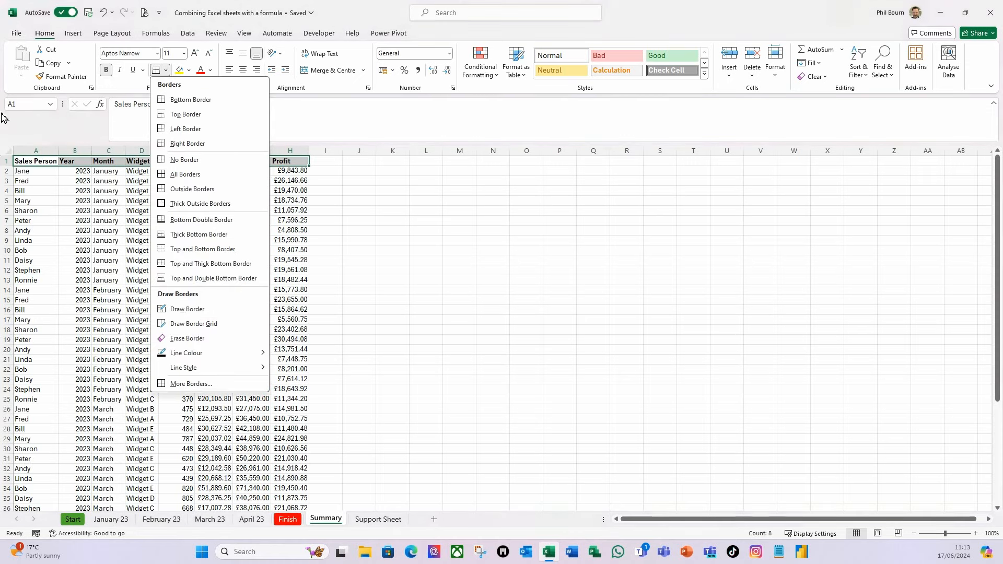
left_click(182, 238)
left_click(429, 264)
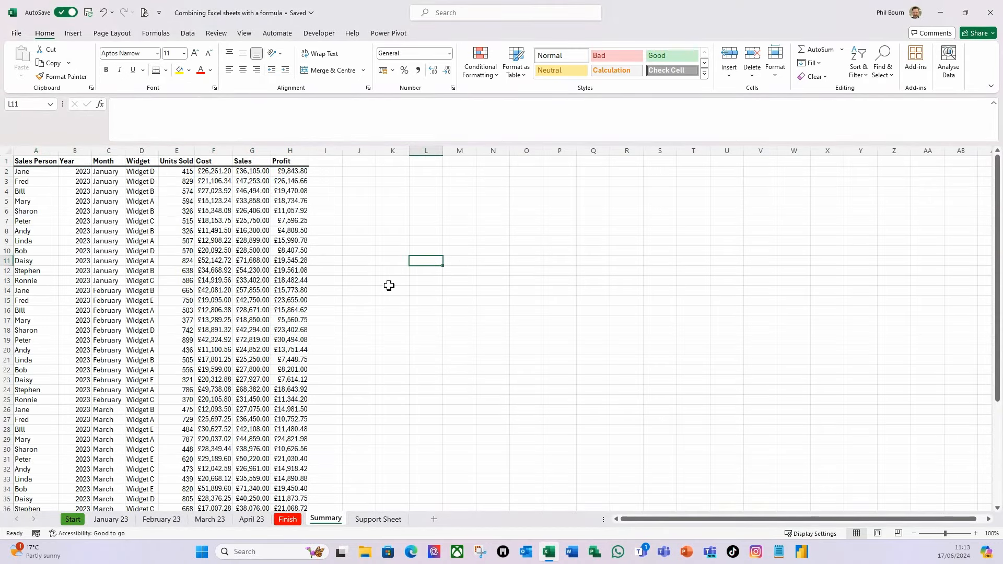
Step: Set the width of the Units Sold column on the Summary sheet to 10
left_click(182, 151)
right_click(181, 151)
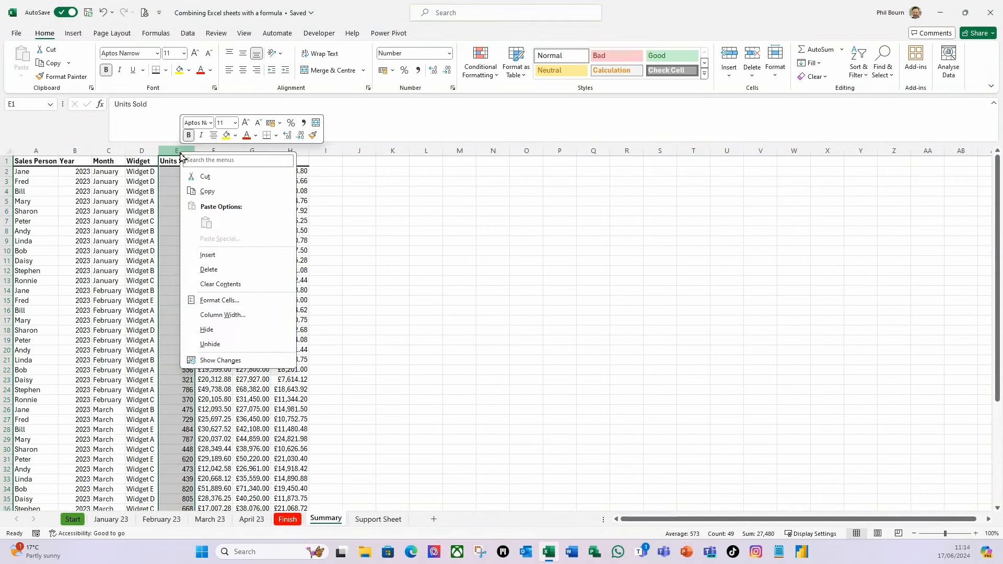
left_click(222, 315)
type("10")
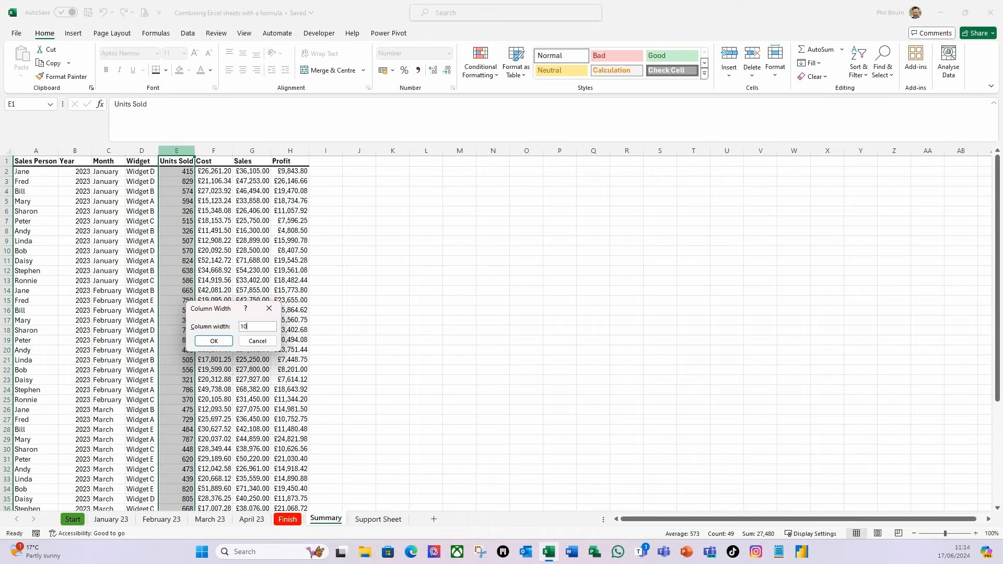
left_click(213, 340)
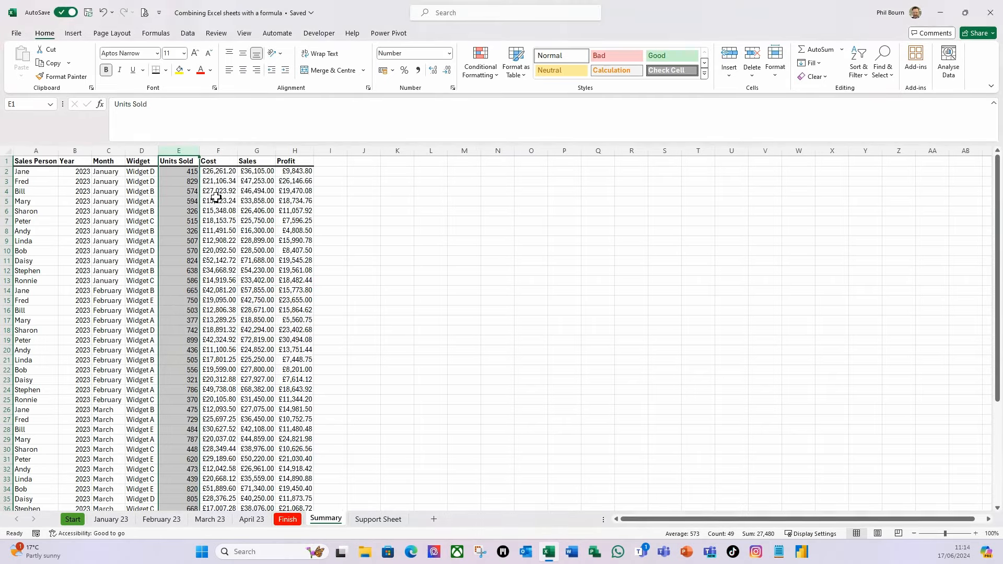
Step: Set the width of the Cost, Sales and Profit columns on the Summary sheet to 15
left_click_drag(222, 155, 294, 150)
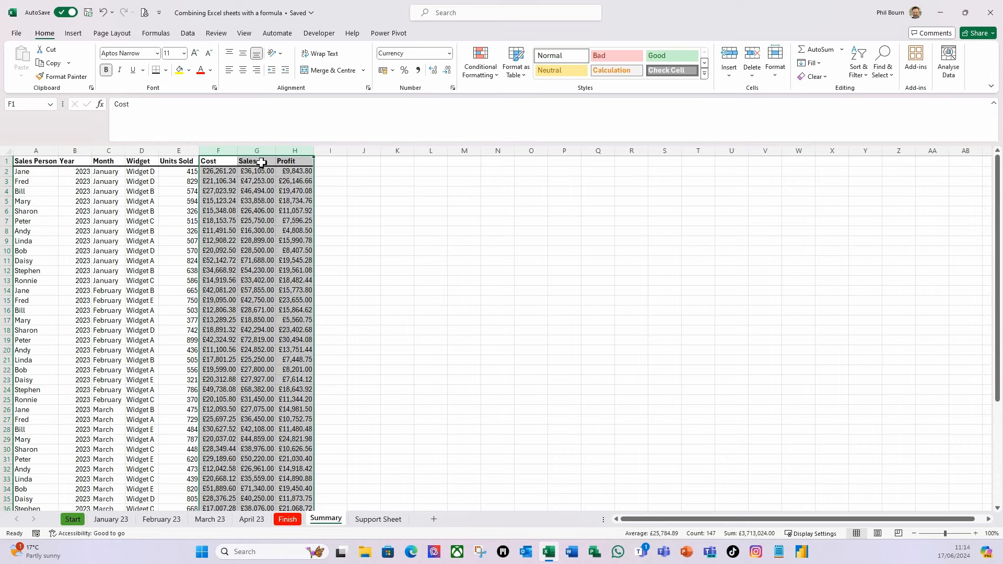
right_click(220, 152)
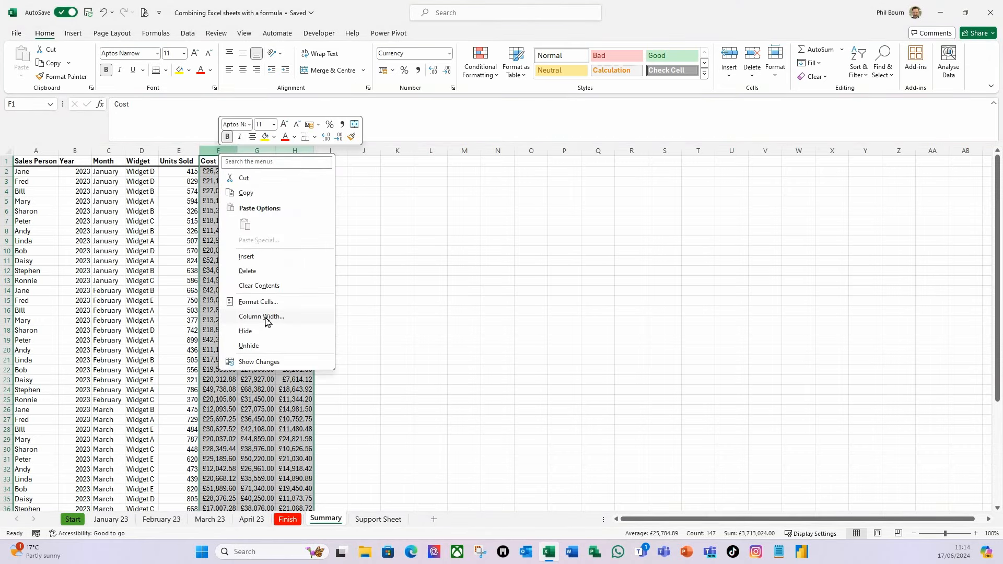
left_click(265, 320)
type("15")
key("Return")
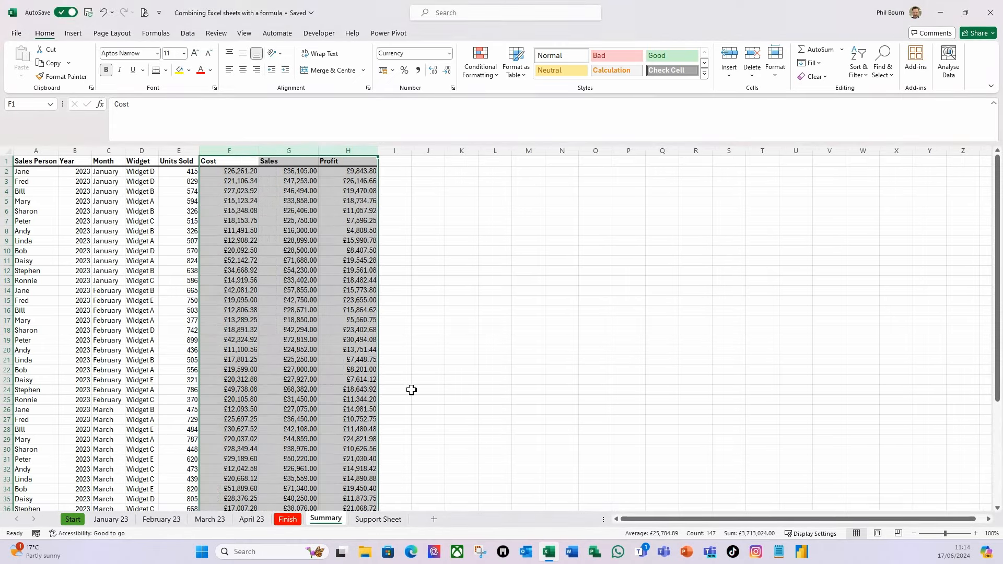
left_click(470, 341)
Step: Right-align the Units Sold, Cost, Sales and Profit headers in E1:H1 and look through the stacked rows below
left_click_drag(182, 161, 334, 160)
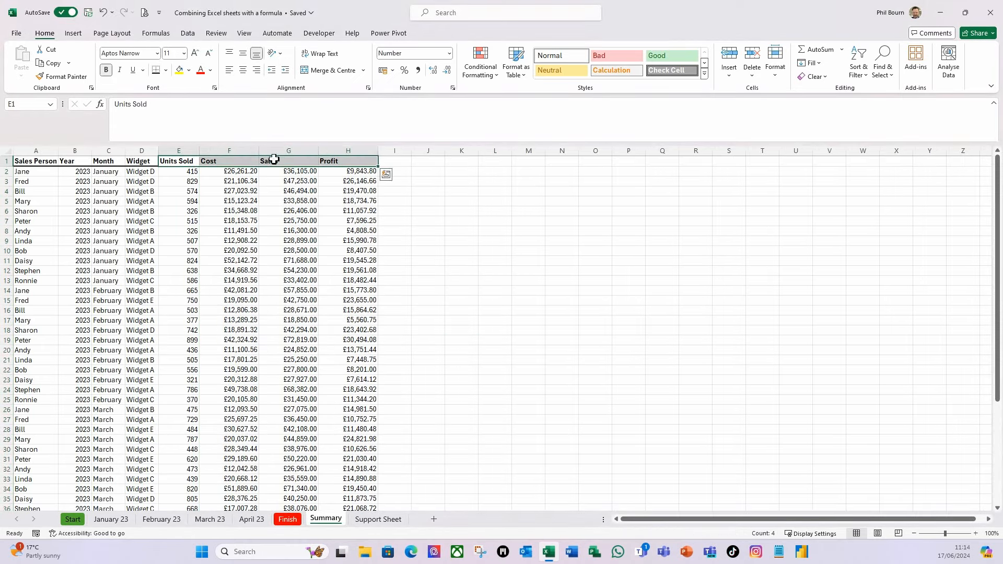
left_click(259, 71)
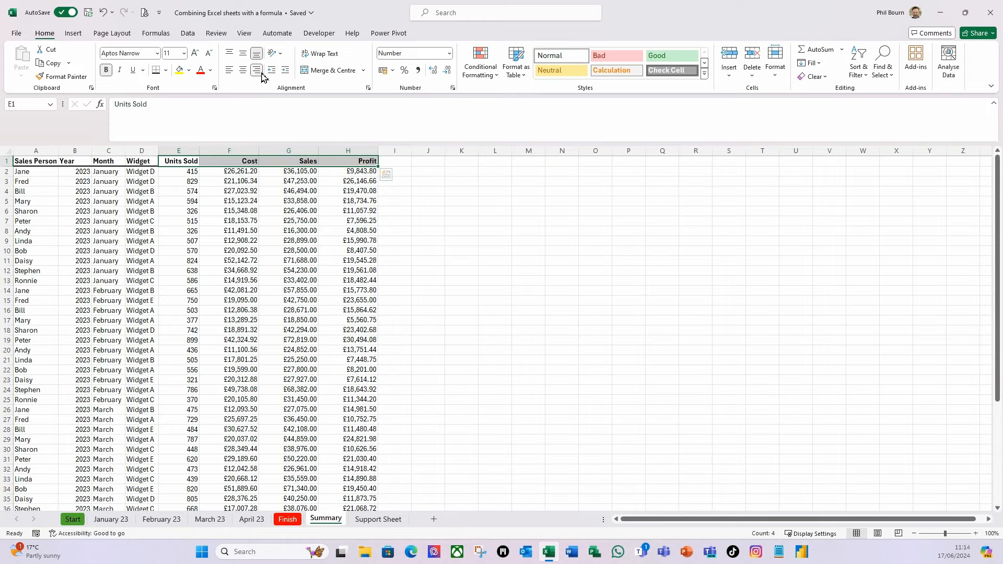
left_click(476, 292)
scroll(203, 365, "down", 3)
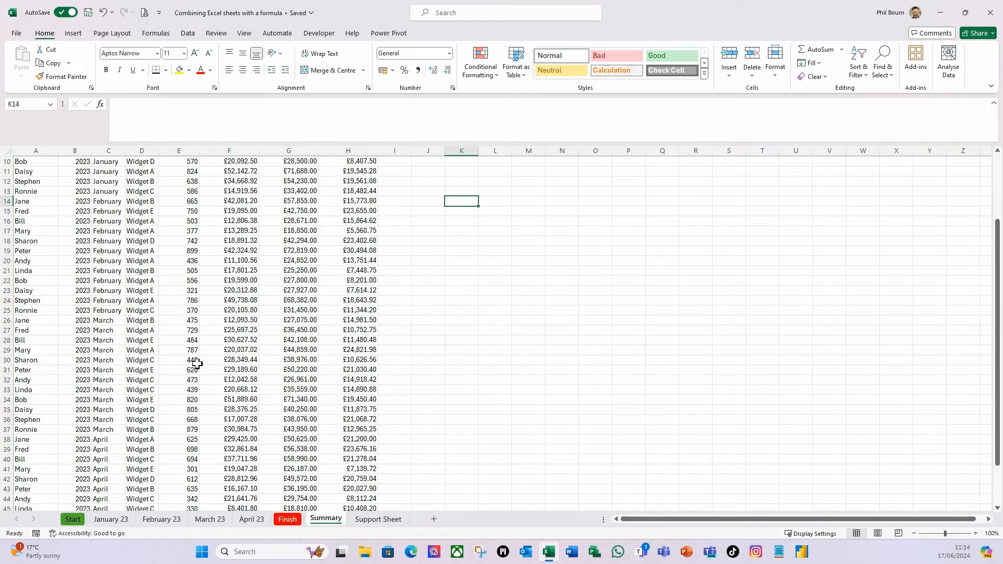
scroll(196, 367, "down", 3)
scroll(194, 368, "down", 3)
scroll(209, 363, "up", 9)
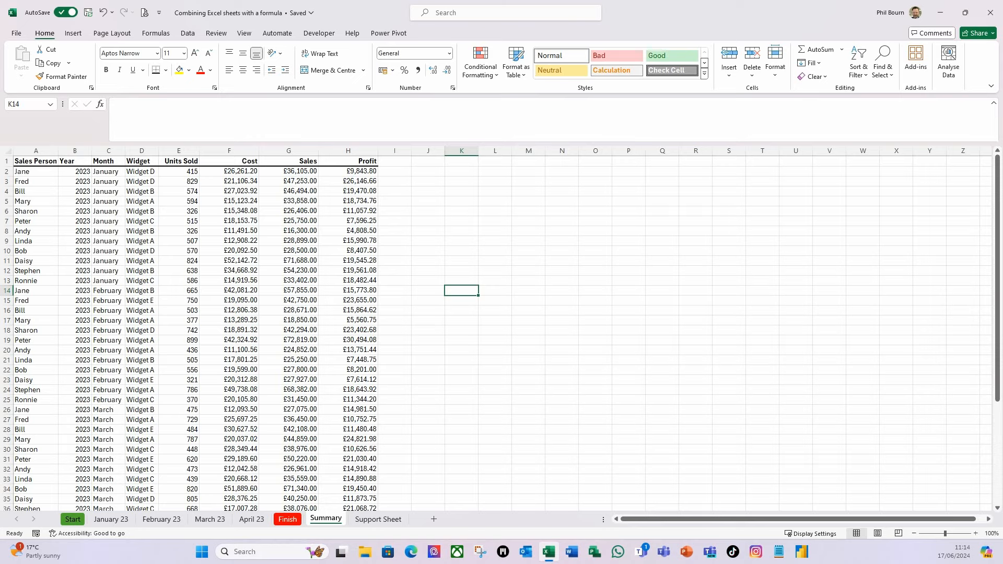
Step: Collapse the formula bar, enter the label 'Sales Person' in K1 and fit column K to its contents
left_click(994, 105)
left_click(450, 159)
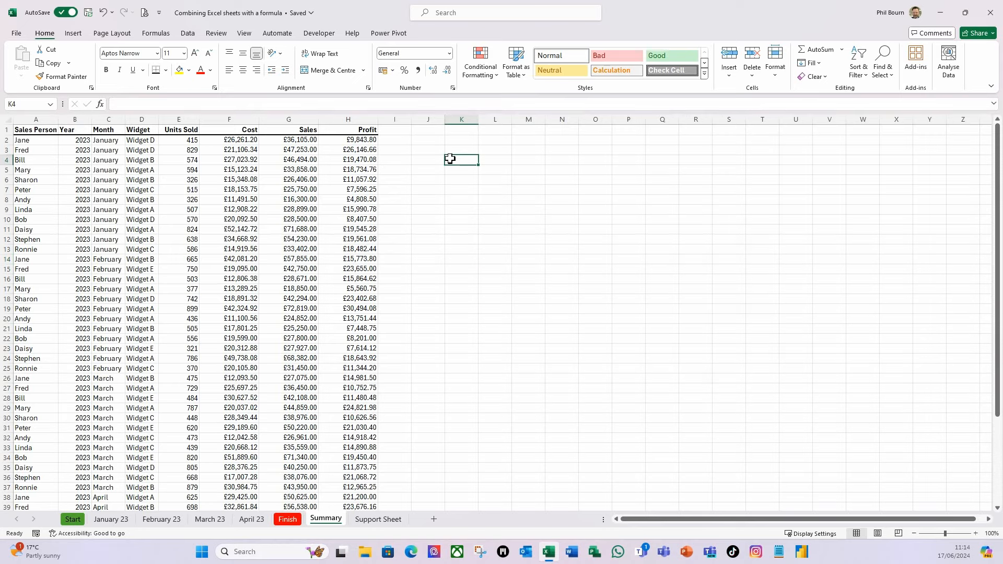
left_click(473, 130)
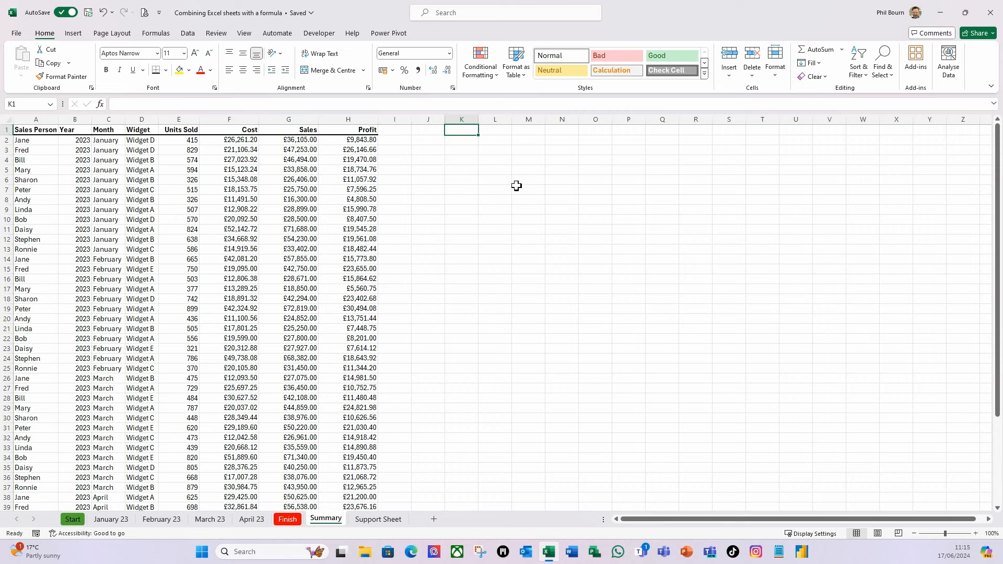
type("Sales")
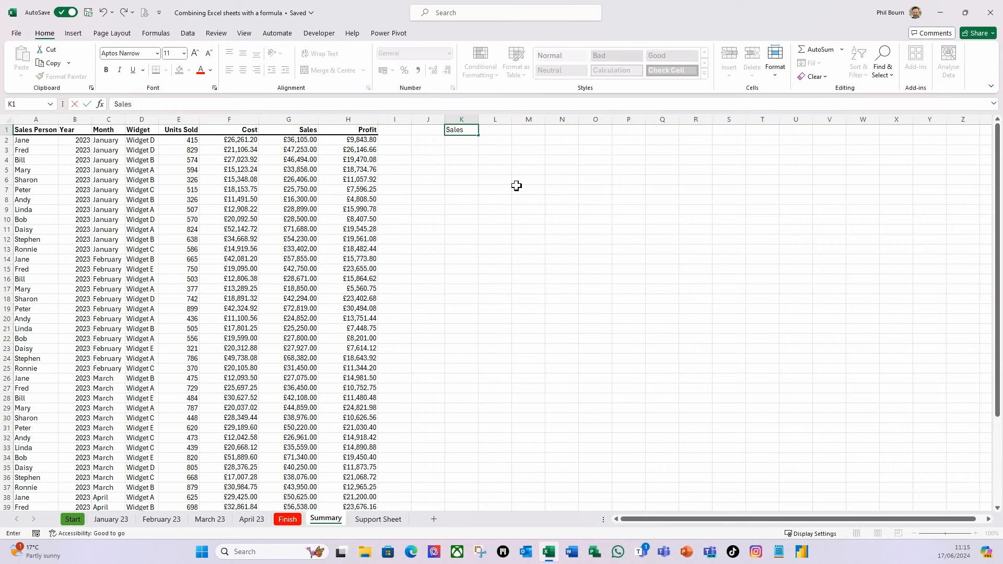
type(" Person")
key("Tab")
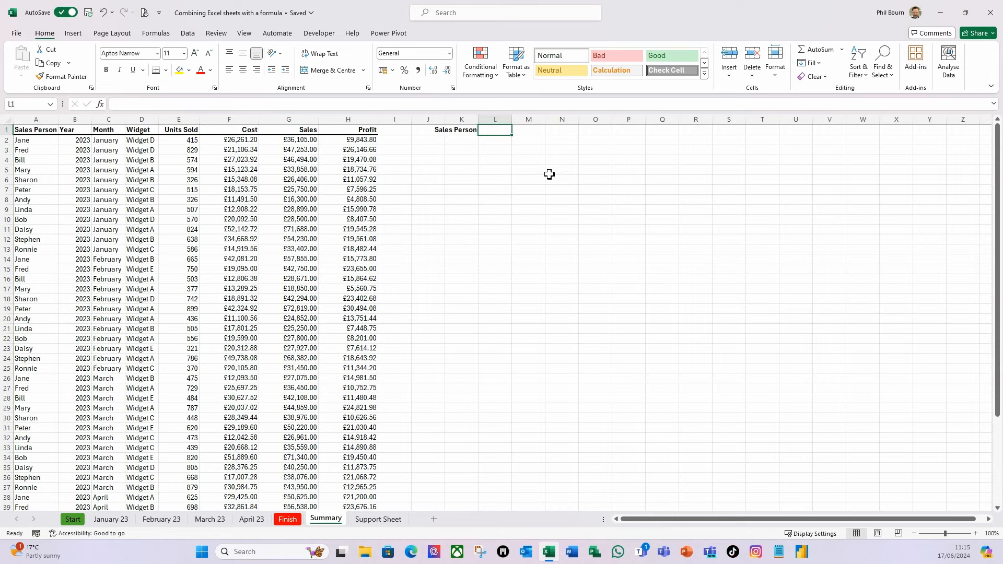
double_click(478, 119)
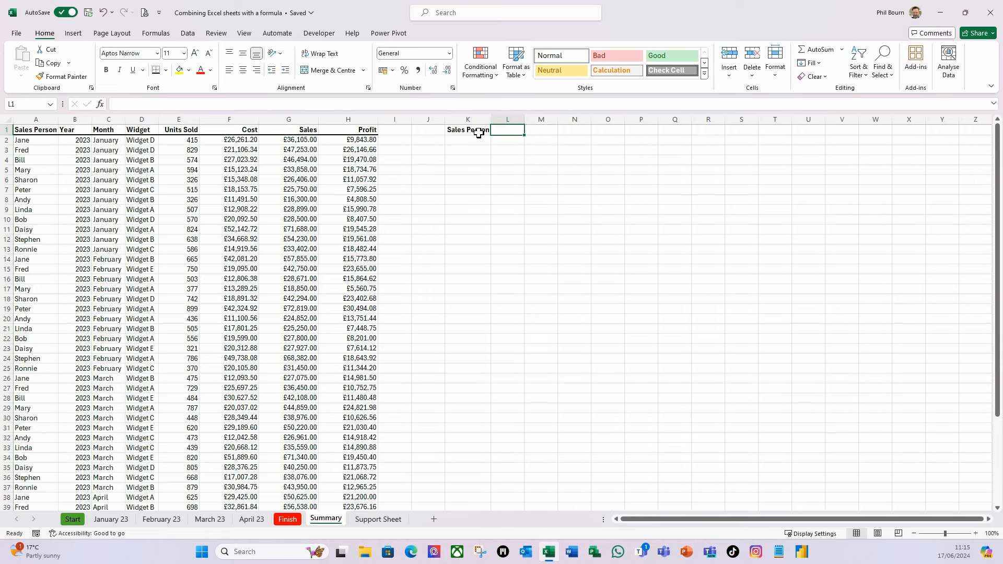
Step: Apply the Calculation cell style to the Sales Person label in K1 and the Input style to L1
left_click(478, 130)
left_click(617, 70)
left_click(485, 202)
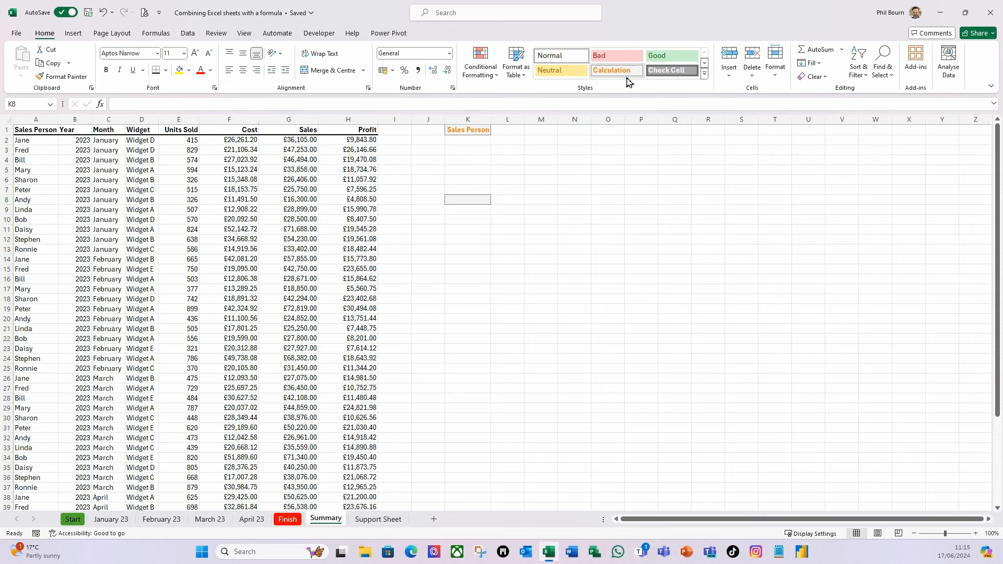
left_click(514, 132)
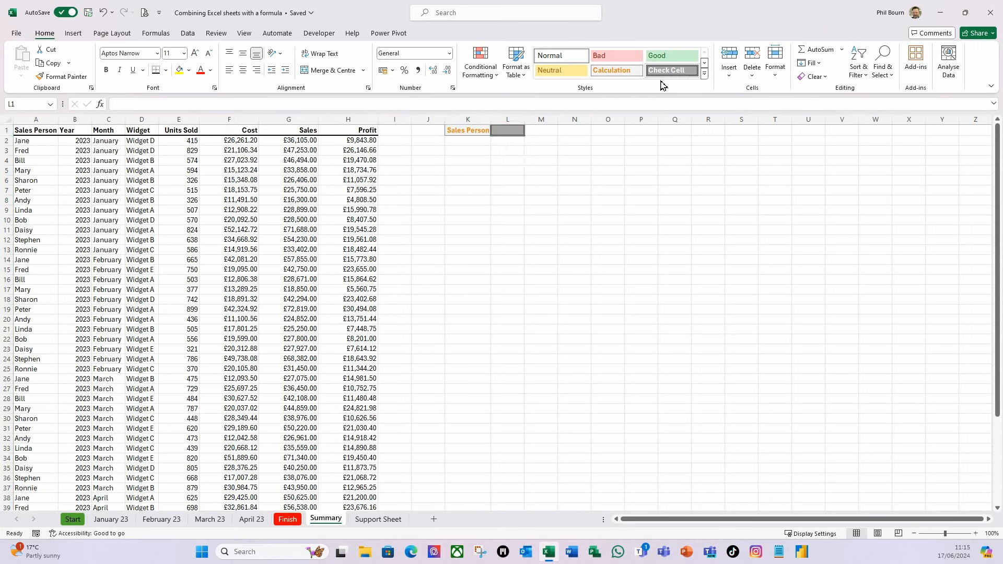
left_click(704, 66)
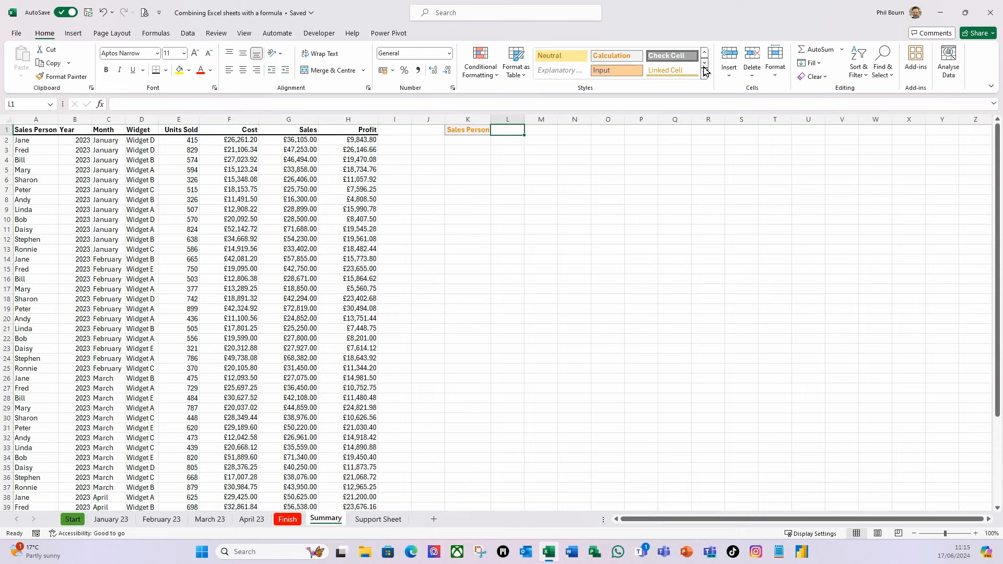
left_click(619, 73)
left_click(472, 133)
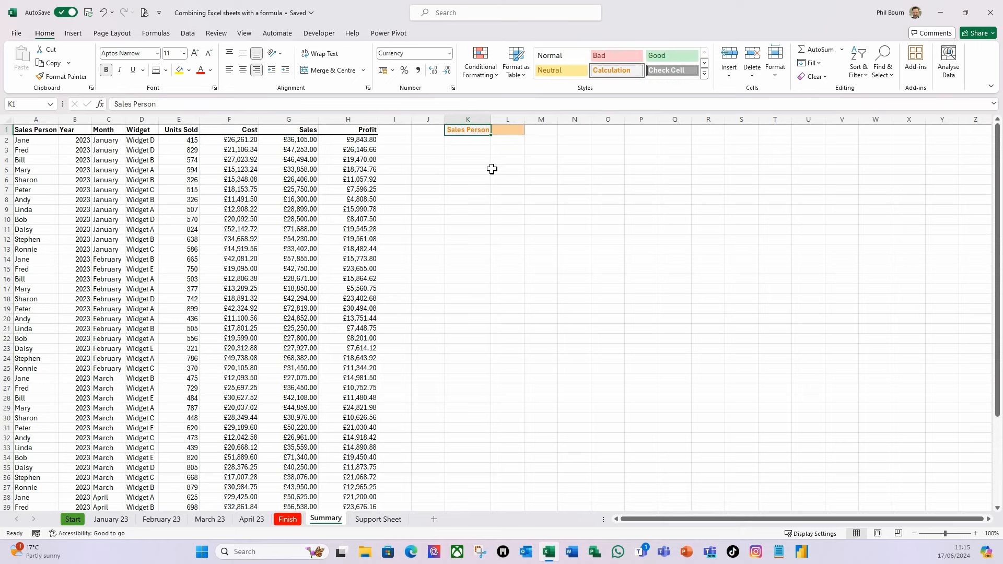
left_click(513, 130)
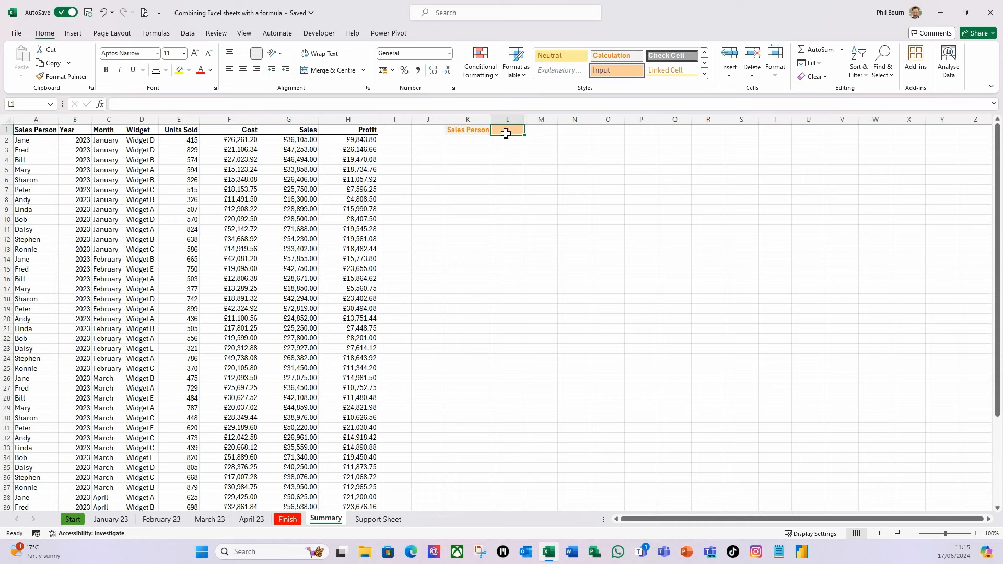
left_click(506, 169)
left_click(509, 133)
Step: Enter the heading 'Sales Person Dropdown' in A1 of the Support Sheet and fit column A to it
left_click(380, 522)
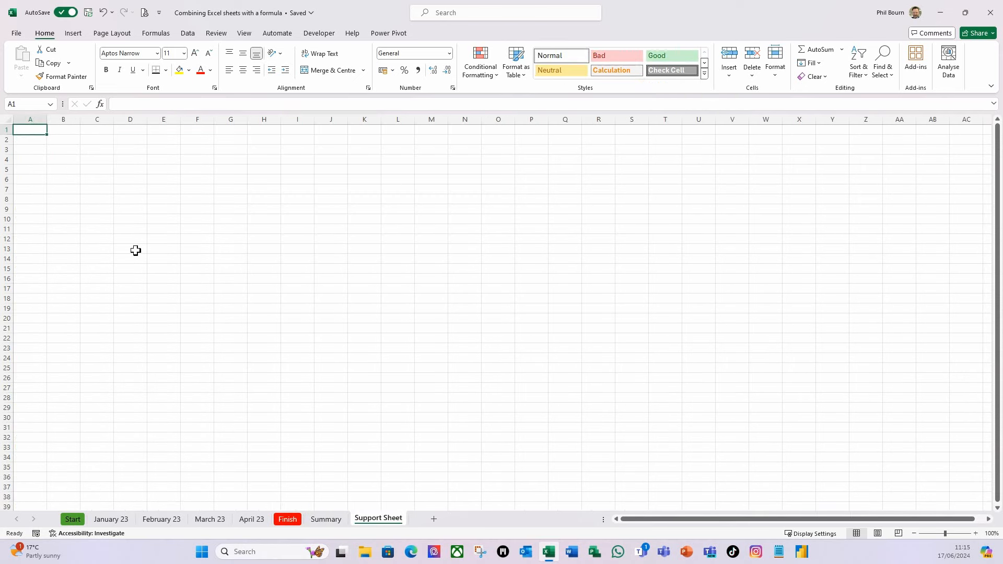
type("Sales Person Dropdown")
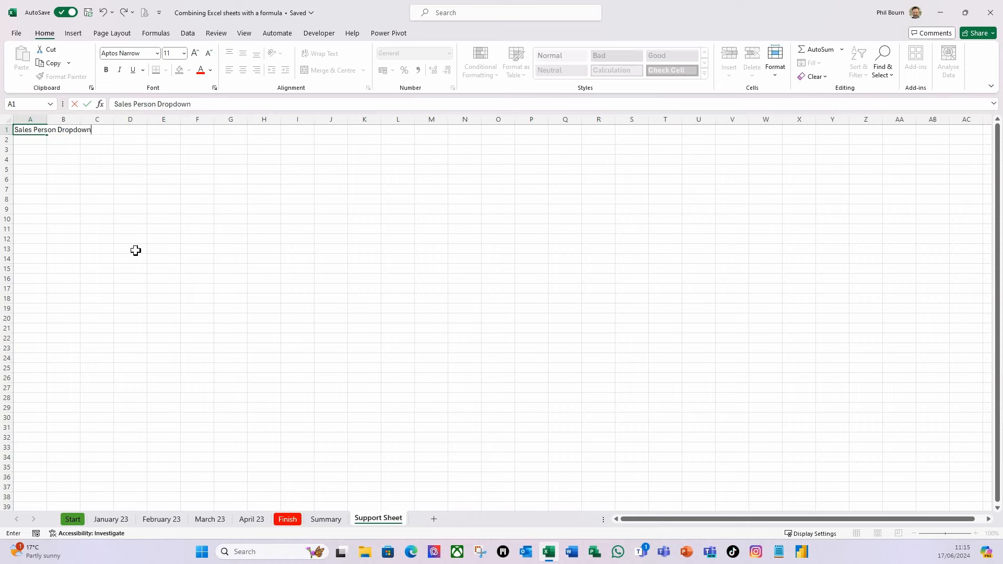
key("Return")
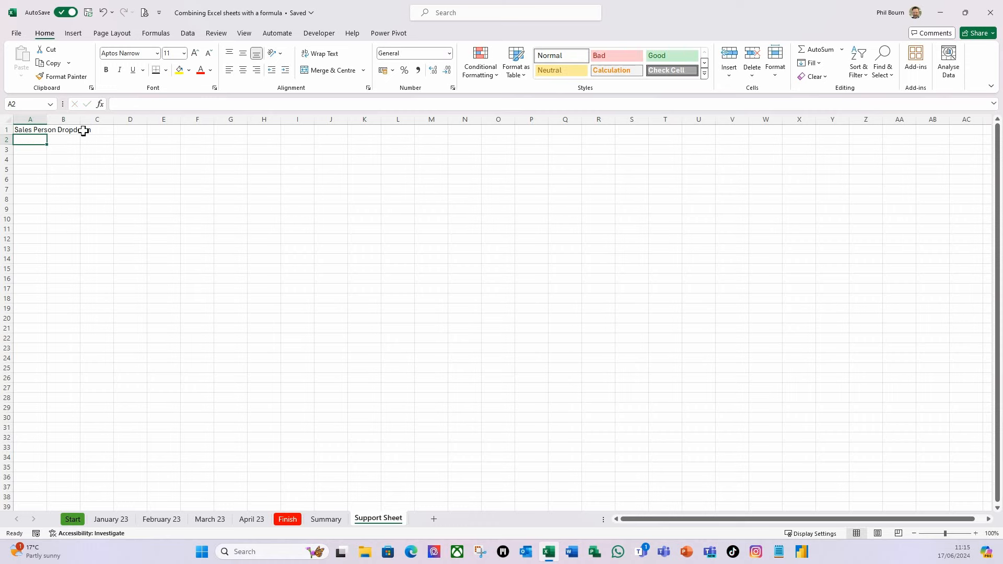
double_click(47, 119)
left_click(70, 191)
left_click(48, 142)
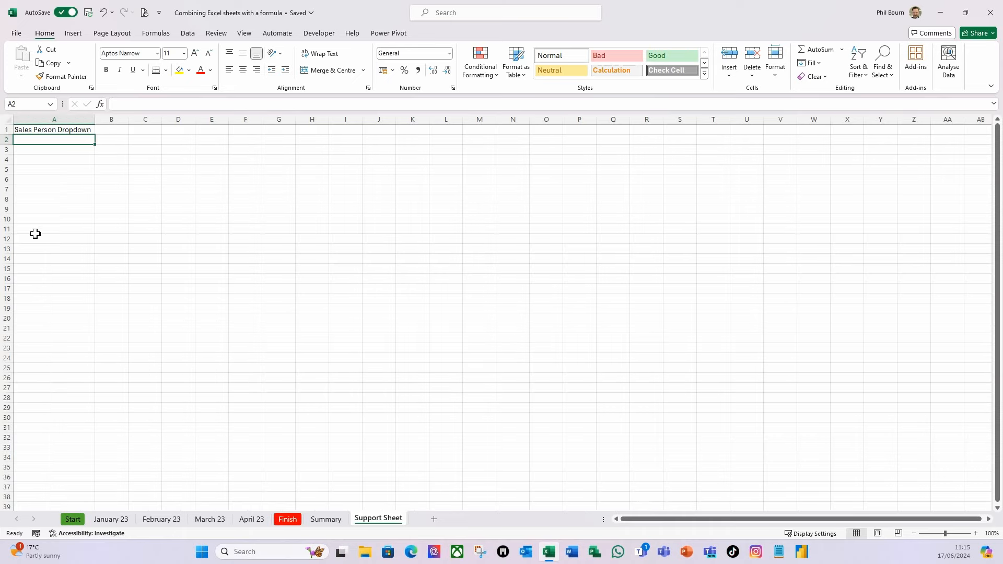
Step: Check the Sales Person column on the Summary sheet and start a UNIQUE formula in A2 of the Support Sheet
left_click(333, 520)
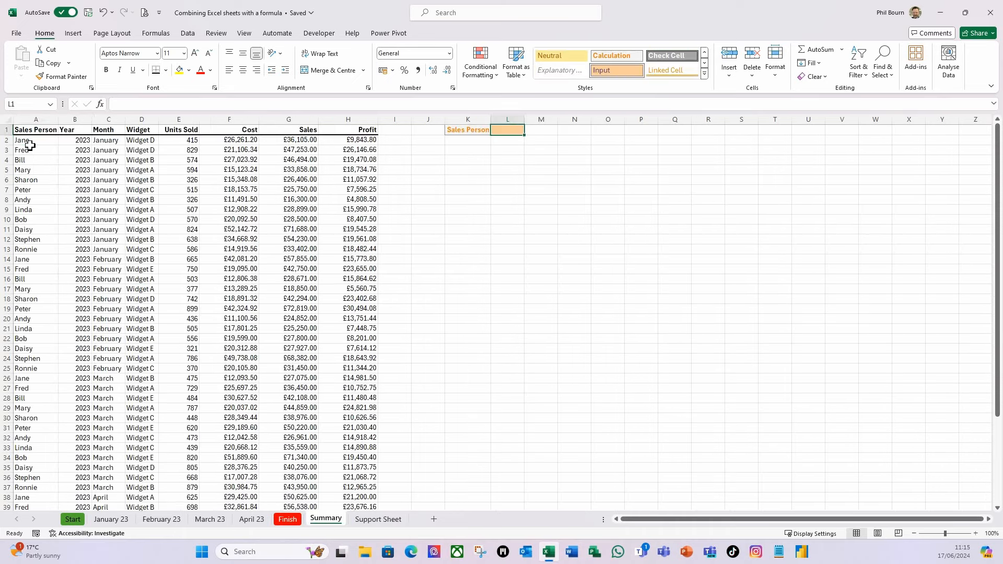
left_click(392, 519)
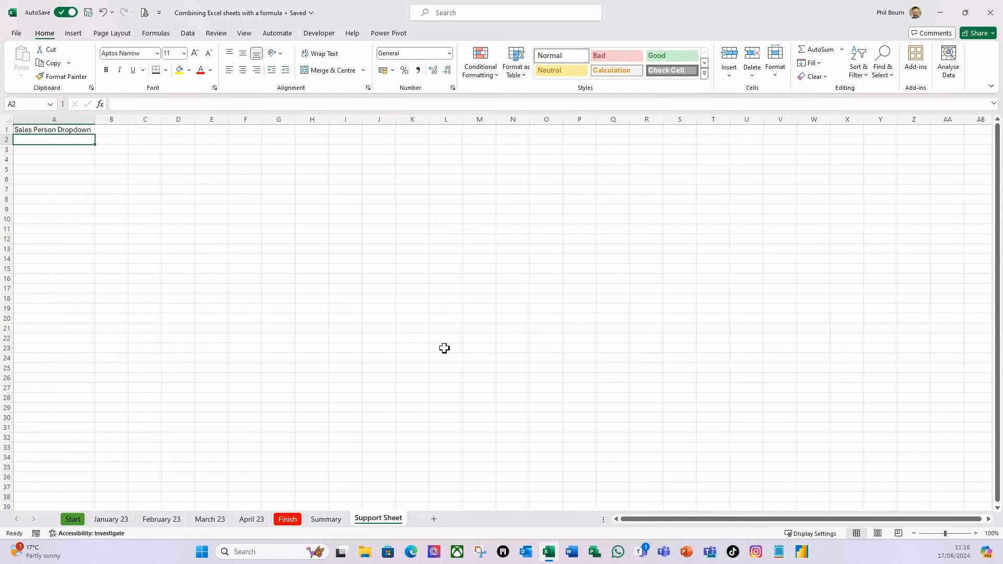
type("=")
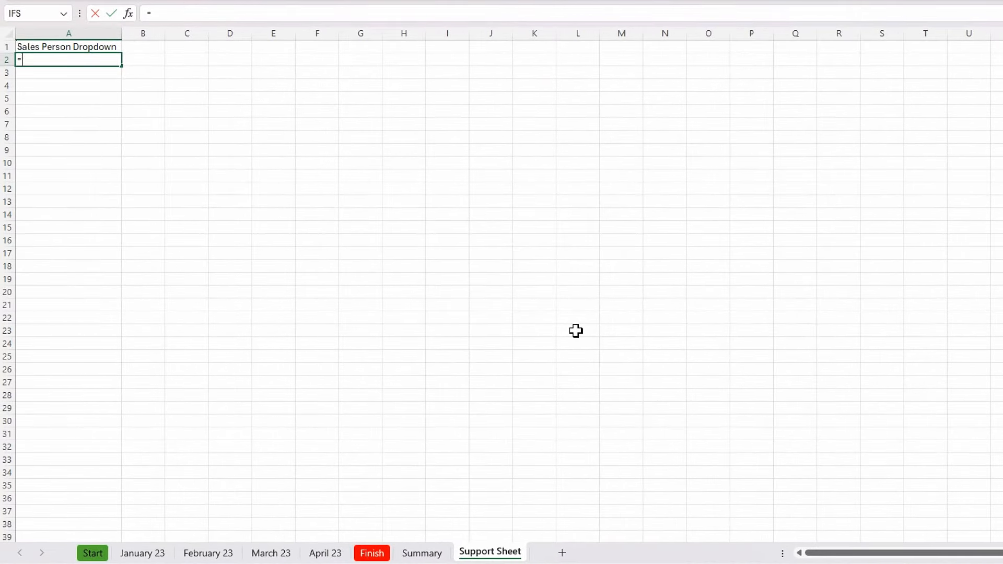
type("un")
key("Tab")
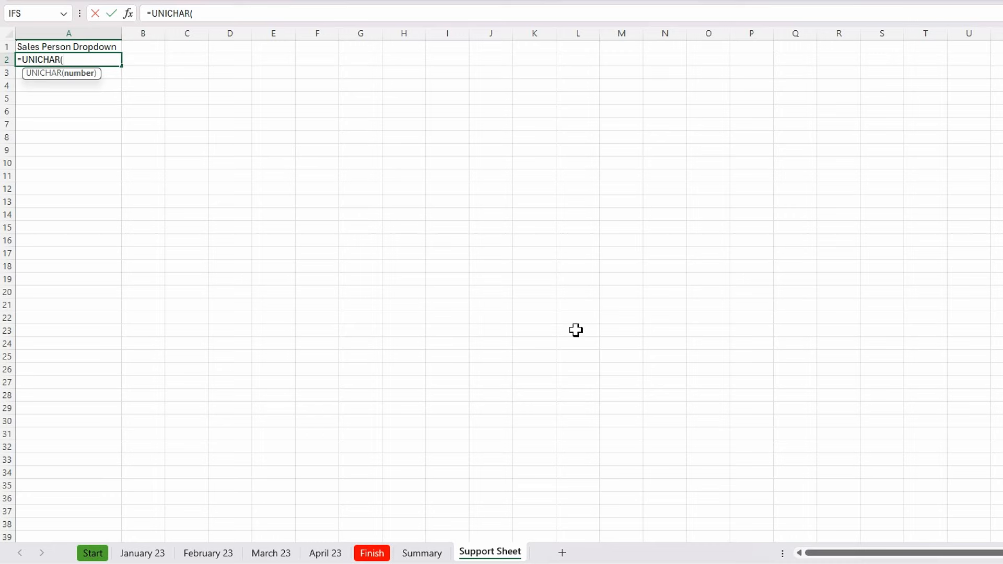
key("BackSpace")
key("BackSpace")
key("BackSpace")
key("BackSpace")
key("BackSpace")
key("BackSpace")
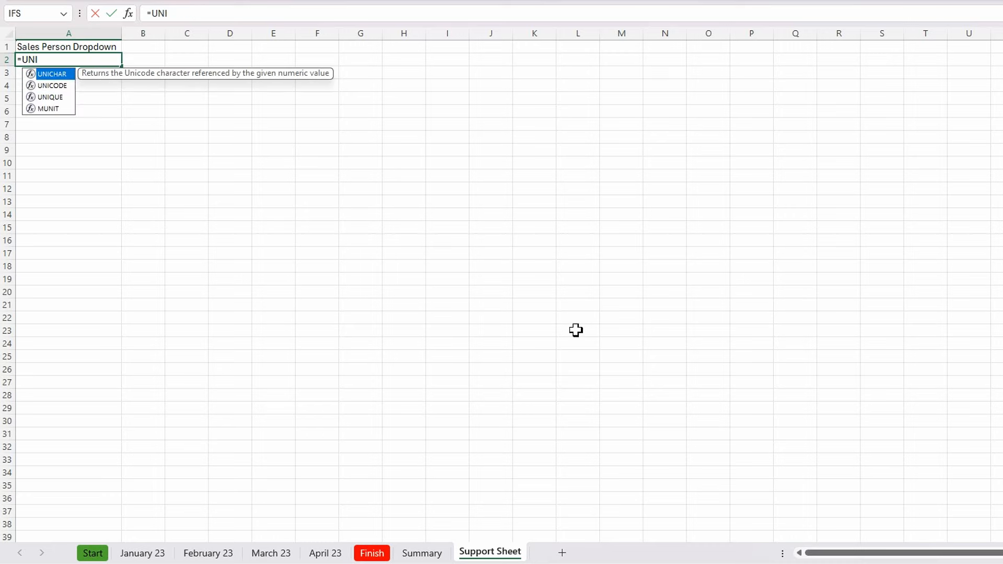
double_click(55, 97)
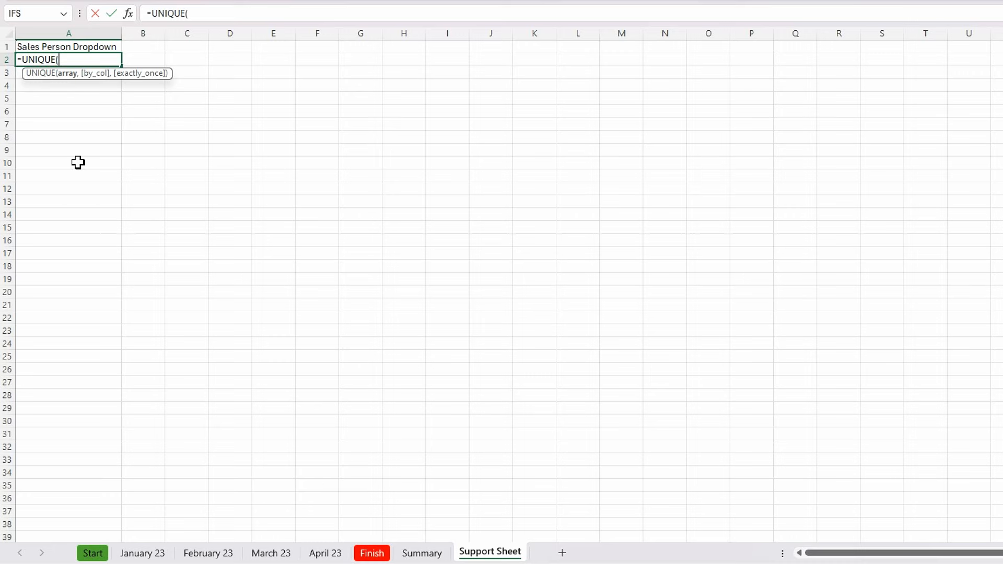
Step: Complete the formula as =UNIQUE(CHOOSECOLS(Summary!A2#,1)), commit it and go back to the Summary sheet
type("cho")
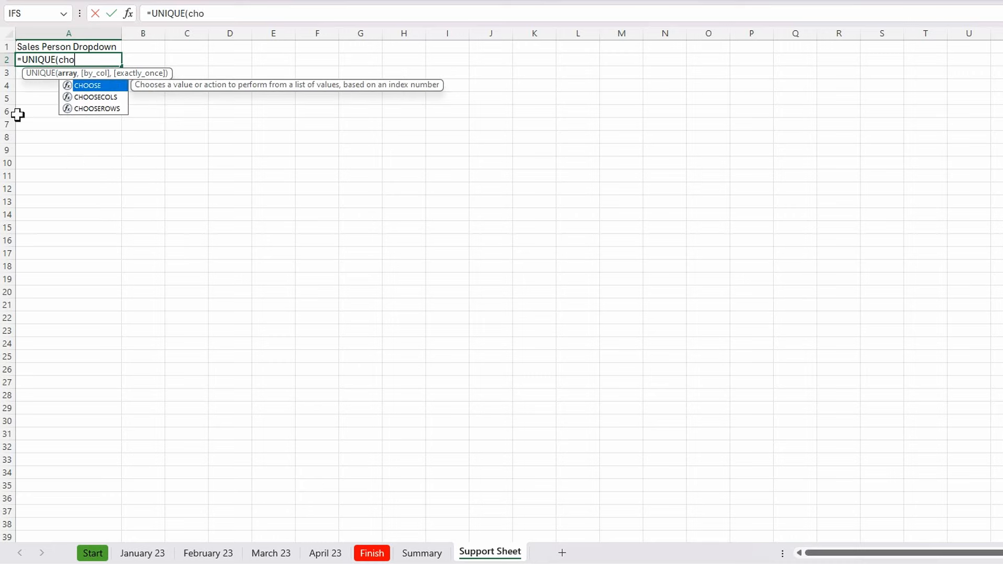
left_click(100, 98)
double_click(100, 97)
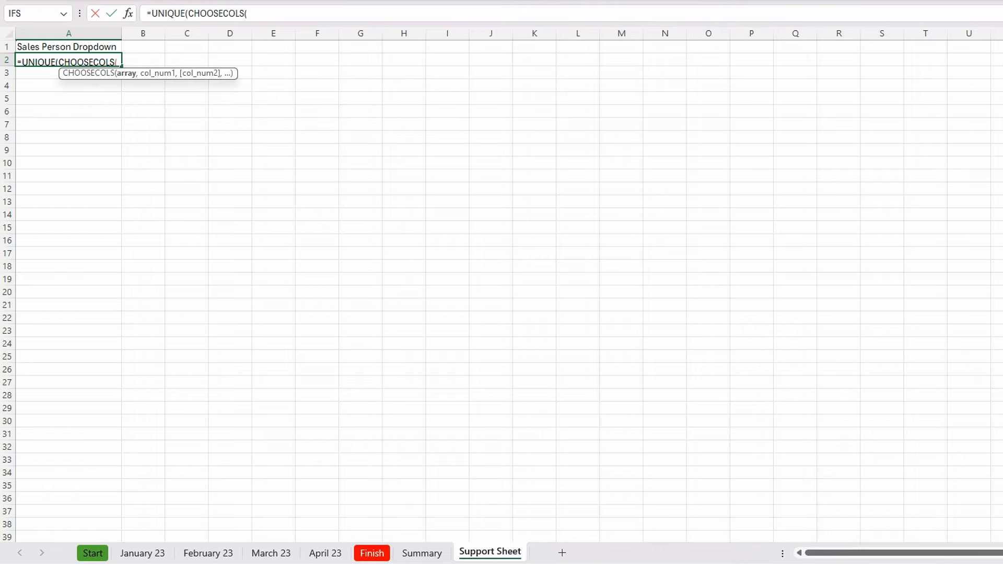
left_click(421, 552)
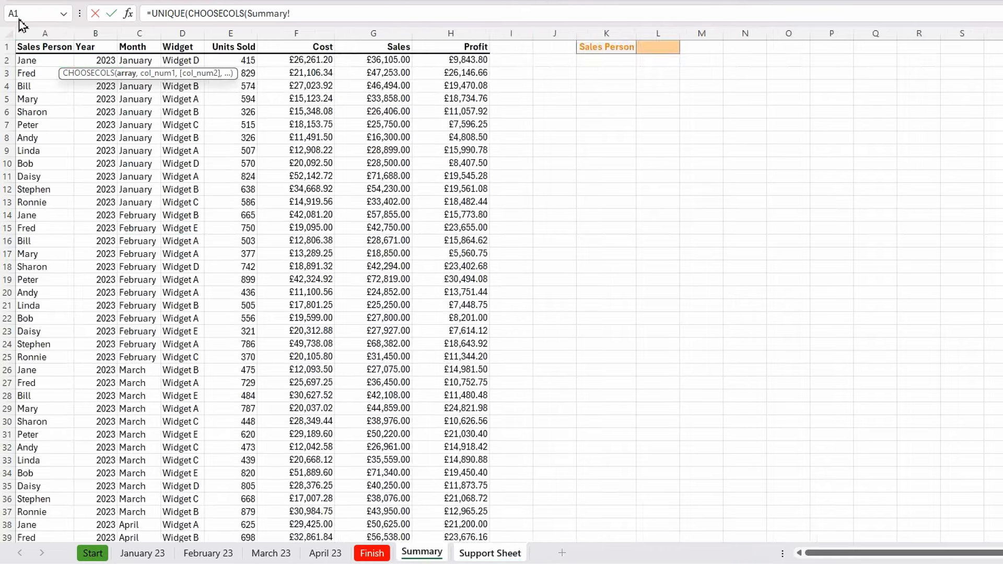
left_click(46, 63)
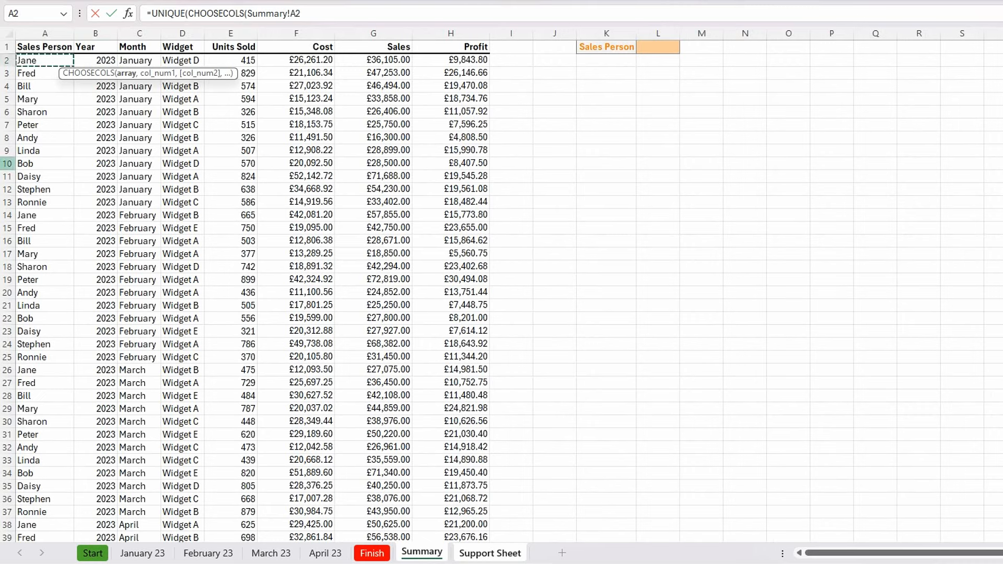
type("#,")
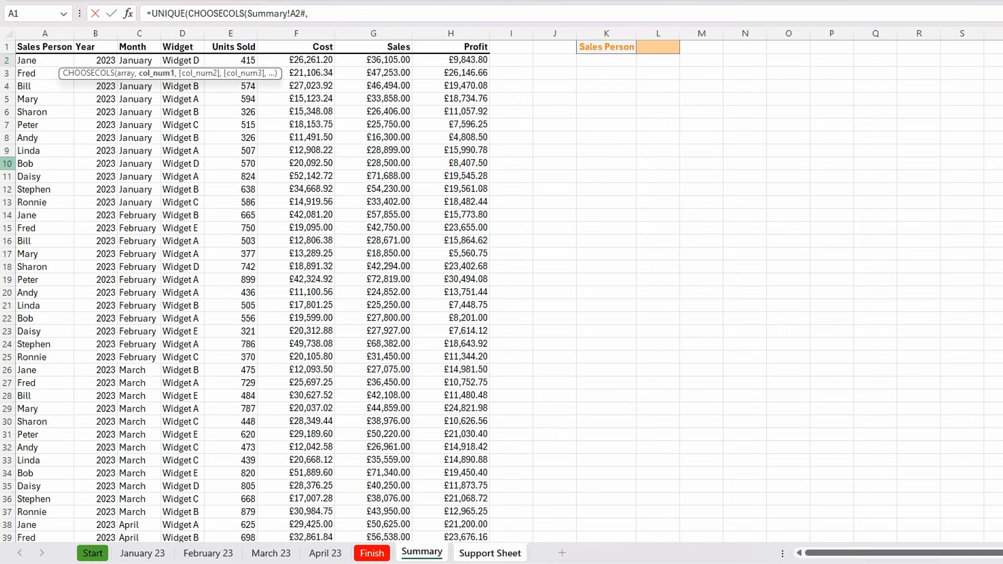
type("1)")
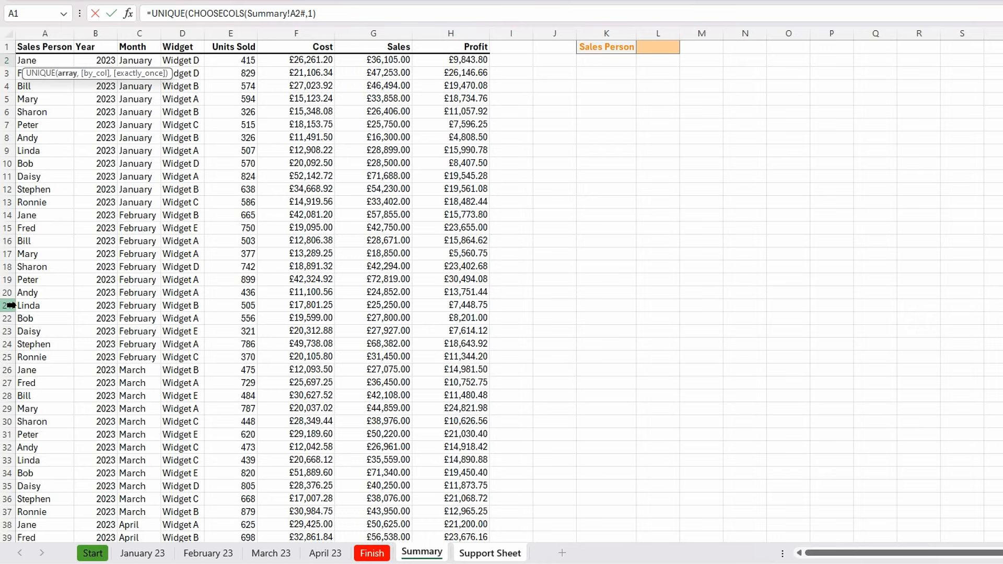
type(")")
key("Return")
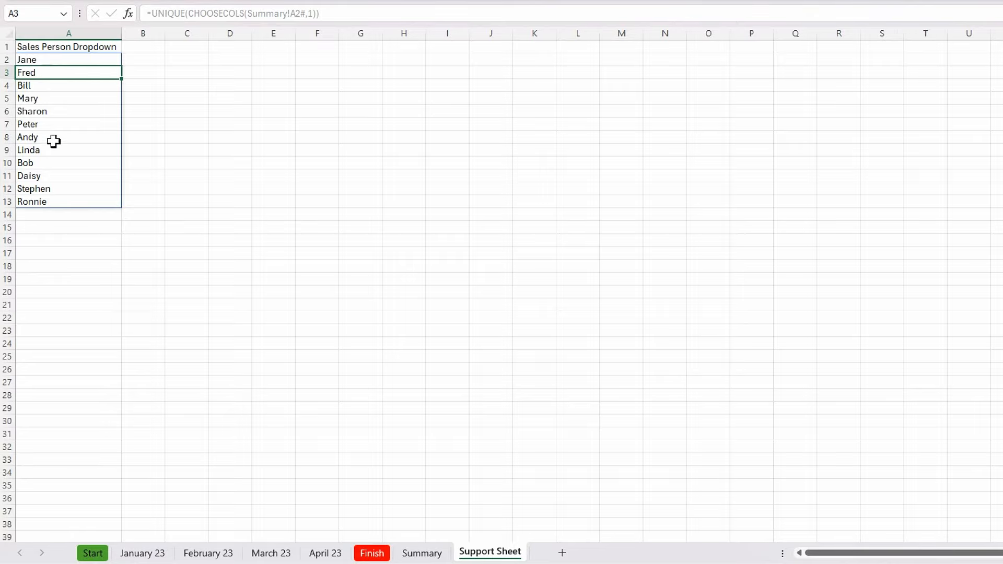
left_click(427, 555)
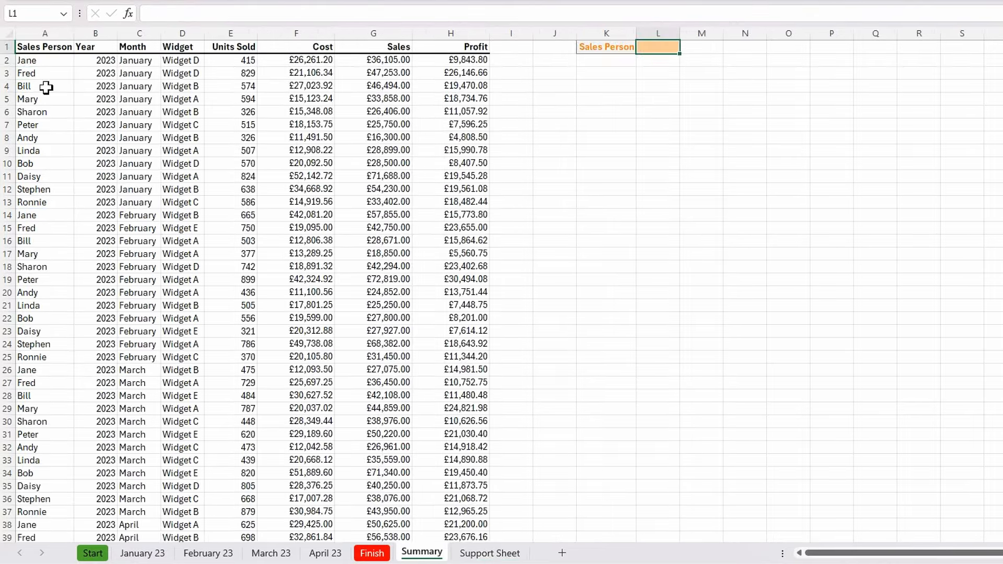
Step: Sort the unique sales person list on the Support Sheet by changing A2 to =SORT(UNIQUE(CHOOSECOLS(Summary!A2#,1)))
left_click(481, 555)
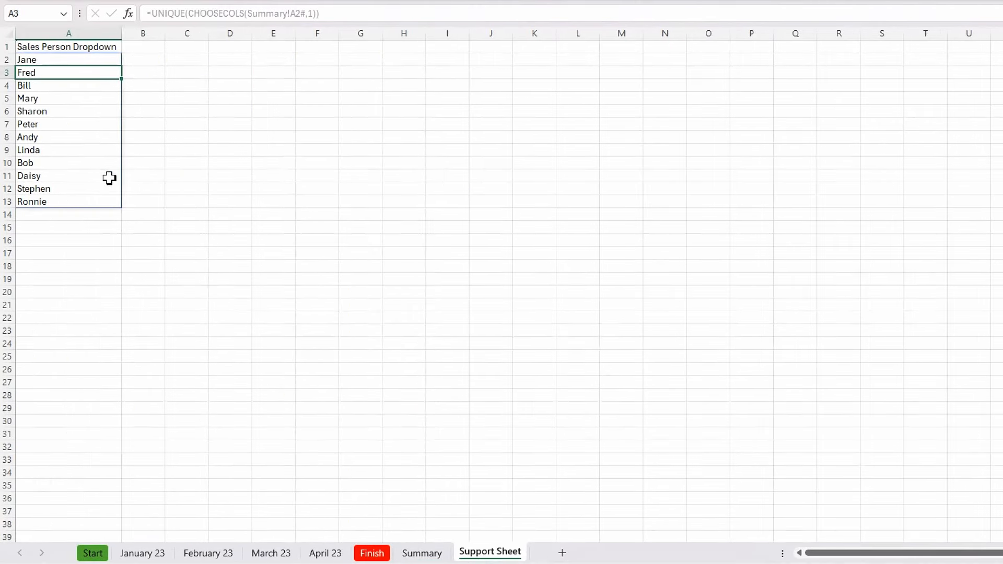
left_click(79, 60)
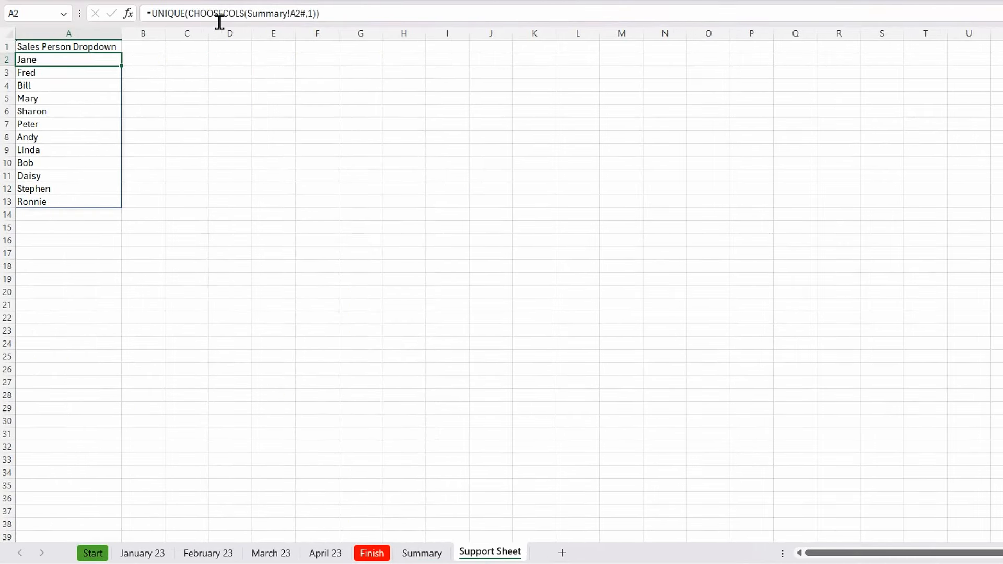
left_click(148, 15)
type("sort")
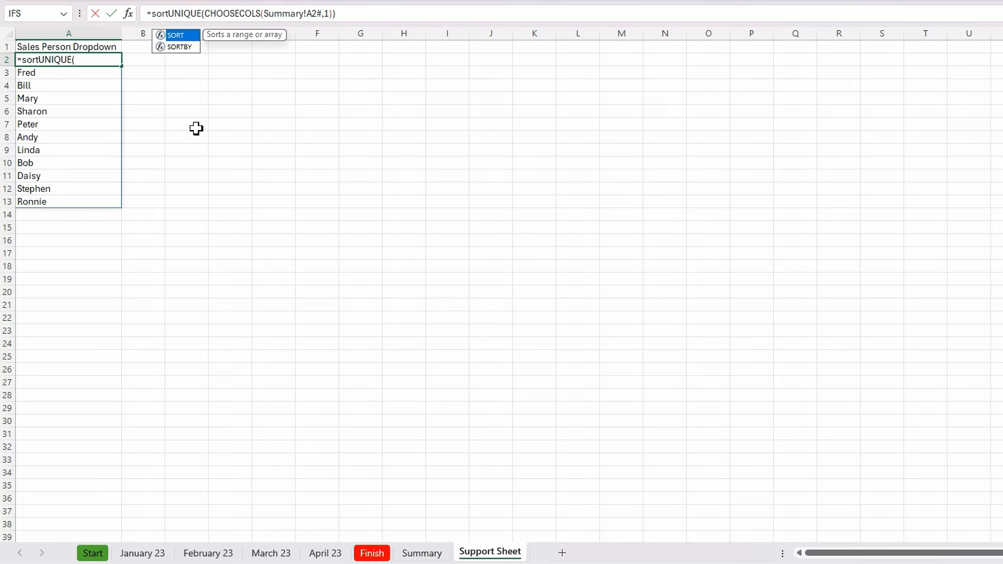
key("Tab")
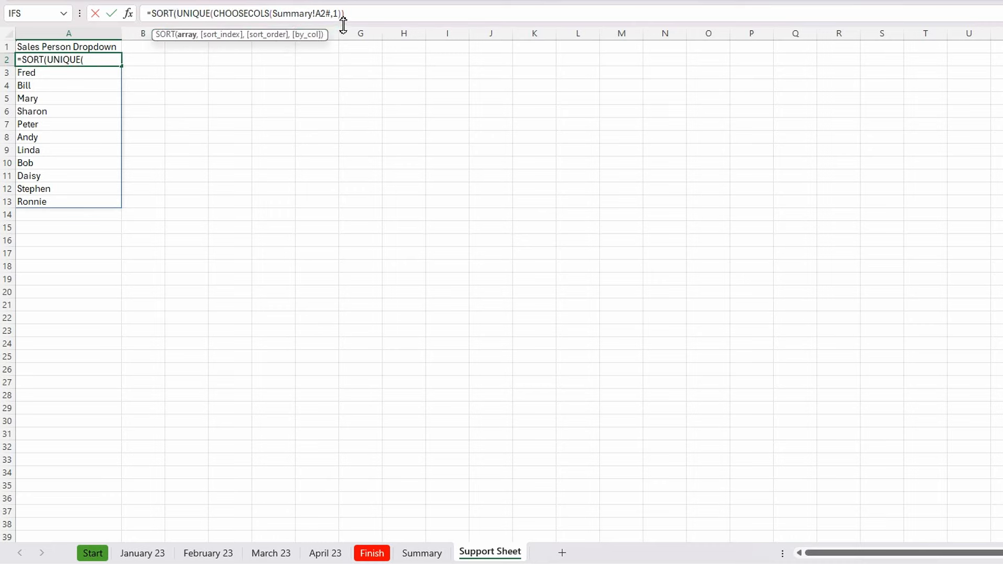
left_click(361, 15)
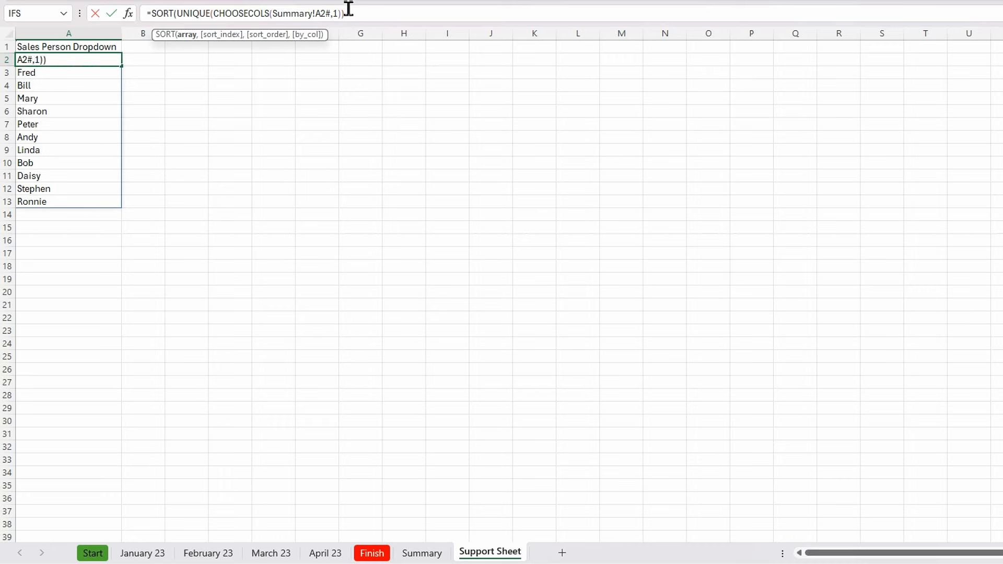
type(")")
key("Return")
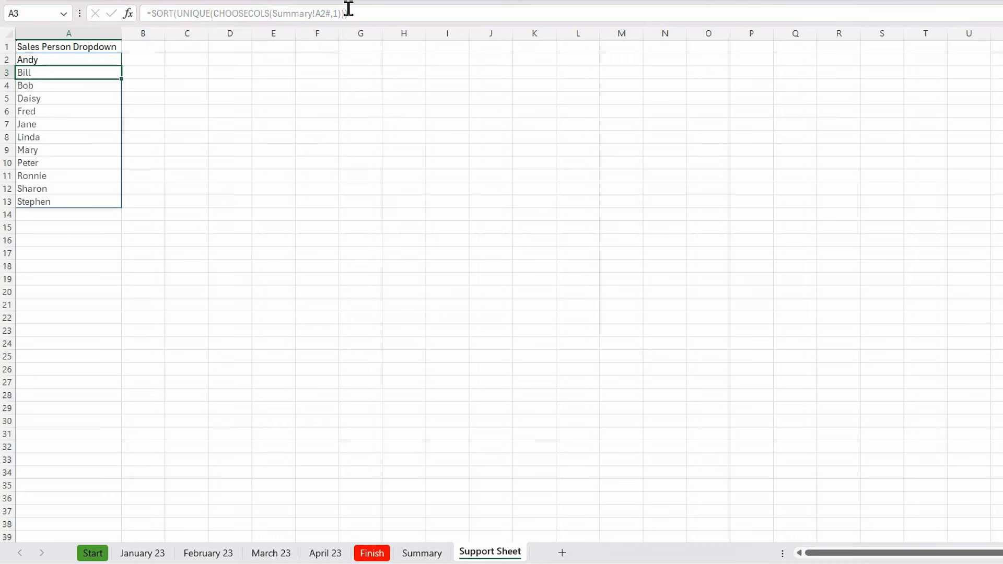
left_click(234, 271)
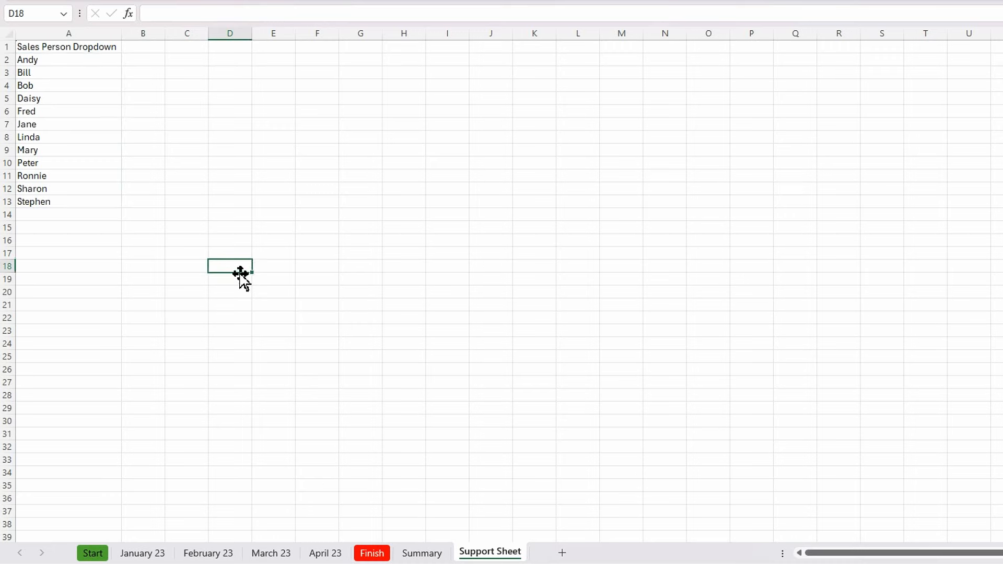
left_click(75, 62)
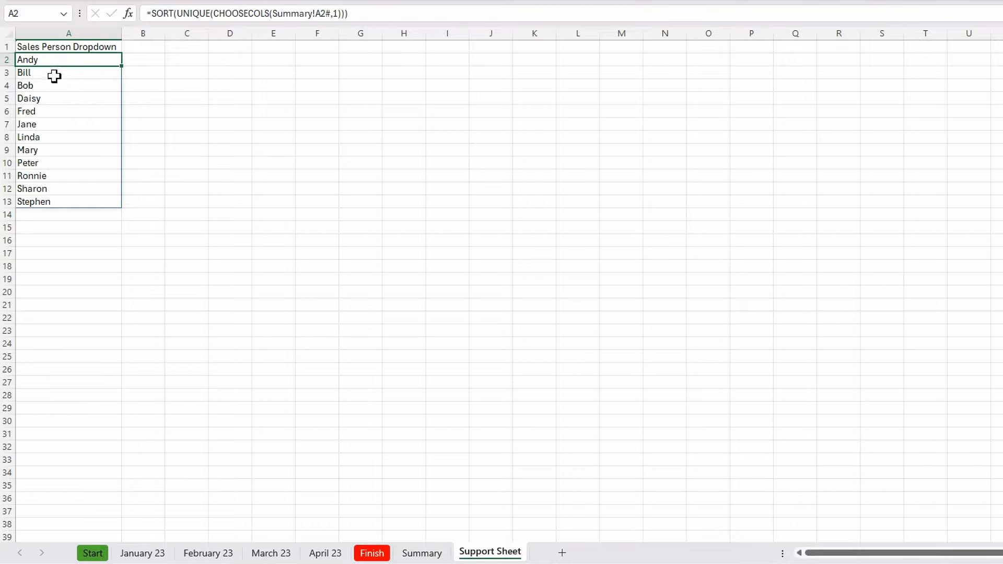
Step: Start a data validation rule for L1 on the Summary sheet that allows a List
left_click(421, 553)
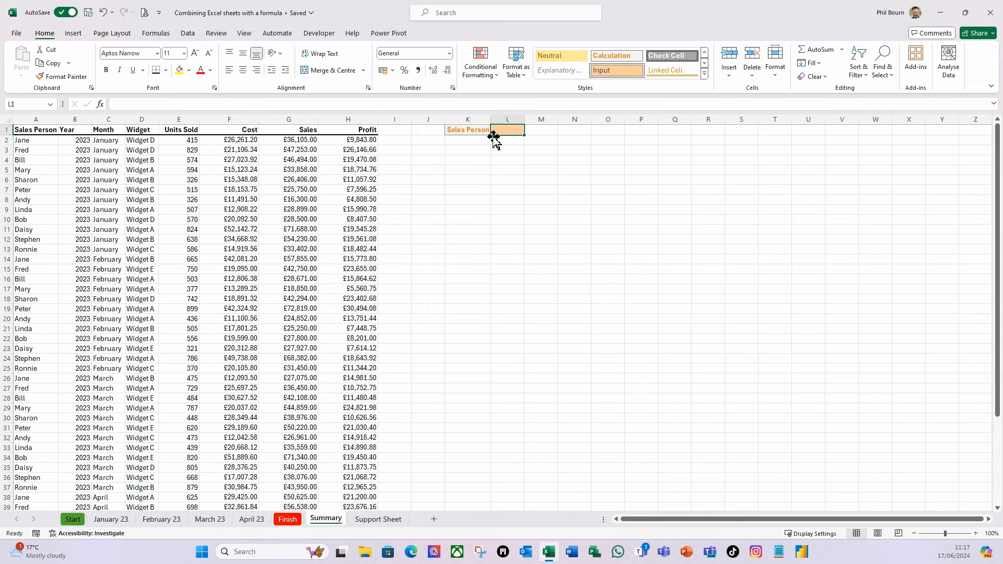
left_click(189, 34)
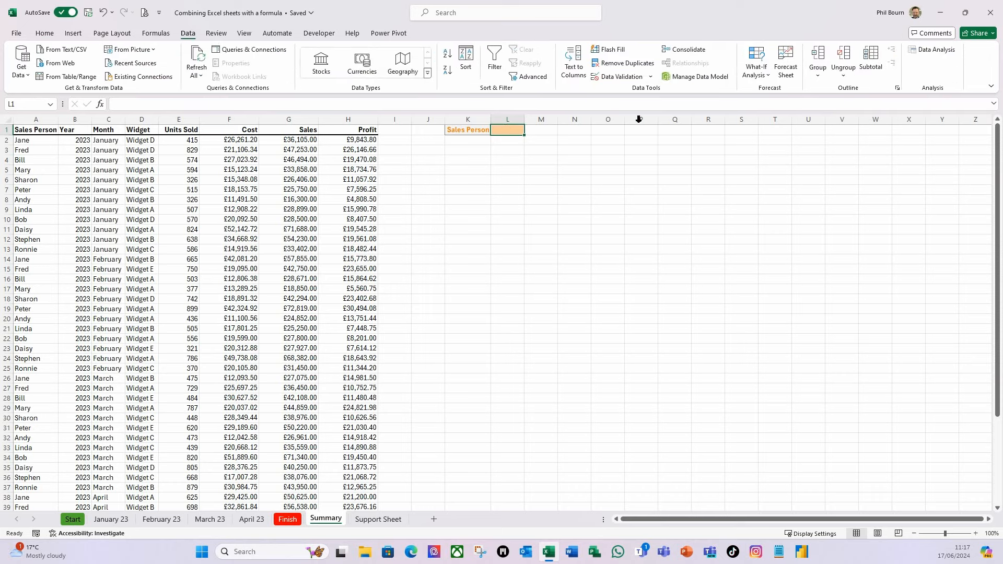
left_click(645, 79)
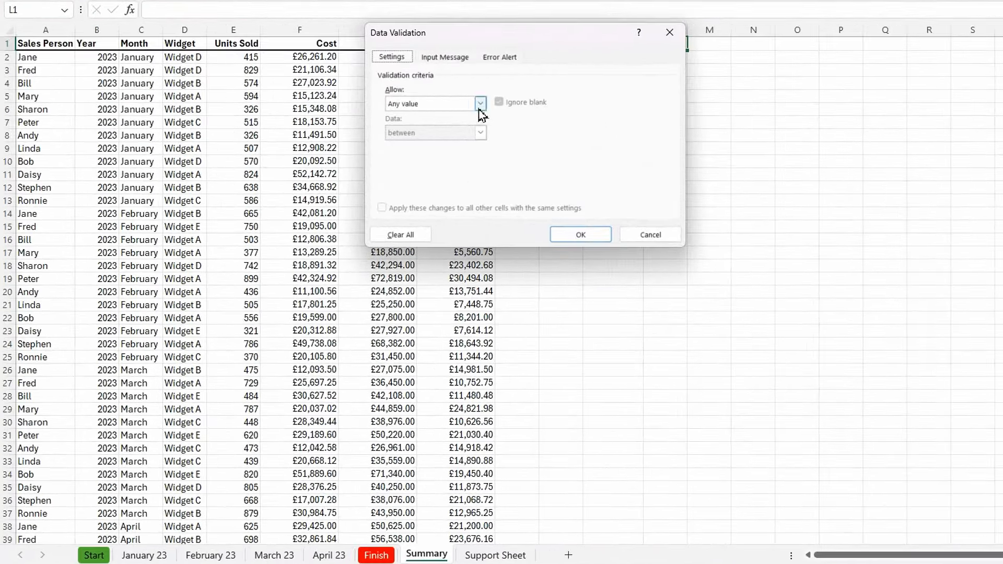
left_click(367, 175)
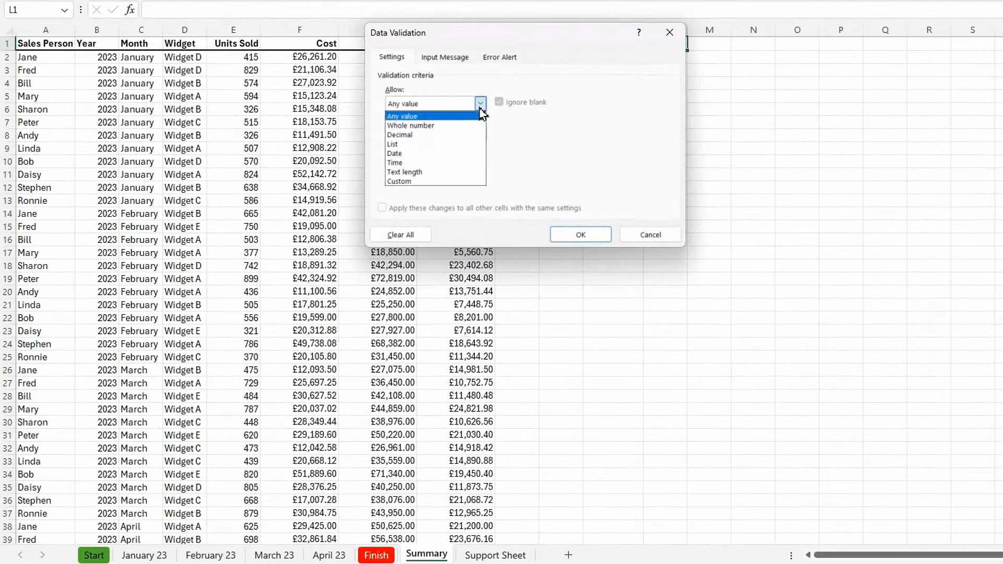
left_click(407, 144)
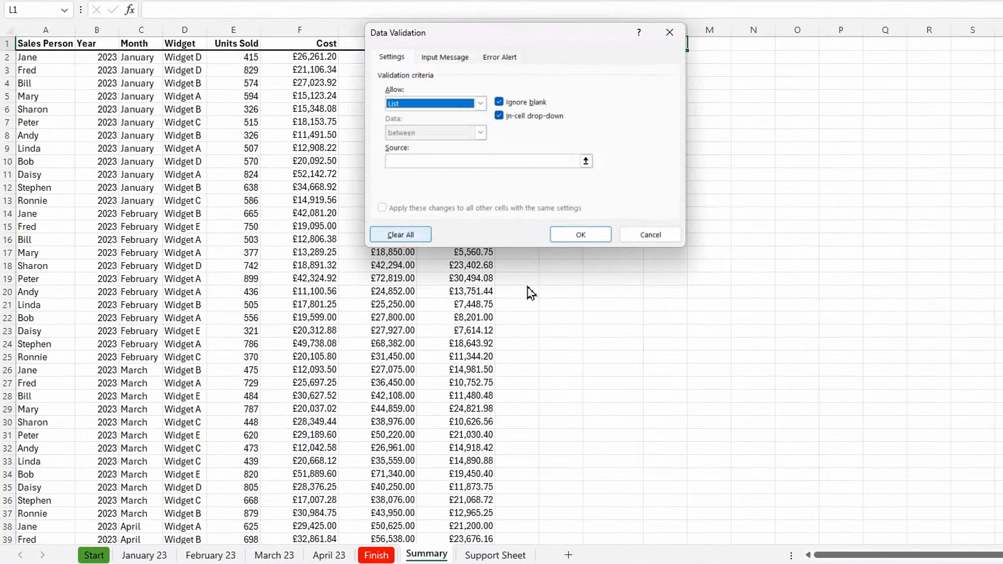
Step: Set the validation list's source to ='Support Sheet'!$A$2# and confirm the rule
left_click(586, 162)
left_click(496, 555)
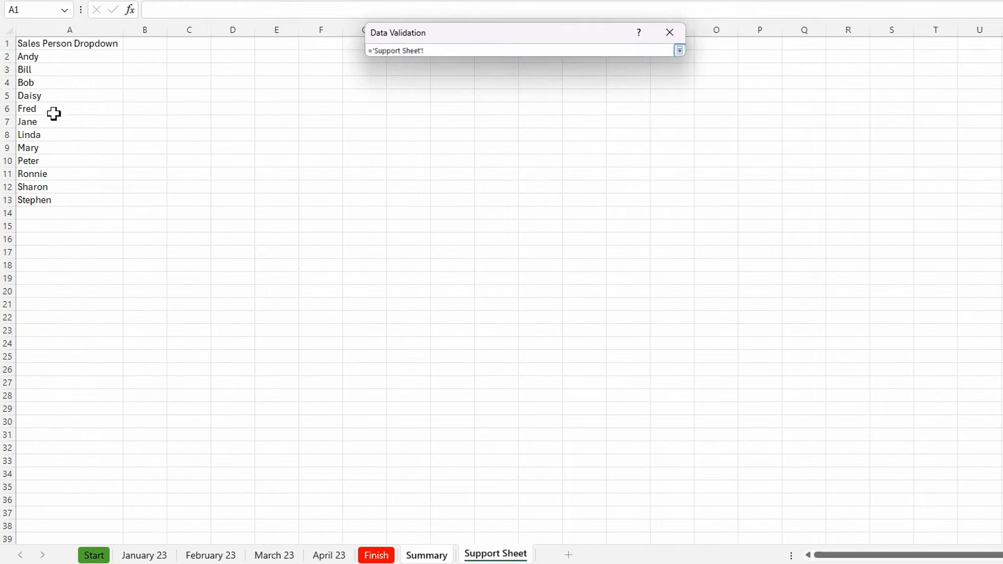
left_click(41, 56)
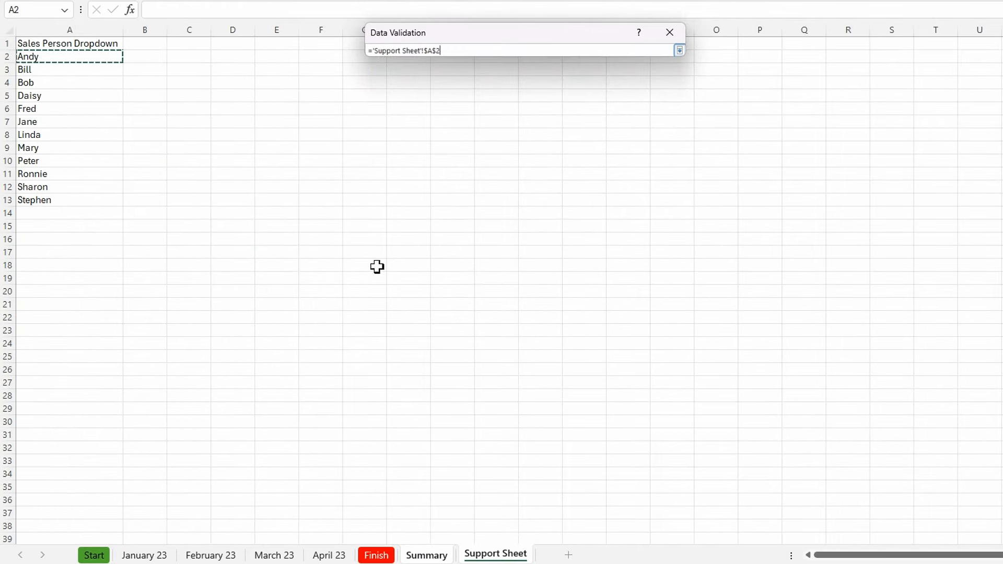
type("#")
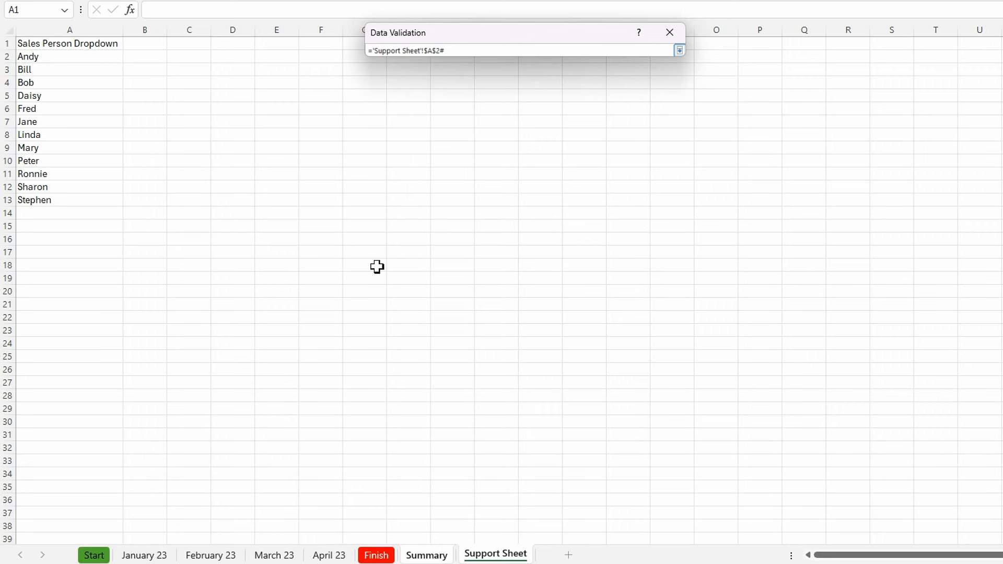
key("Return")
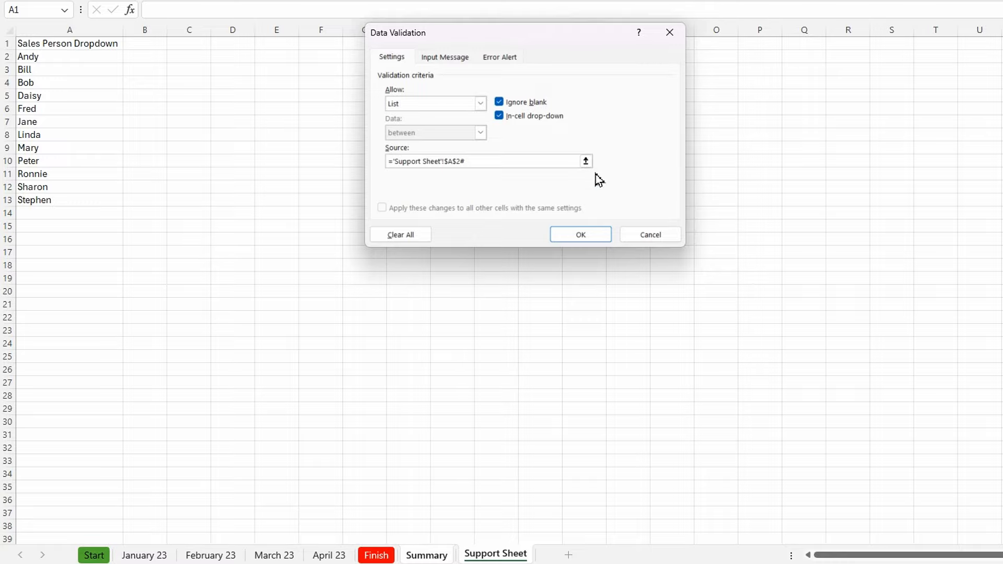
left_click(561, 239)
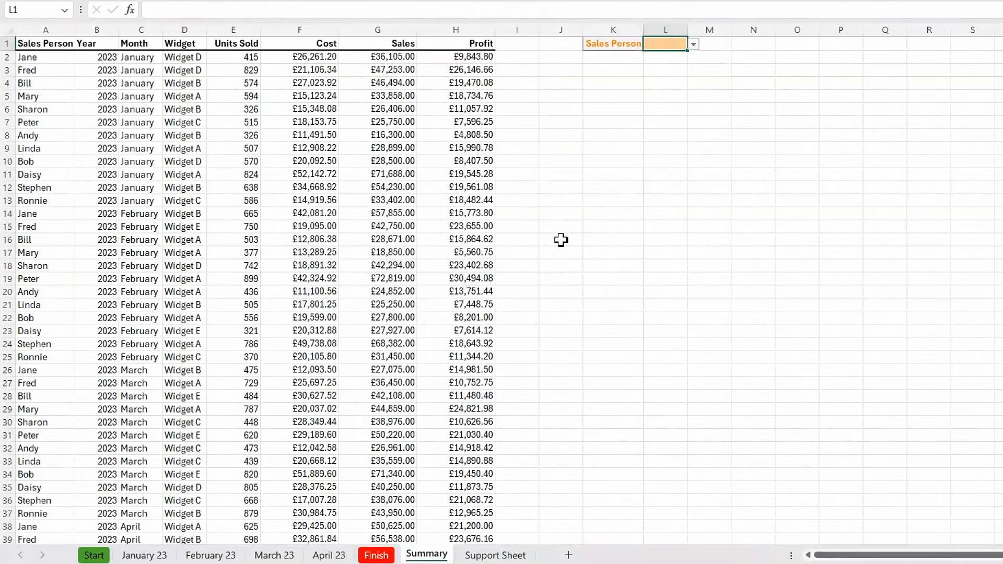
Step: Choose the first sales person from the dropdown in L1
left_click(693, 45)
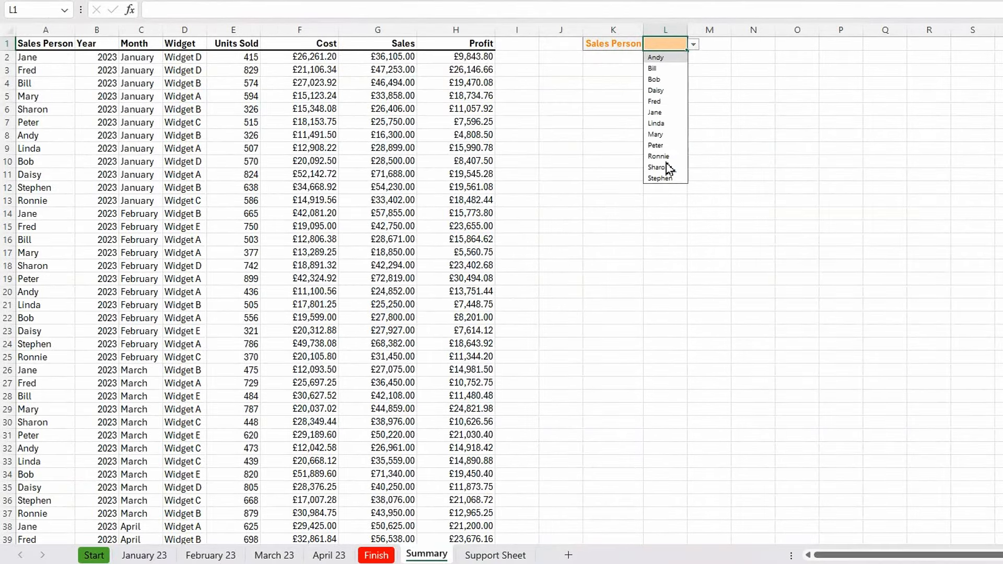
left_click(667, 57)
left_click(681, 123)
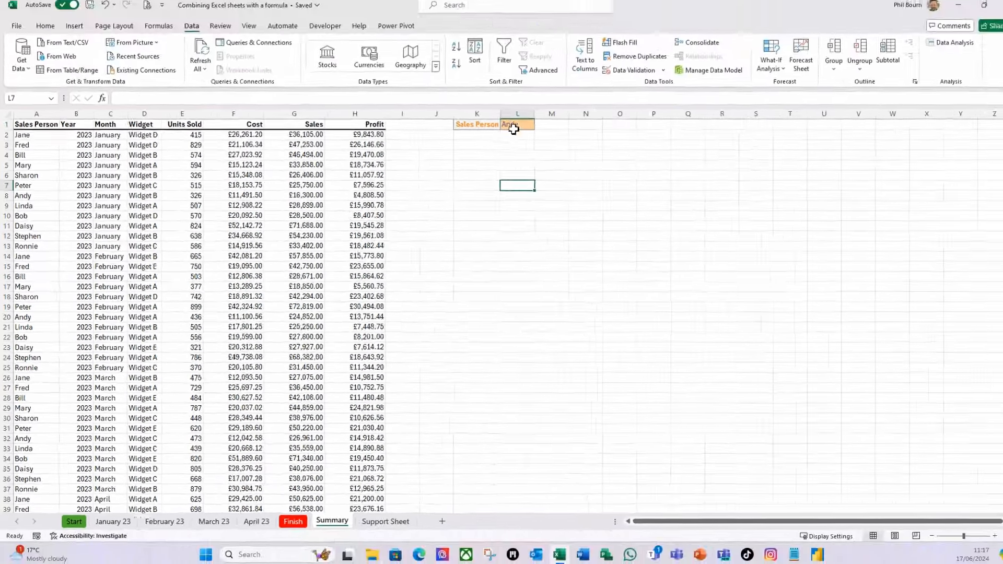
Step: Centre the sales person's name horizontally in L1
left_click(665, 43)
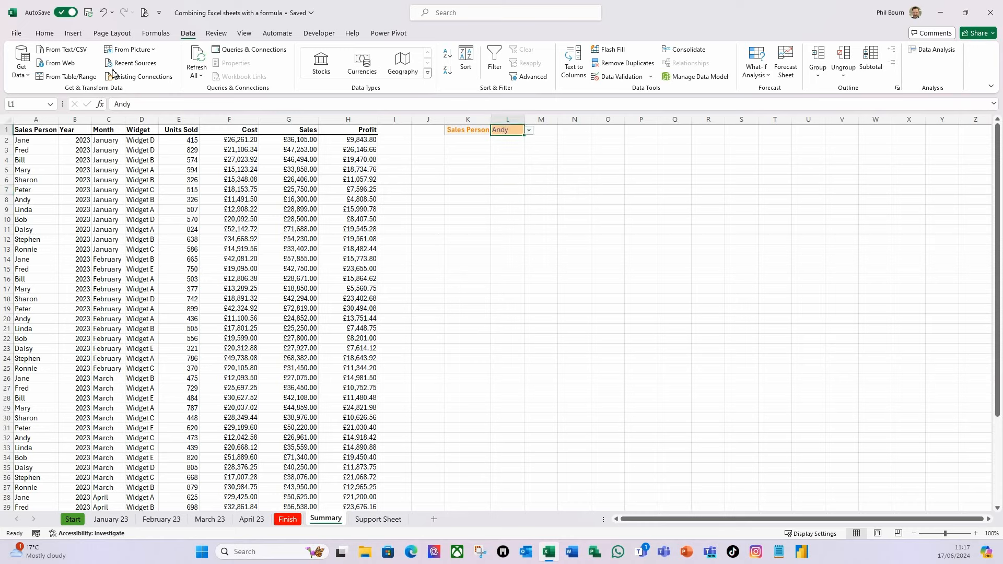
left_click(46, 34)
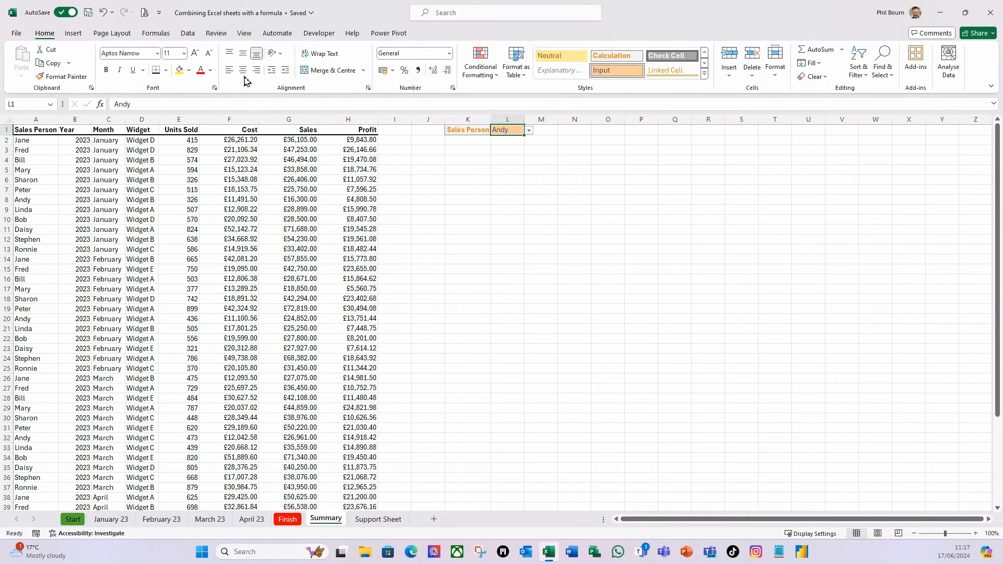
left_click(437, 230)
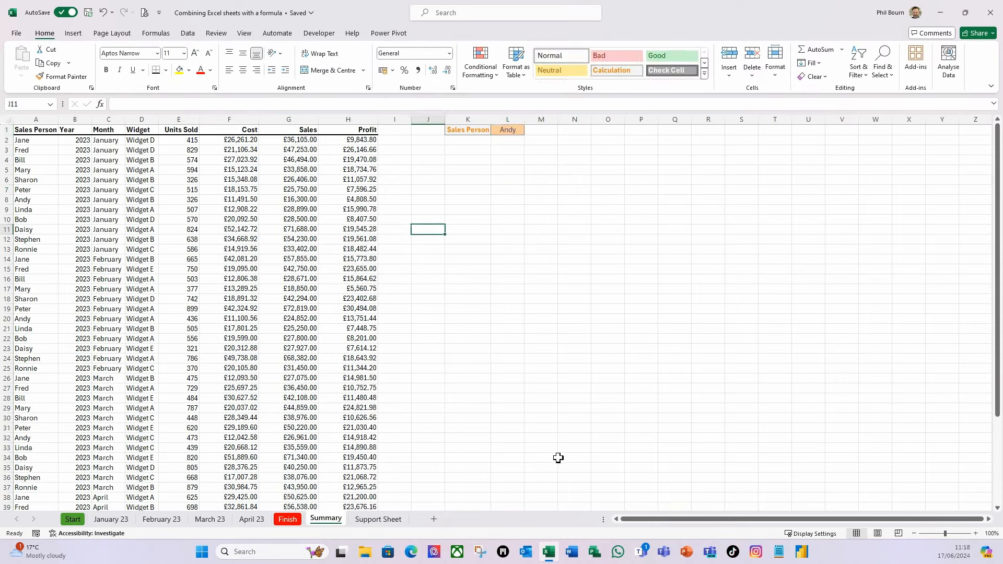
Step: Check the choices in the L1 dropdown and keep the first sales person selected
left_click(509, 130)
left_click(528, 130)
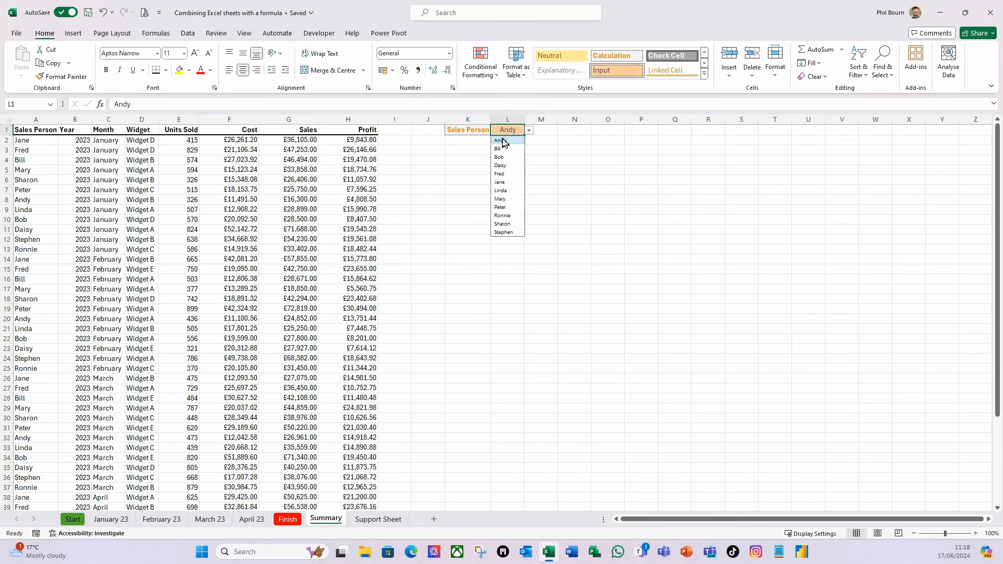
left_click(501, 141)
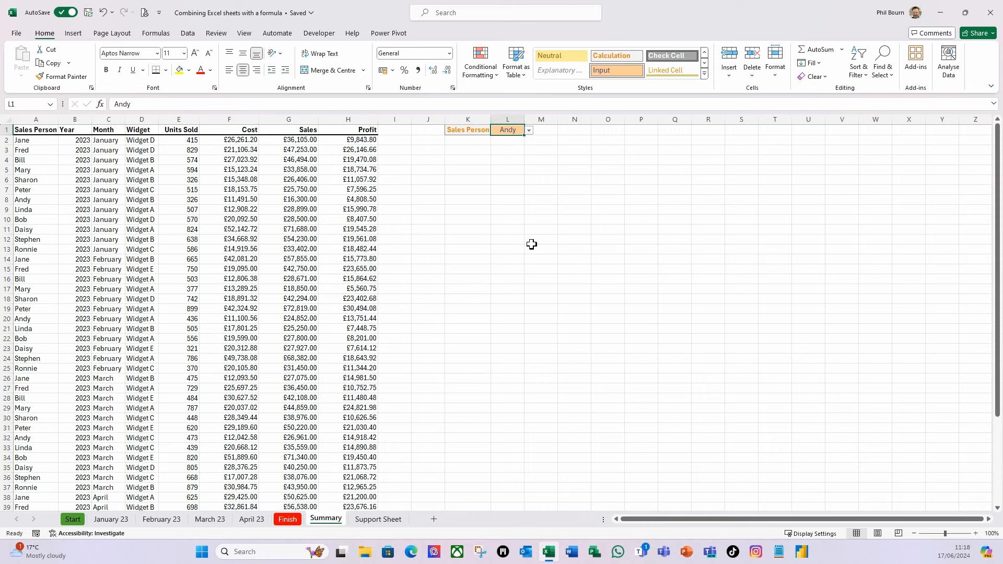
left_click_drag(439, 306, 438, 300)
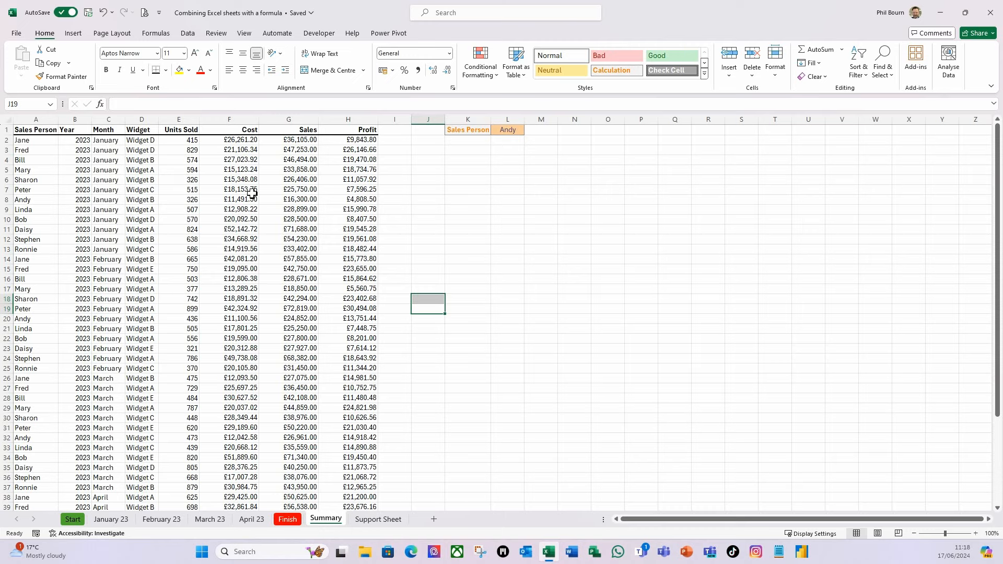
Step: Enter the heading 'Summary Data' in D1 of the Support Sheet and move to D4
left_click(378, 519)
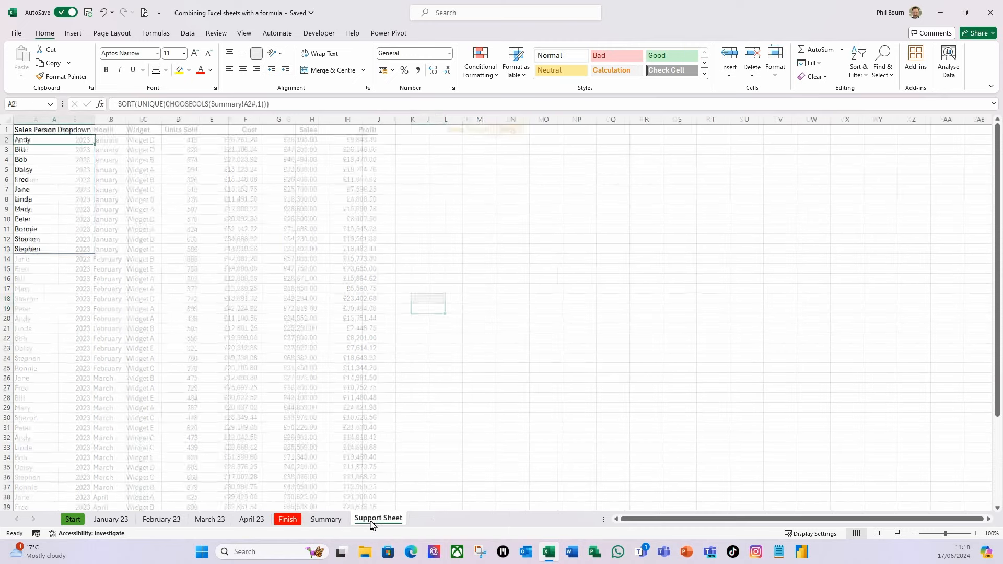
left_click(176, 129)
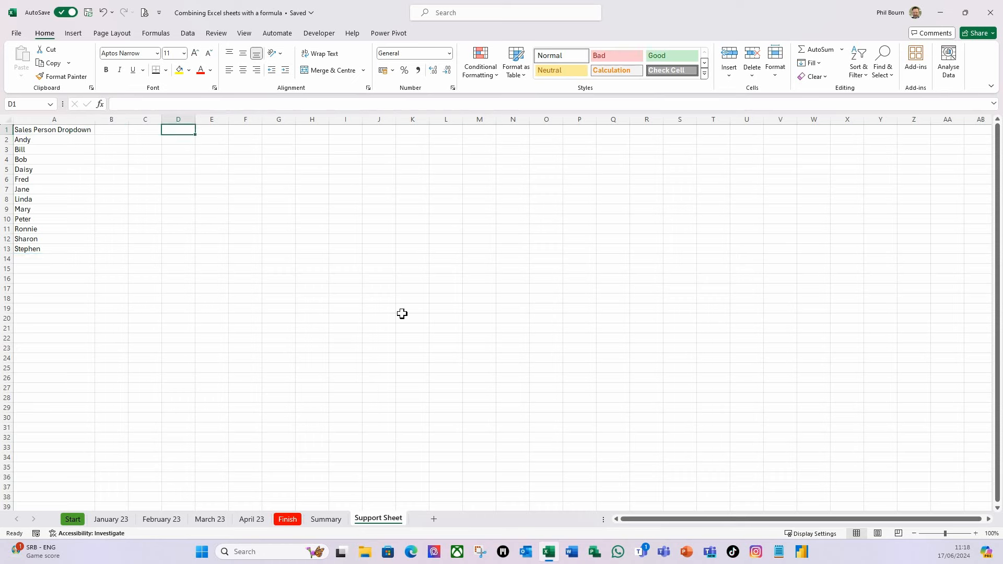
type("Summa")
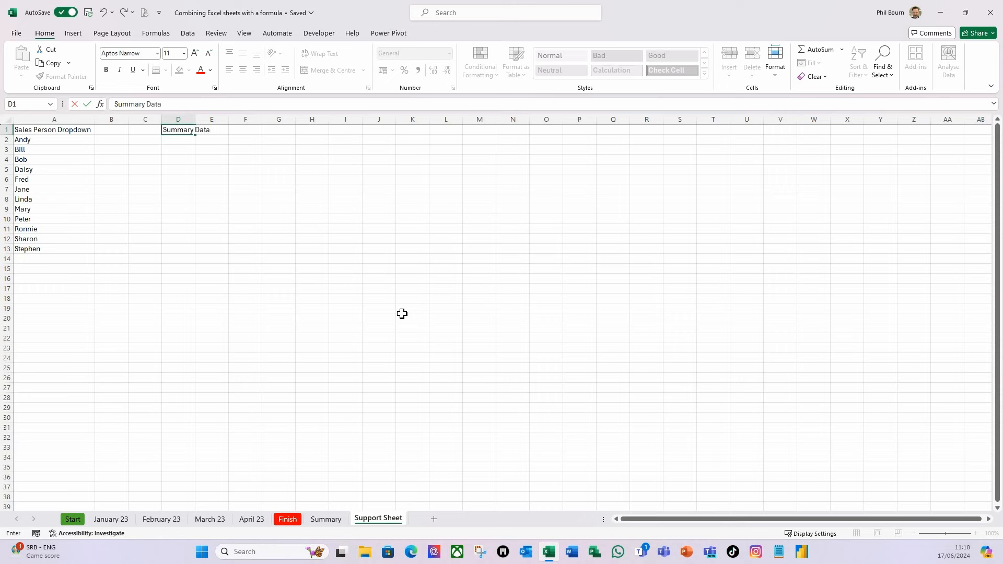
type("ry Data")
key("Return")
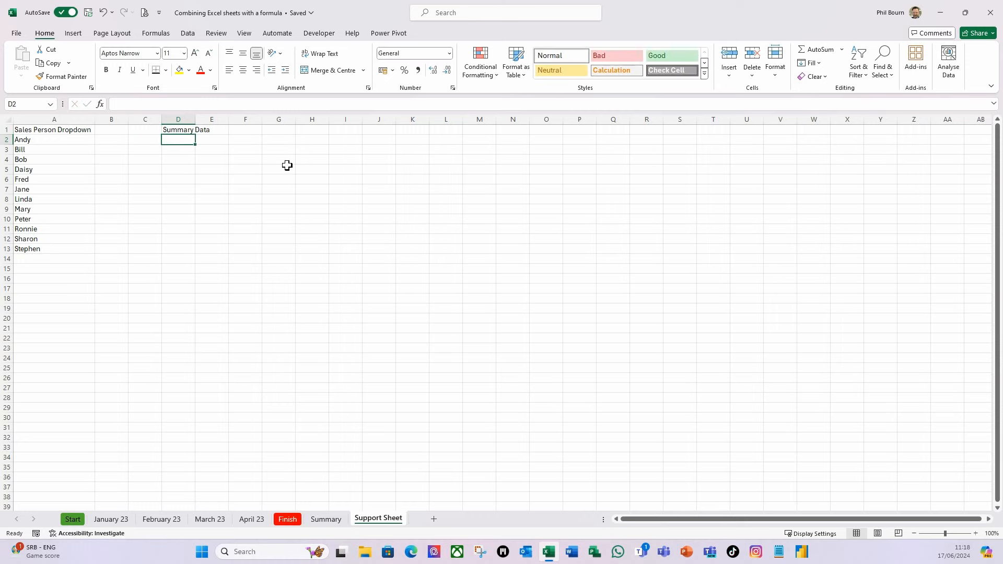
key("Down")
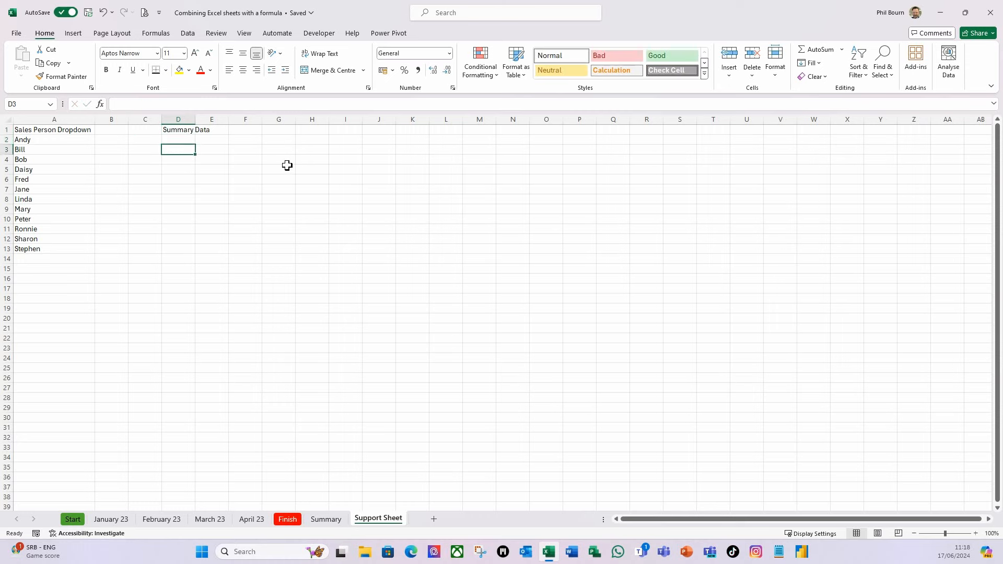
key("Down")
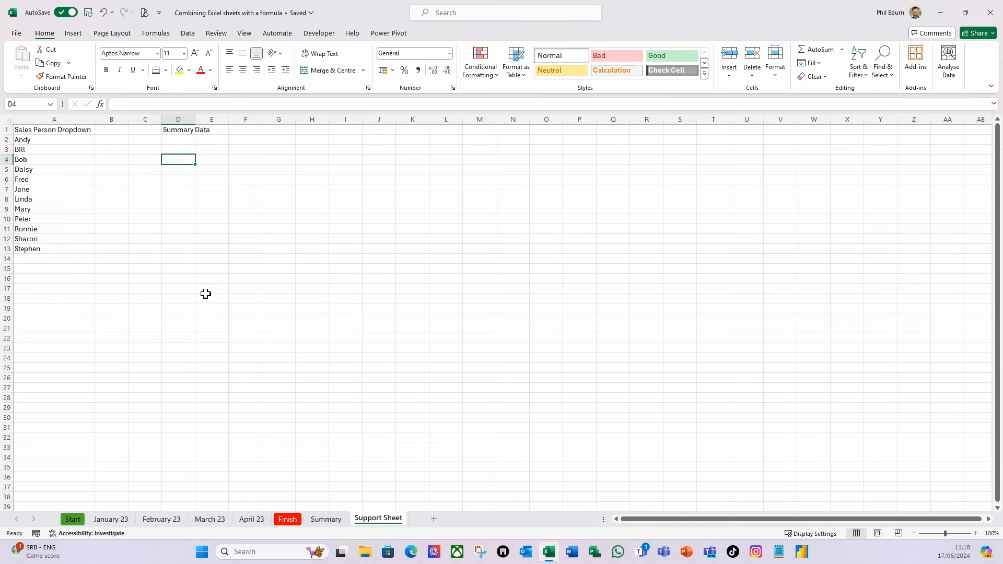
Step: Start a FILTER formula in E4 of the Support Sheet, using the spilled range Summary!A2# as its array
left_click(331, 528)
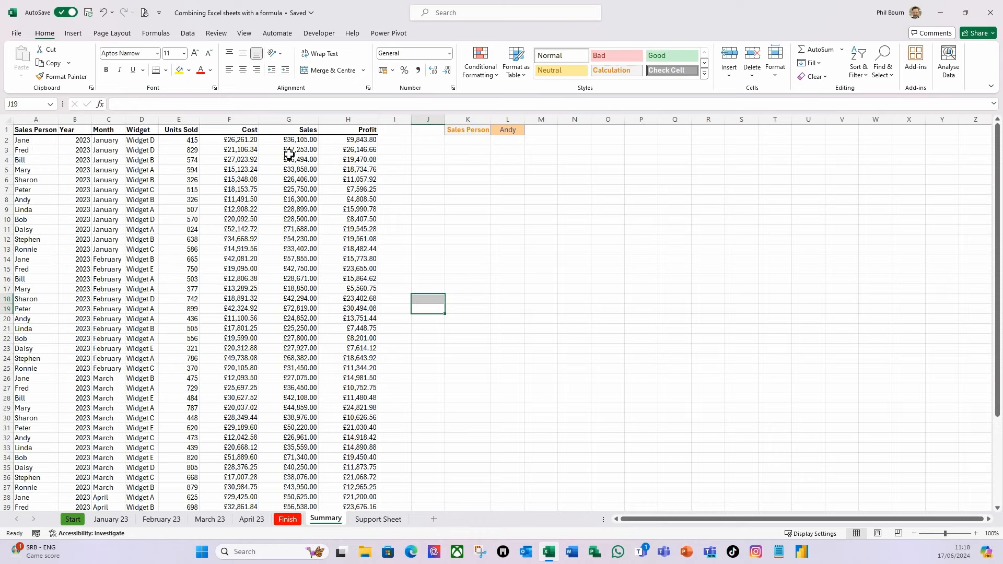
left_click(378, 518)
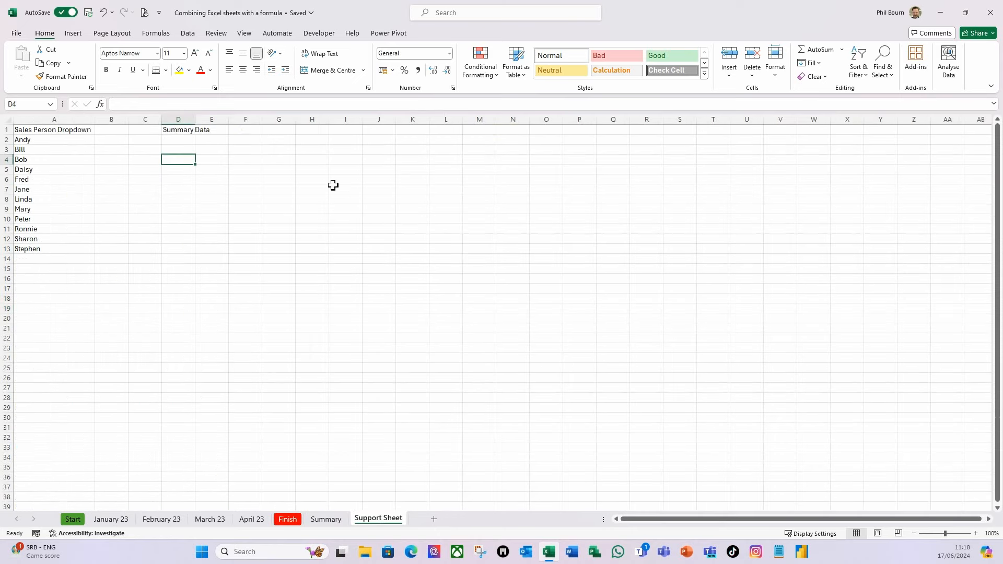
left_click(206, 161)
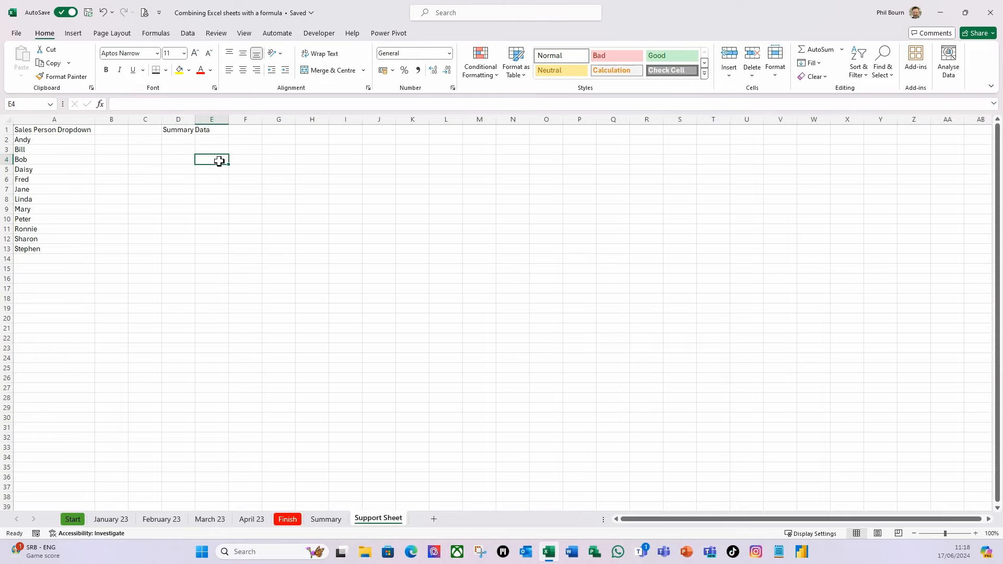
type("=")
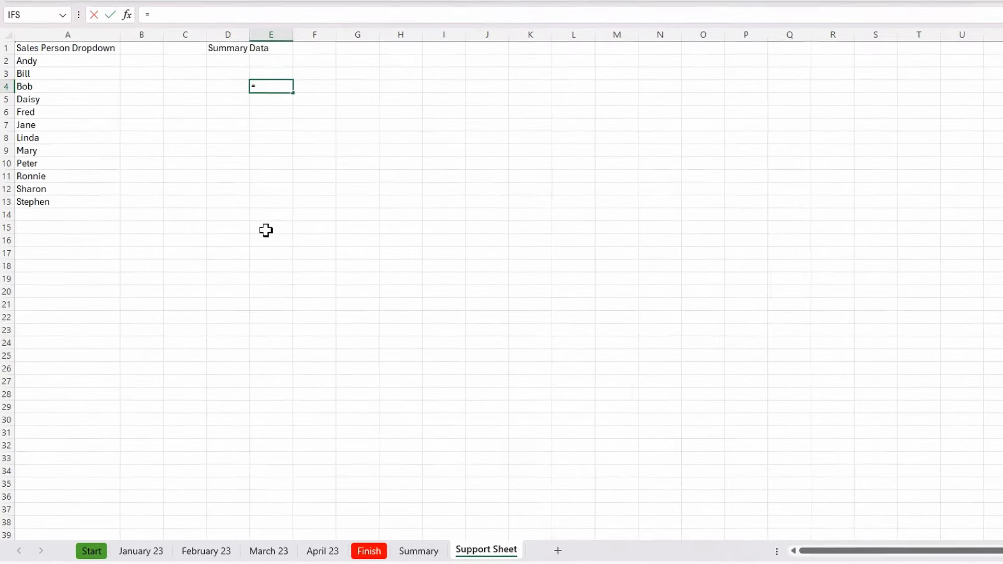
type("fil")
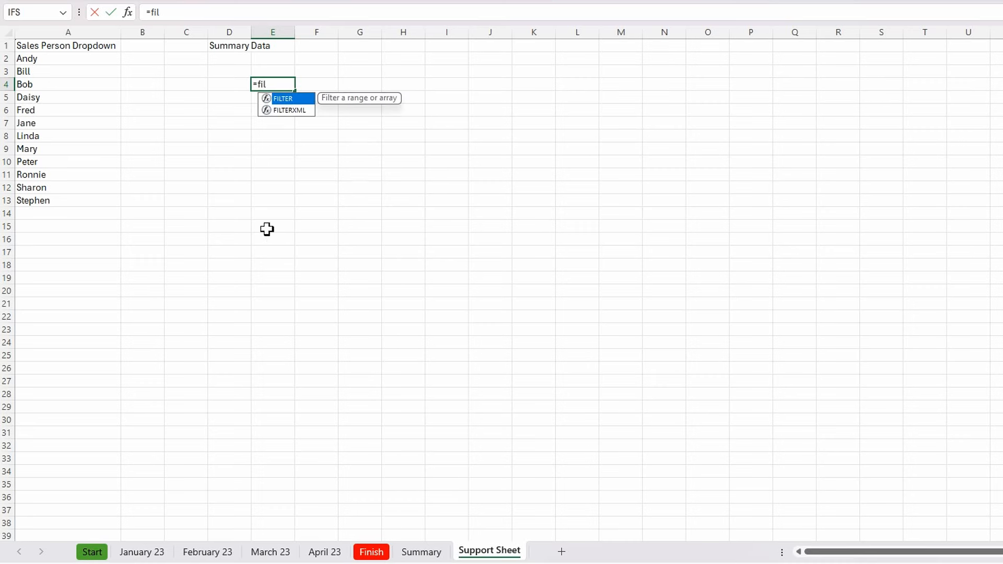
key("Tab")
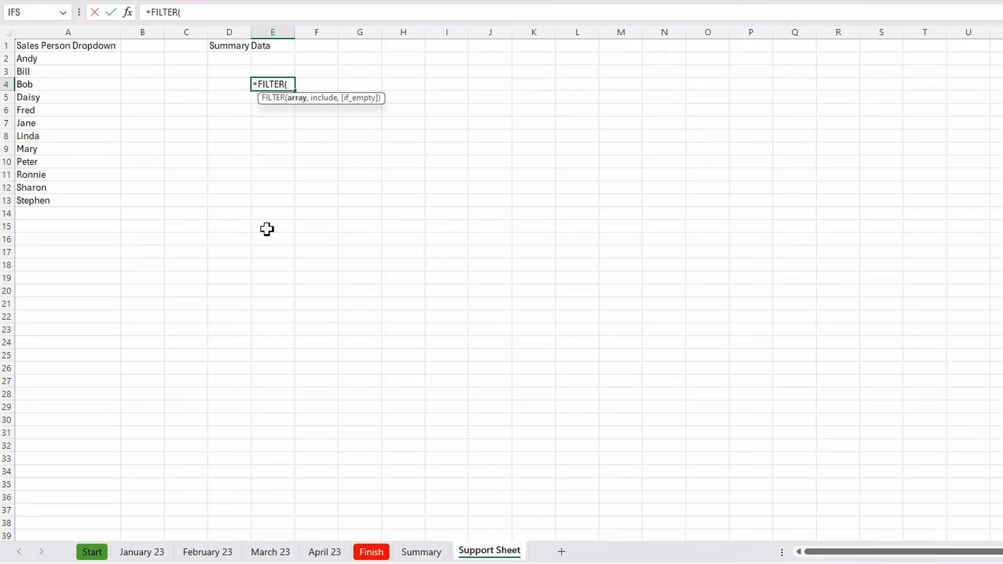
left_click(429, 556)
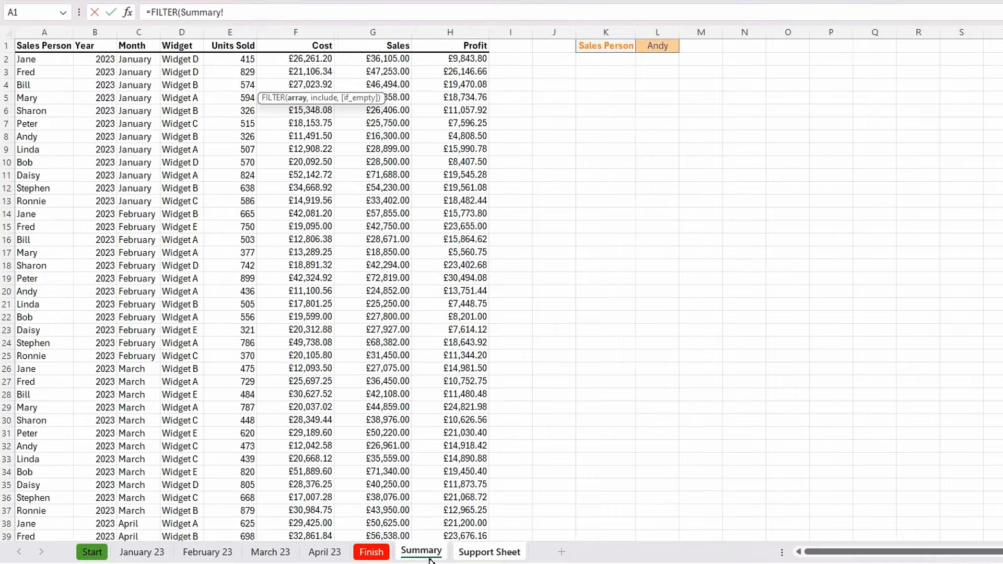
left_click(35, 64)
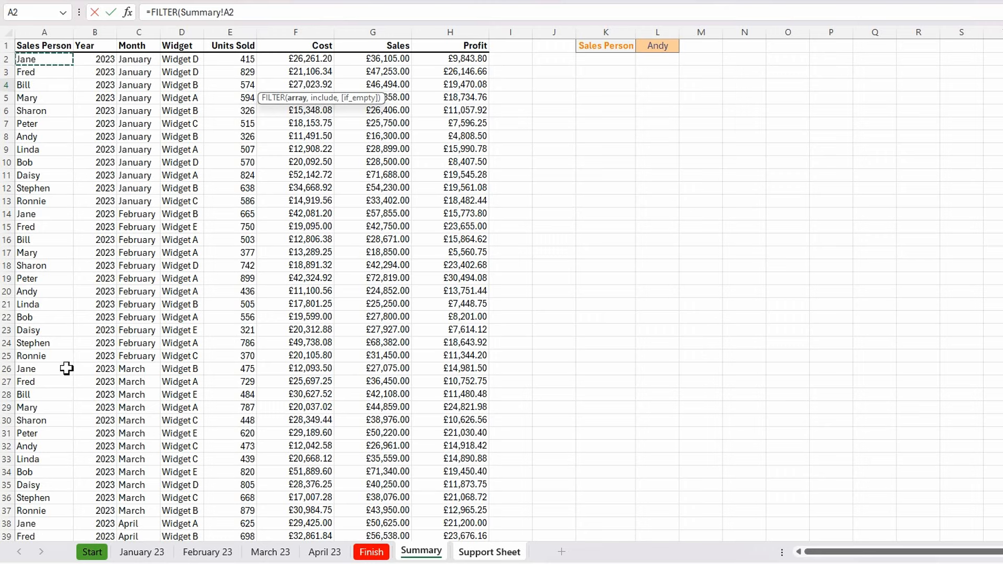
type("#")
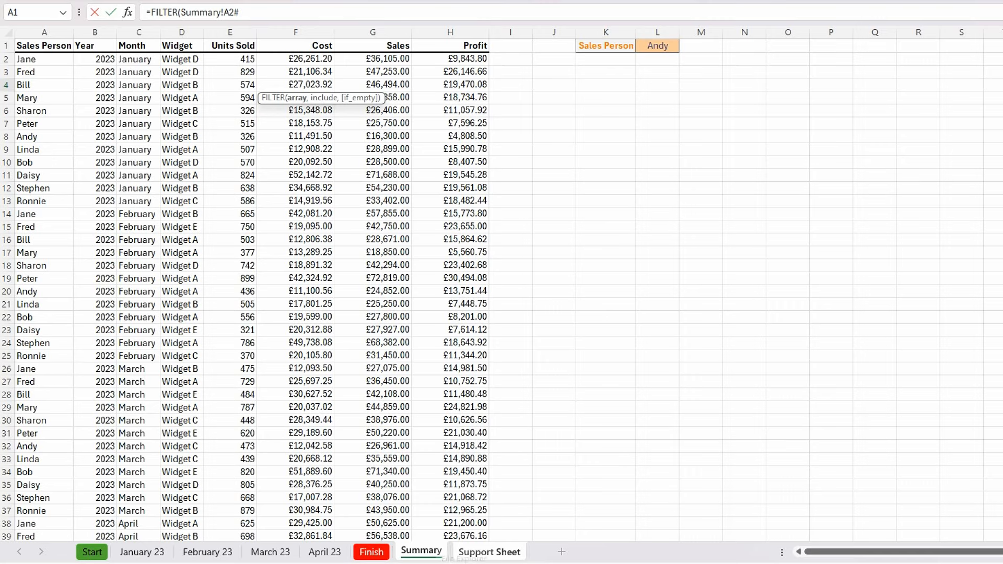
Step: Add the include condition CHOOSECOLS(Summary!A2#,1)=Summary!L1 to the FILTER formula
type(",")
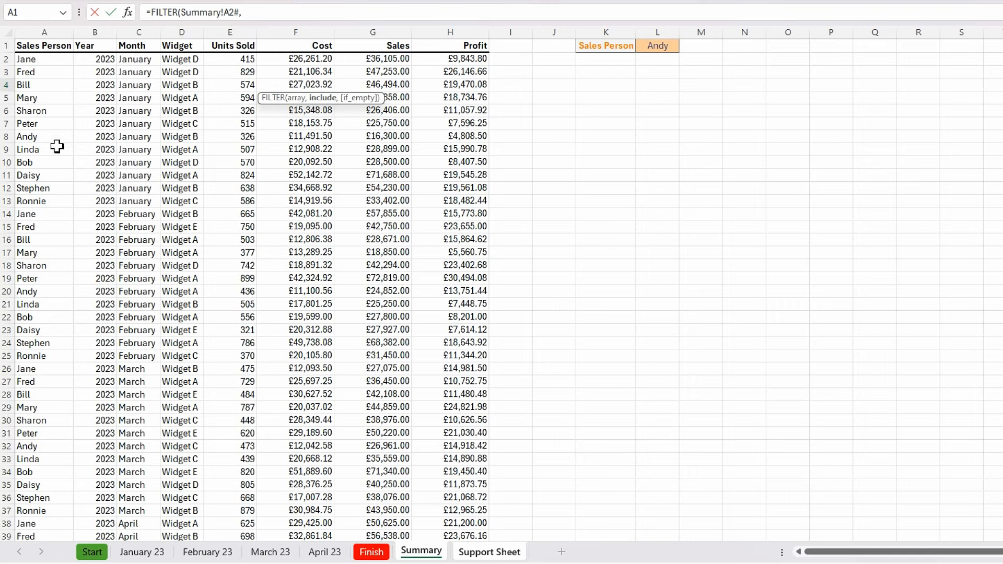
type("cho")
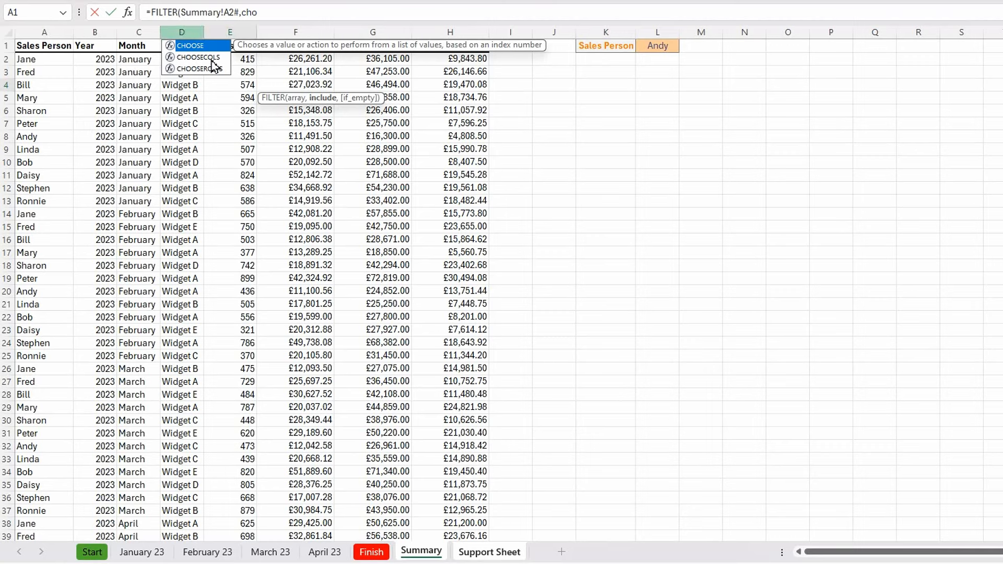
double_click(212, 57)
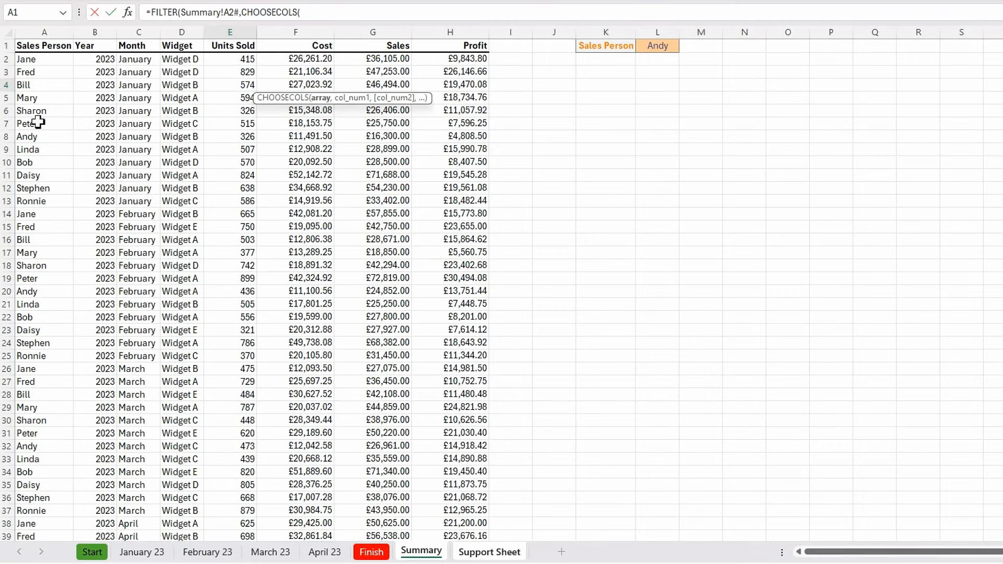
left_click(44, 64)
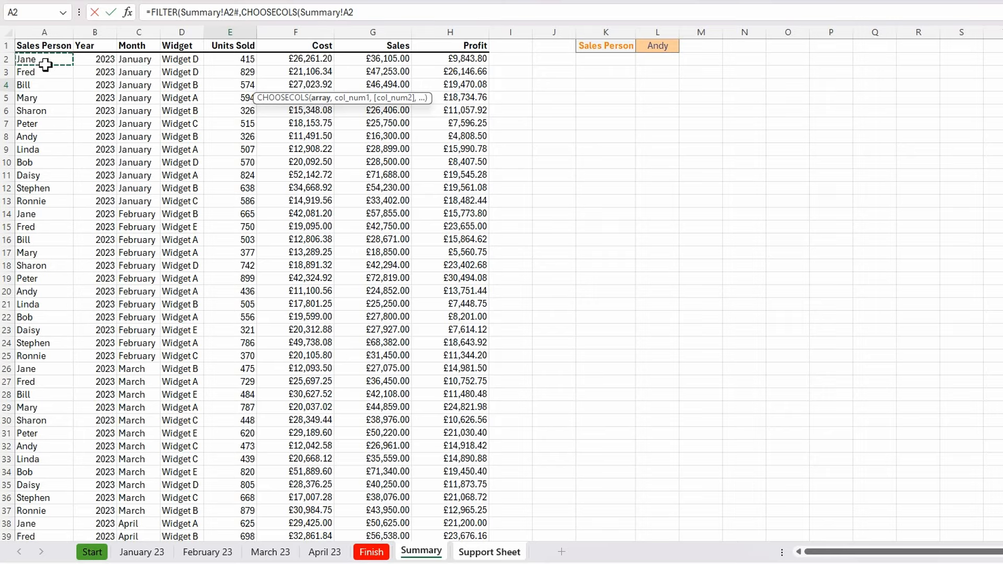
type("#")
type(",")
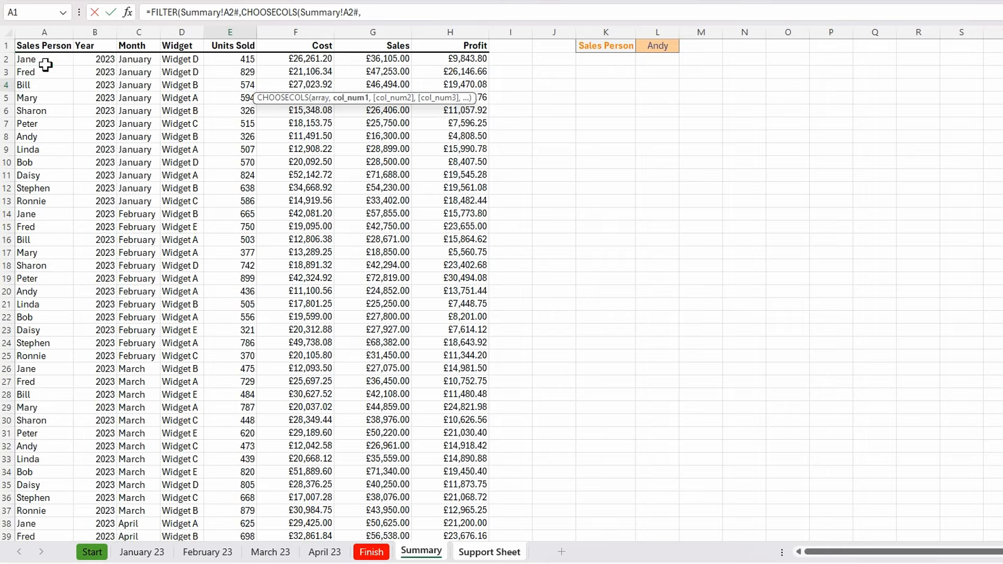
type("1)=")
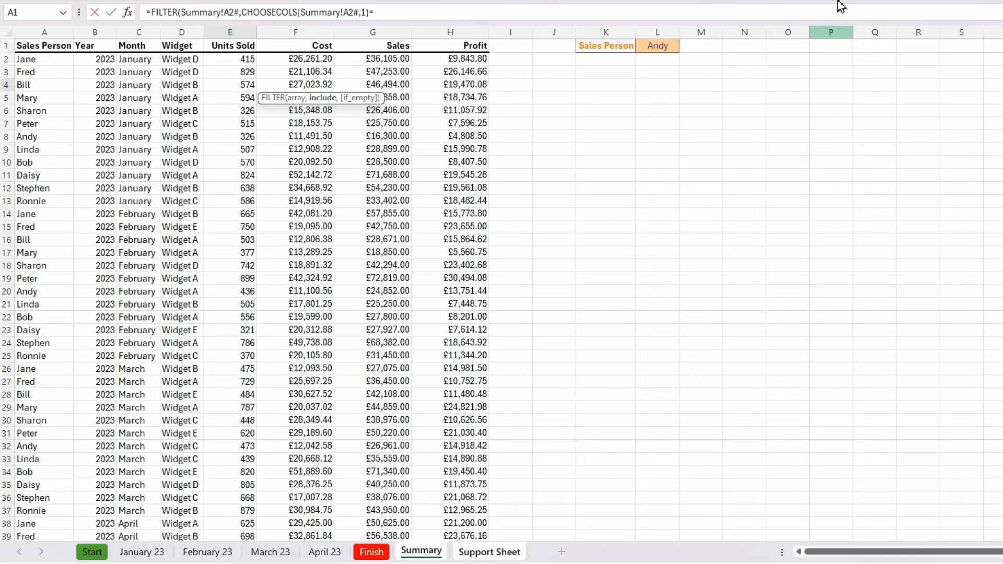
left_click(653, 46)
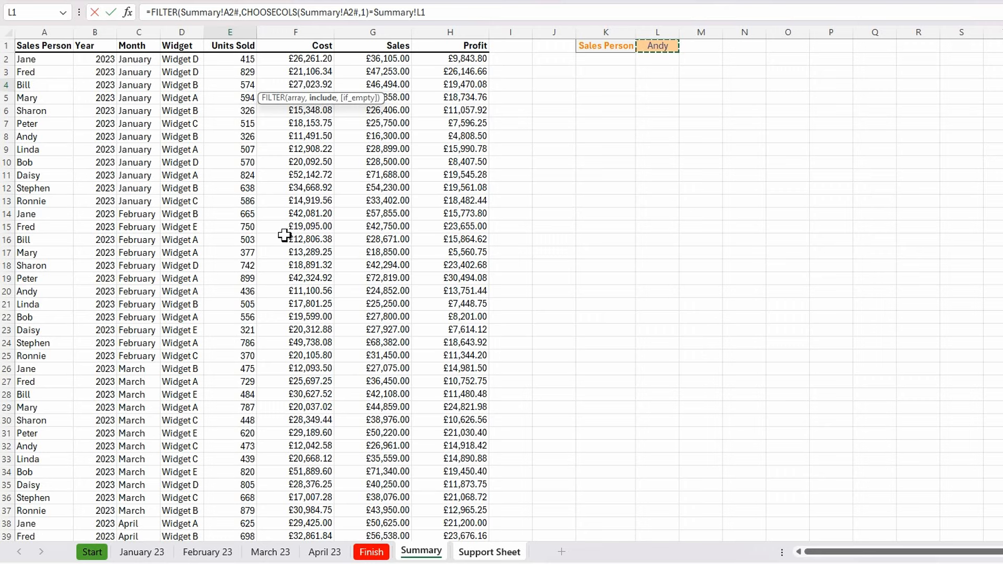
Step: Close the FILTER formula without an if_empty argument and commit it in E4
type(",")
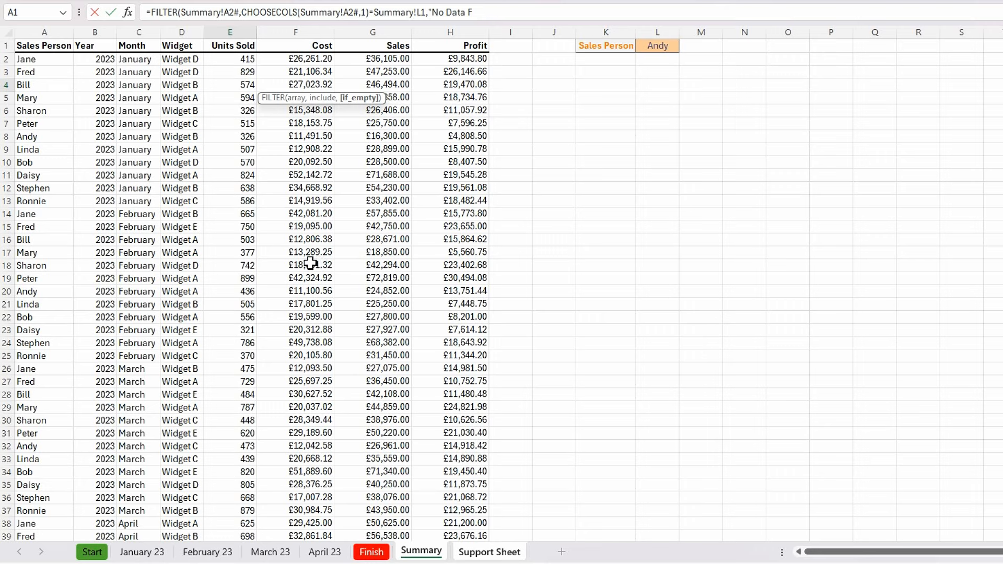
key("BackSpace")
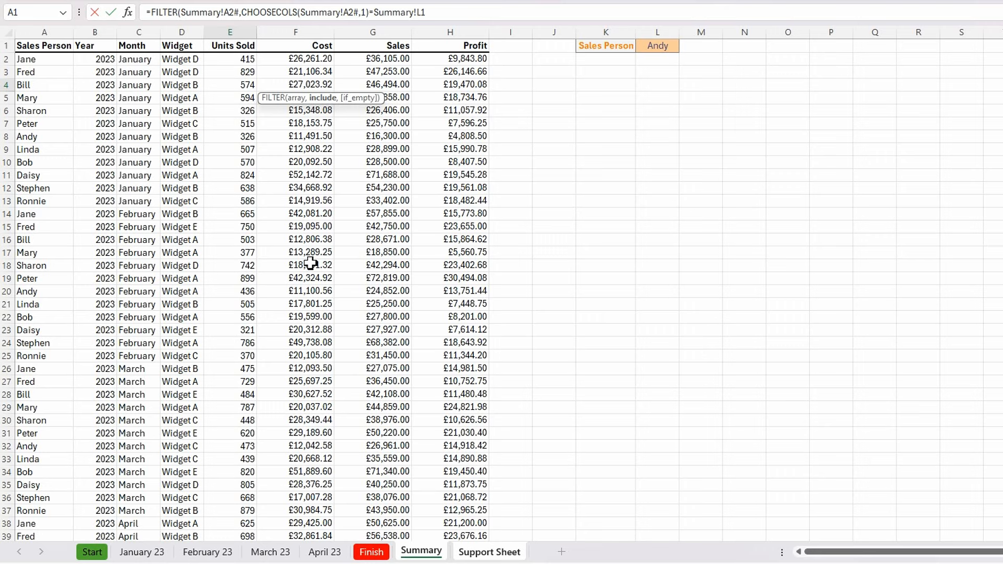
type(")")
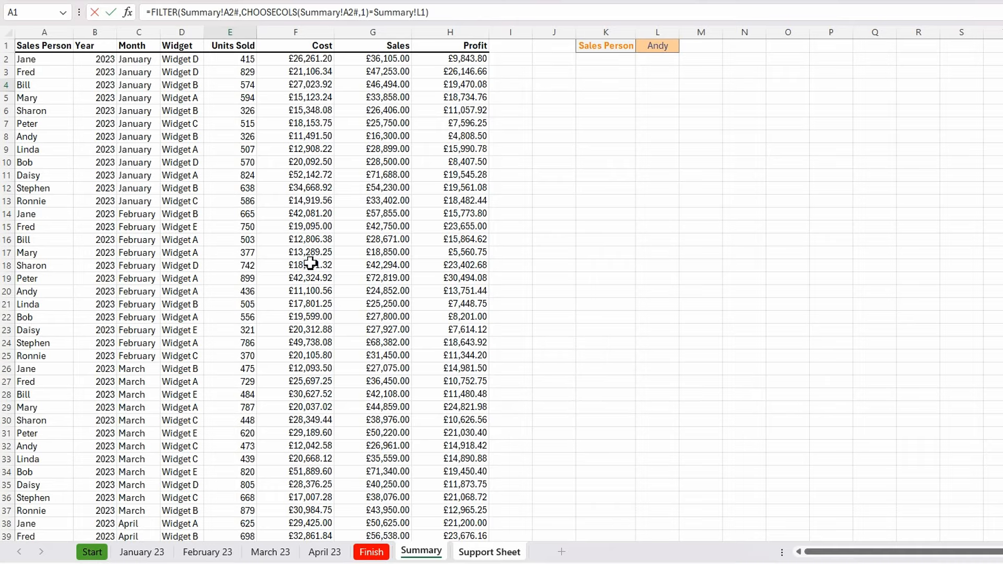
key("Return")
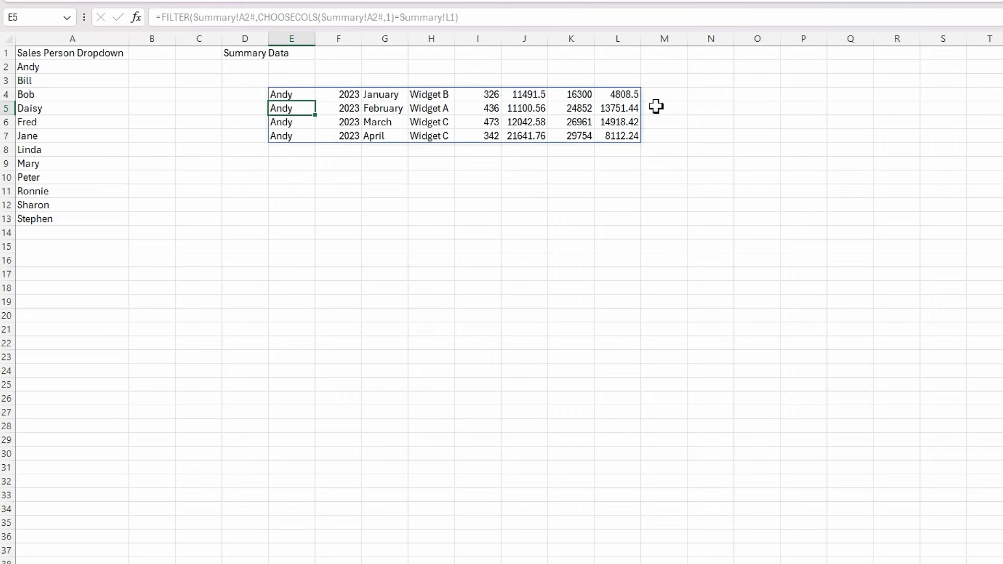
Step: Enter the label 'Totals' in E3 and a single space in each of F3, G3 and H3
left_click(288, 80)
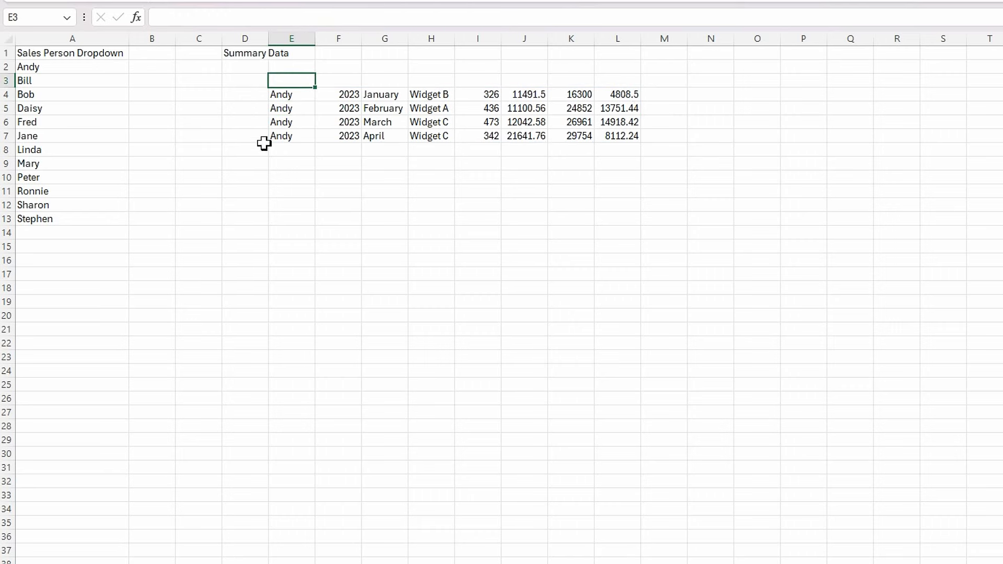
type("Totals")
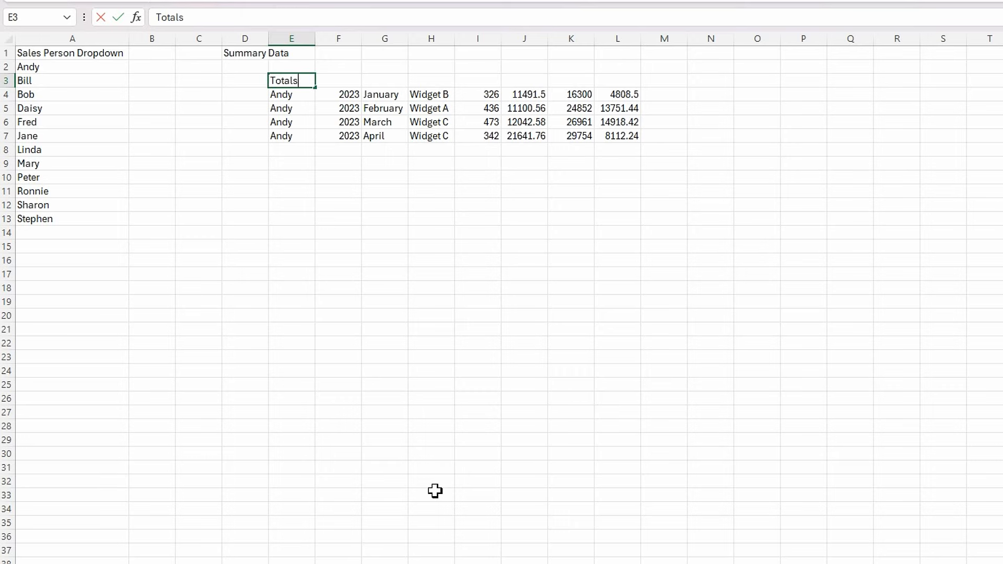
key("Tab")
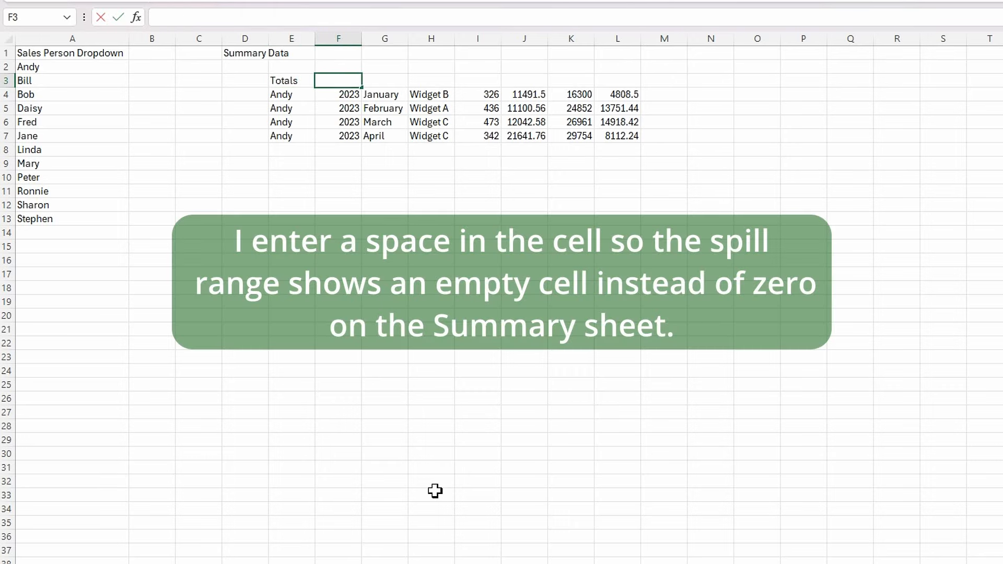
key("Tab")
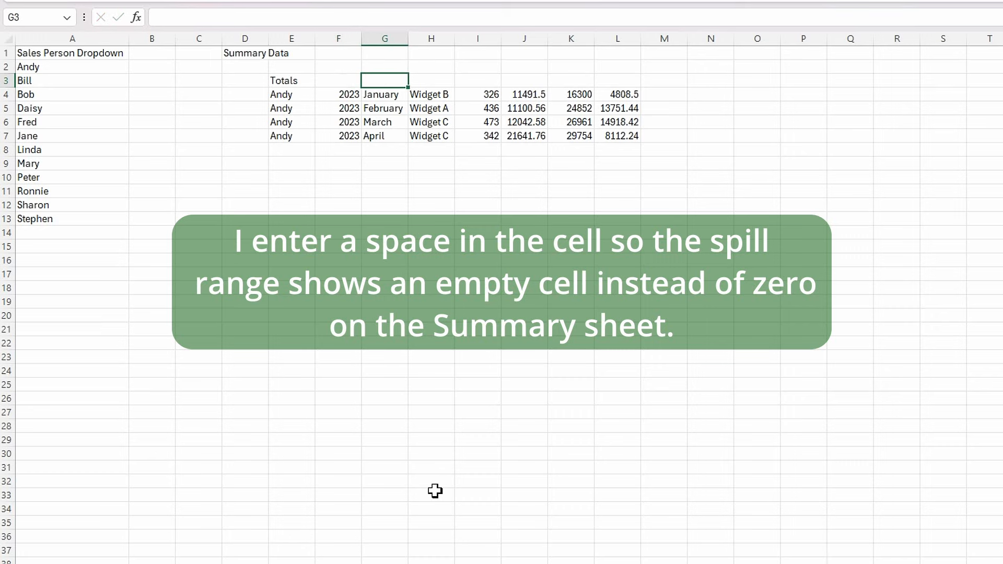
key("Tab")
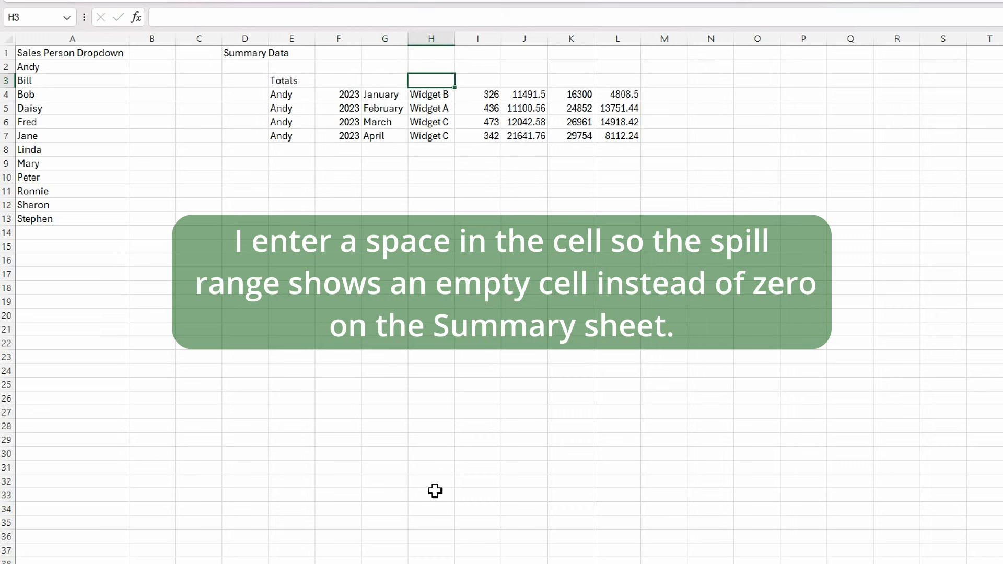
key("Tab")
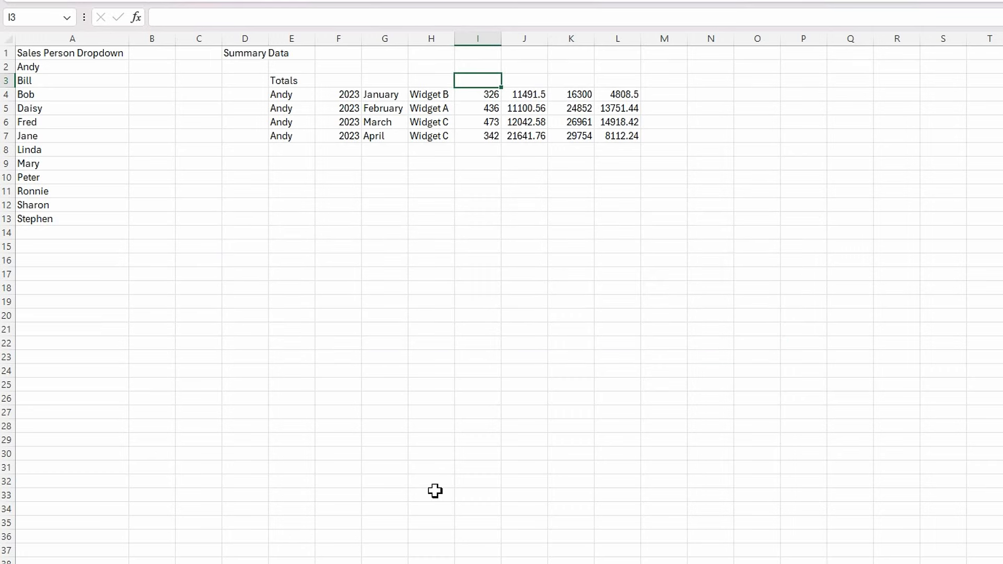
Step: Start a SUM formula in I3 with a nested CHOOSECOLS function
type("=")
type("sum")
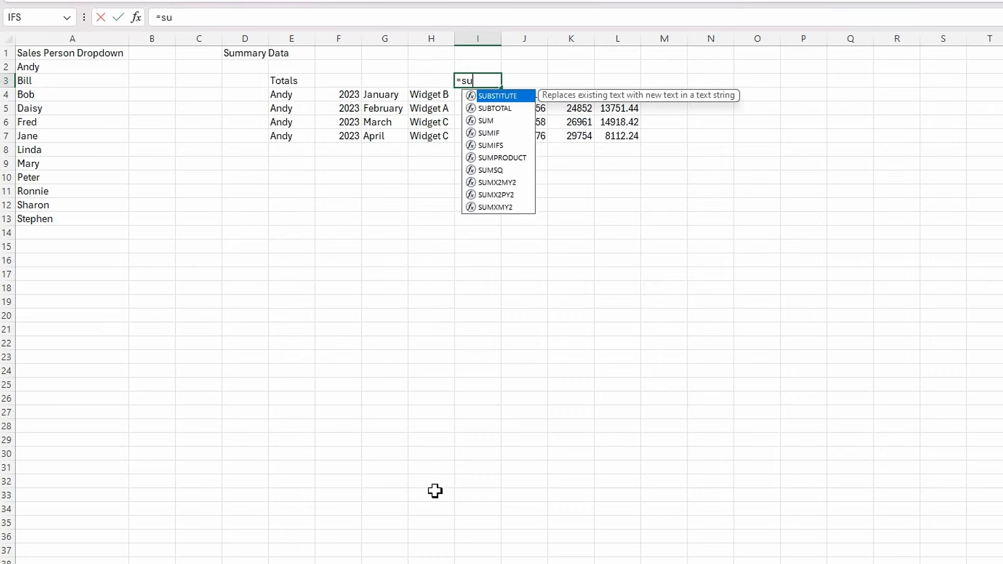
key("Tab")
type("choo")
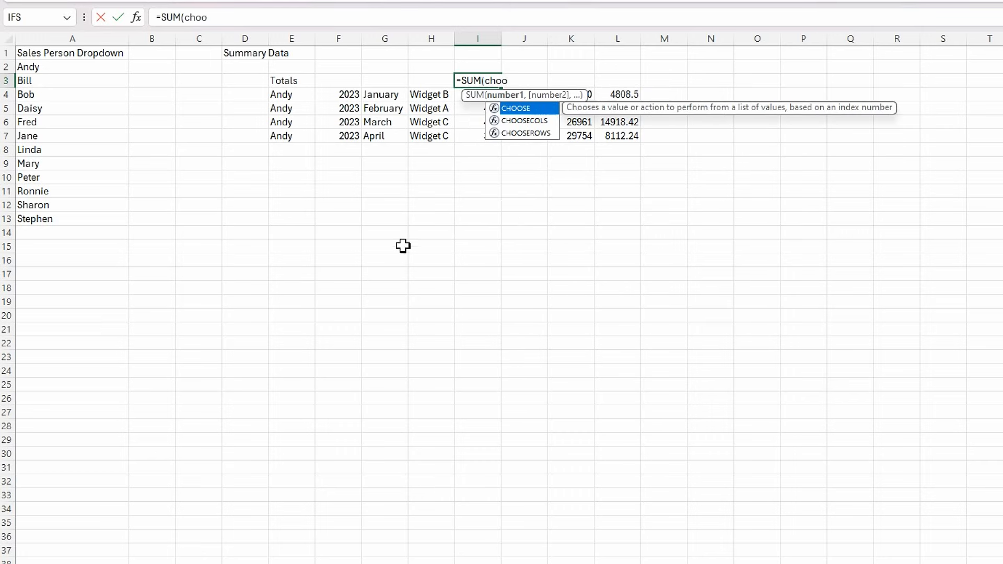
double_click(534, 122)
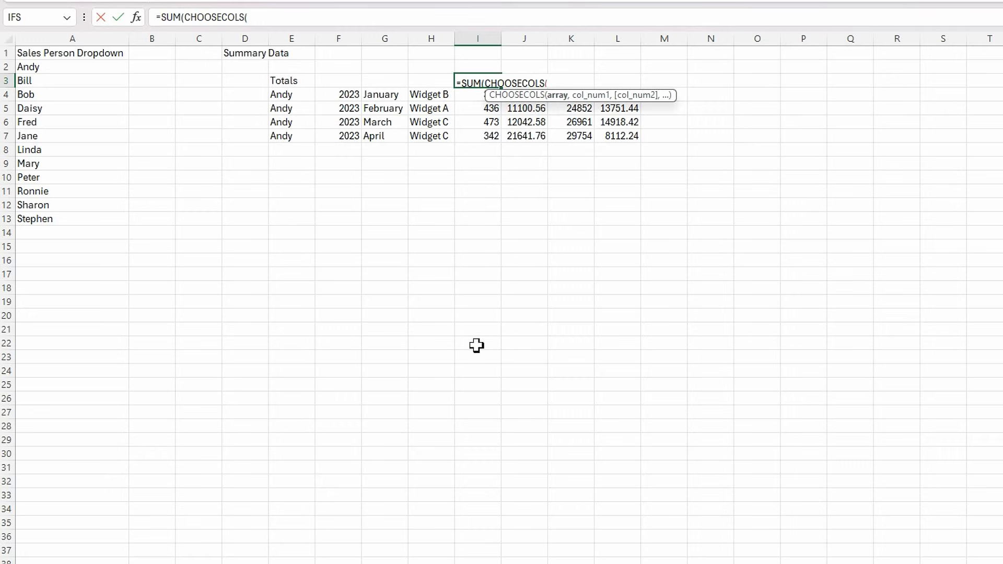
Step: Give CHOOSECOLS the spilled range E4# as its array and 5 as its column number, and close both functions
left_click(294, 95)
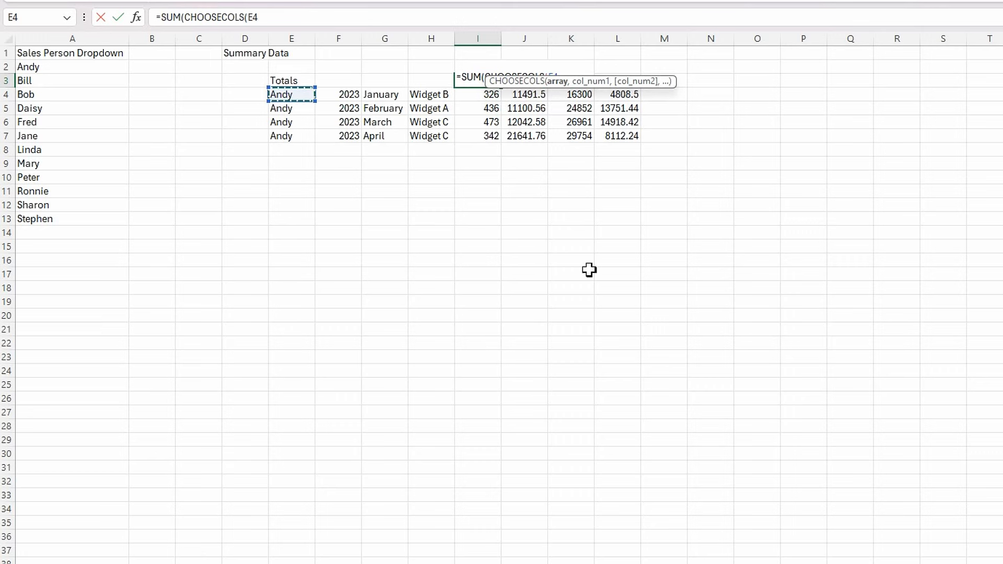
left_click_drag(642, 89, 830, 73)
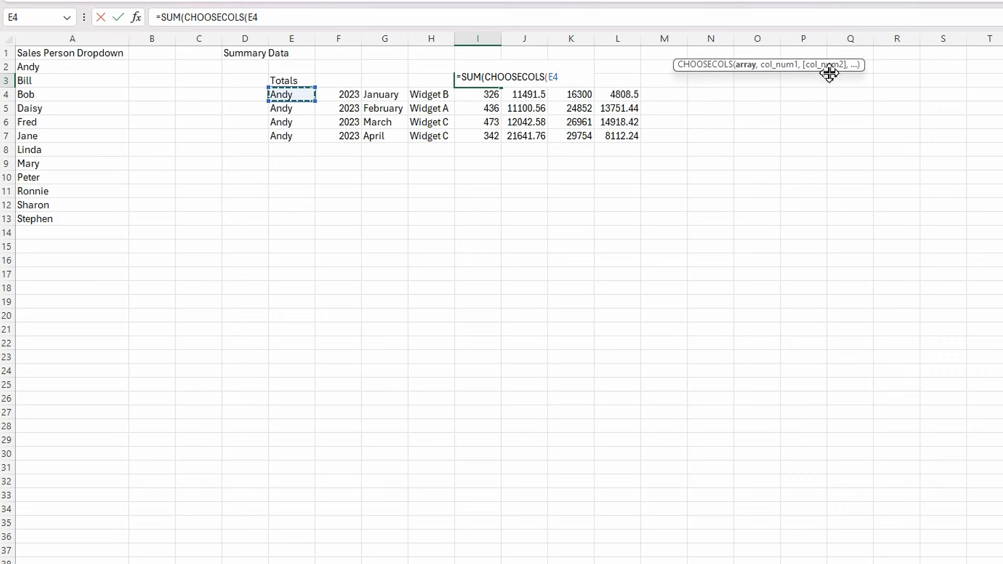
type("#")
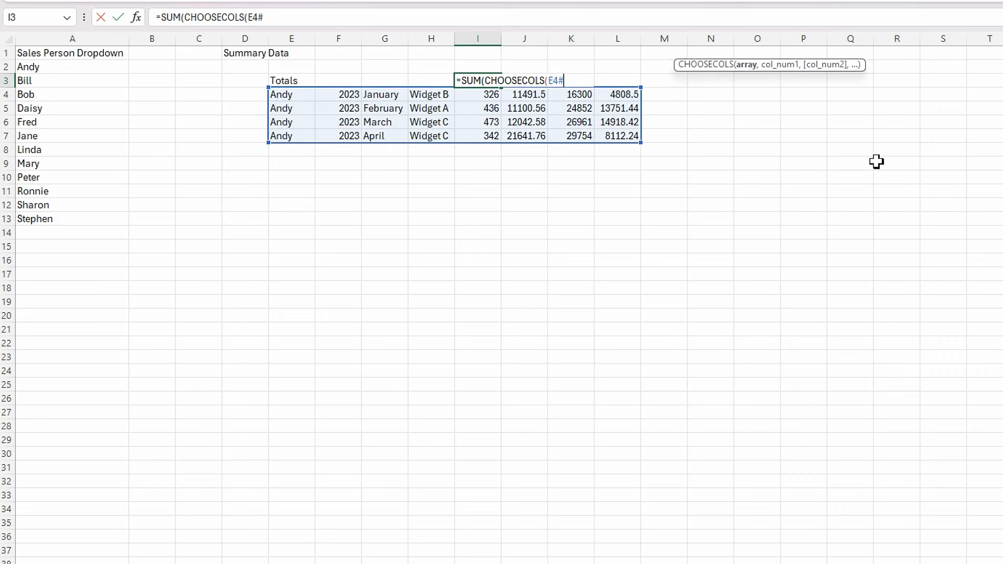
type(",")
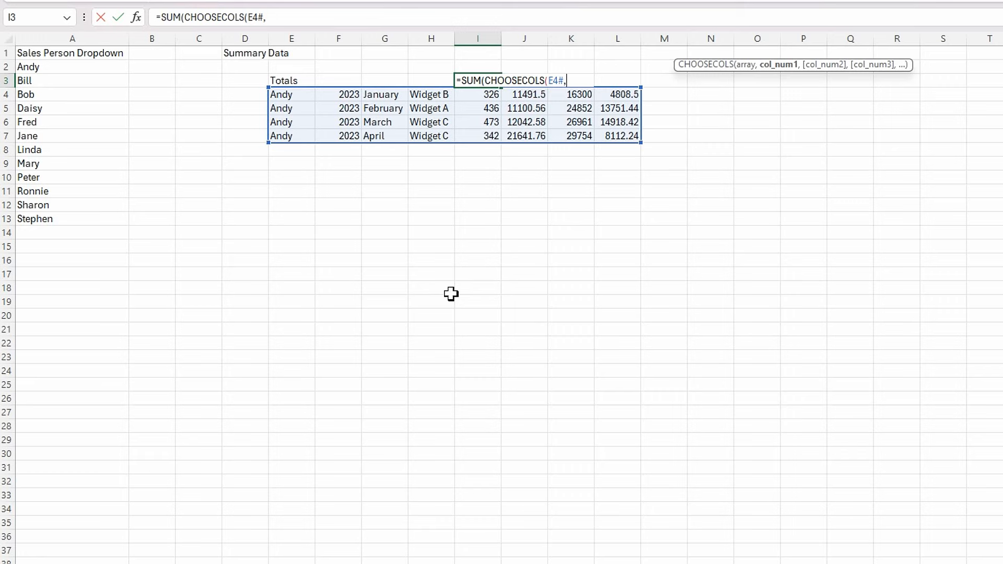
type("5)")
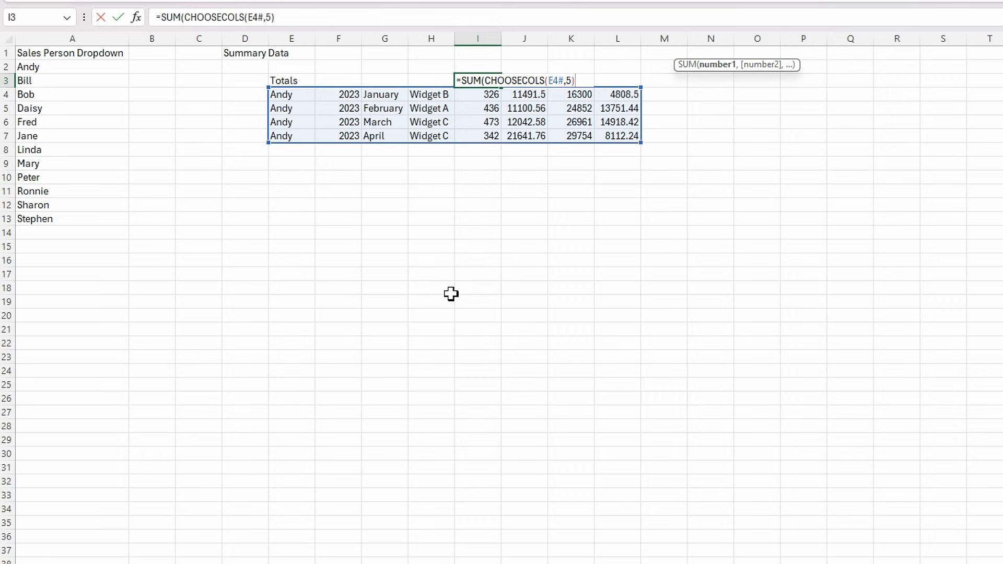
type(")")
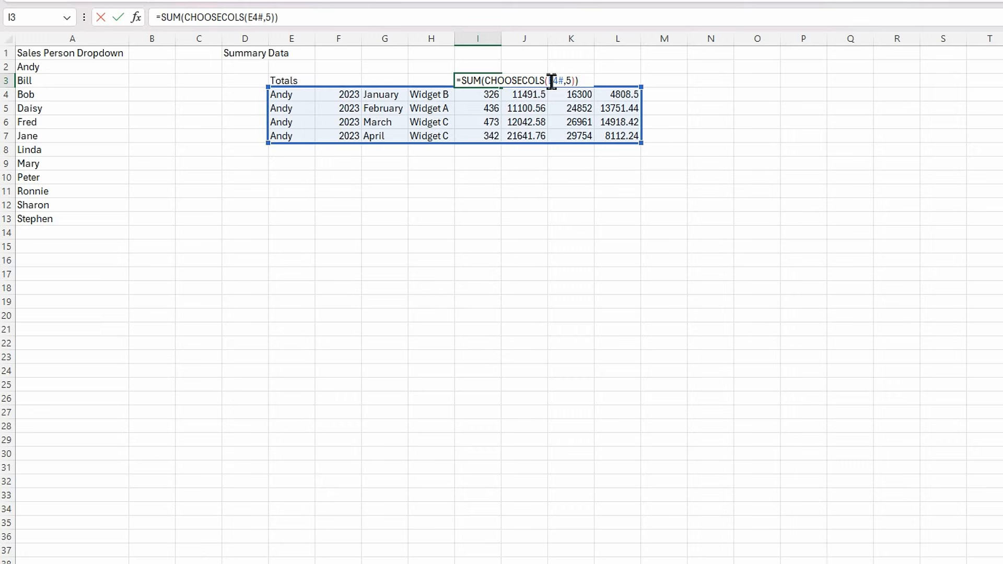
Step: Make the E4 reference absolute as $E$4# and commit the total formula in I3
left_click_drag(548, 81, 560, 81)
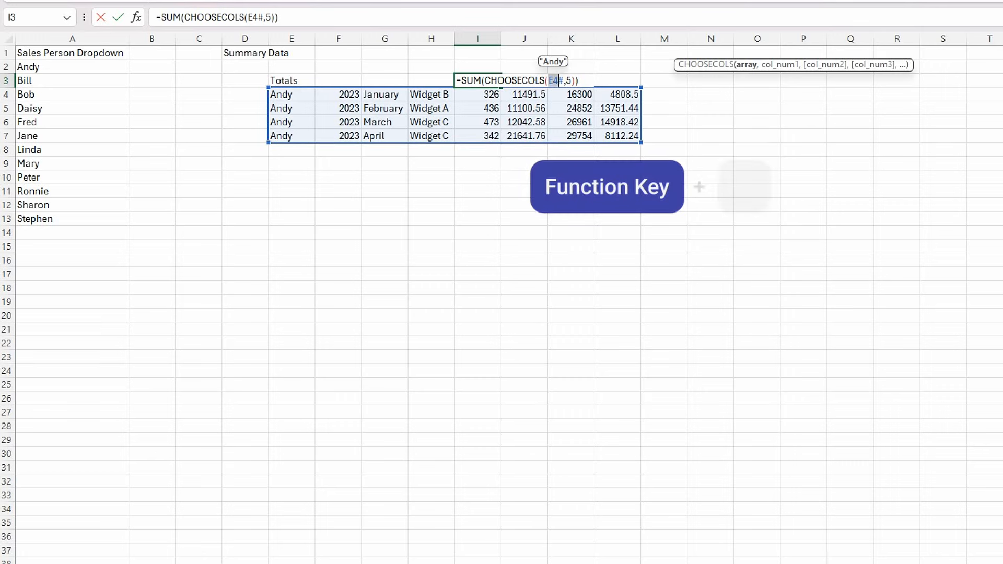
key("F4")
key("Return")
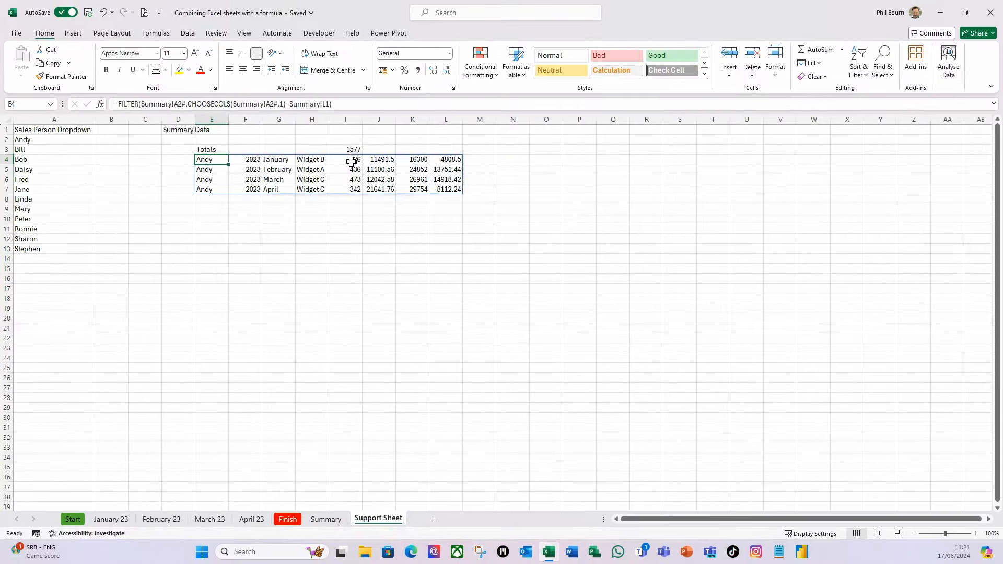
Step: Check the sum of the filtered units in I4:I7 against the total in I3
left_click_drag(486, 95, 486, 133)
left_click_drag(353, 188, 353, 190)
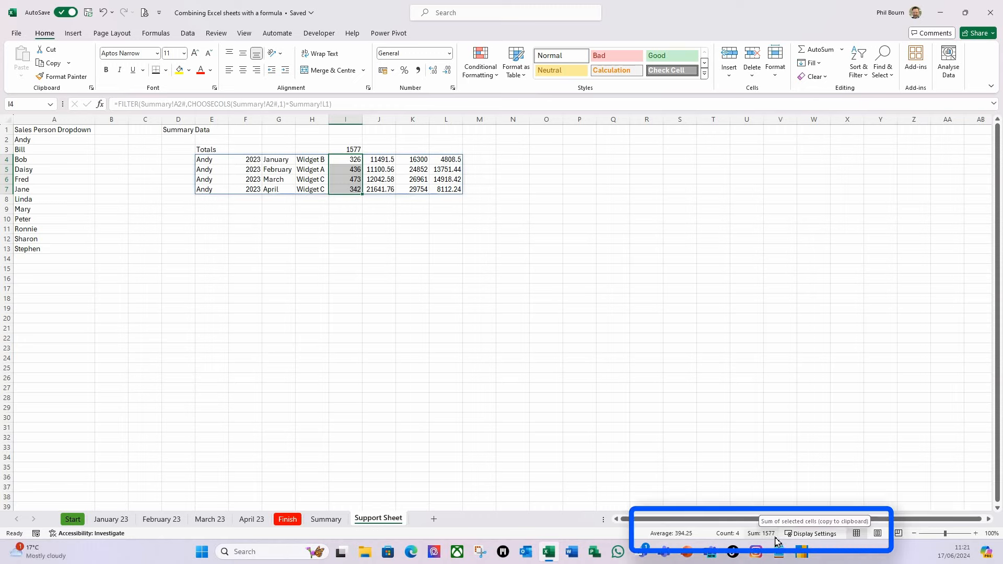
Step: Fill the I3 total formula across to L3 and set the CHOOSECOLS column number in J3 to 6
left_click(349, 149)
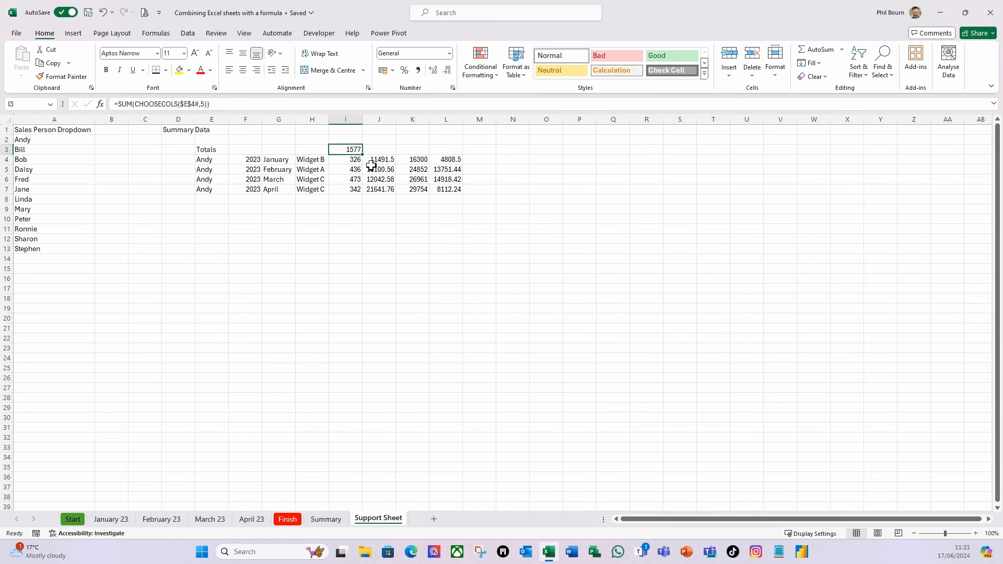
left_click_drag(364, 155, 452, 152)
left_click(380, 150)
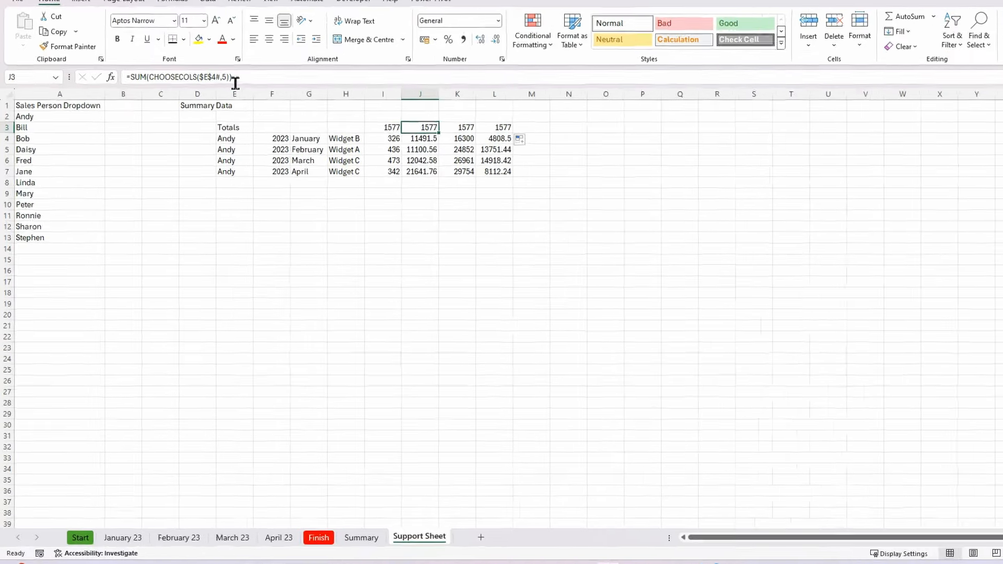
left_click(234, 78)
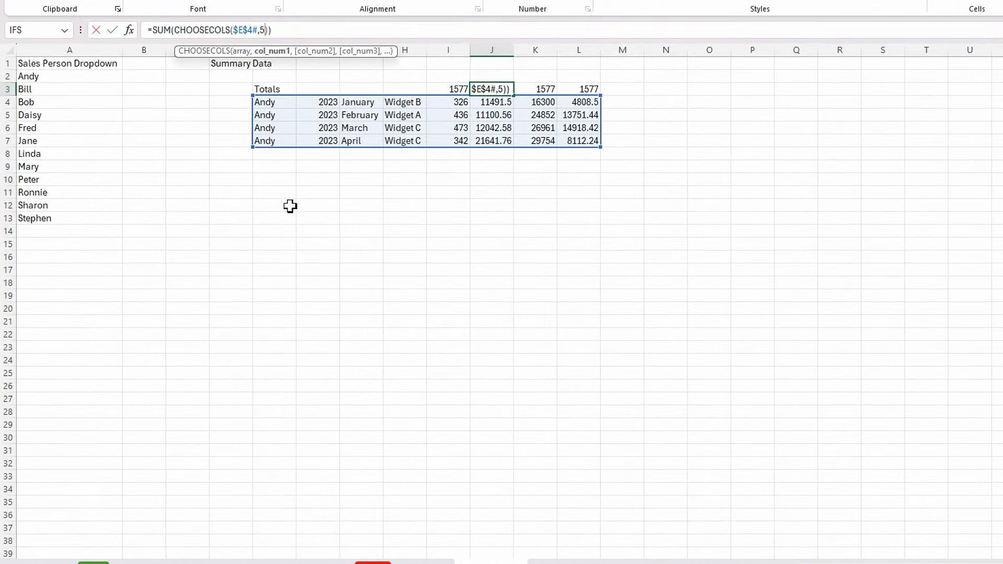
key("BackSpace")
type("6")
key("Return")
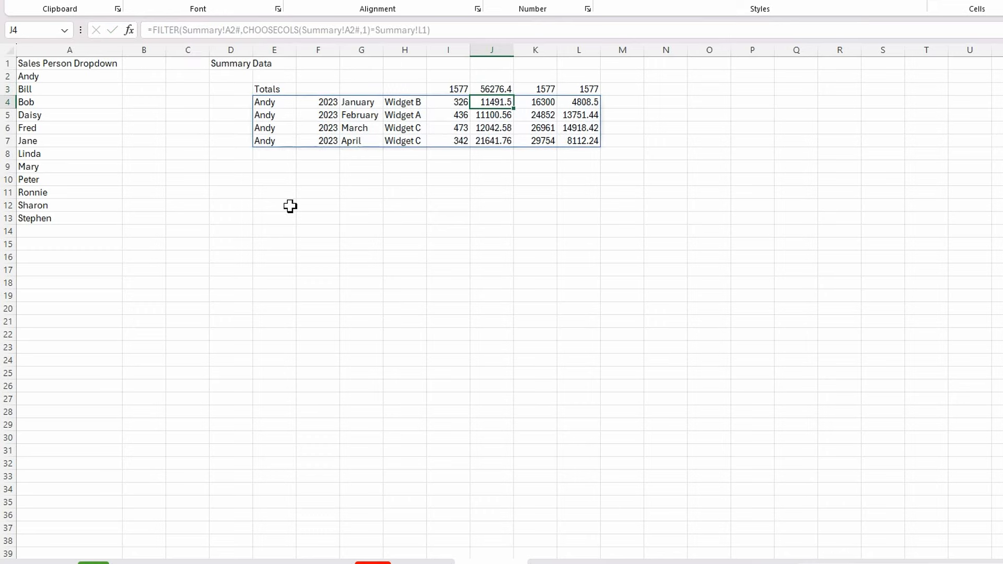
Step: Set the CHOOSECOLS column number in the K3 total formula to 7
left_click(540, 93)
left_click(268, 30)
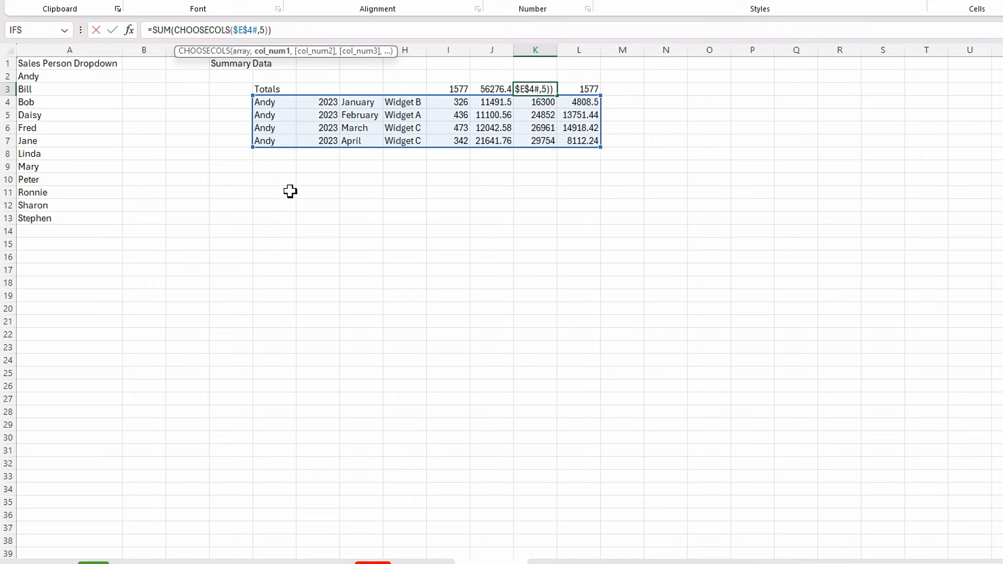
key("BackSpace")
type("7")
key("Return")
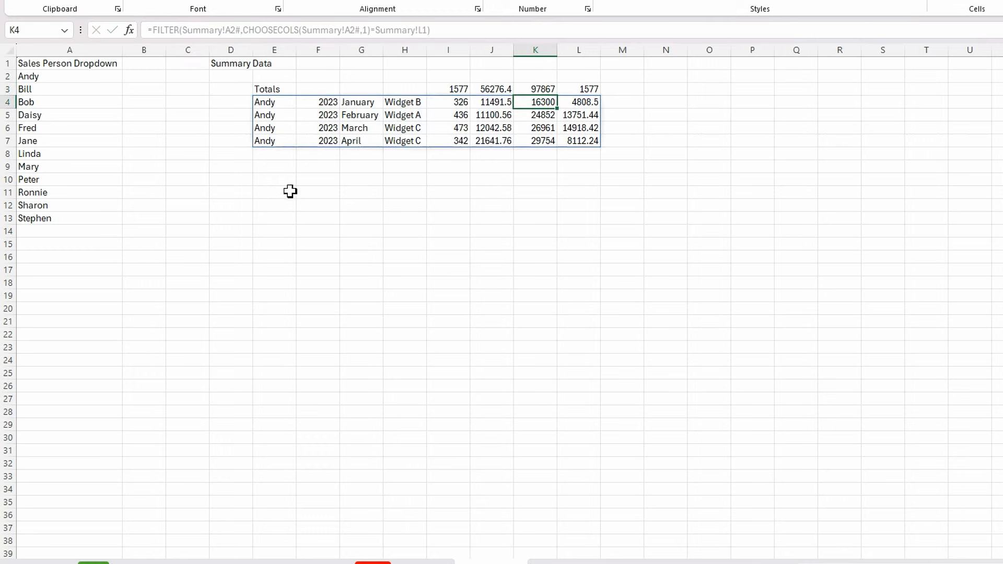
Step: Set the CHOOSECOLS column number in the L3 total formula to 8
left_click(569, 90)
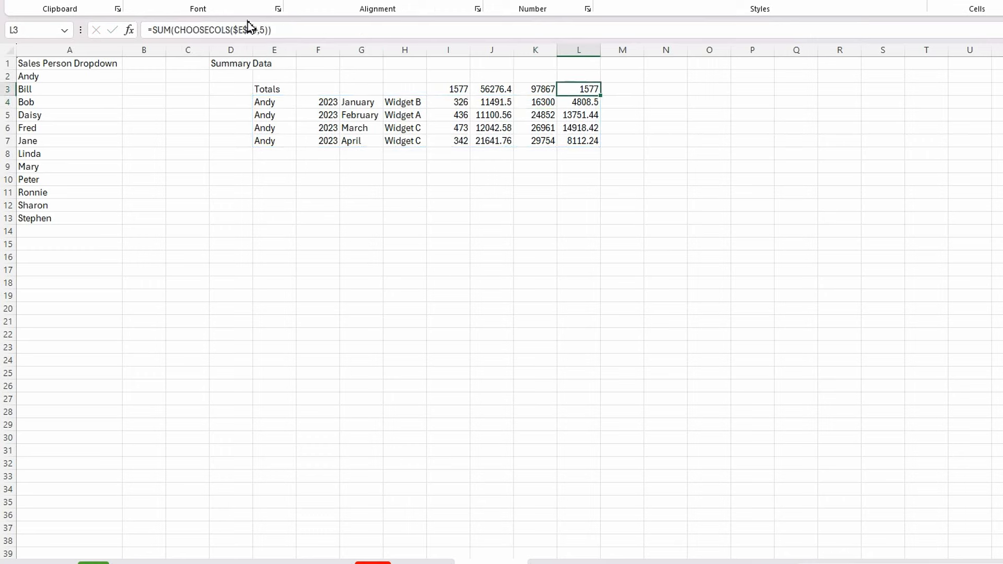
left_click(264, 30)
key("BackSpace")
type("8")
key("Return")
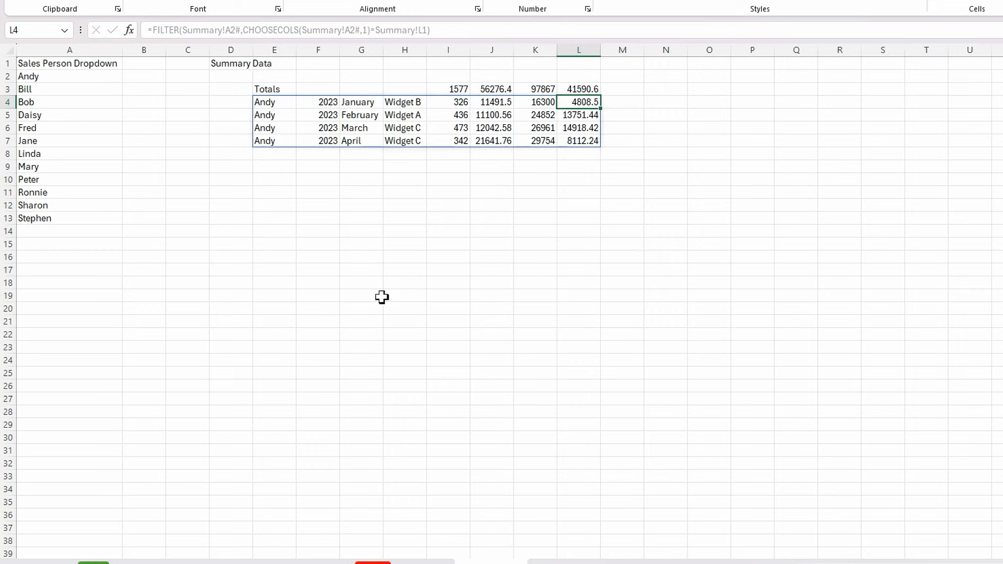
Step: Select D4 on the Support Sheet, and look at the Summary sheet's layout beside the sales person dropdown before returning
left_click(221, 104)
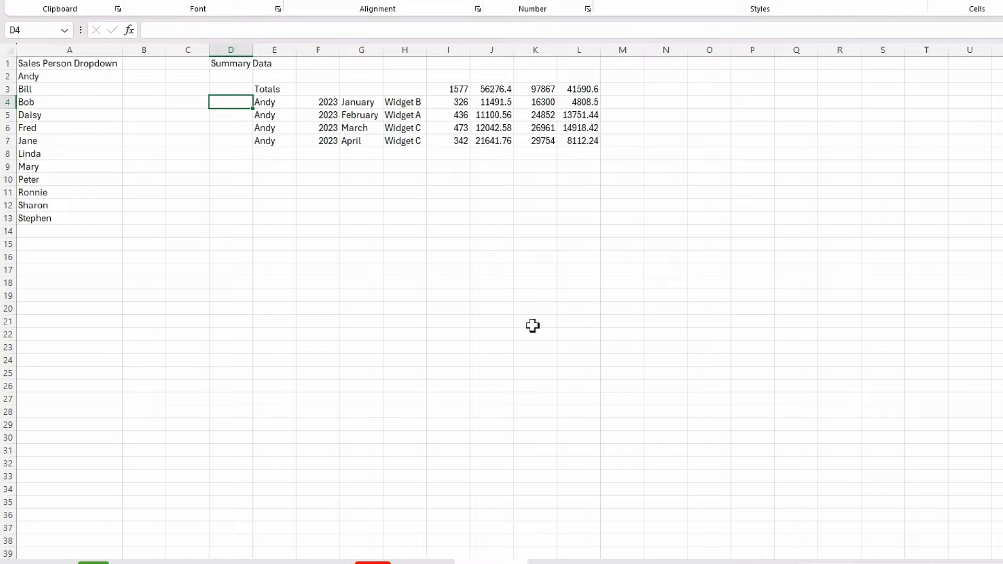
left_click(438, 563)
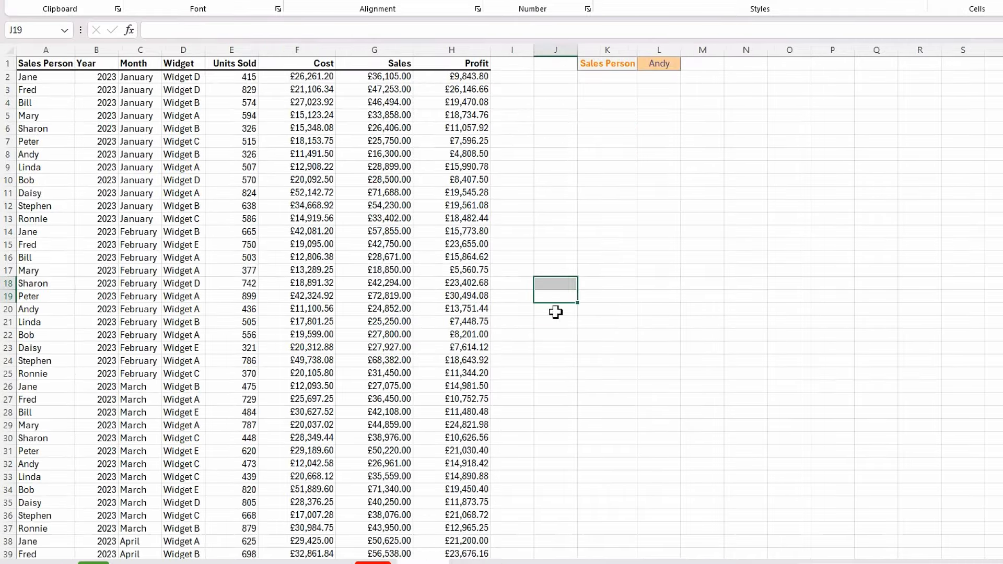
key("ctrl+Page_Up")
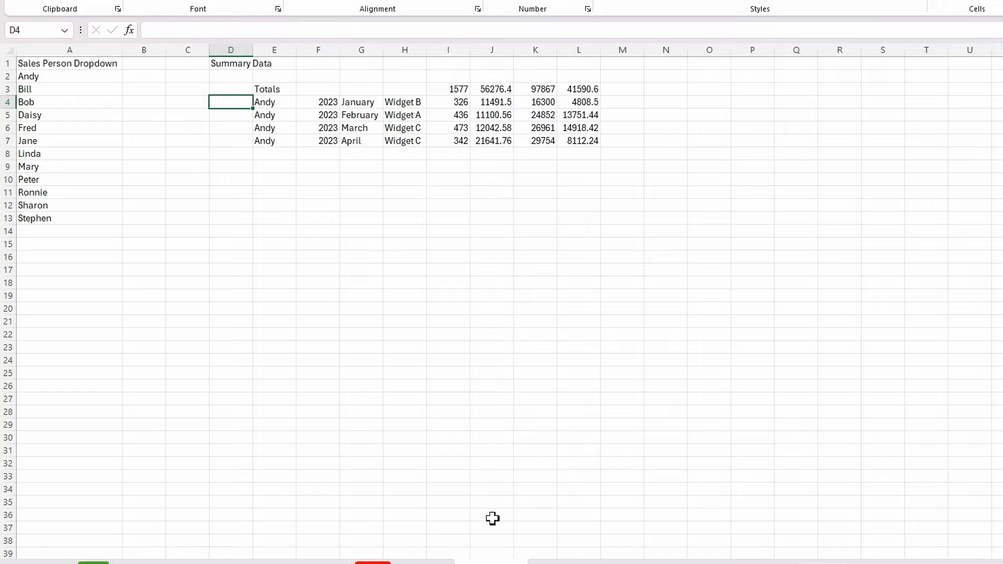
key("ctrl+Page_Down")
key("ctrl+Page_Up")
Step: Start a SEQUENCE formula in D4 of the Support Sheet
type("=se")
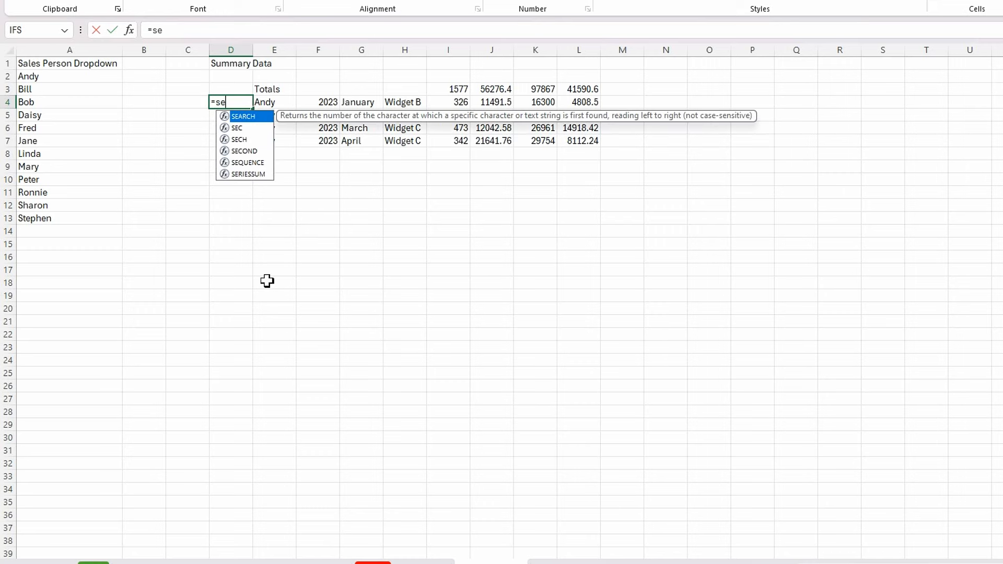
key("Tab")
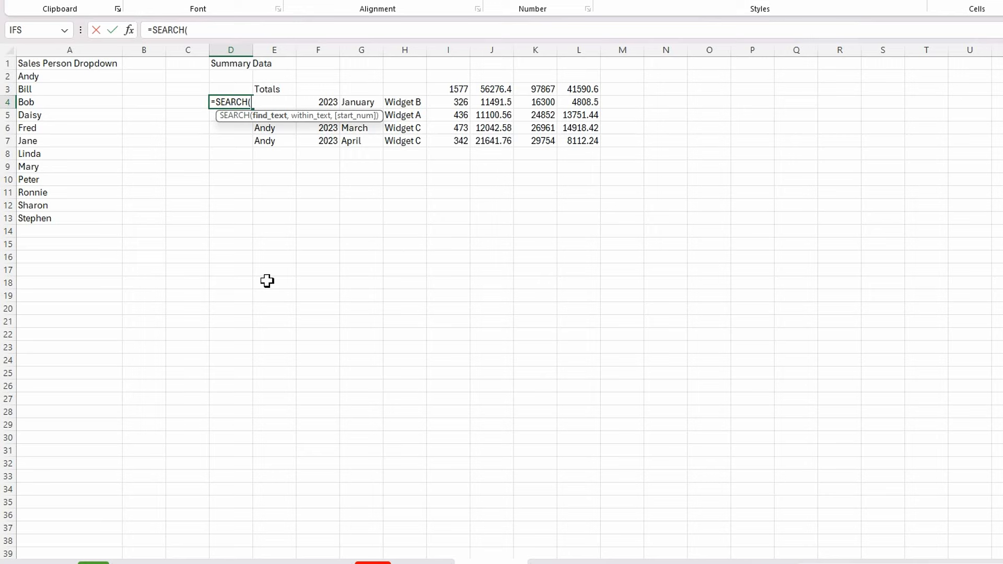
key("BackSpace")
key("BackSpace")
key("BackSpace")
key("BackSpace")
key("BackSpace")
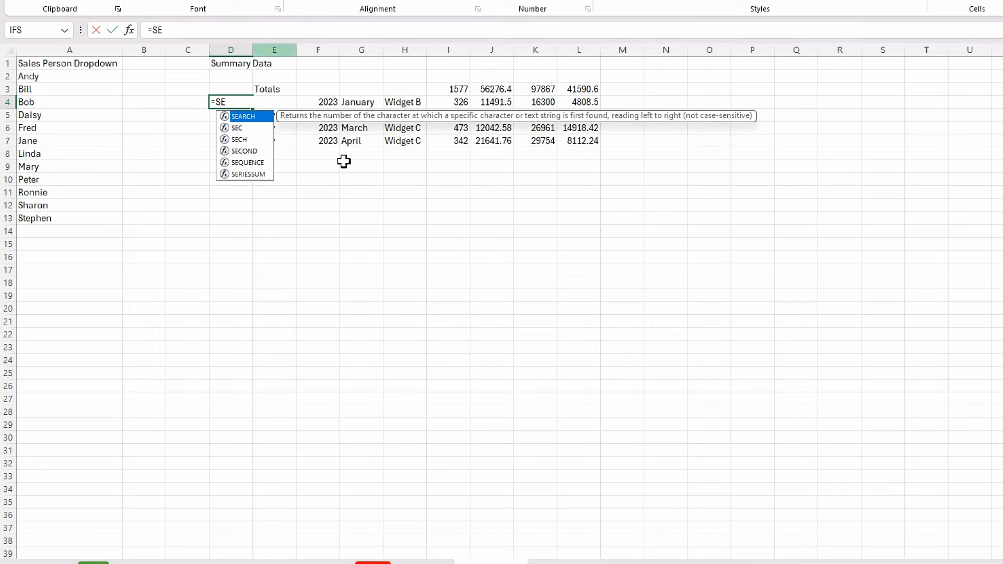
double_click(258, 166)
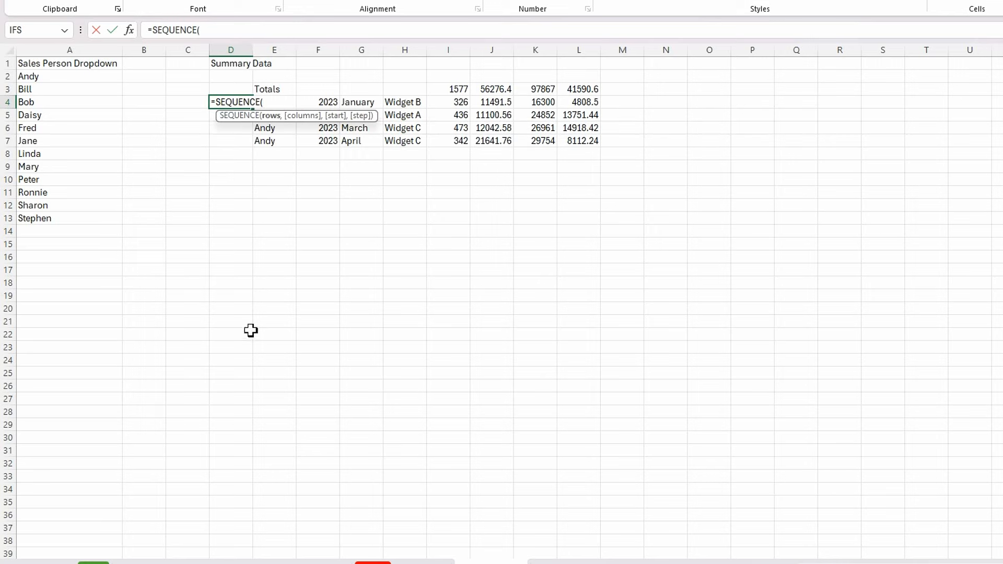
type("c")
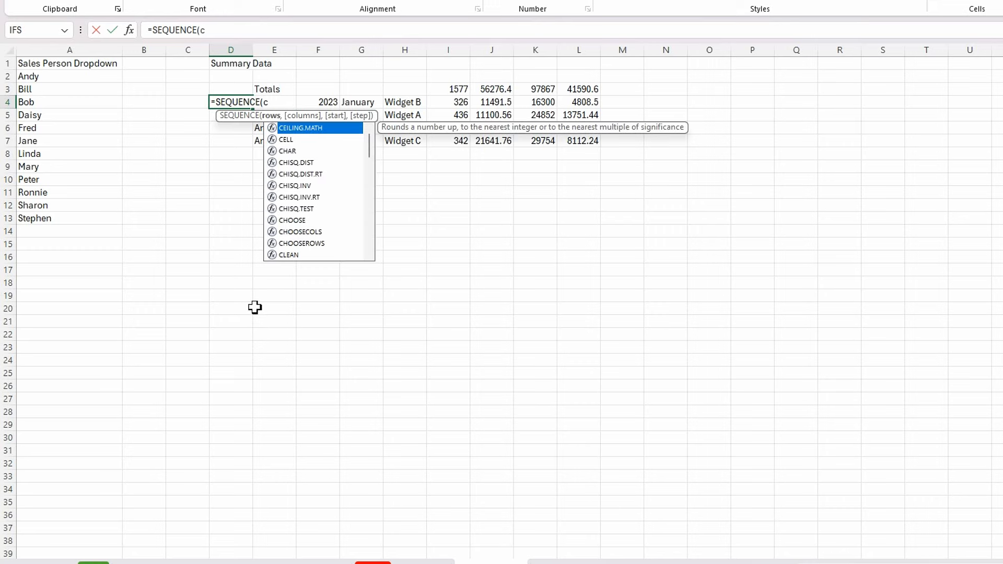
type("h")
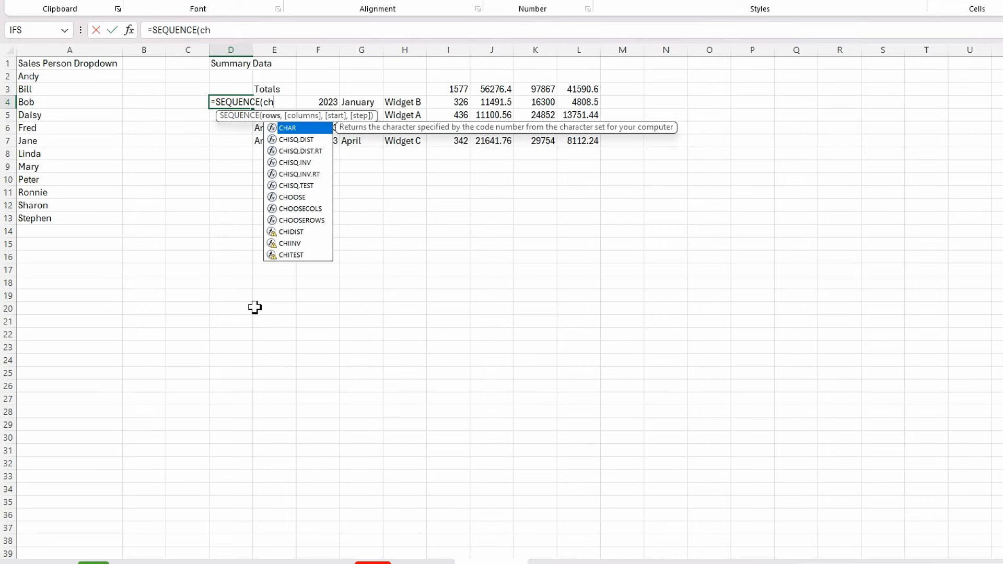
double_click(293, 212)
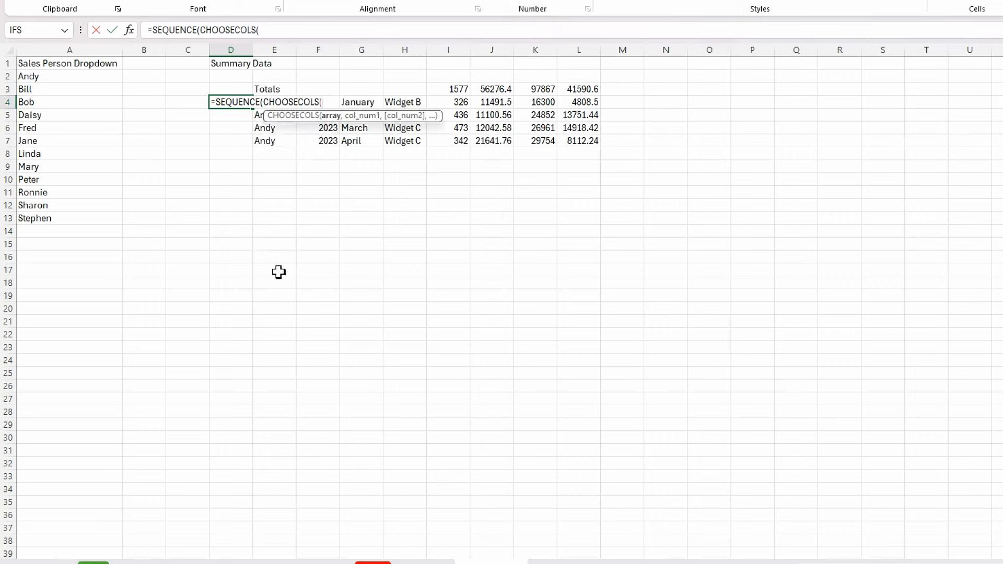
left_click_drag(334, 111, 263, 105)
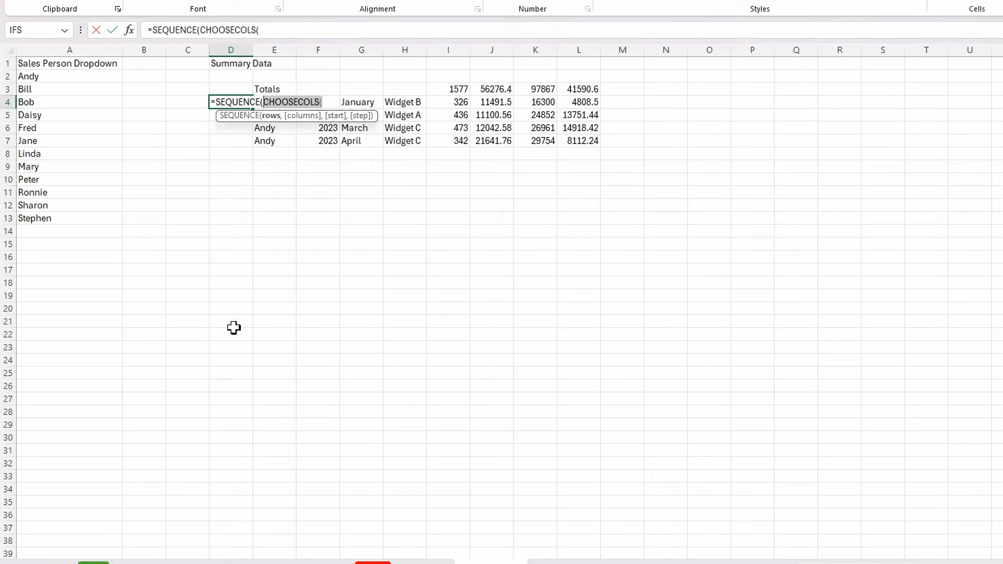
Step: Complete the D4 row-numbering formula as =SEQUENCE(COUNTA(CHOOSECOLS(E4#,1)))
type("counta")
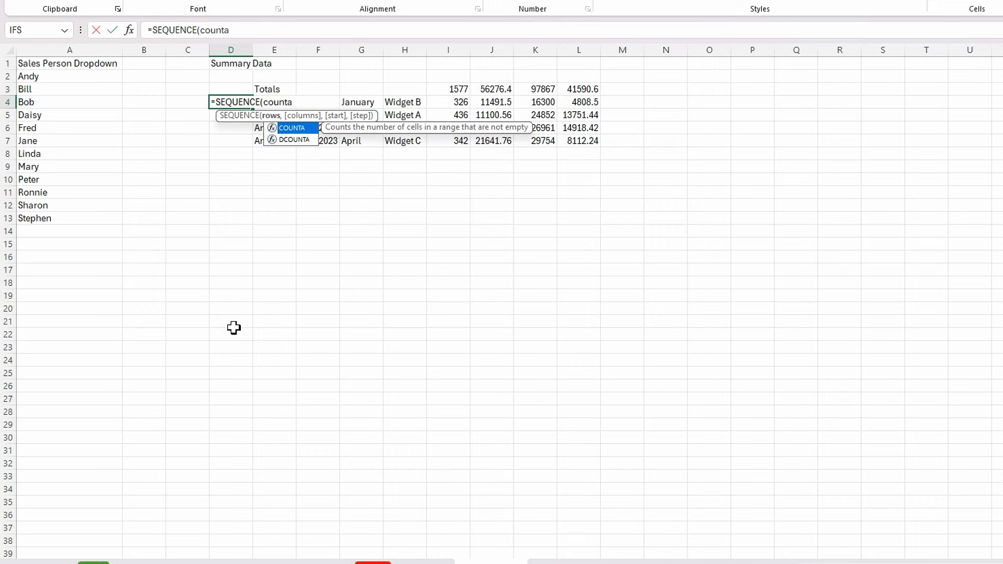
key("Tab")
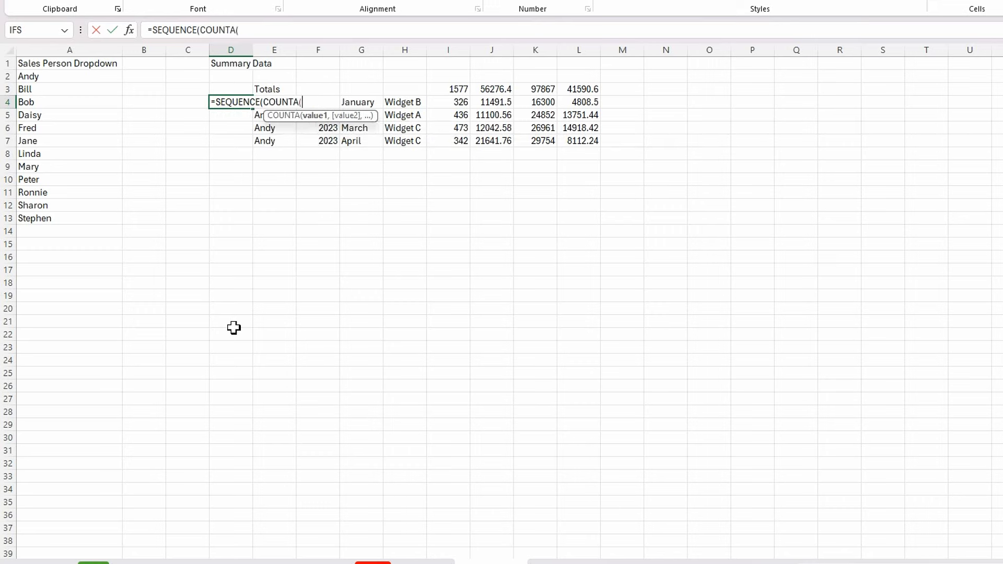
type("choo")
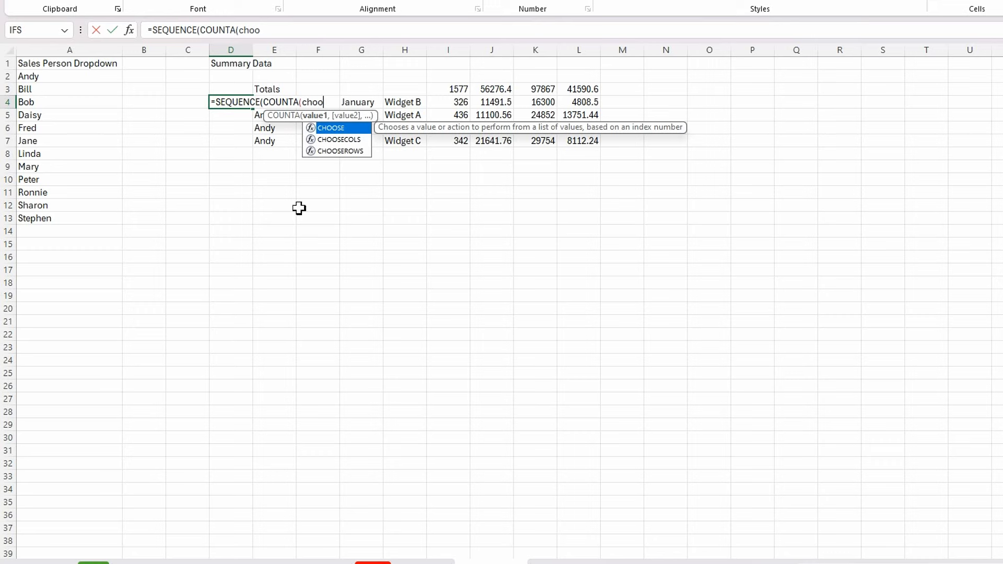
left_click(354, 141)
key("Tab")
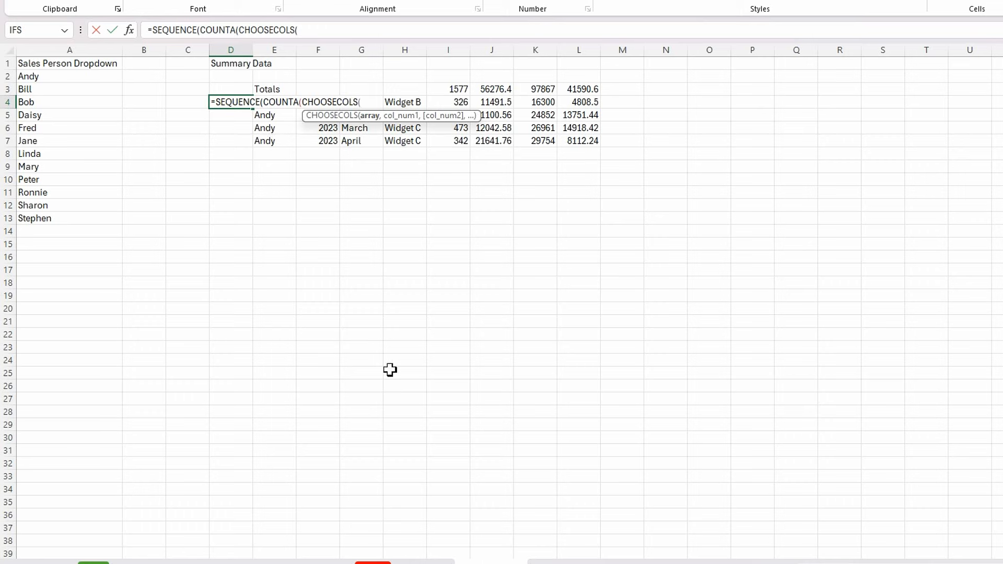
type("e")
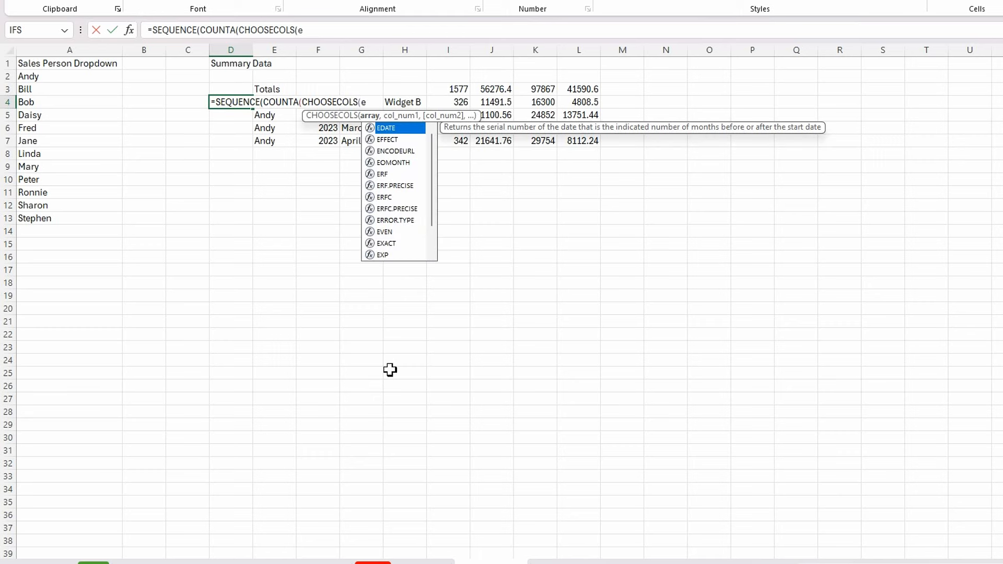
type("4#")
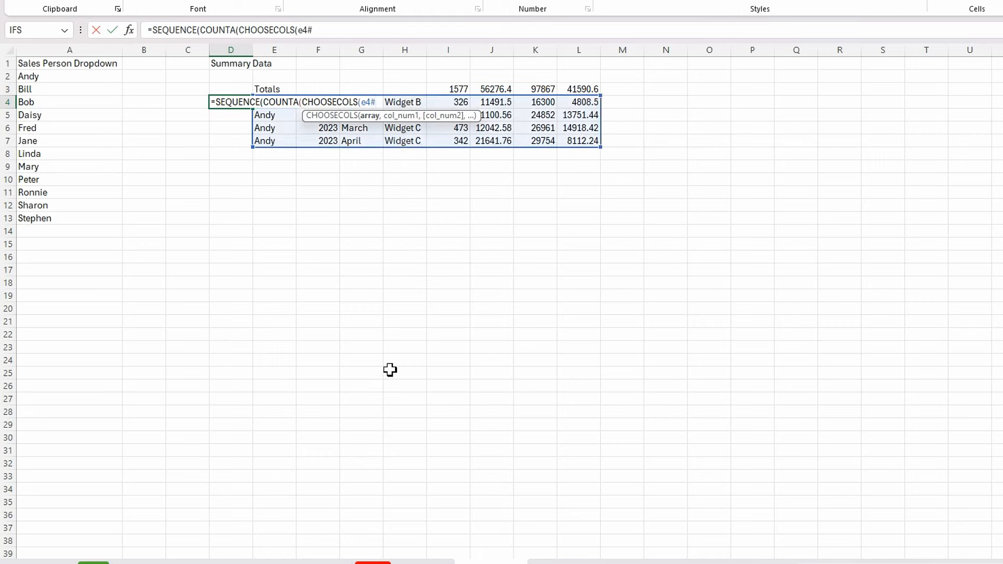
type(",1")
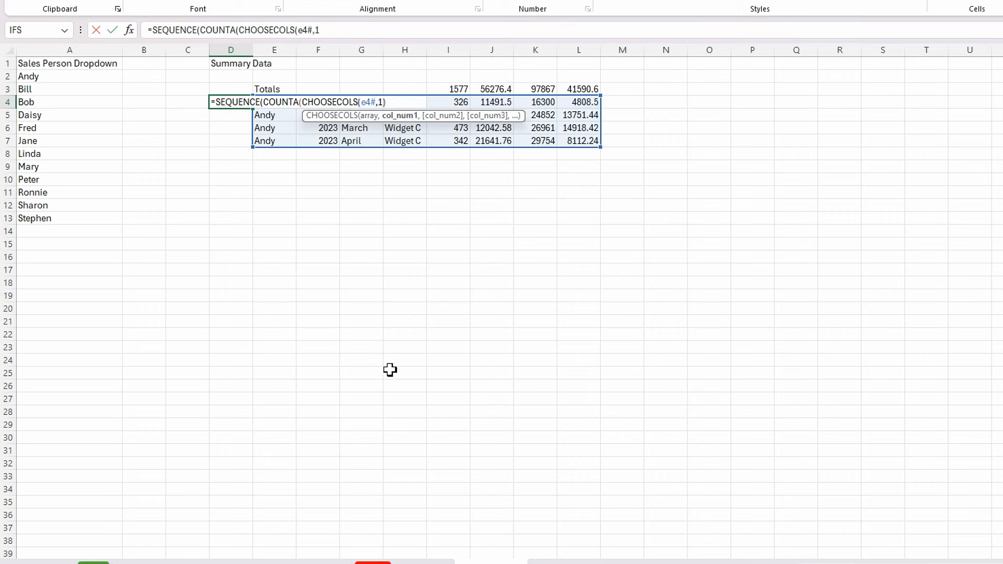
type(")")
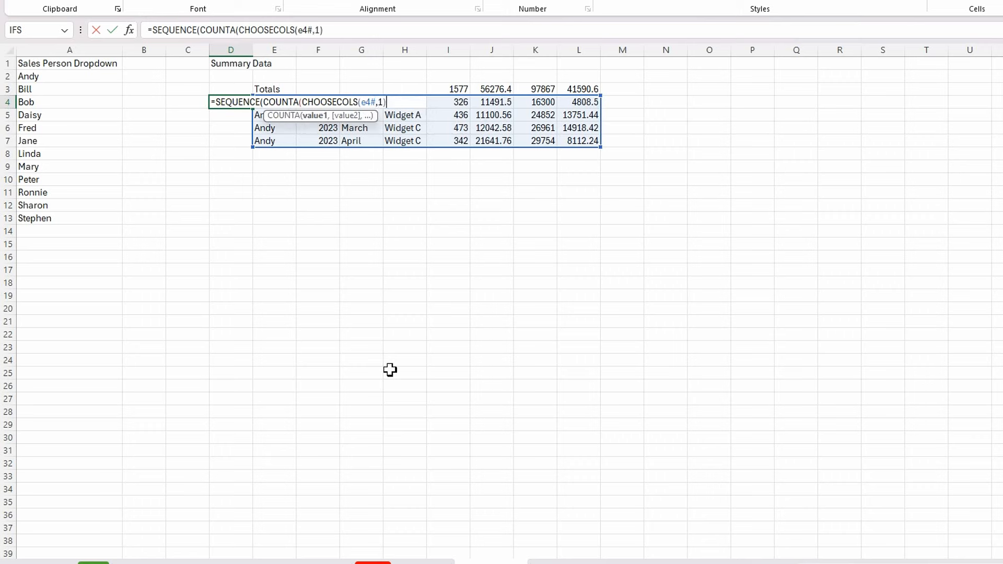
type(")")
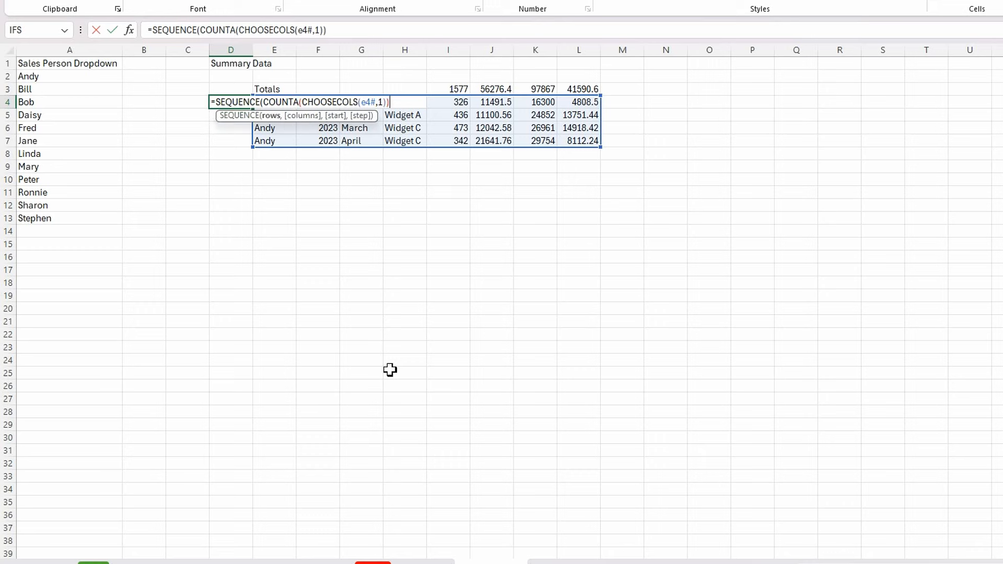
type(")")
key("Return")
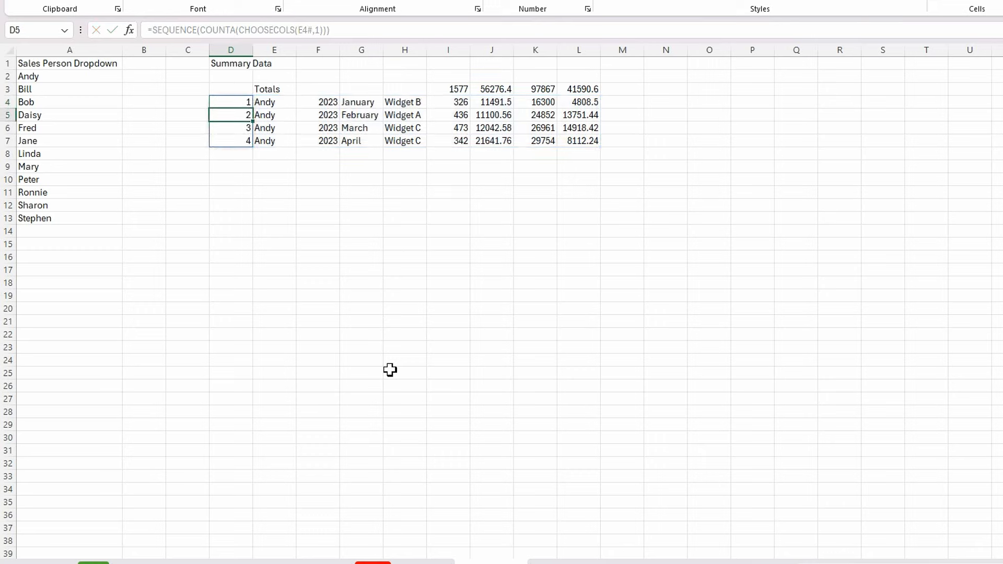
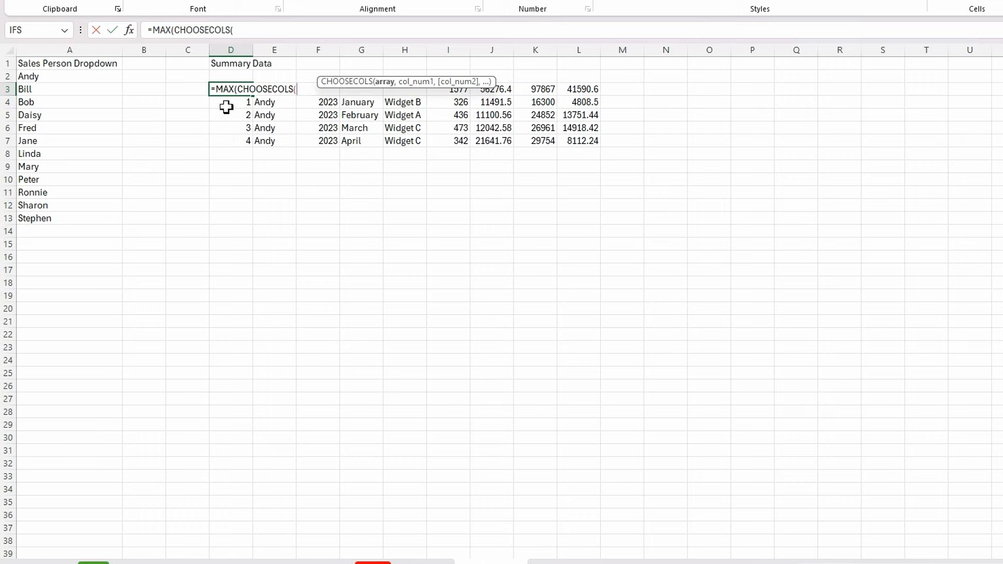
Step: Remove the CHOOSECOLS call and its D4# reference from the MAX formula being entered in D3
type("#")
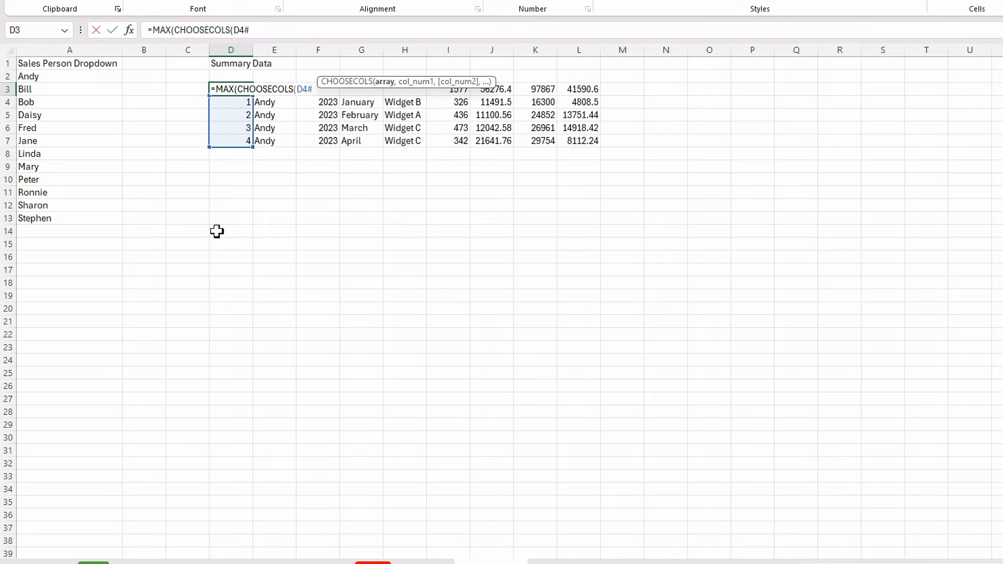
key("BackSpace")
key("BackSpace")
key("BackSpace")
key("BackSpace")
key("BackSpace")
key("BackSpace")
key("BackSpace")
key("BackSpace")
key("BackSpace")
key("BackSpace")
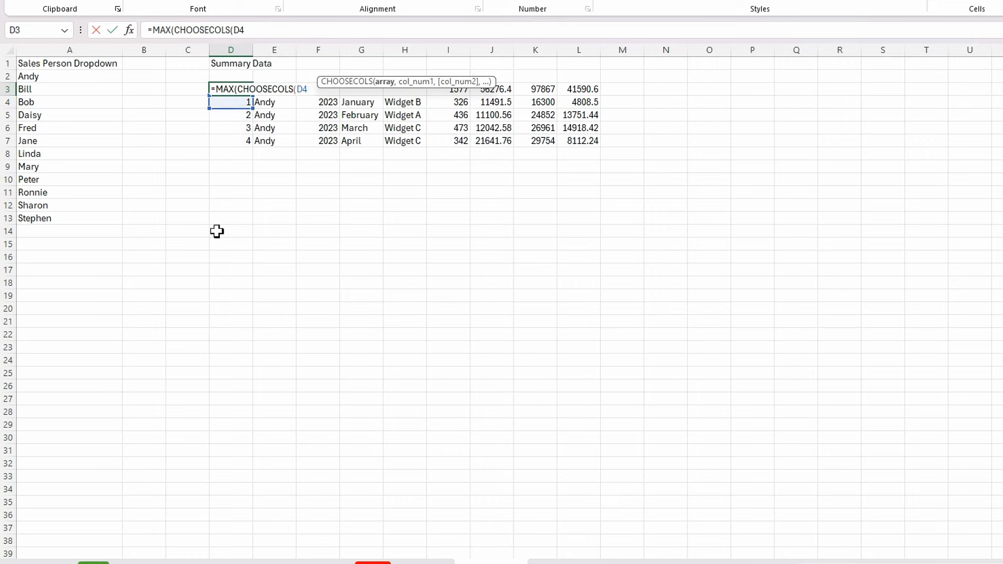
key("BackSpace")
key("BackSpace")
key("BackSpace")
key("BackSpace")
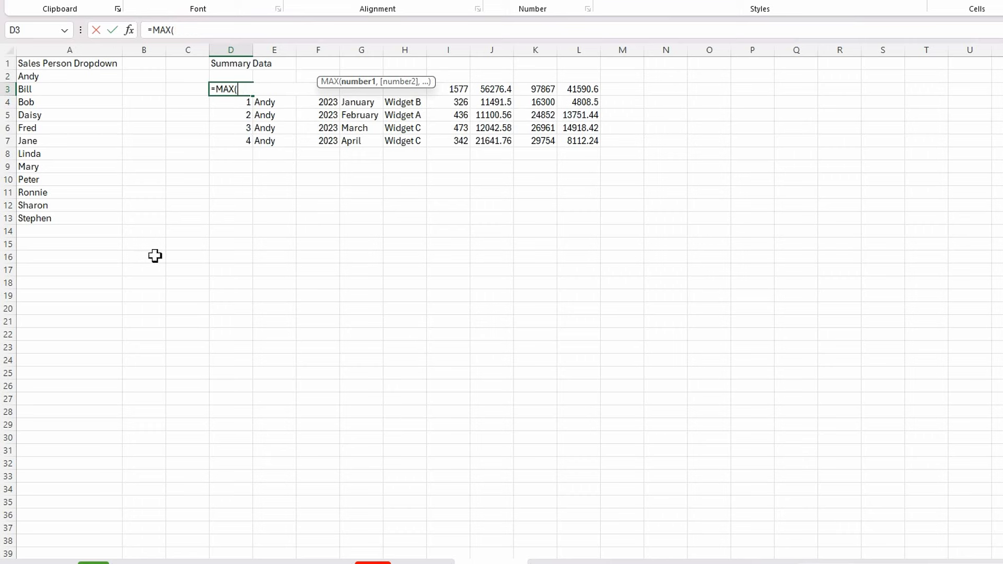
Step: Finish the D3 formula as =MAX(D4#), referencing the spilled row numbers below it
left_click(228, 105)
type("#")
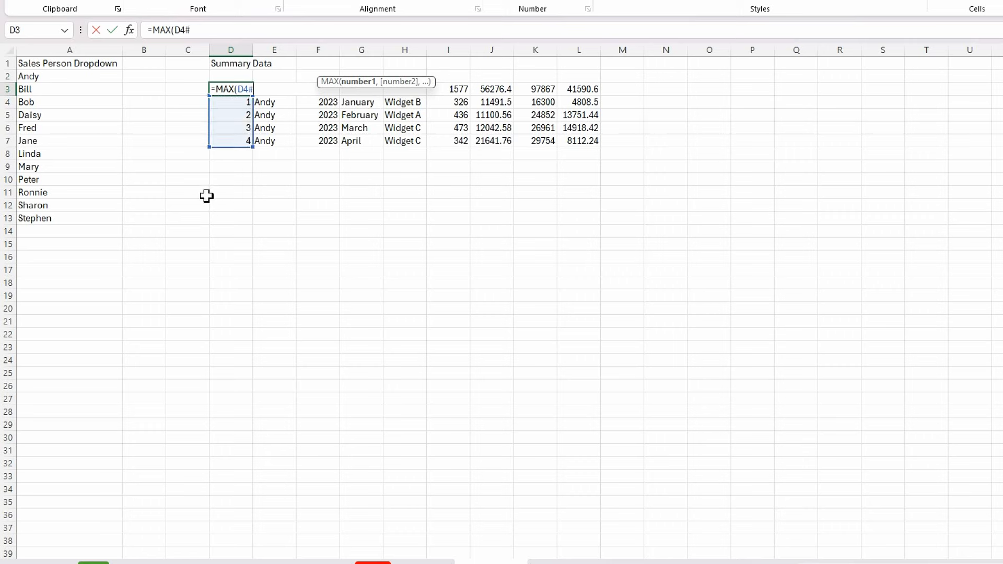
type(")")
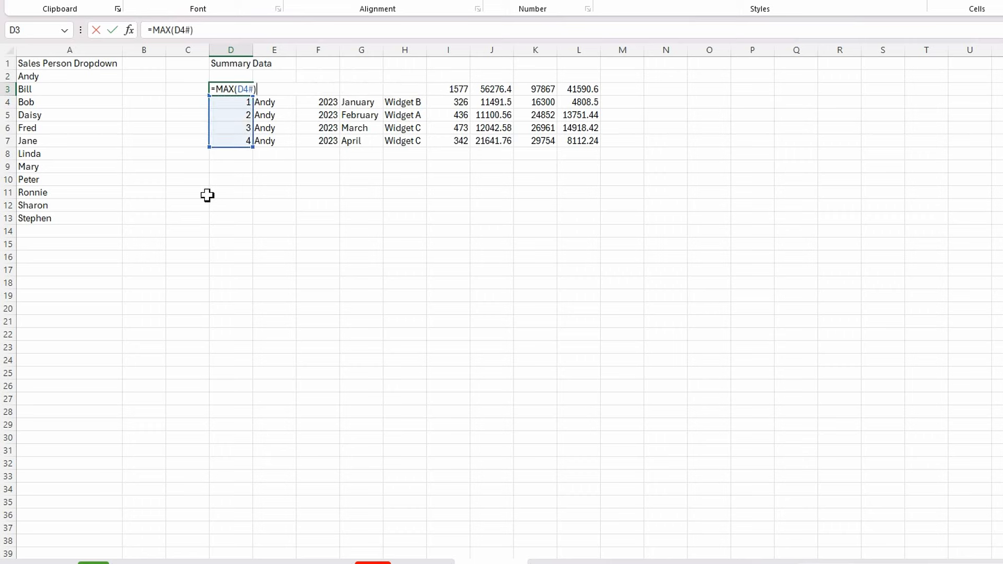
key("Return")
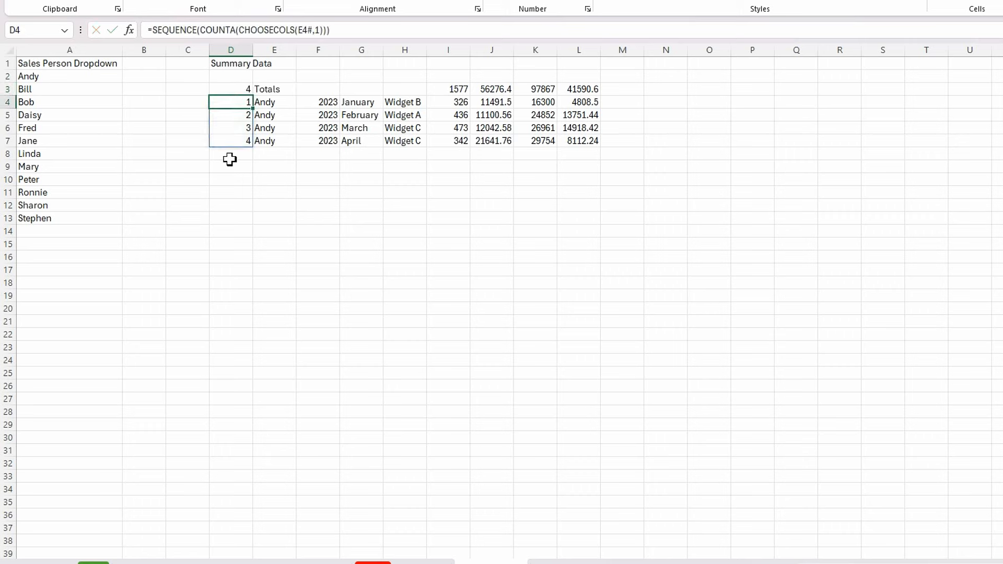
Step: Extend the D3 formula to =MAX(D4#)+1 so the Totals row is numbered after the data rows
left_click(231, 89)
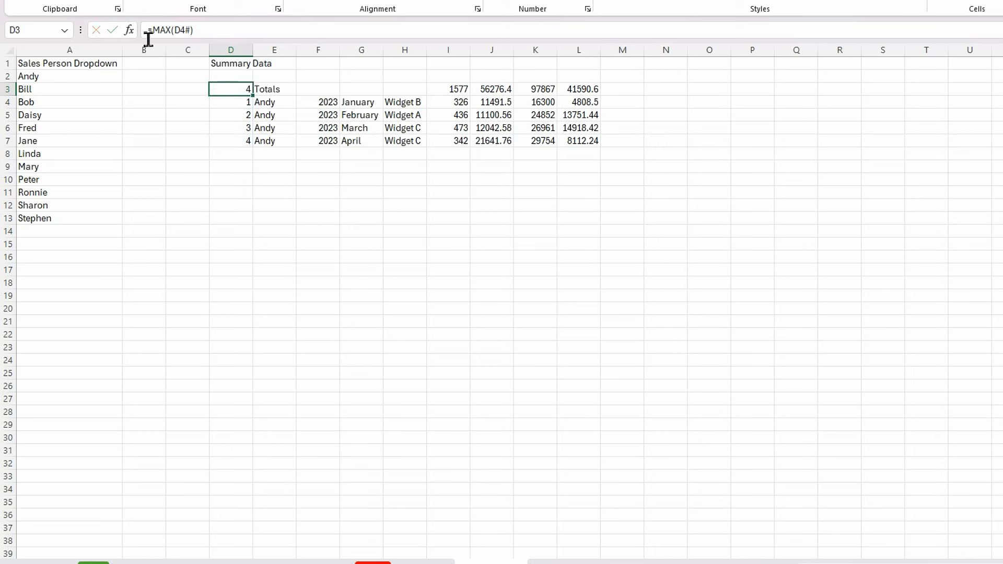
left_click(208, 34)
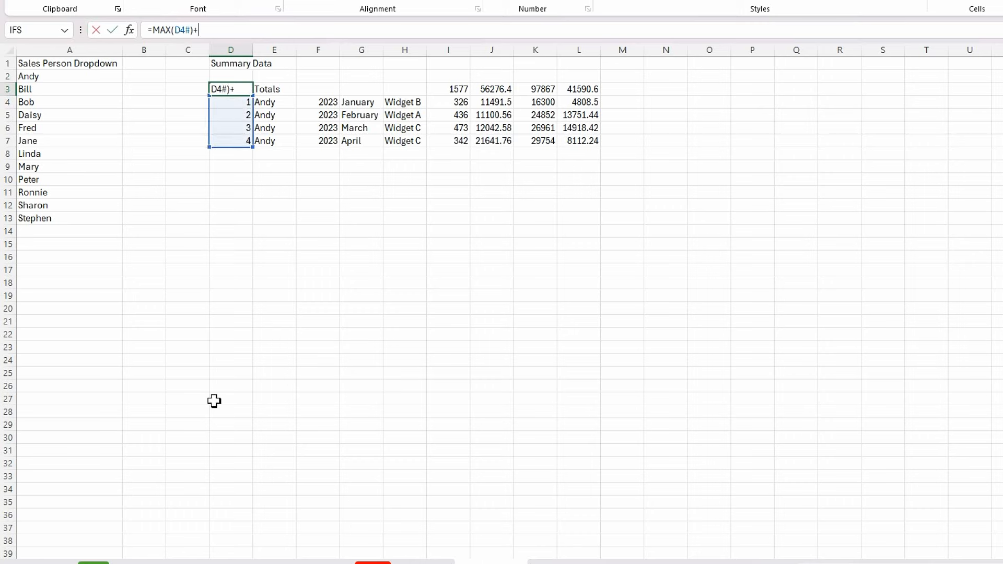
key("Return")
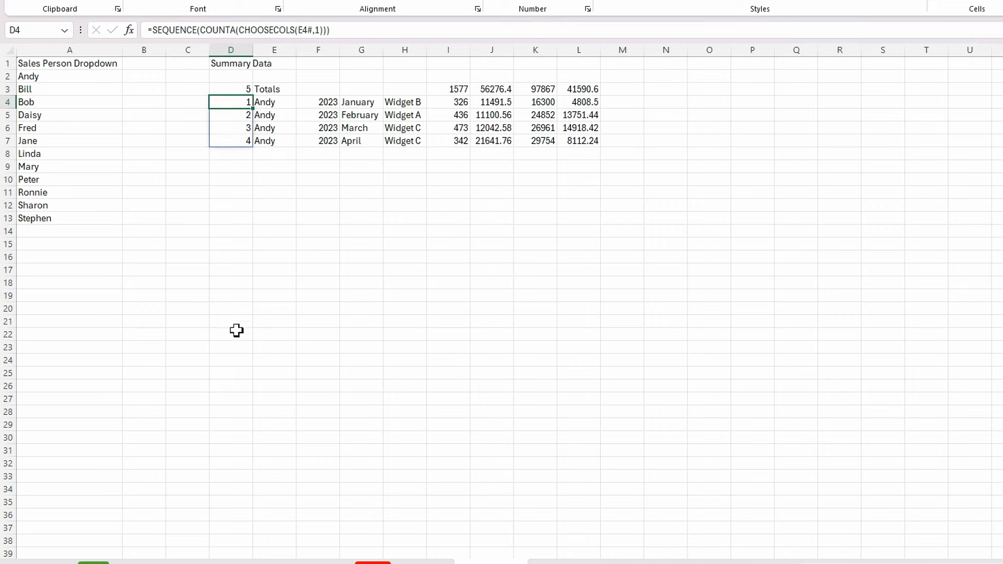
left_click(305, 257)
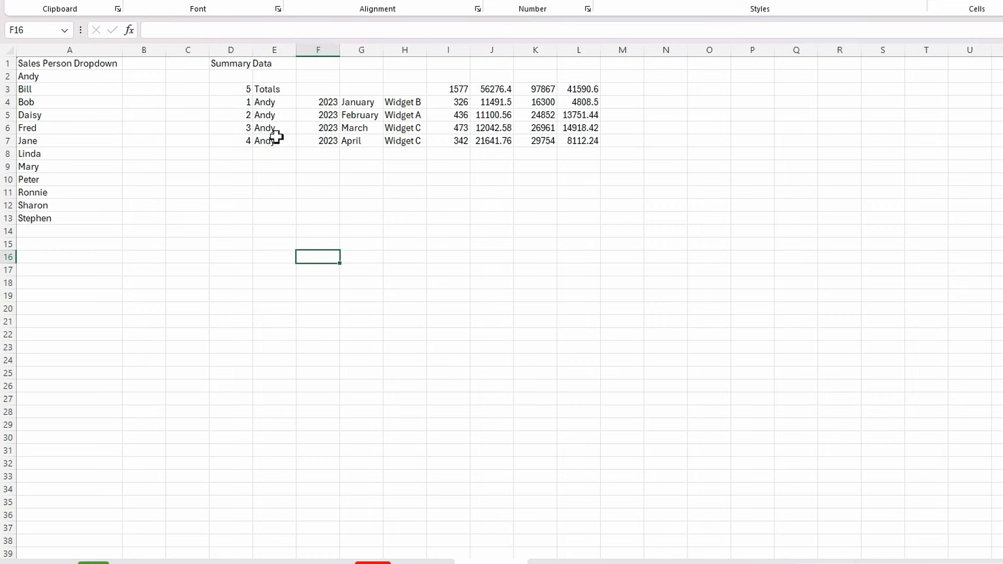
left_click(246, 93)
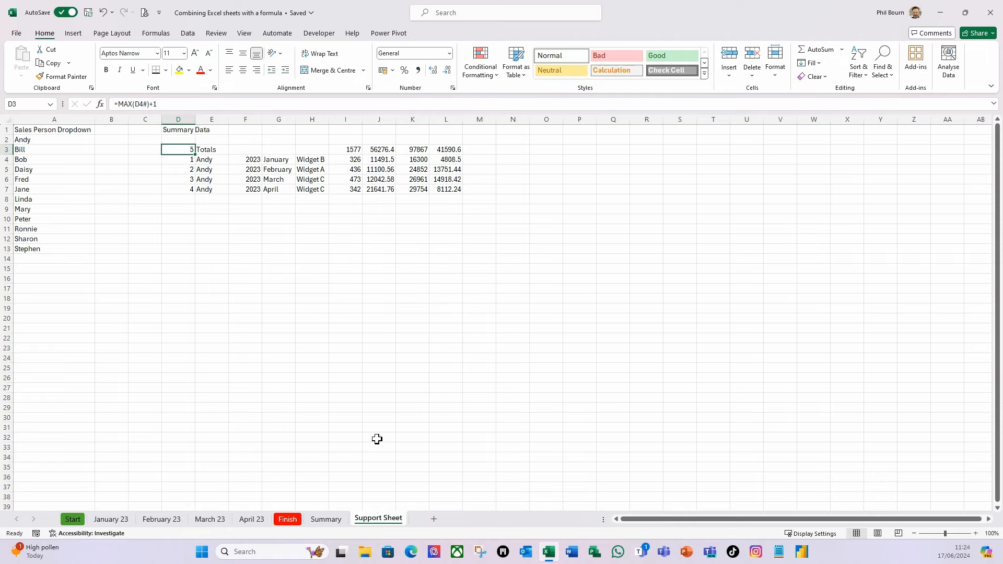
Step: On the Summary sheet, copy the headers in A1:H1 and paste them starting at K3
left_click(326, 520)
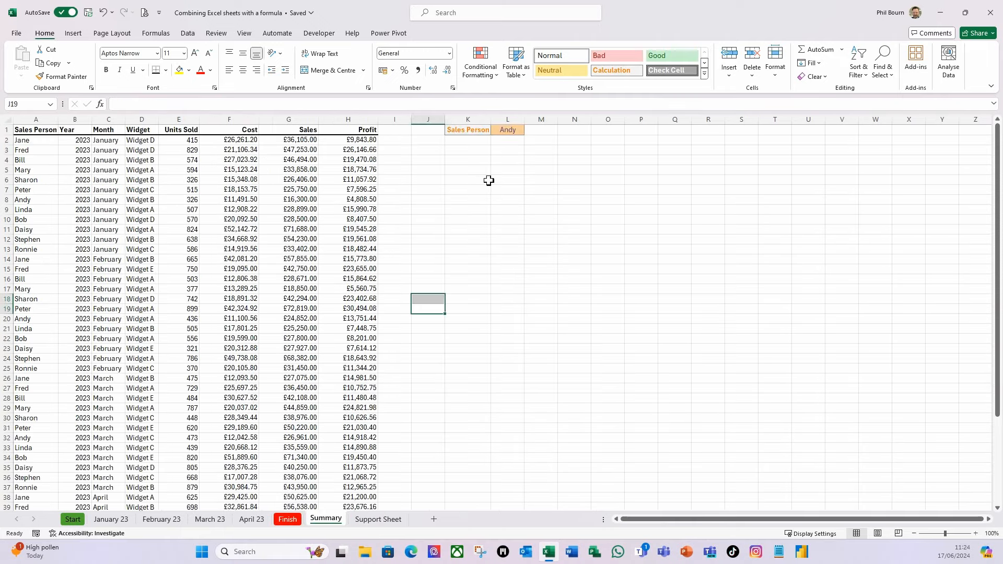
left_click(460, 150)
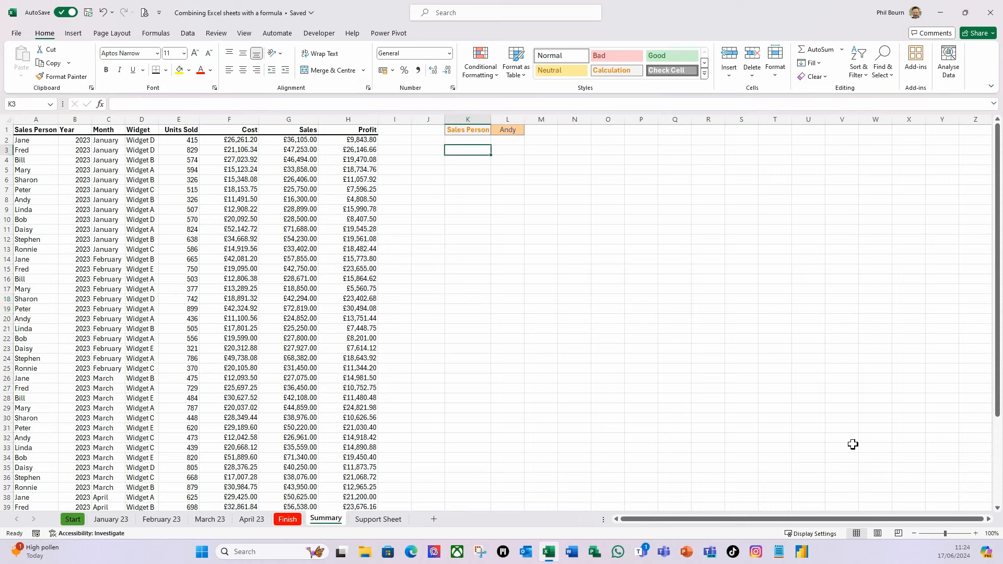
left_click_drag(36, 130, 337, 131)
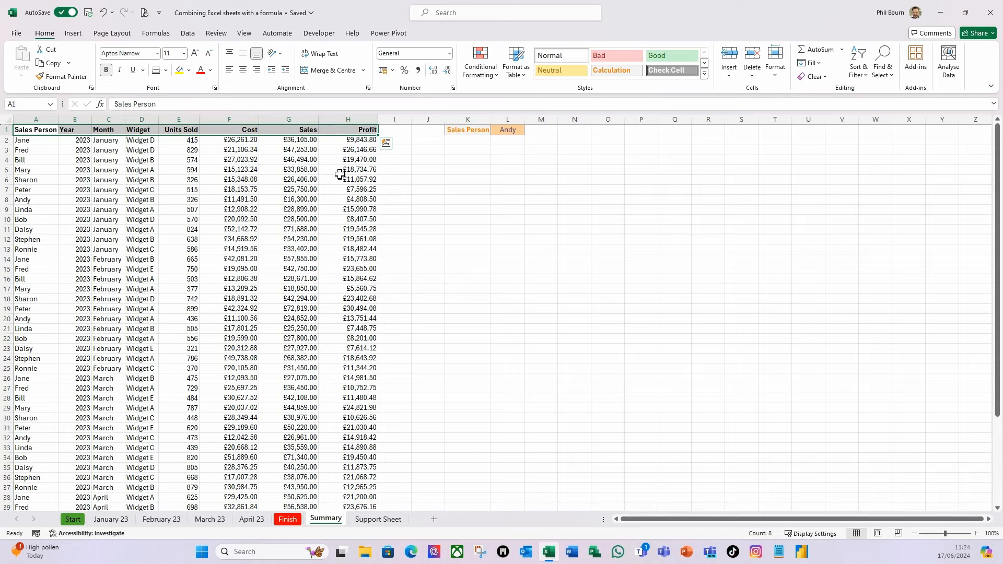
key("ctrl+c")
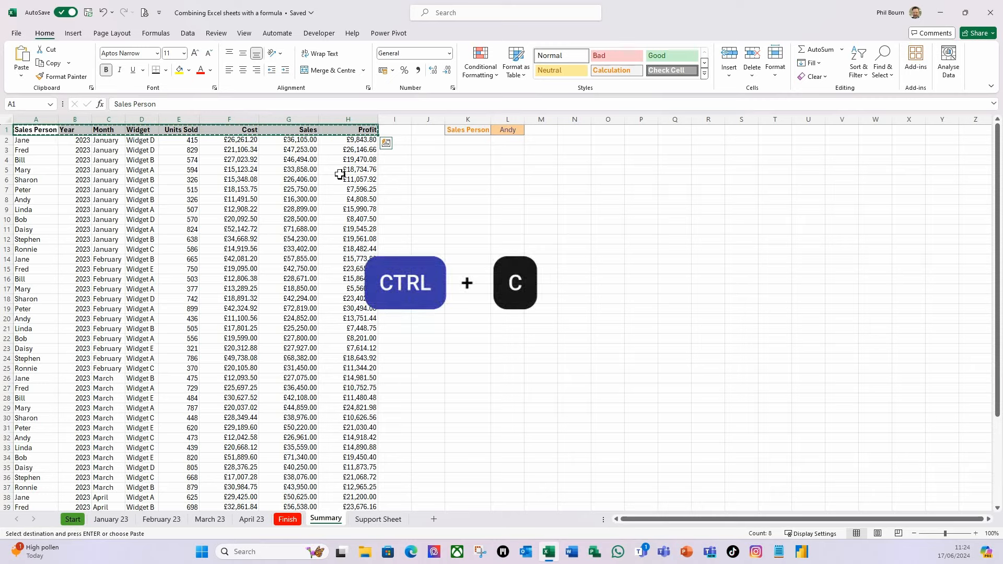
left_click(468, 152)
key("ctrl+v")
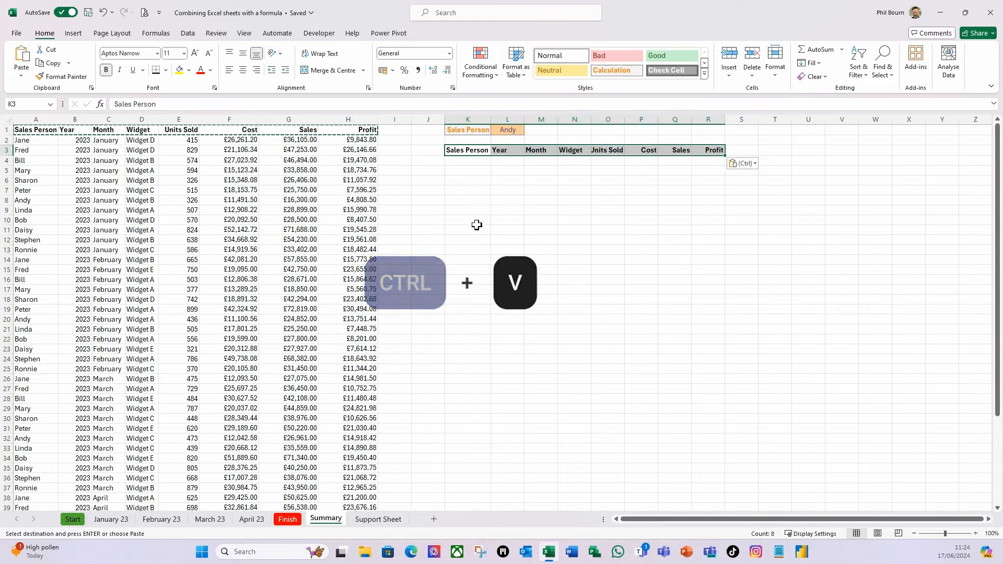
key("Down")
key("Down")
key("Down")
key("Down")
key("Down")
key("Down")
key("Down")
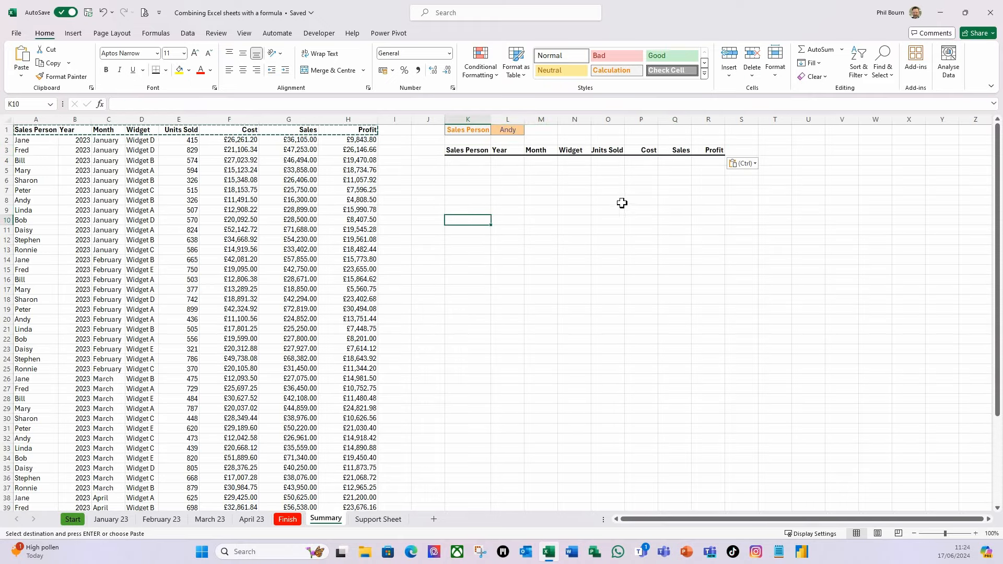
Step: Widen column O on the Summary sheet so the pasted Units Sold header fits
left_click(608, 123)
right_click(610, 124)
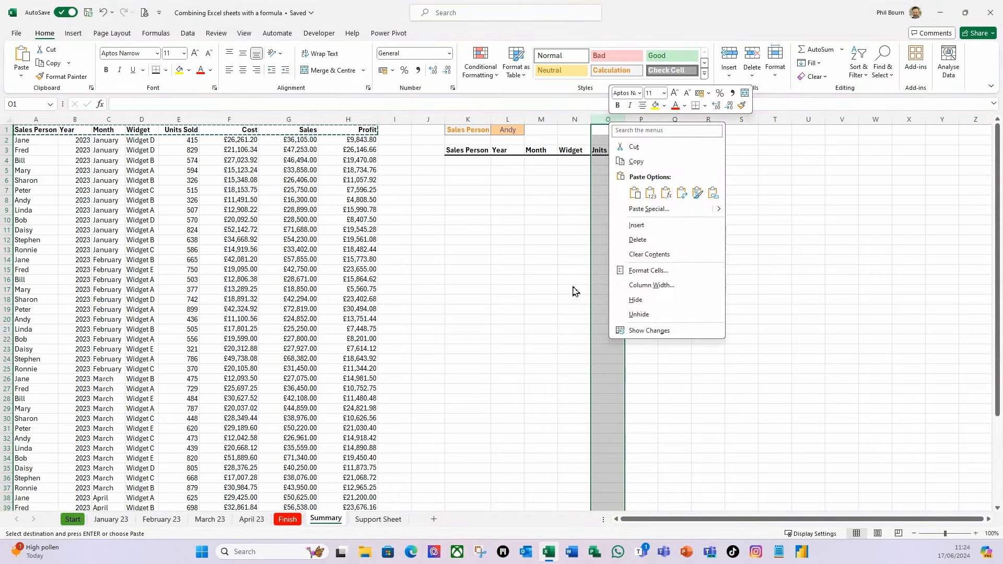
left_click(650, 285)
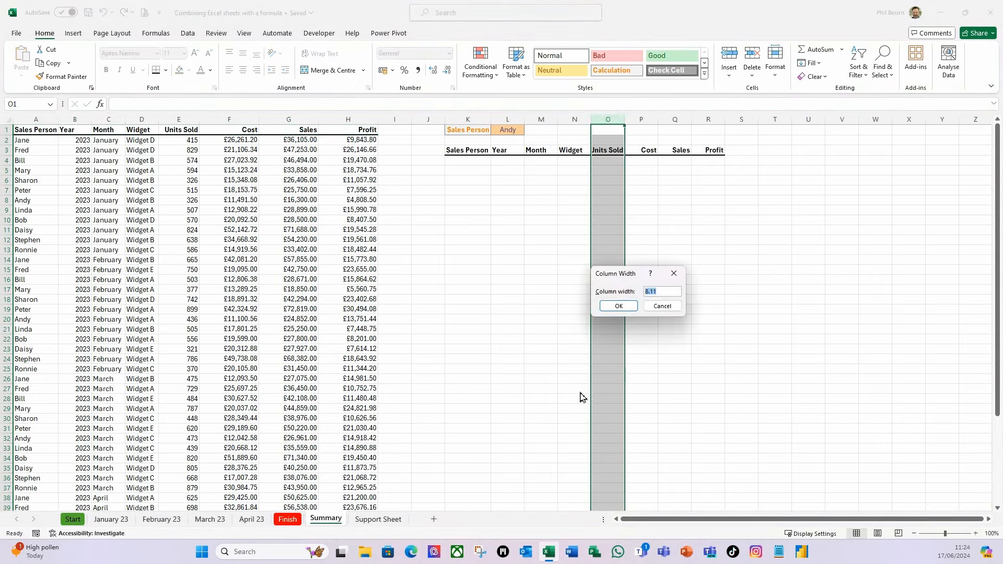
type("1")
key("Return")
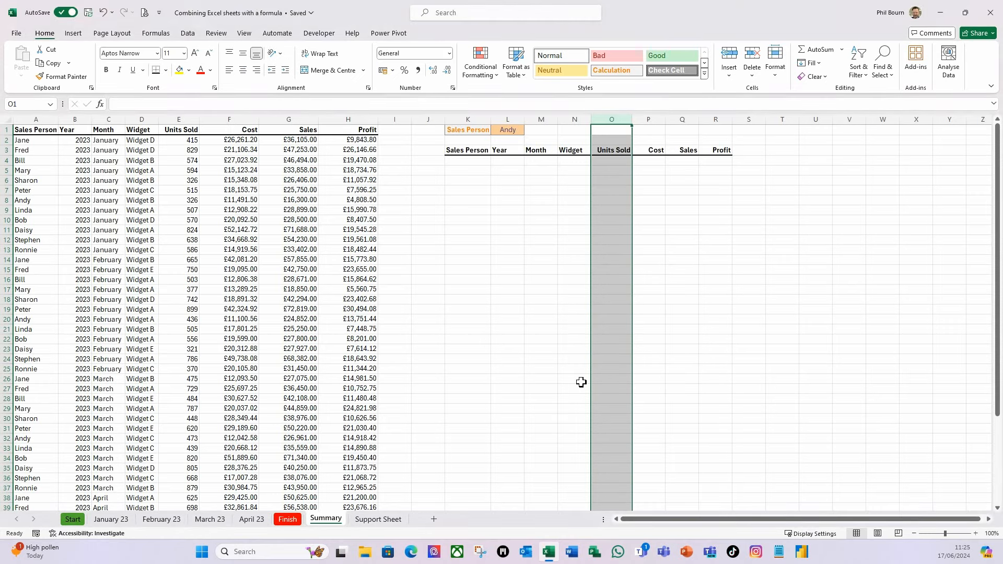
Step: Format column O as Number with the 1000 separator and 0 decimal places
key("ctrl+1")
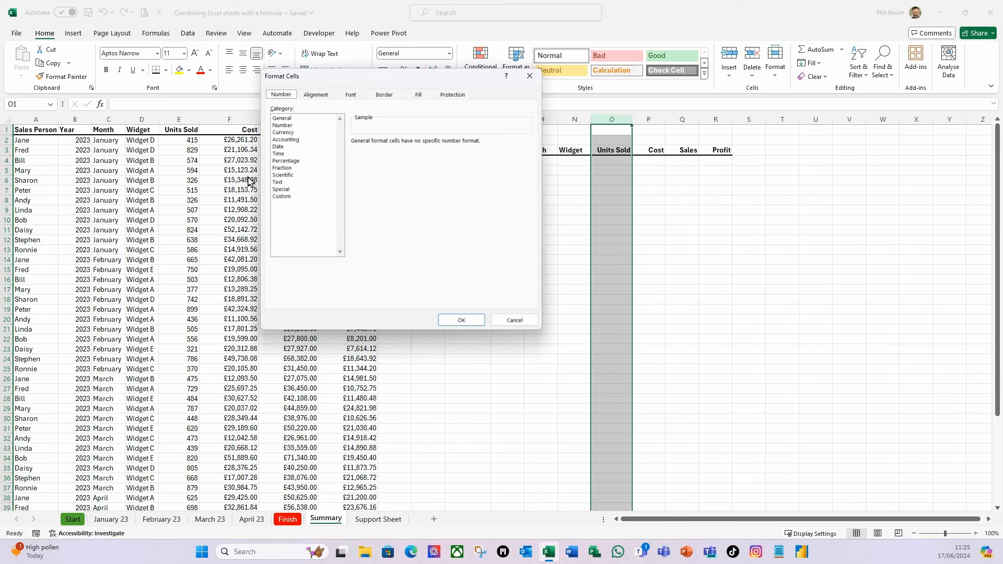
left_click(288, 126)
left_click(354, 155)
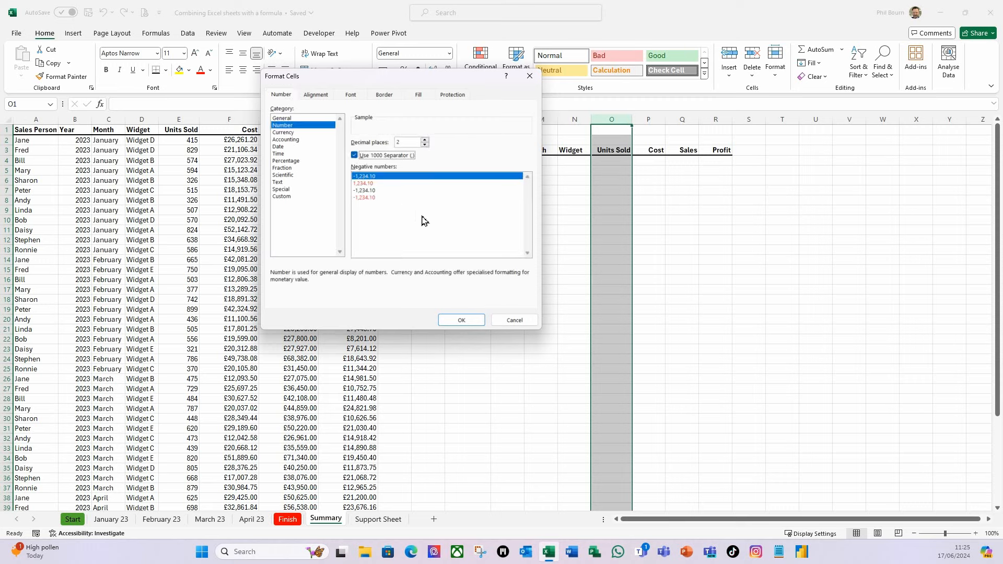
left_click(425, 146)
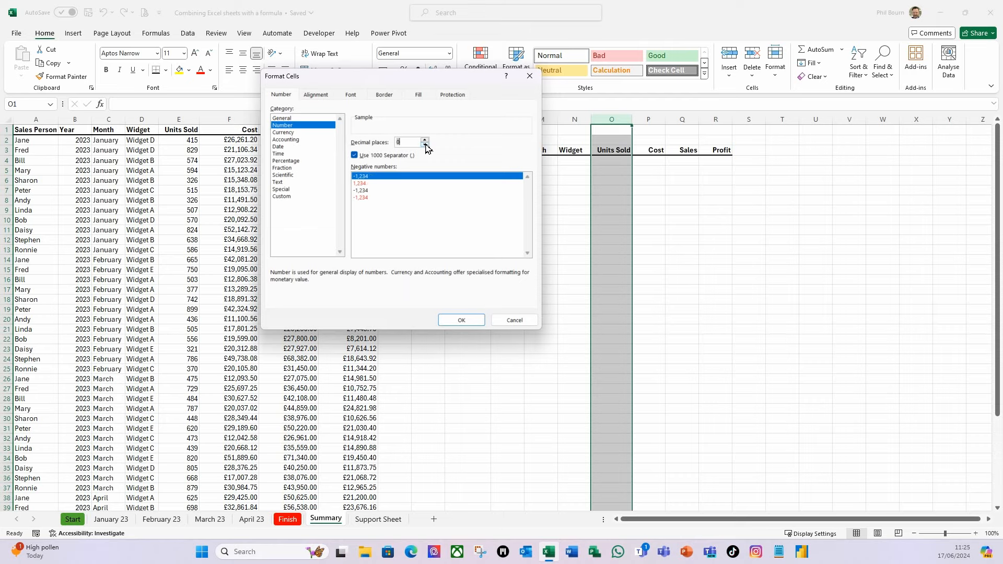
left_click(462, 320)
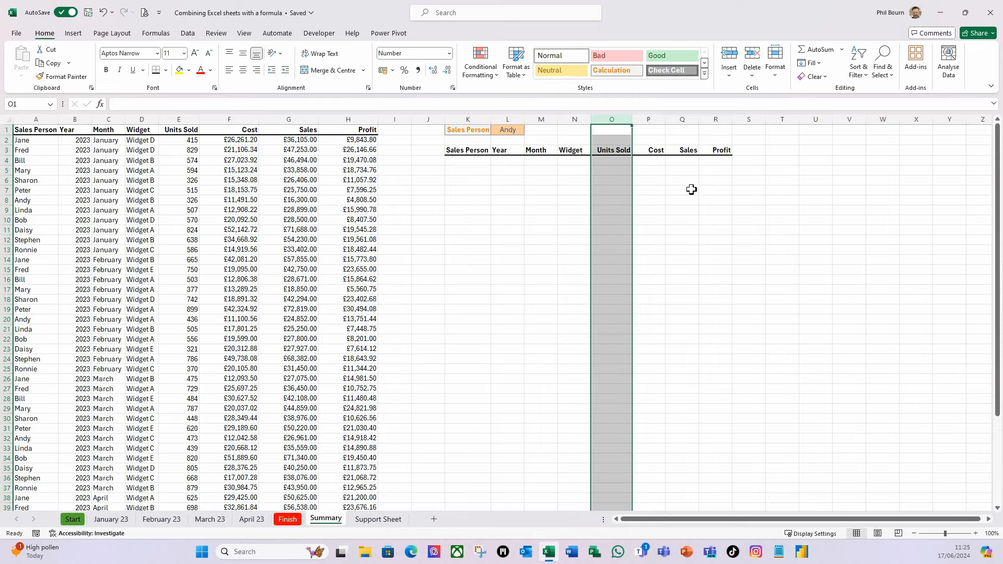
Step: Set the width of columns P to R on the Summary sheet to 15
left_click_drag(654, 121, 711, 120)
right_click(655, 121)
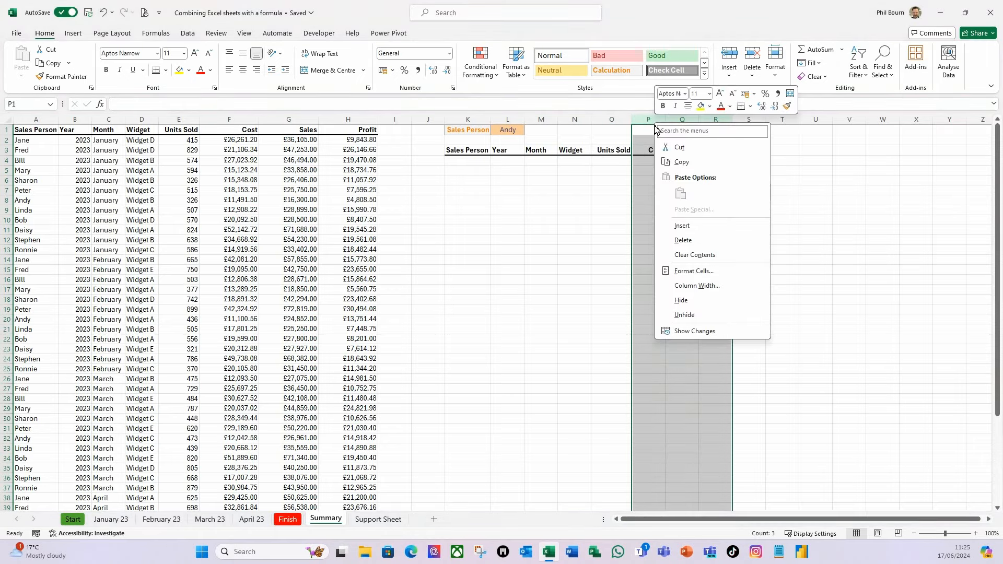
left_click(690, 288)
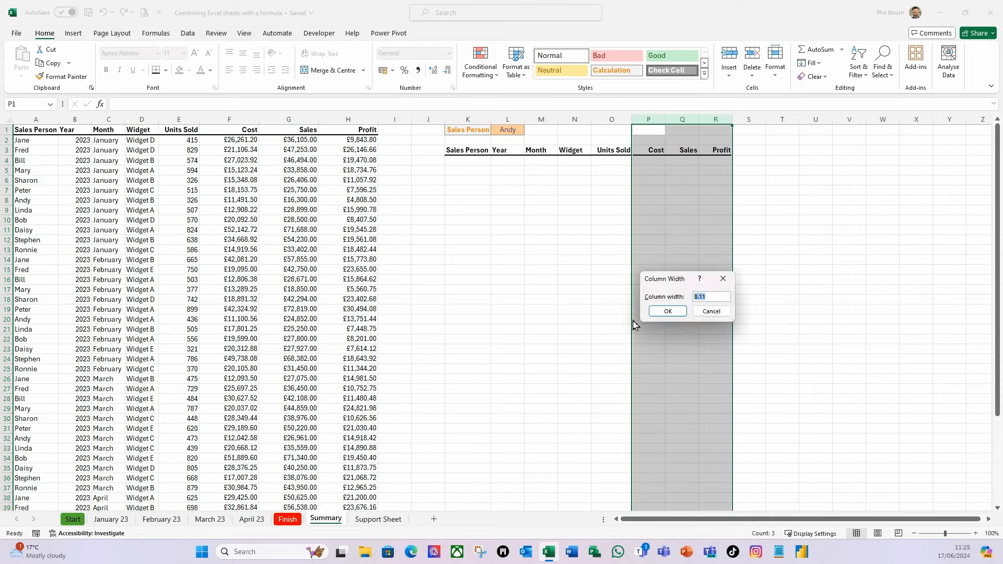
type("15")
key("Return")
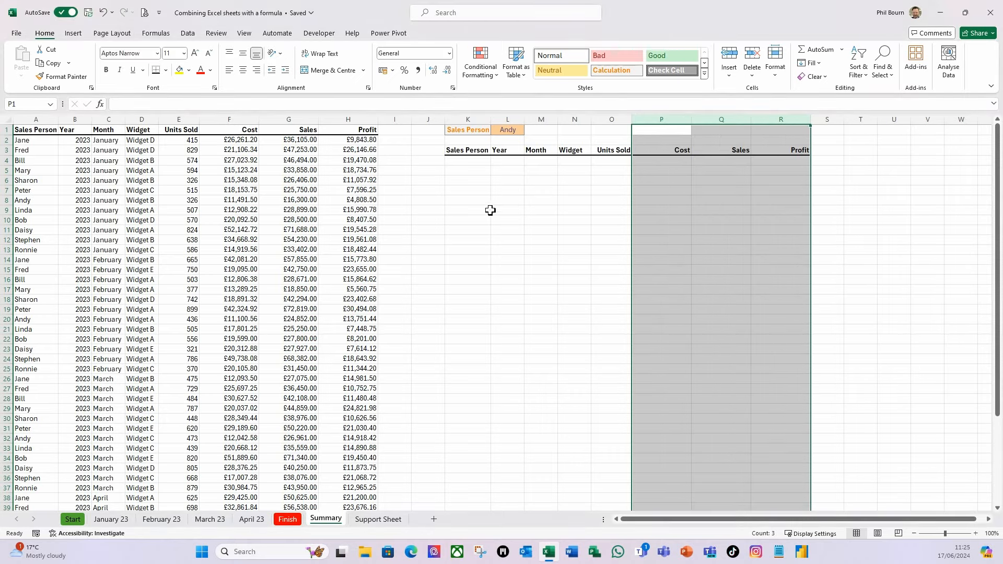
Step: Format the Cost, Sales and Profit columns P to R as Currency
left_click(448, 54)
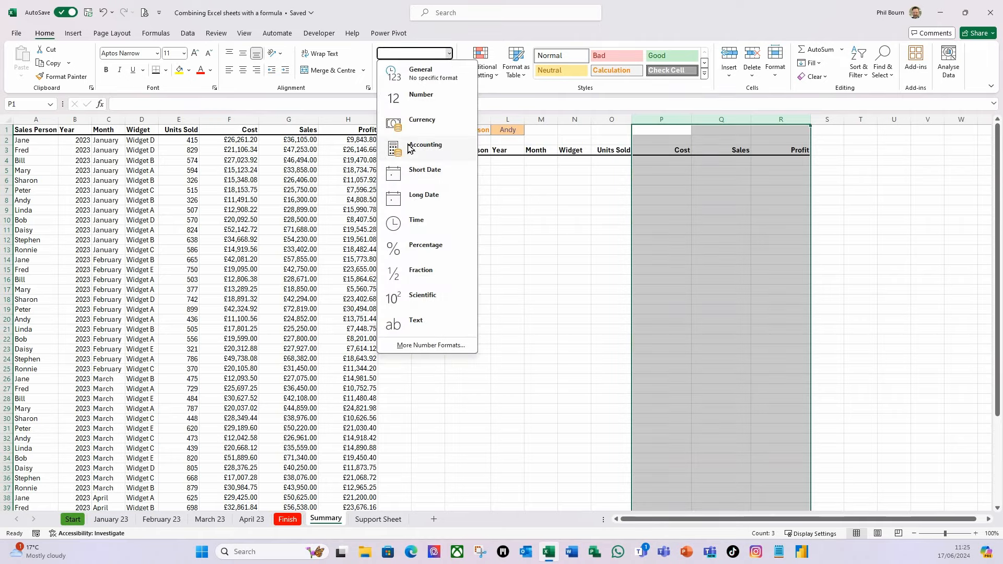
left_click(418, 128)
left_click(575, 258)
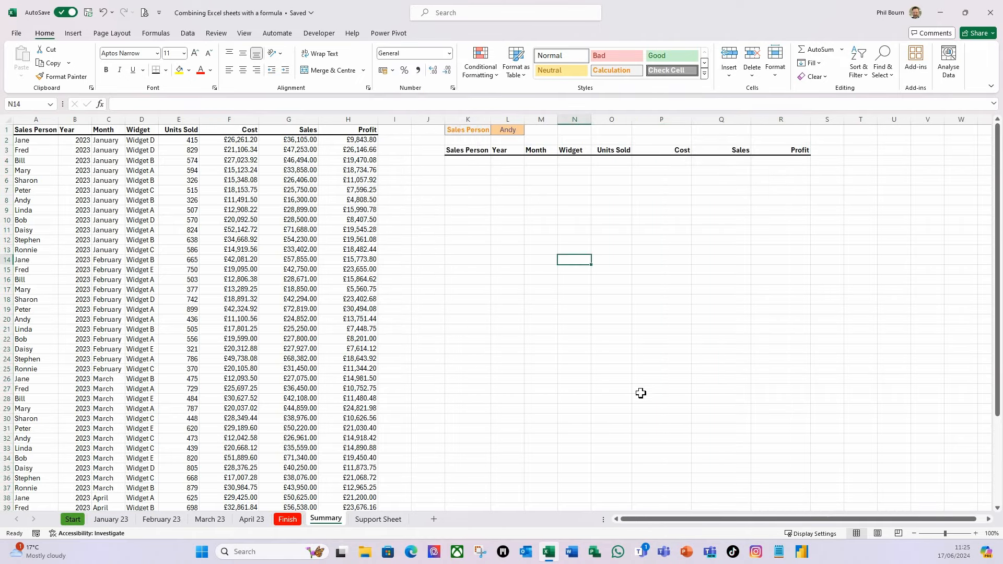
Step: Enter =SORT('Support Sheet'!D3:L5000) in cell K4 of the Summary sheet
left_click(453, 161)
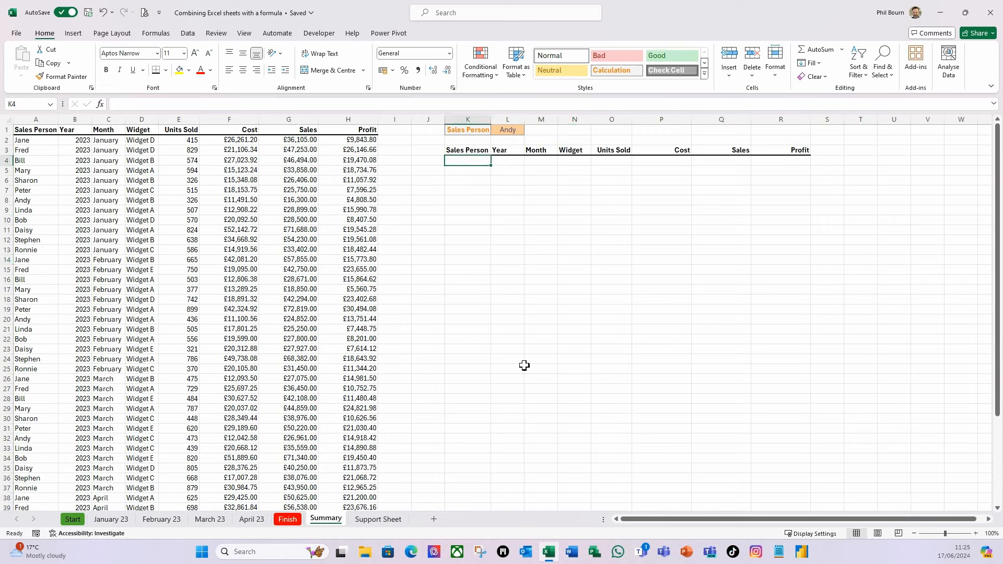
type("=so")
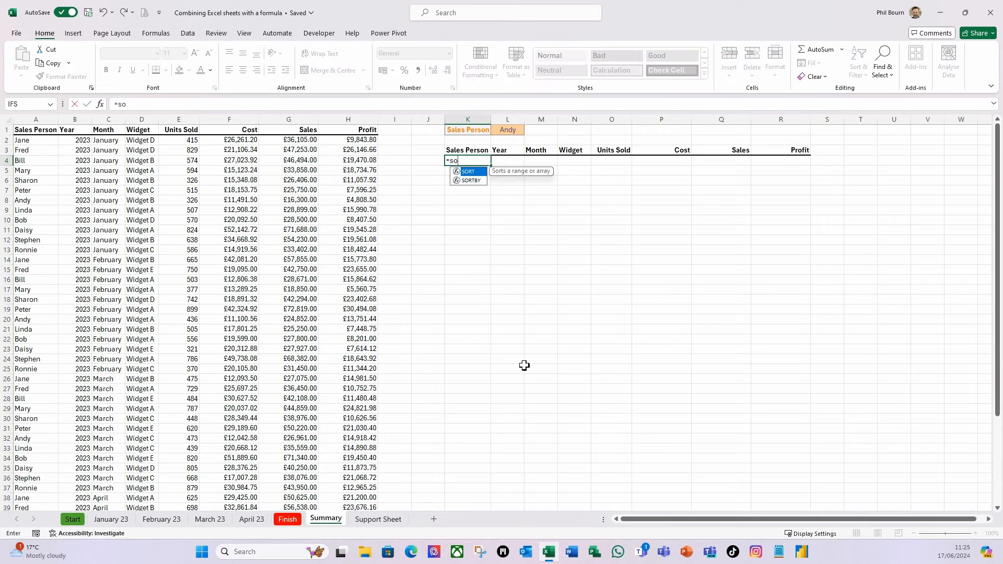
key("Tab")
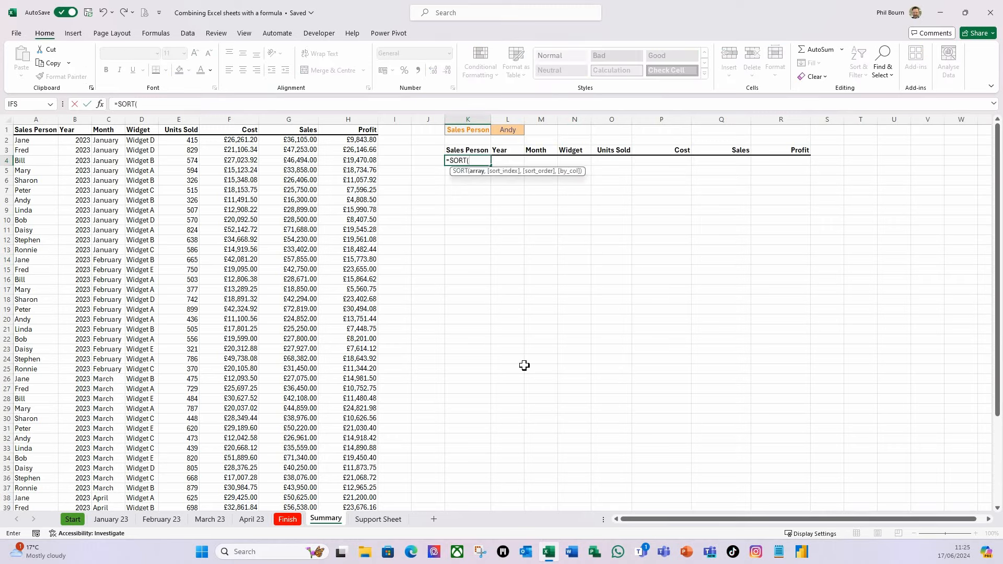
left_click(378, 518)
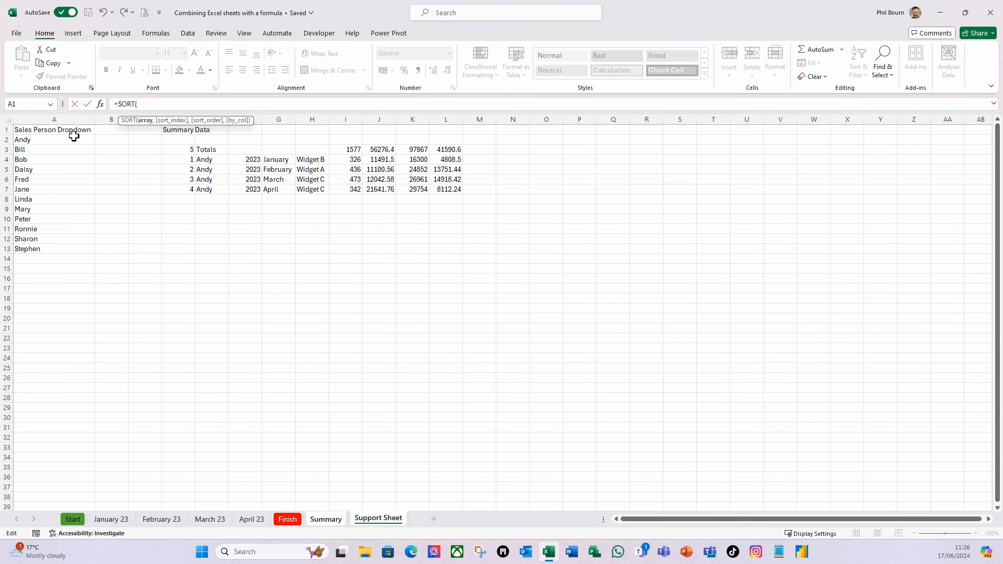
left_click_drag(178, 151, 447, 191)
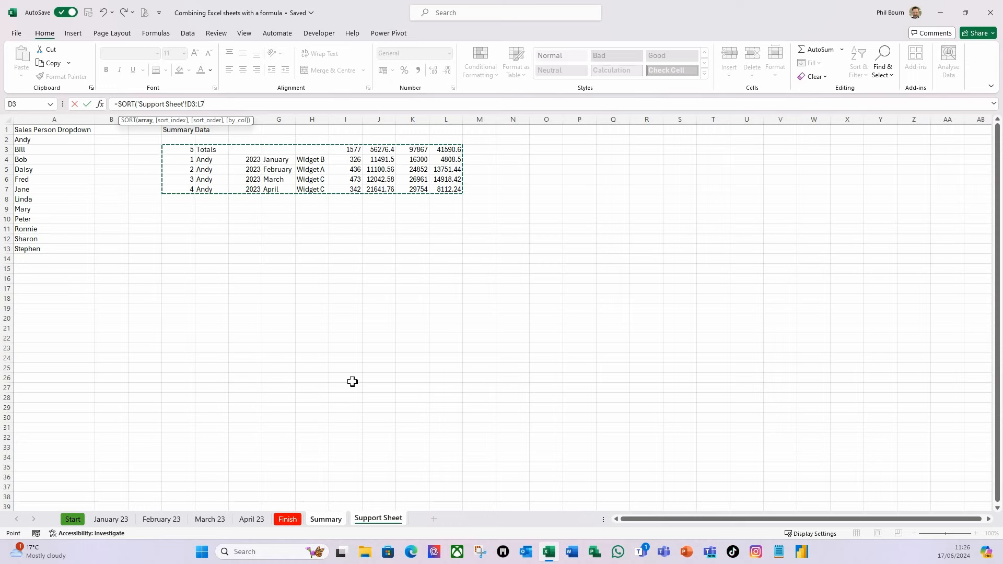
key("BackSpace")
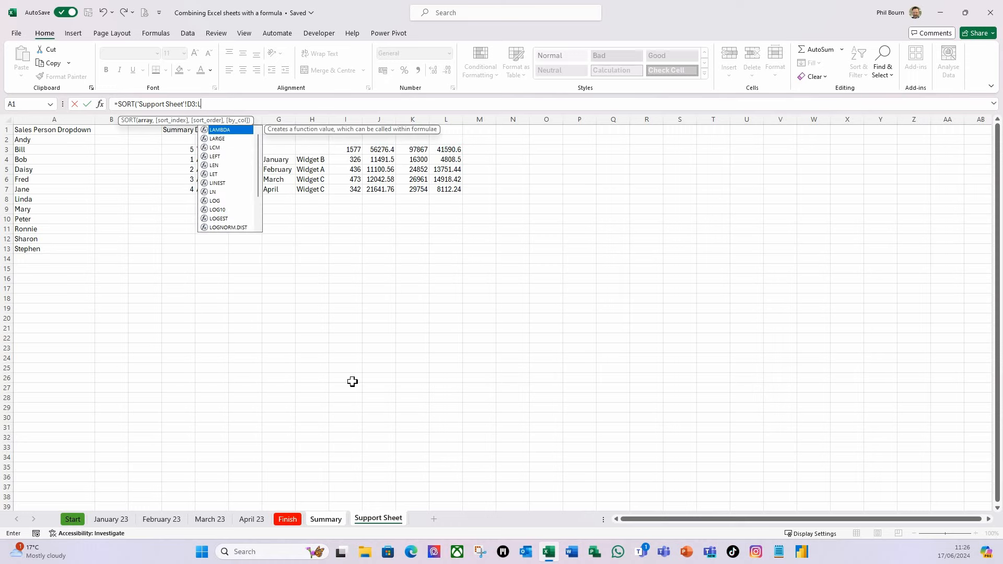
type("5000")
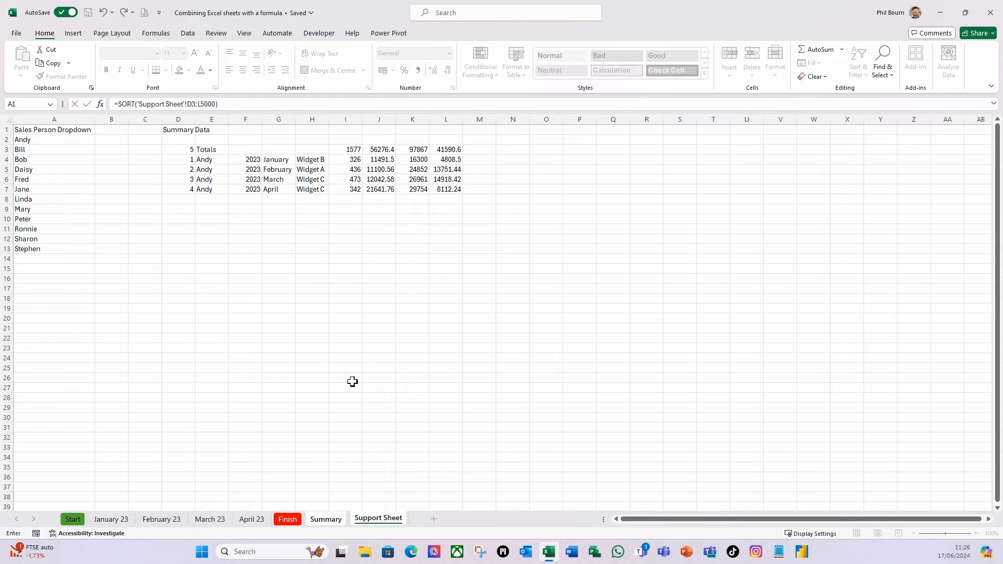
key("Return")
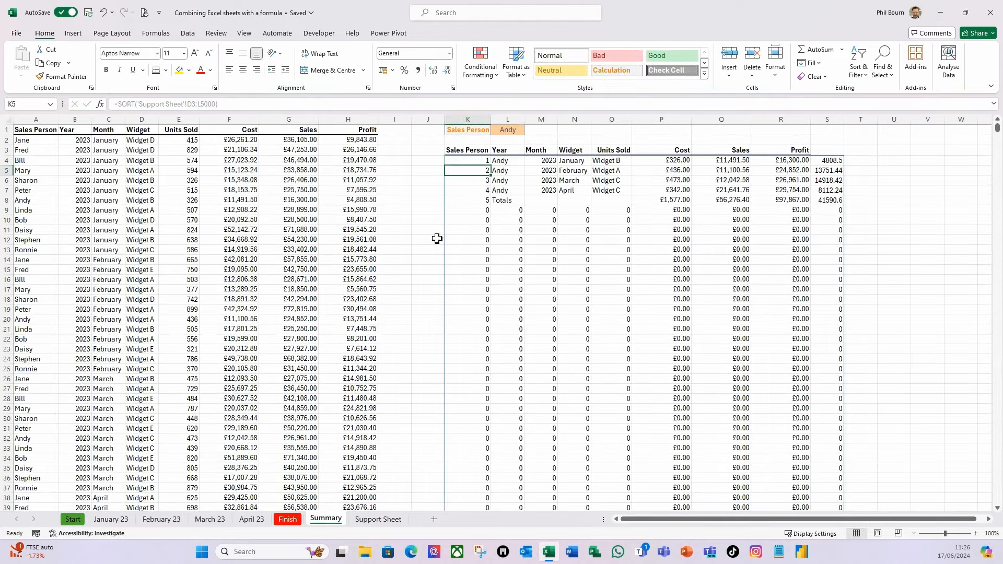
Step: Wrap the K4 formula in LET on separate lines, assigning the SORT('Support Sheet'!D3:L5000) result to the name myData1
left_click(475, 163)
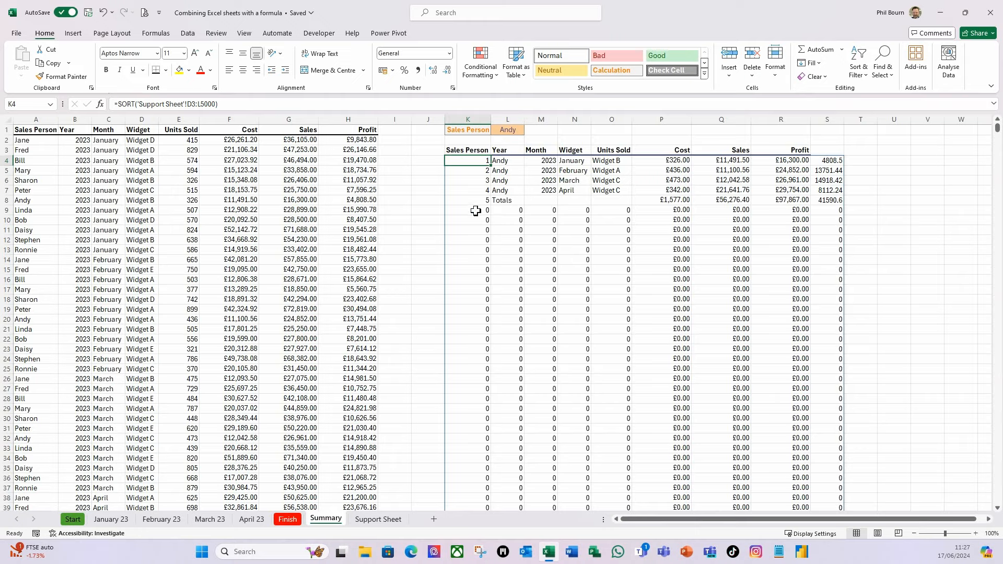
left_click(116, 105)
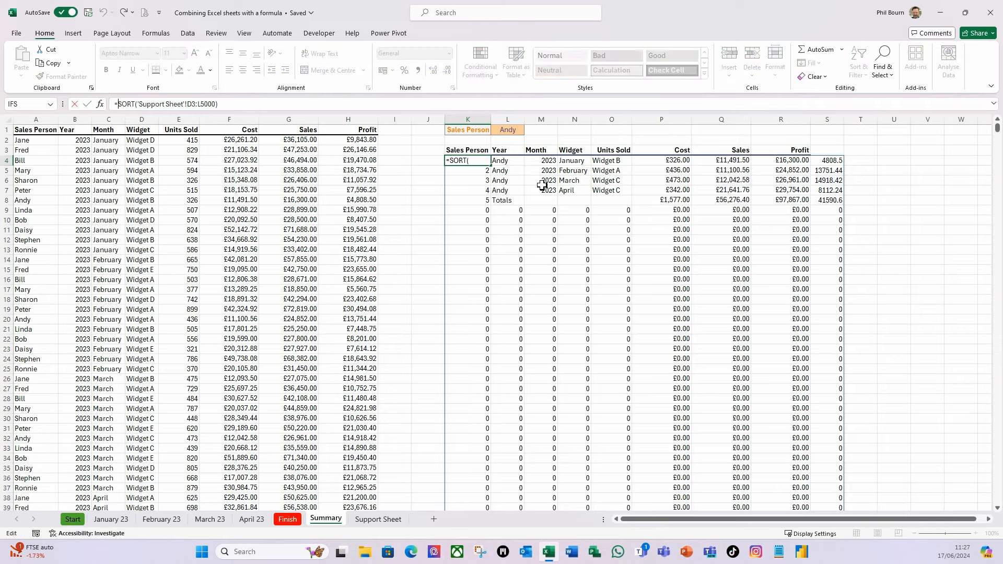
left_click(994, 104)
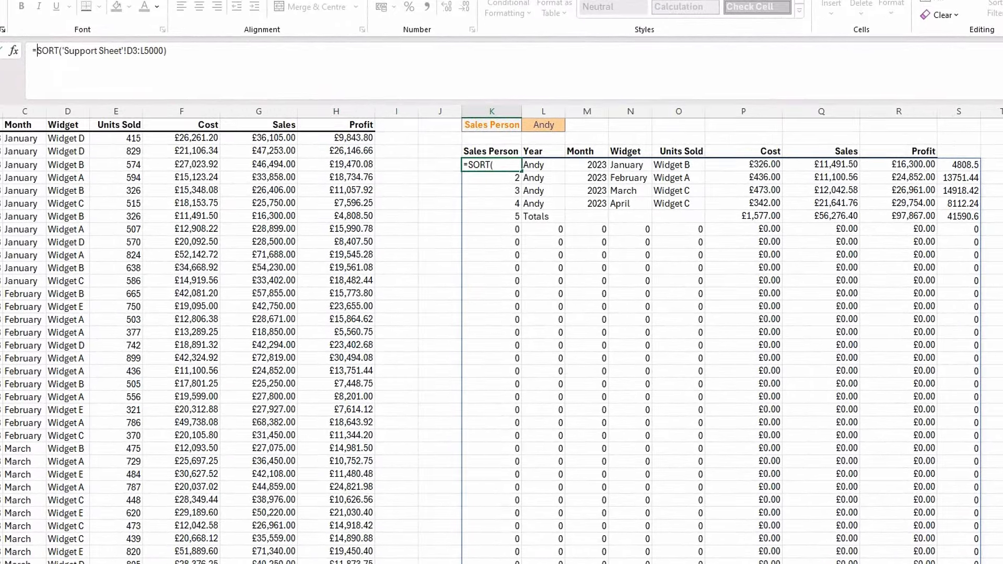
type("let(")
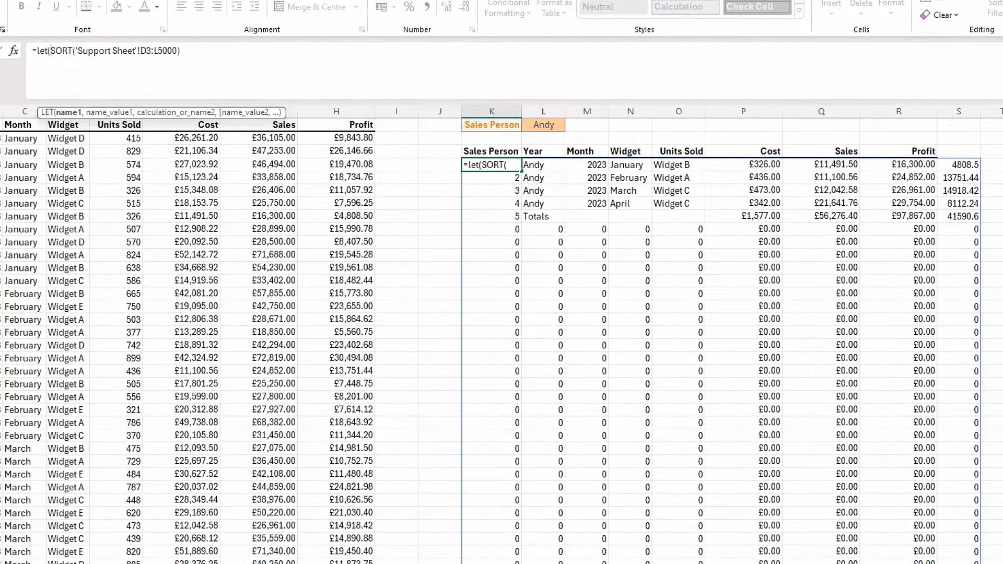
key("alt+Return")
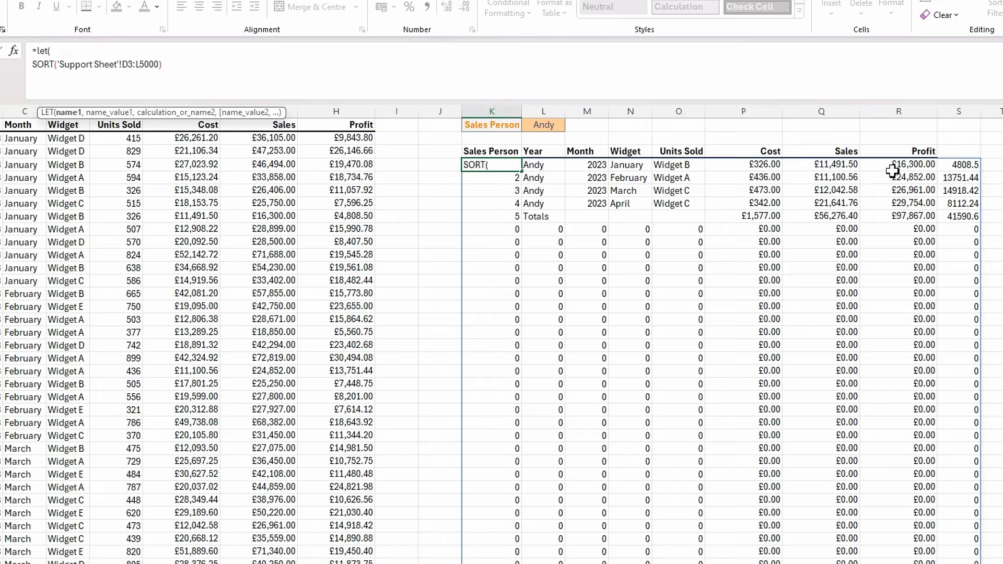
type("myData")
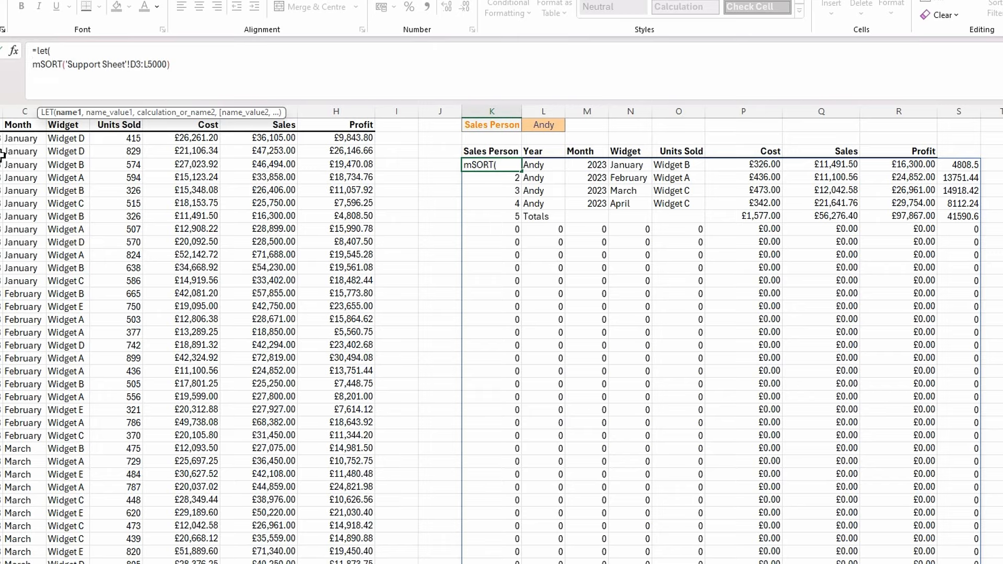
type("1,")
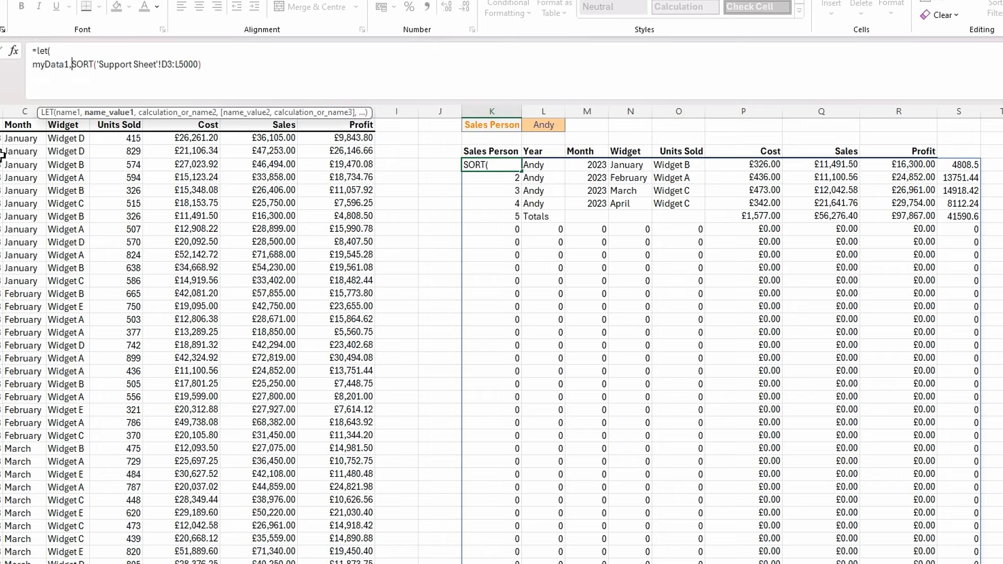
left_click(210, 75)
type(",")
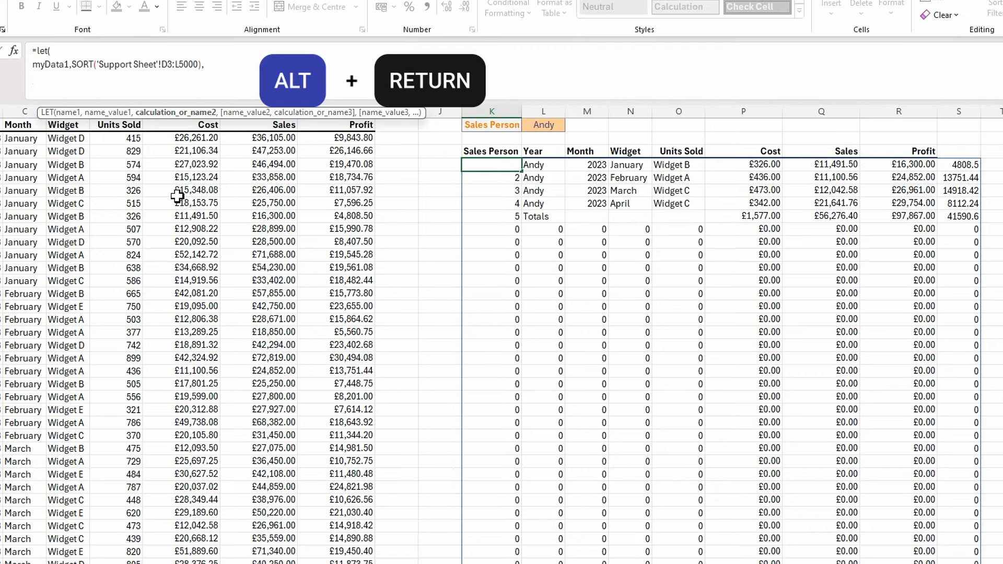
Step: Add a second LET name, myData2, on a new line and begin its value as a FILTER of myData1
type("myDa")
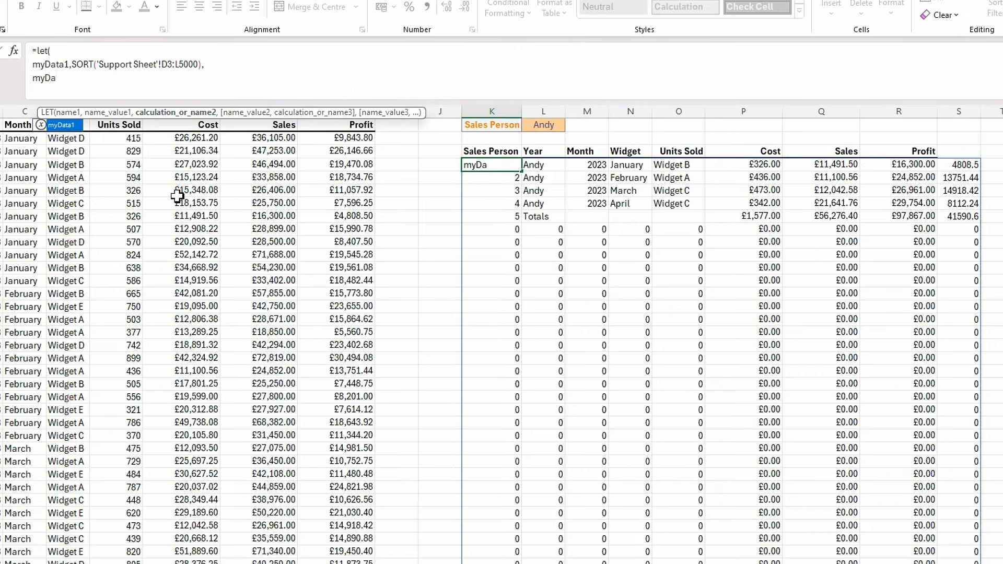
type("ta2")
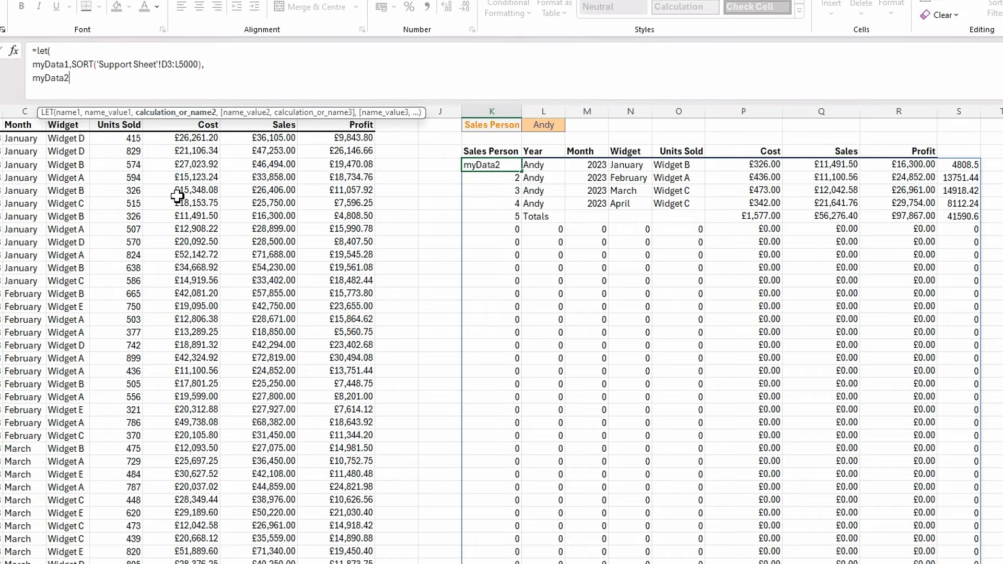
type(",")
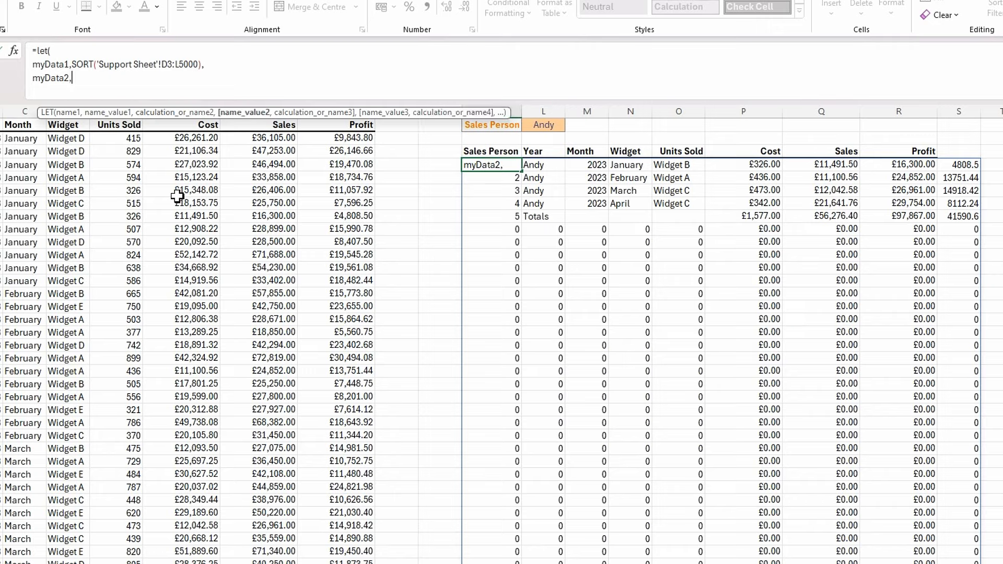
type("filter")
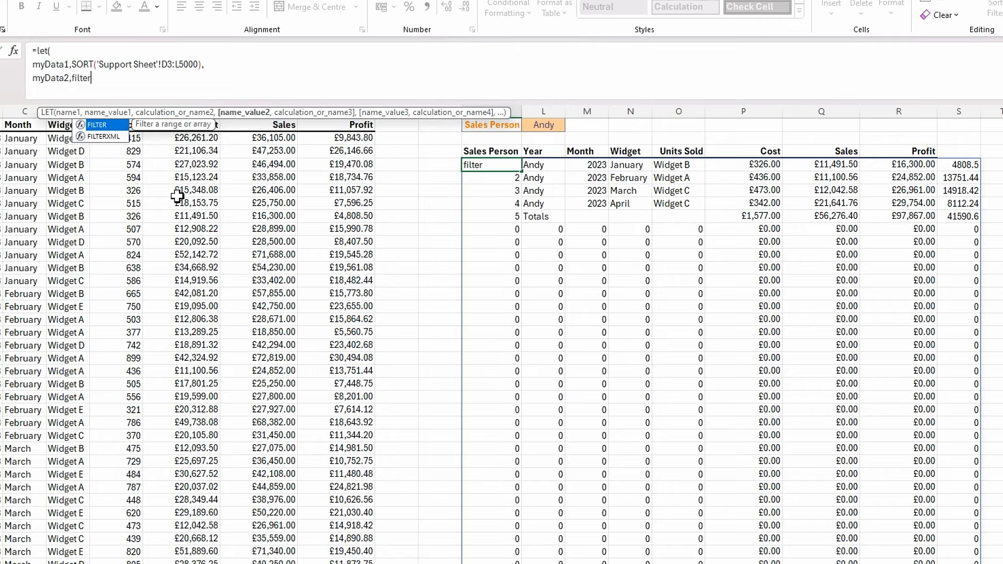
key("Tab")
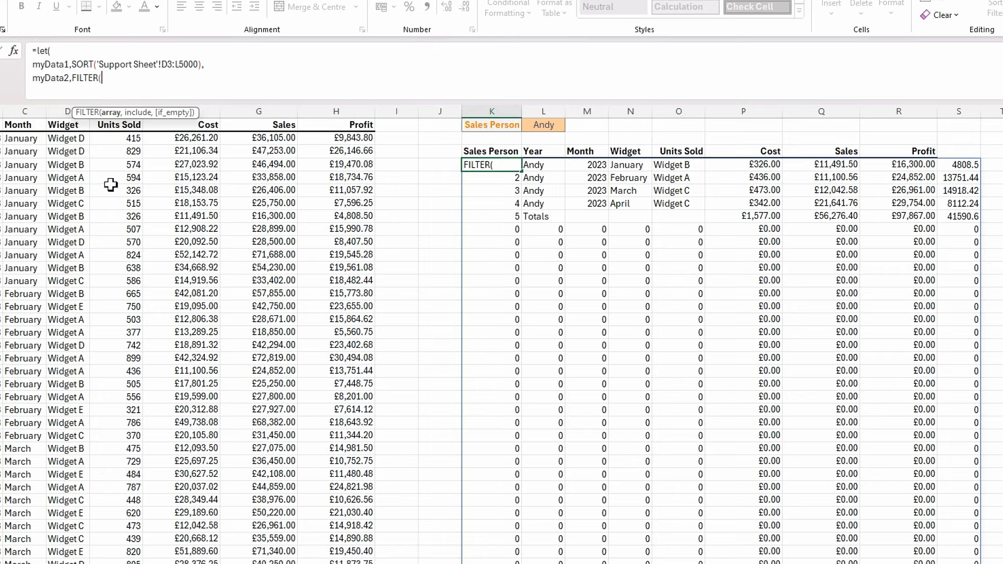
type("myDa")
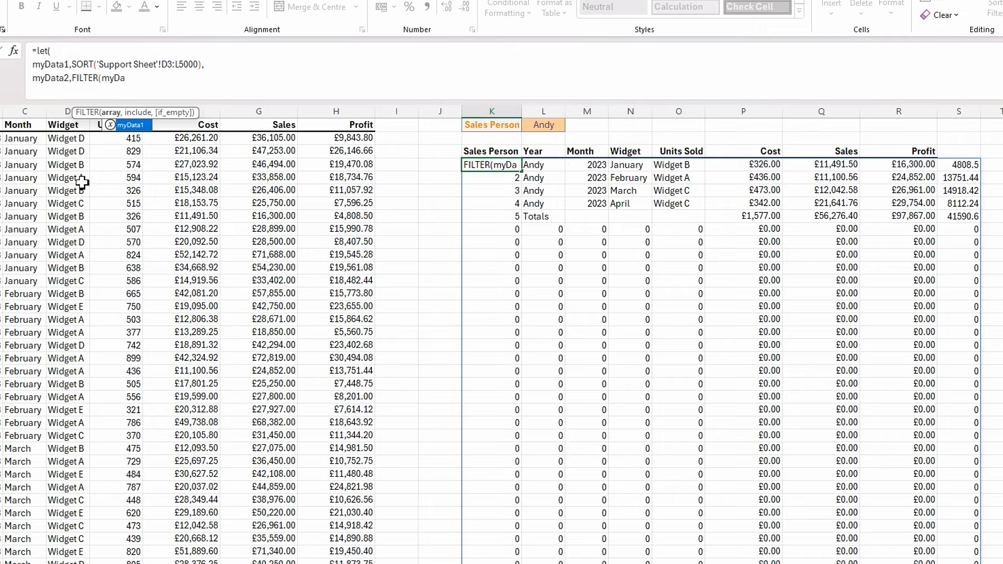
double_click(133, 126)
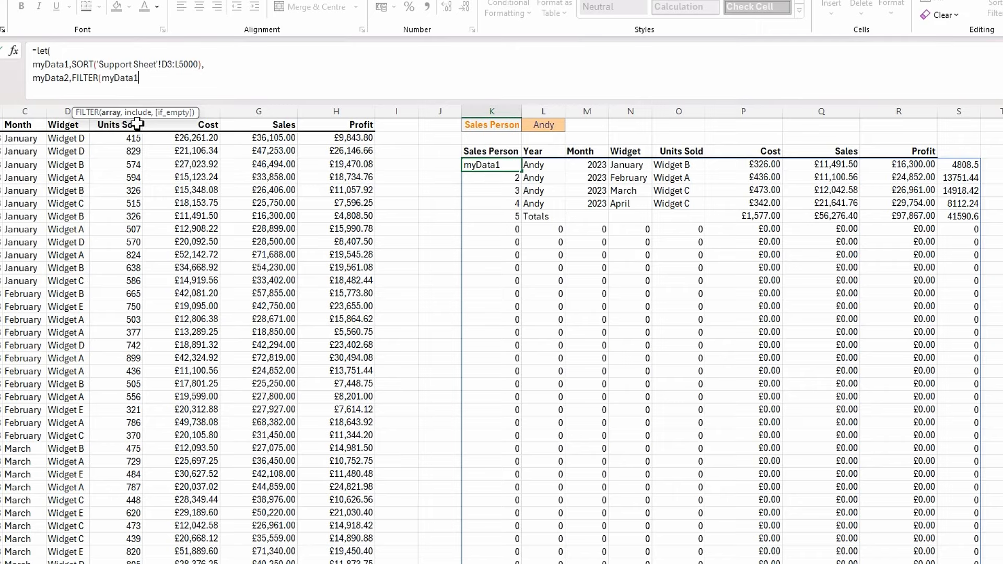
type(",")
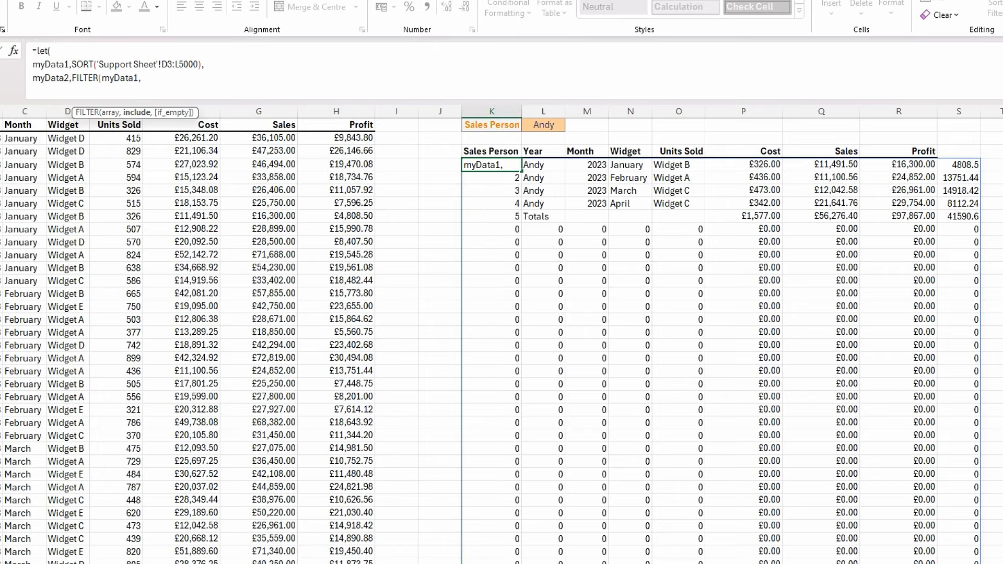
Step: Complete the myData2 FILTER with the include array {0,1,1,1,1,1,1,1,1} to exclude the numbering column
type("{0,")
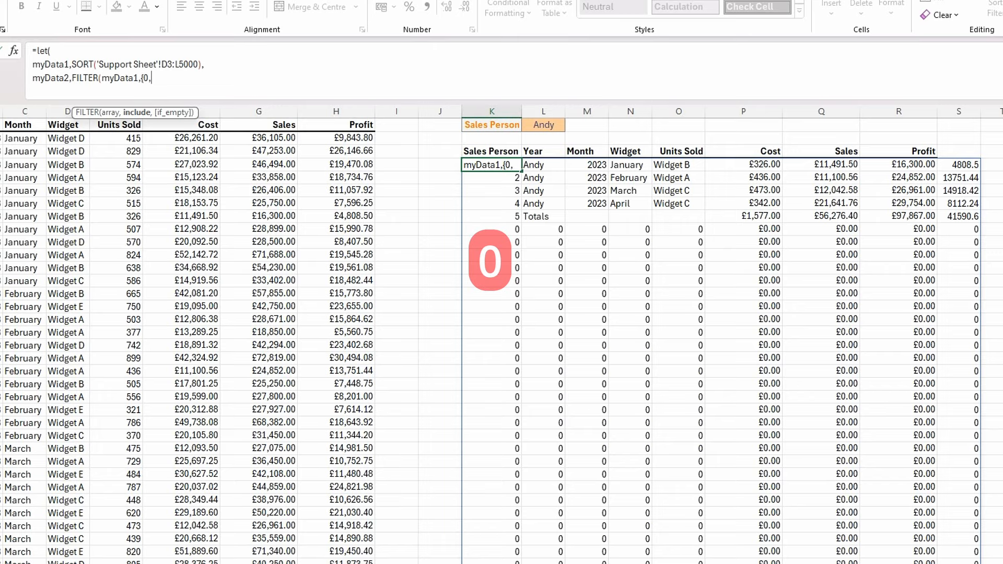
type("1,1,1")
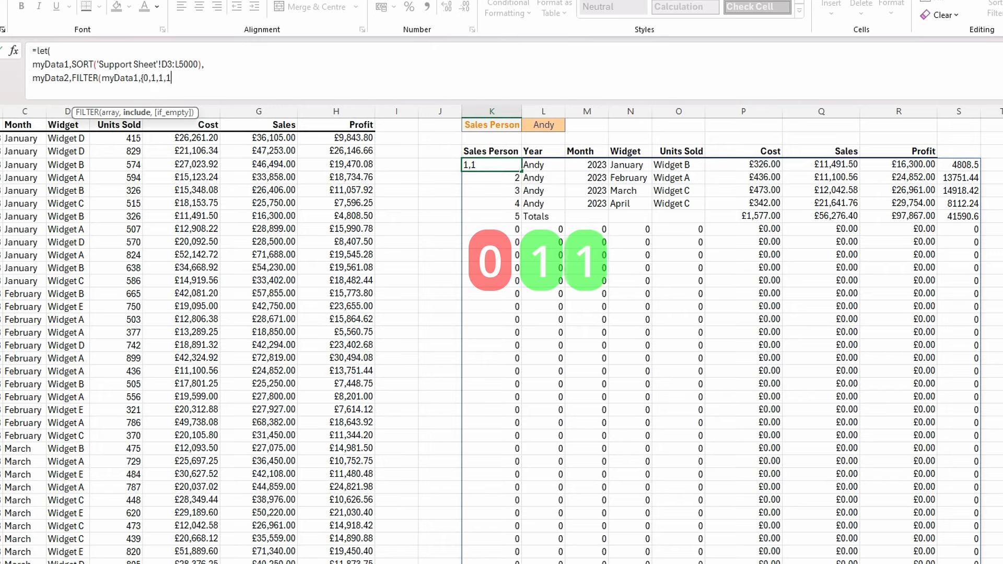
type(",1,1,")
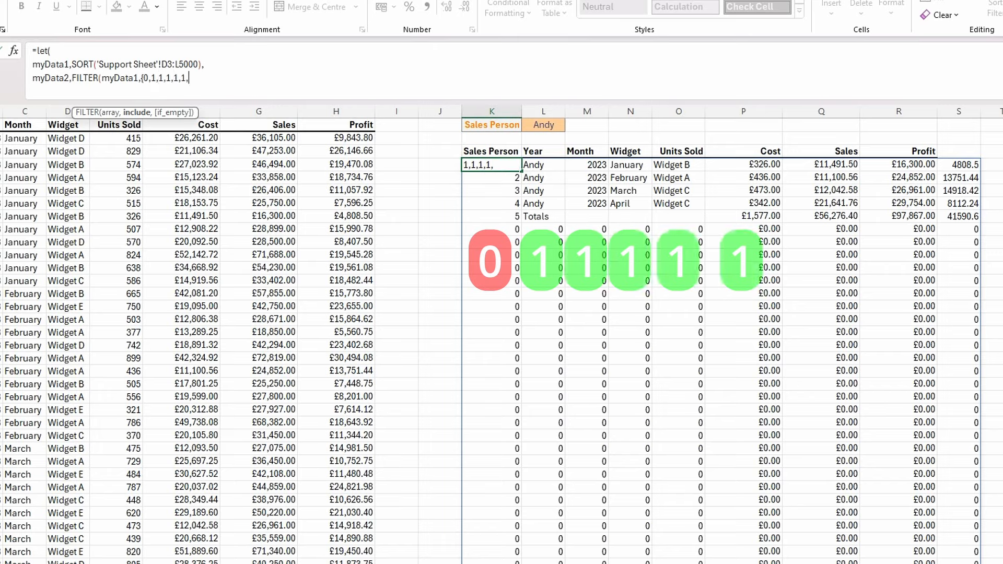
type("1,1,1")
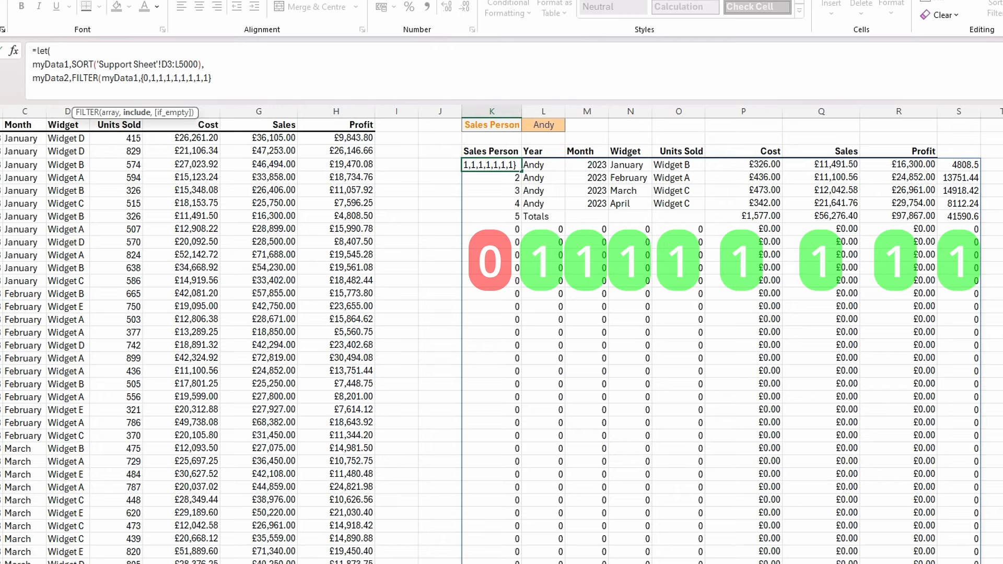
type(")")
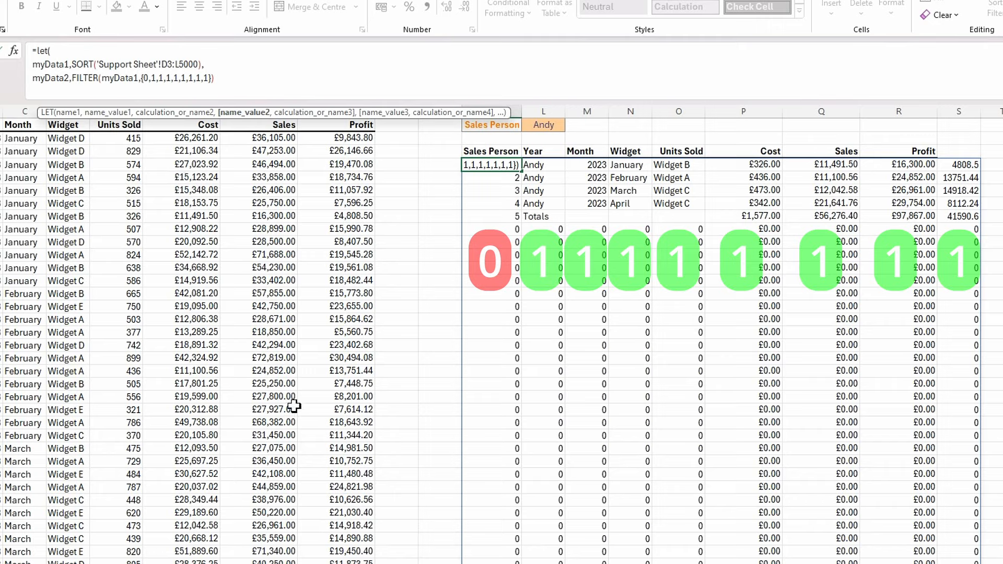
type(",")
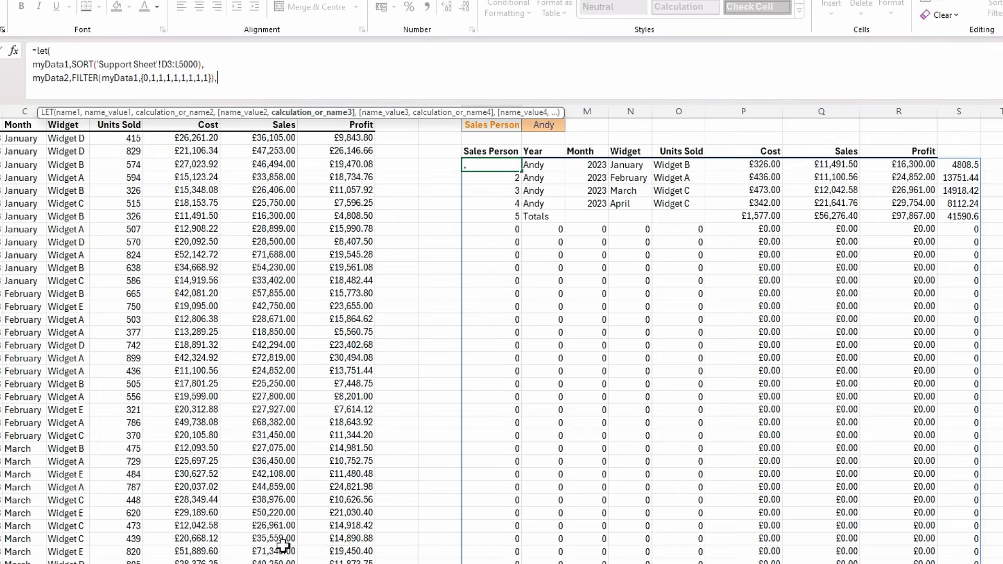
Step: Begin the final LET calculation on a new line with a FILTER function
key("alt+Return")
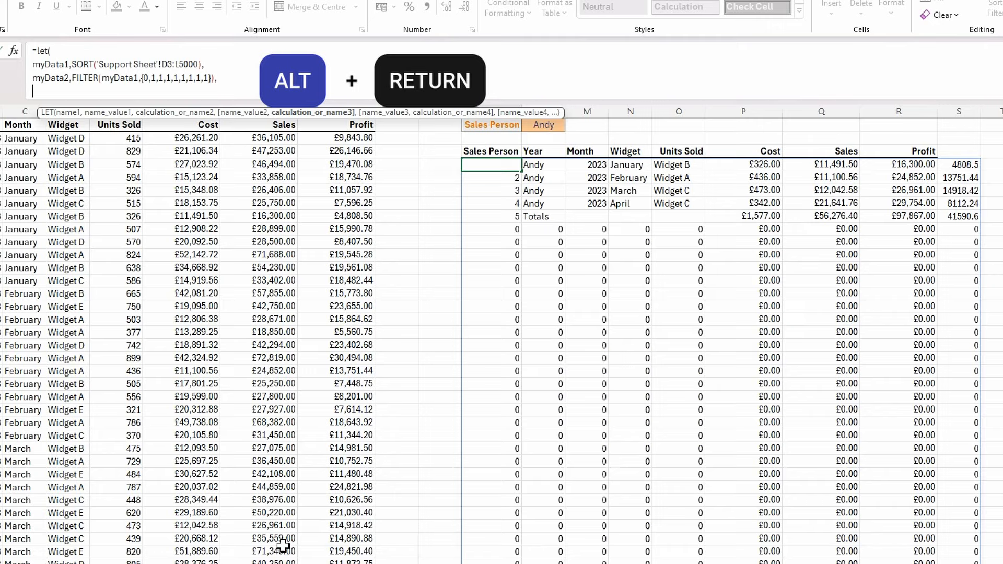
type("filter")
key("Tab")
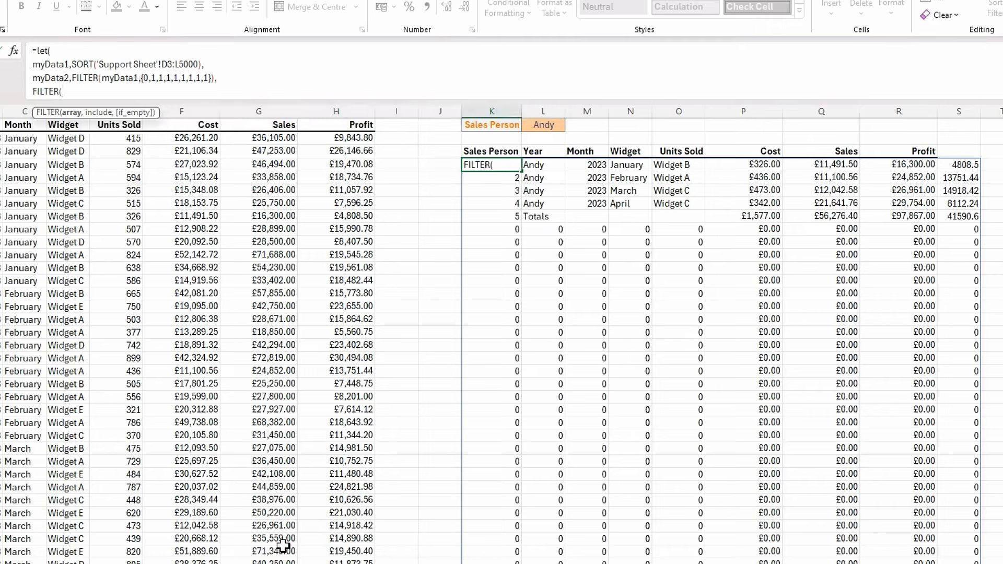
Step: Complete the LET formula in K4 with FILTER(myData2,CHOOSECOLS(myData2,1)<>0) as its final calculation and enter it
type("myd")
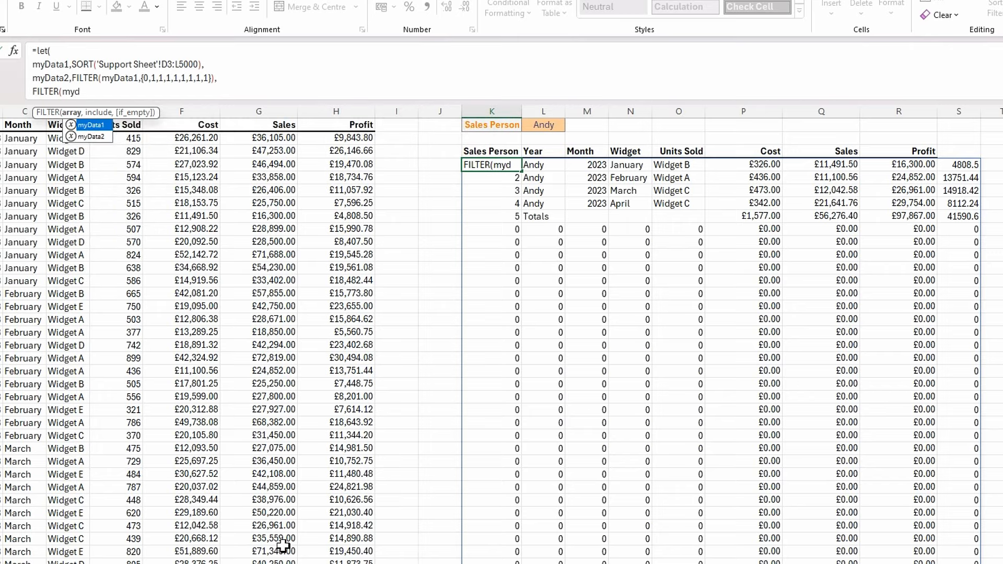
double_click(97, 137)
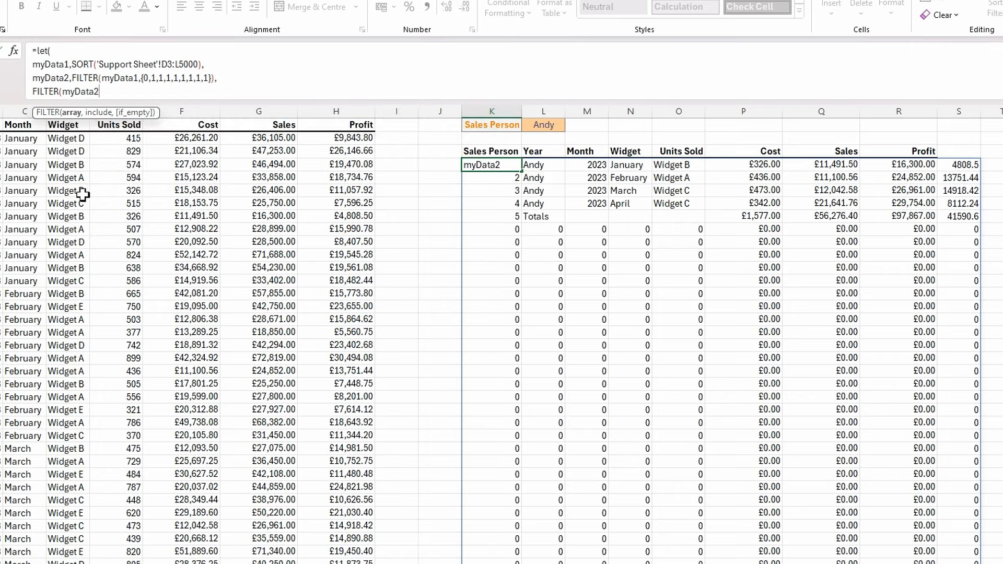
type(",cho")
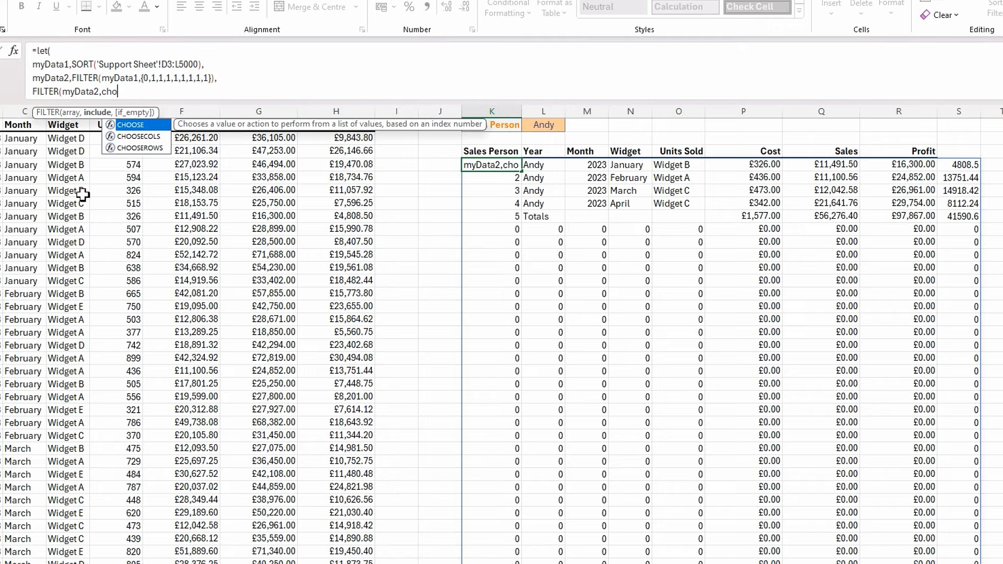
double_click(138, 137)
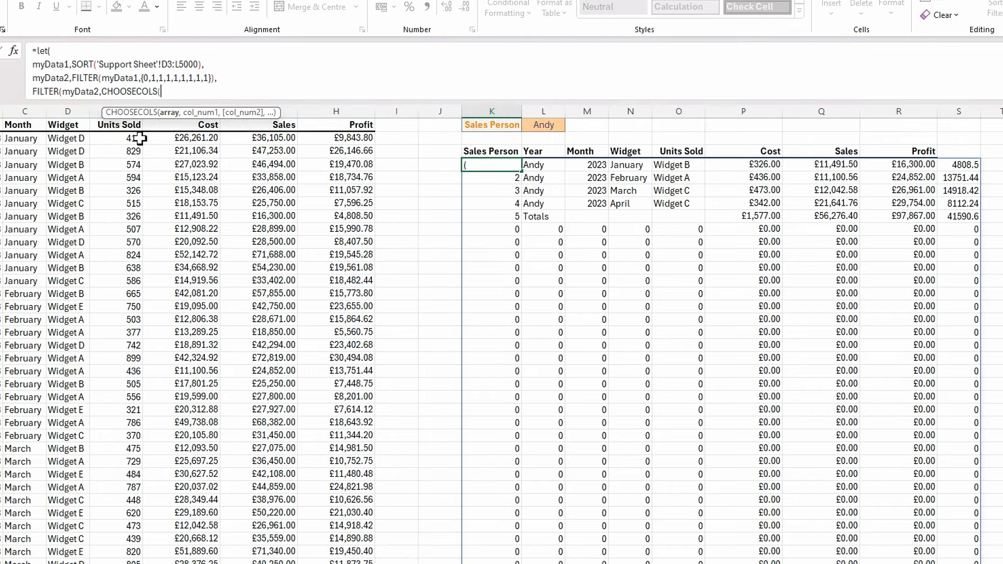
type("myda")
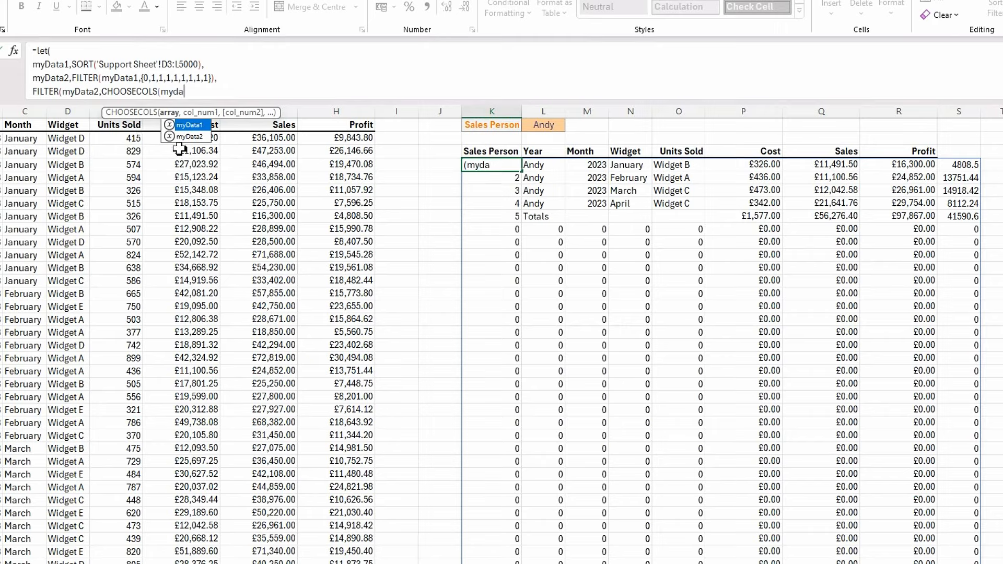
double_click(193, 137)
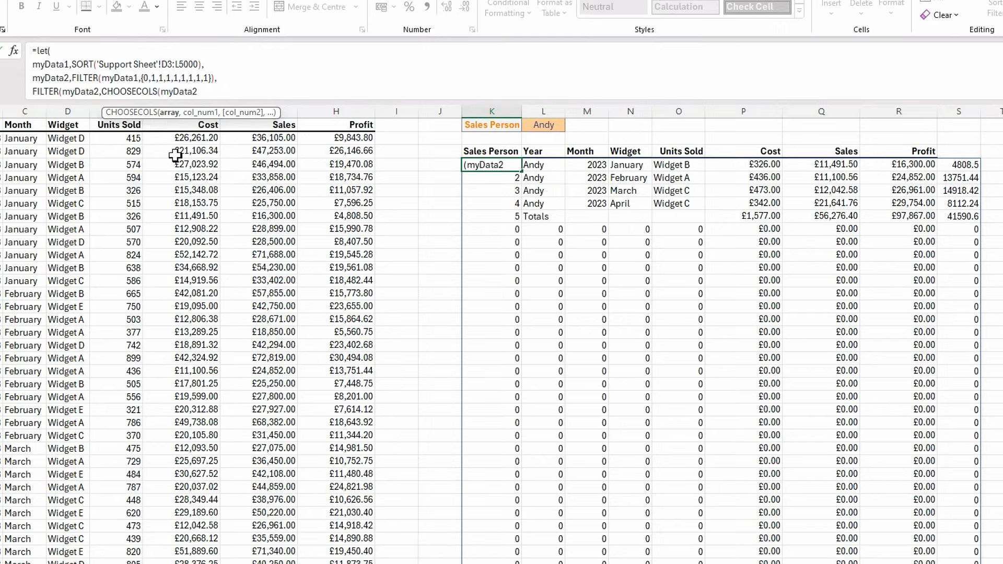
type(",")
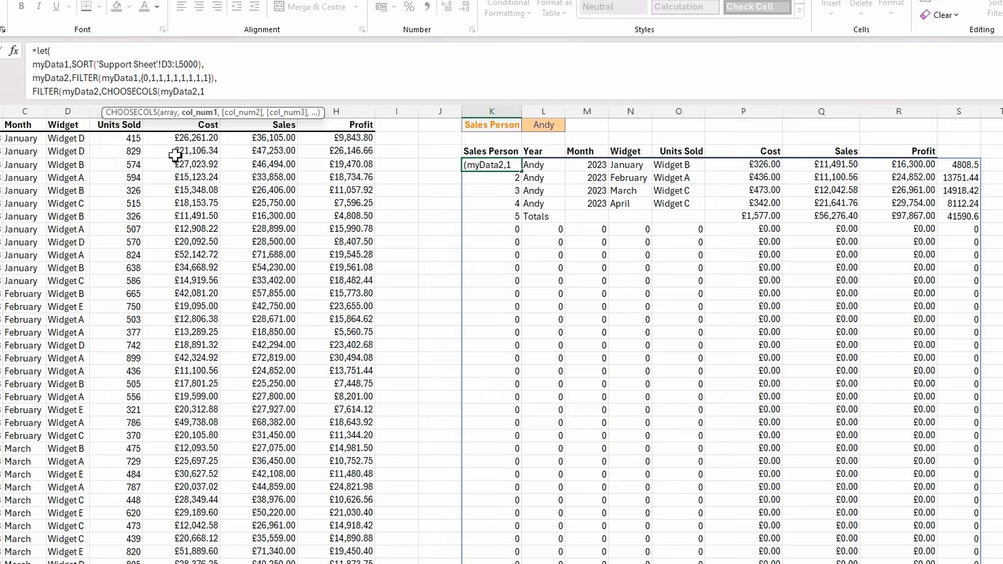
type("1)<>")
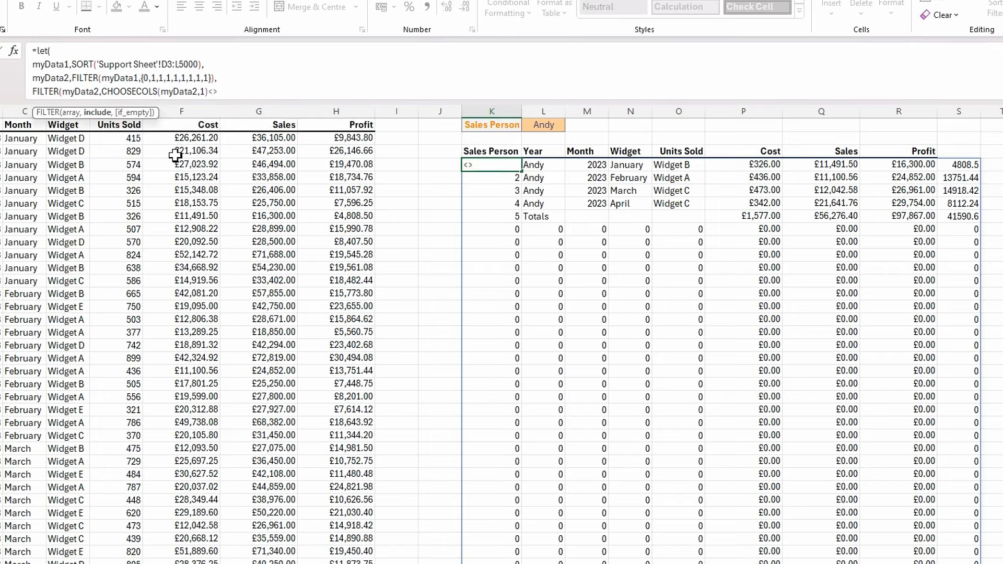
type("0)")
key("alt+Return")
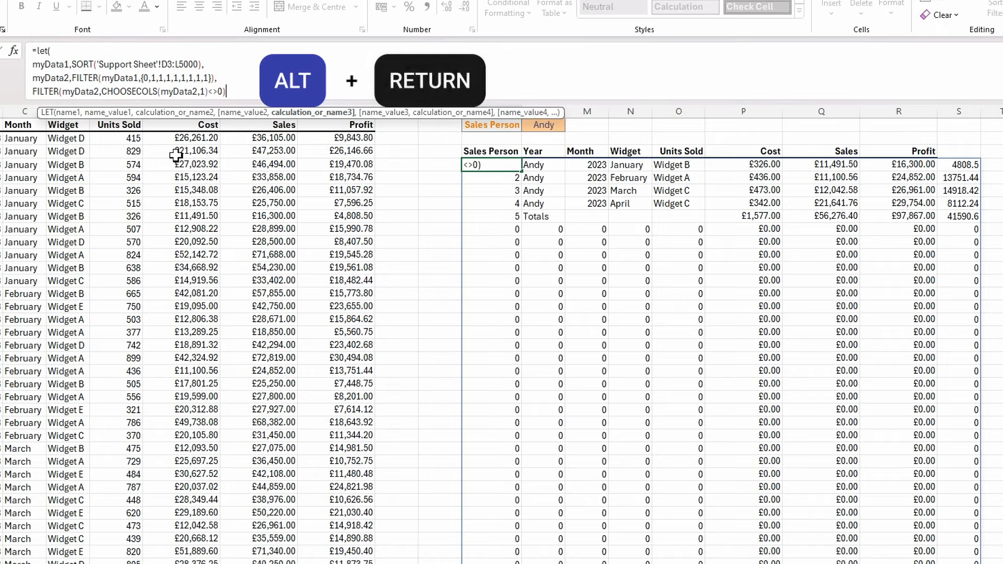
type(")")
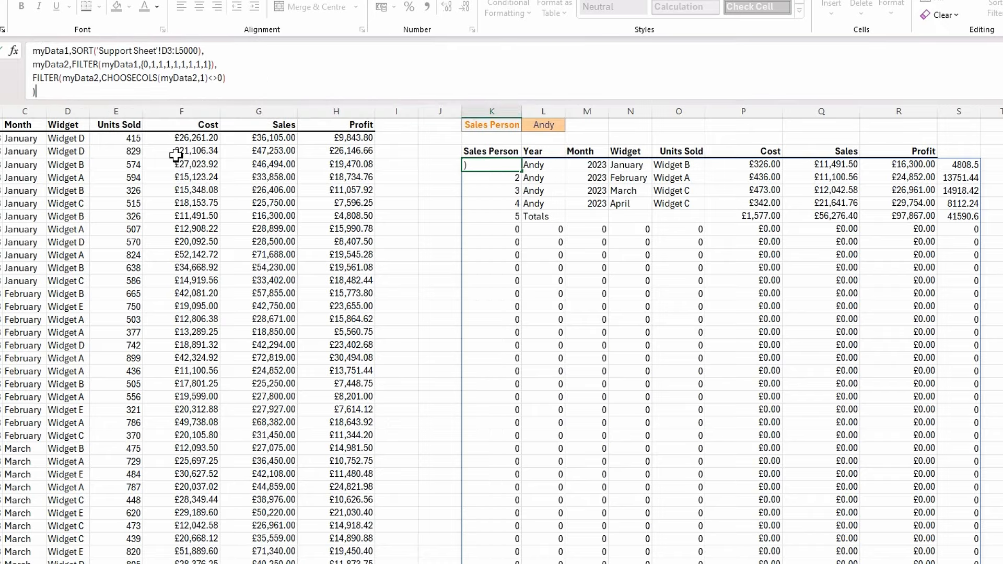
key("Return")
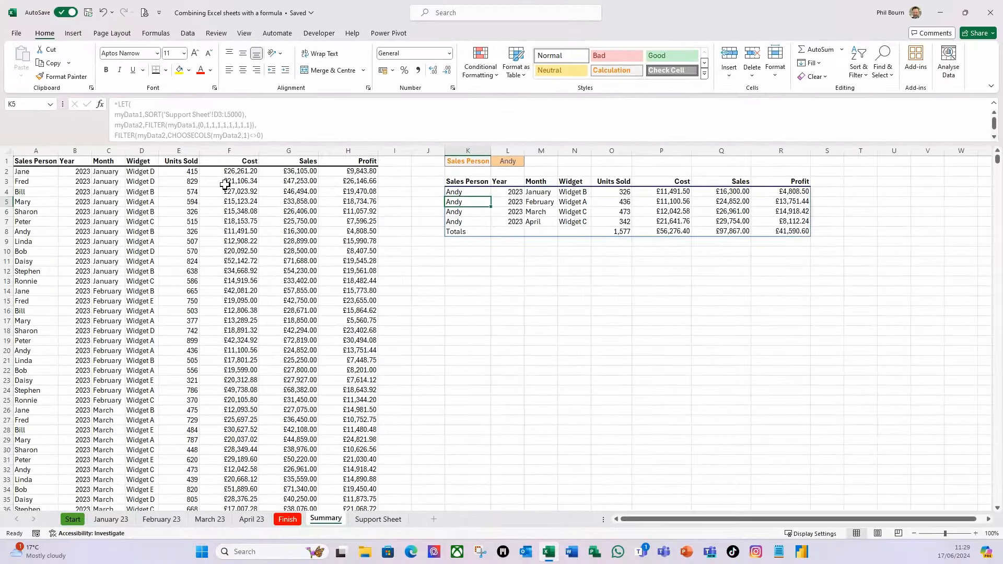
Step: Test the Sales Person selector in L1 by choosing the fifth listed person and returning to the first one
left_click(894, 270)
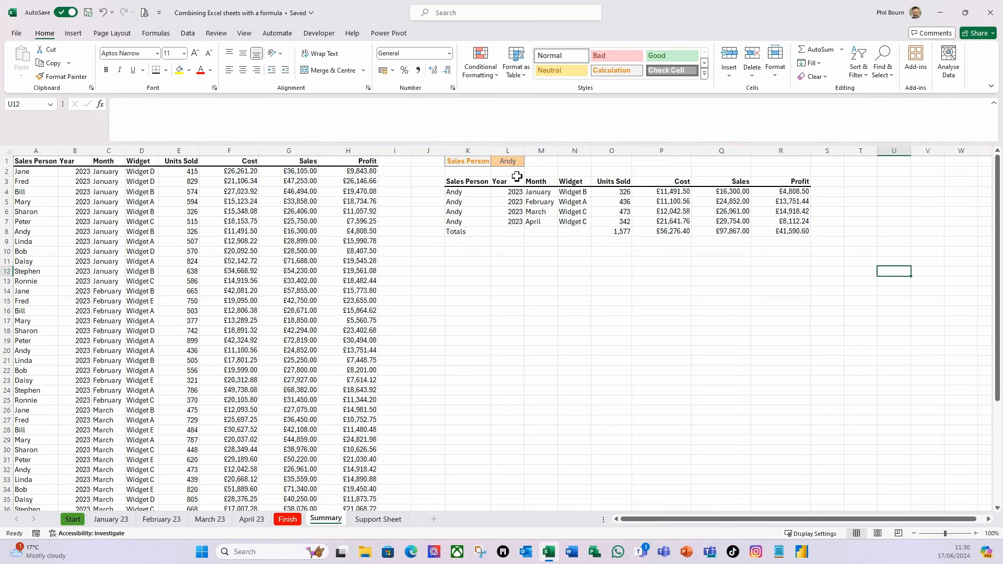
left_click(510, 161)
left_click(529, 161)
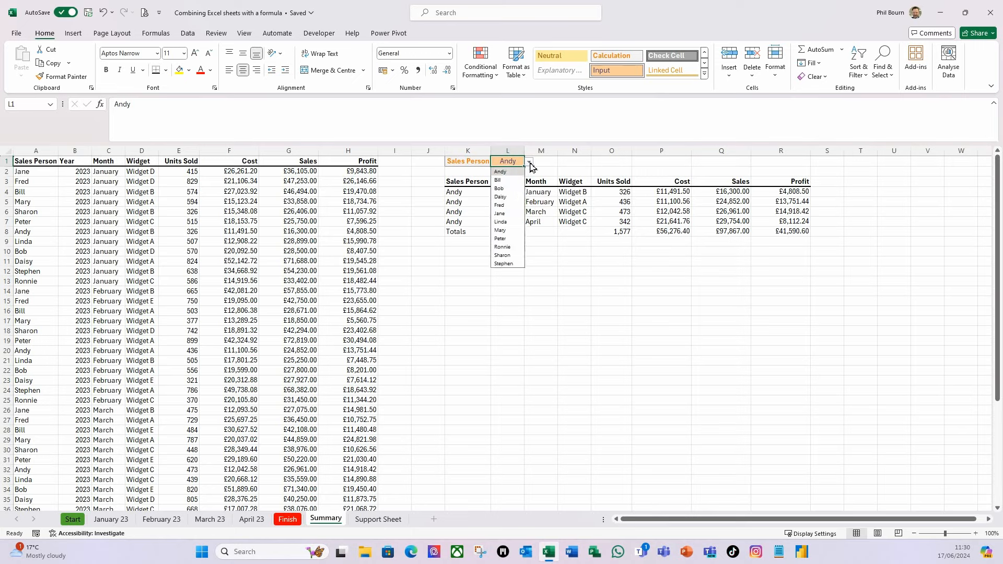
left_click(508, 206)
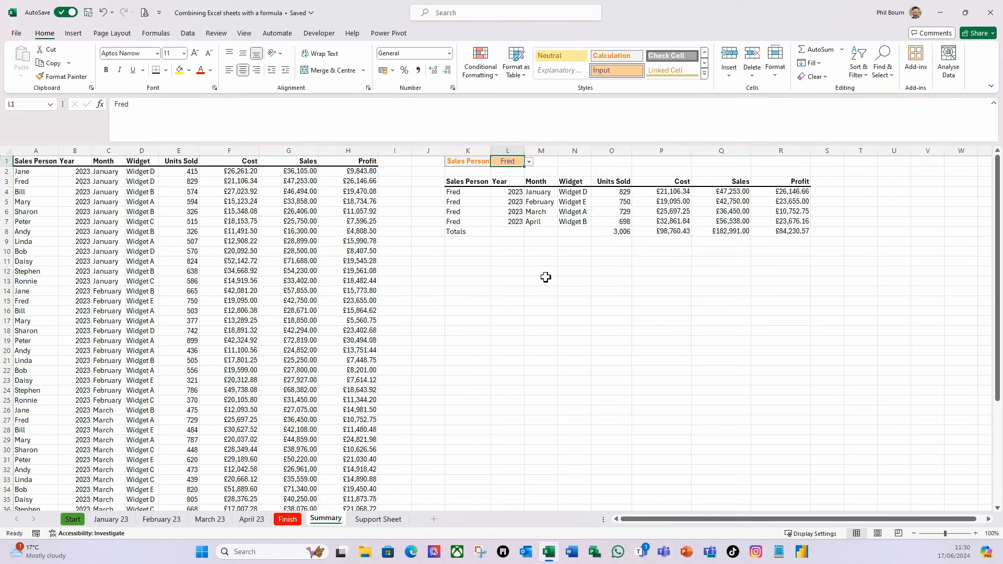
left_click(530, 162)
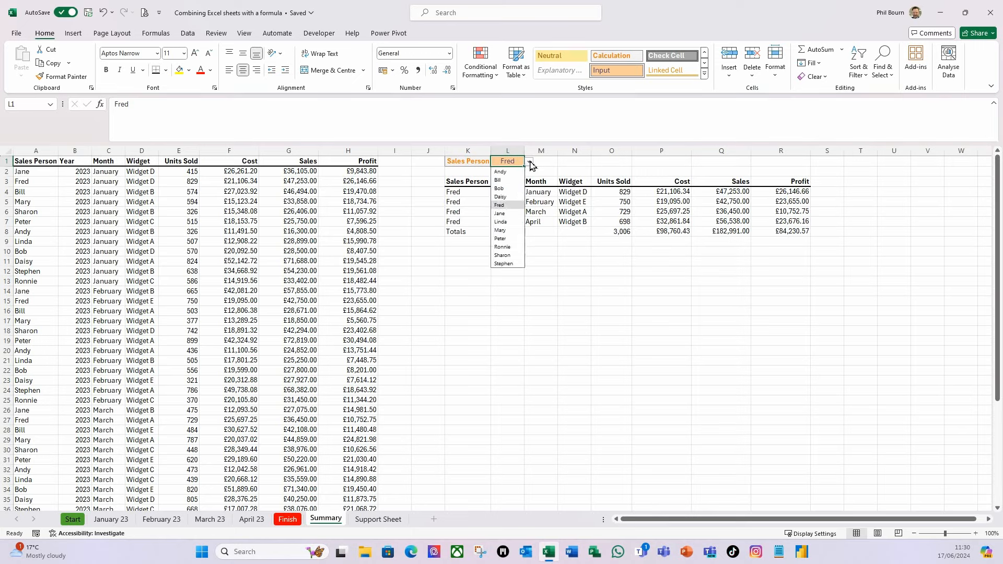
left_click(500, 171)
left_click(497, 291)
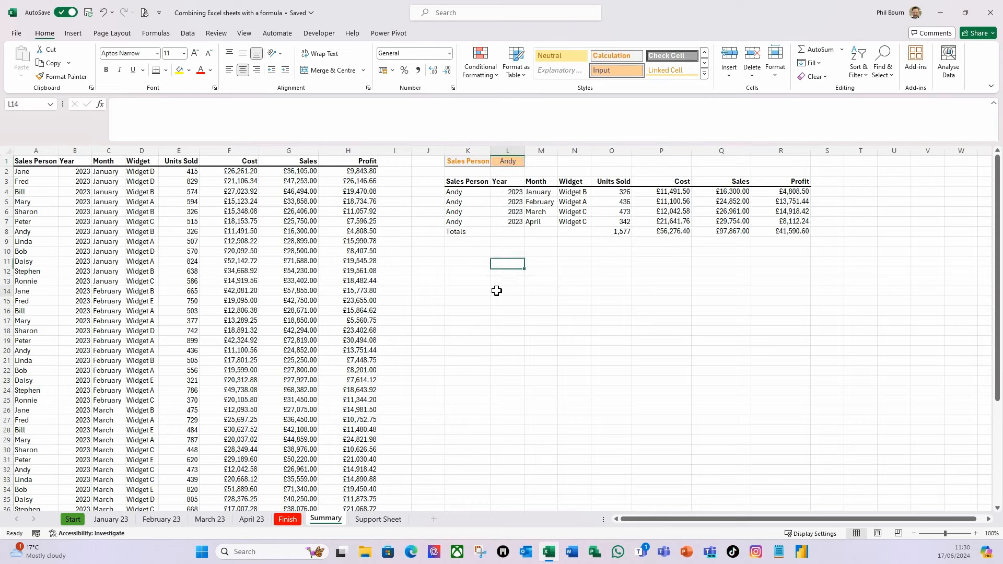
left_click(456, 193)
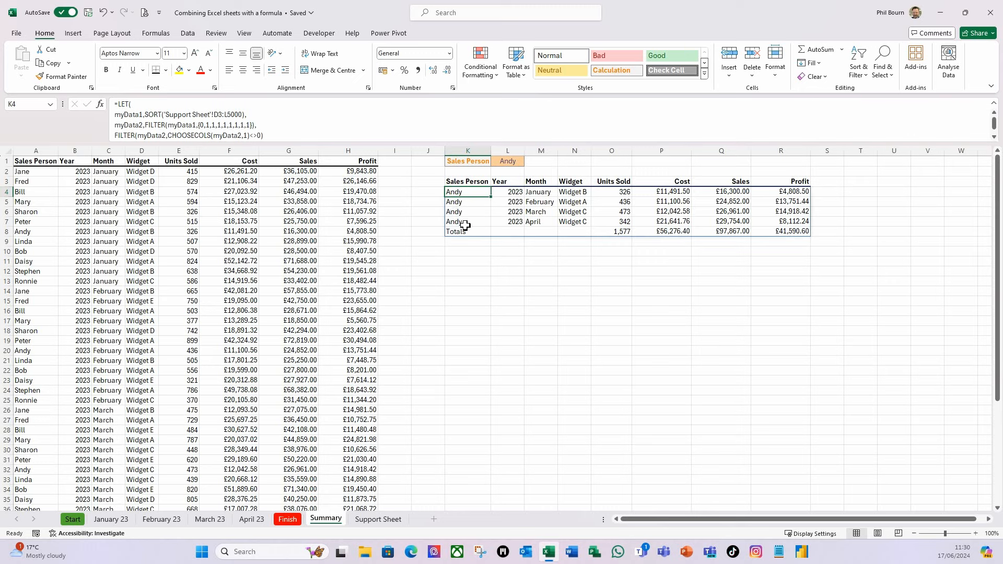
left_click(462, 276)
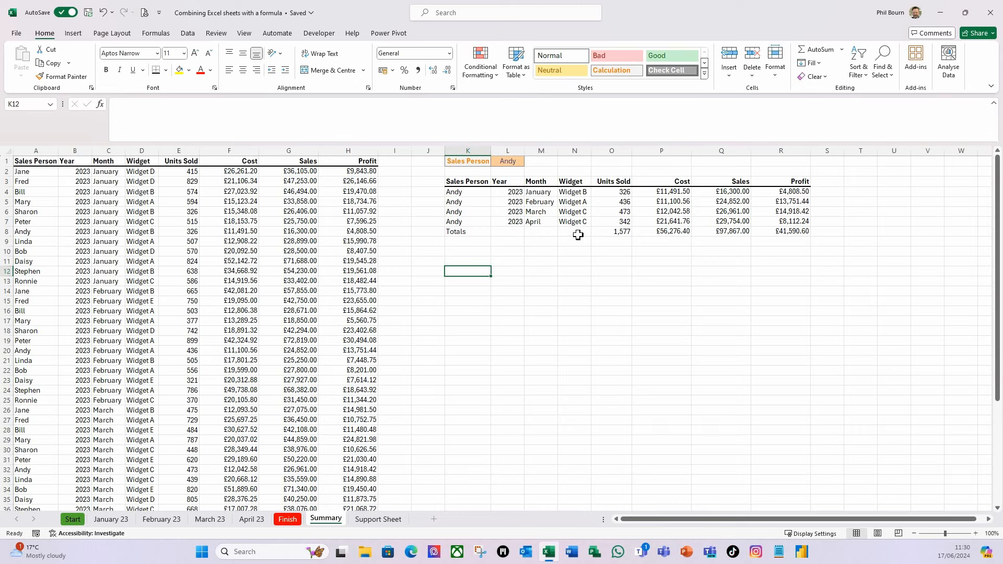
left_click(457, 194)
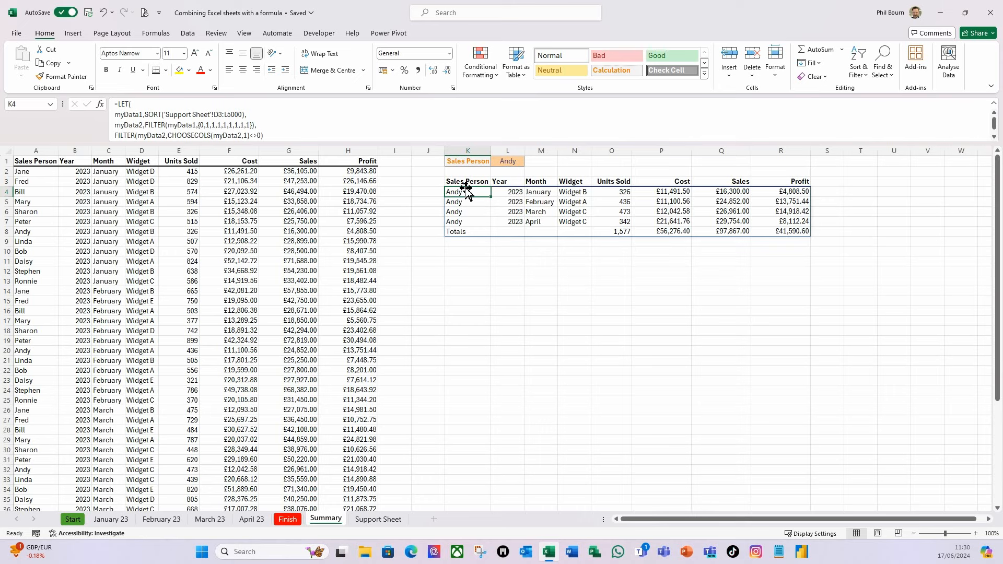
left_click(522, 291)
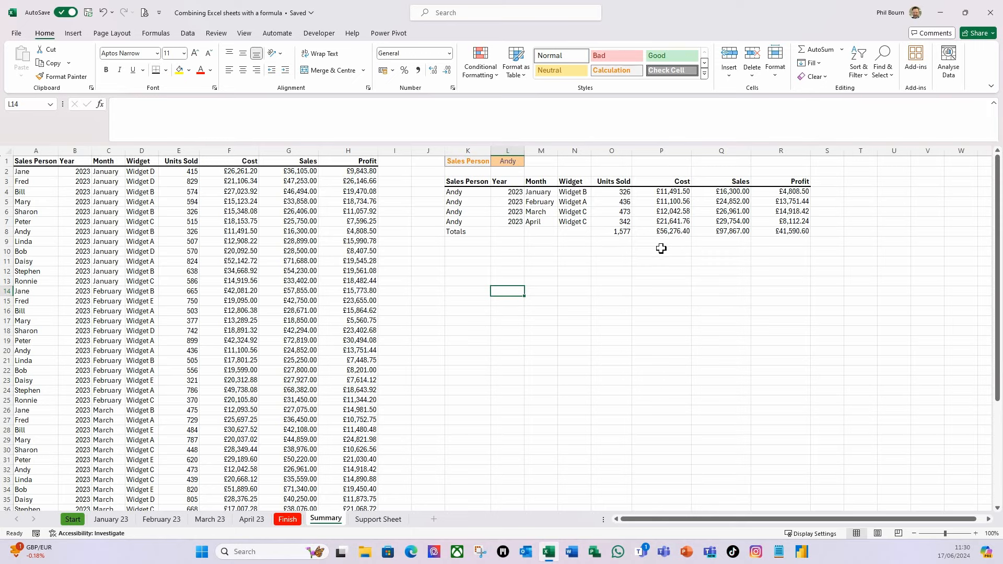
Step: Create a formula-based conditional formatting rule for the report rows K4:R8 using =if($K4="Totals",true,false)
left_click(458, 193)
left_click_drag(458, 194, 785, 238)
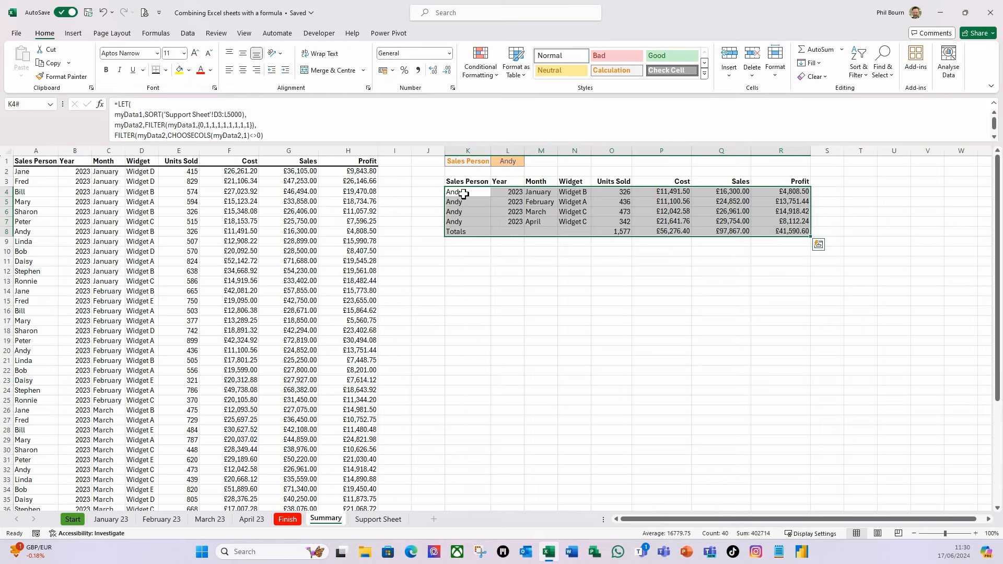
left_click(497, 75)
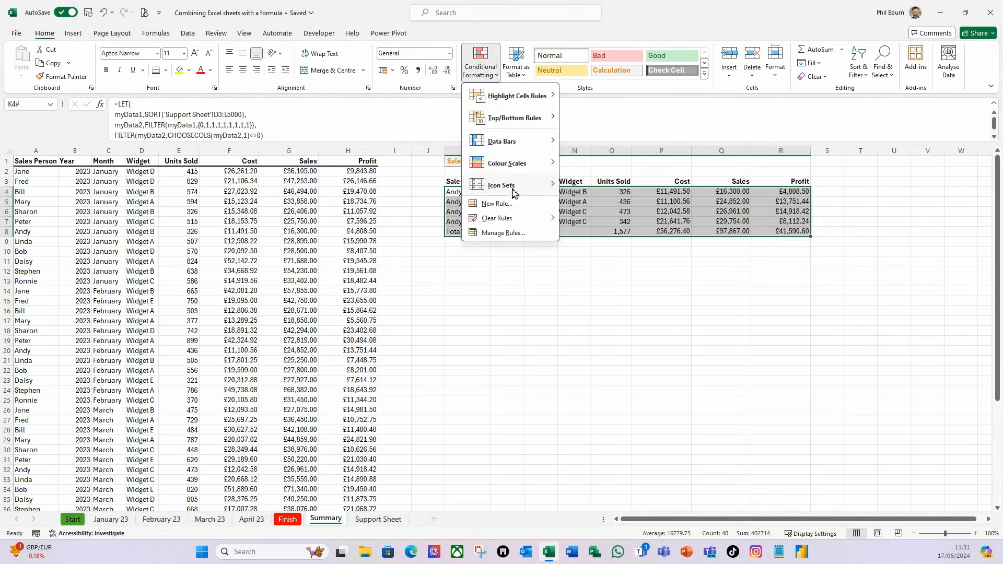
left_click(485, 205)
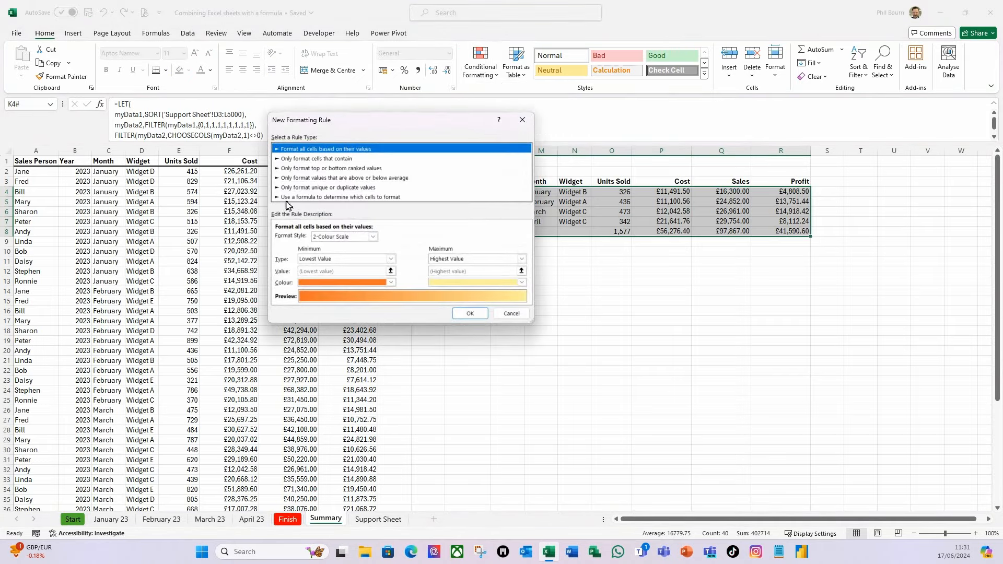
left_click(299, 198)
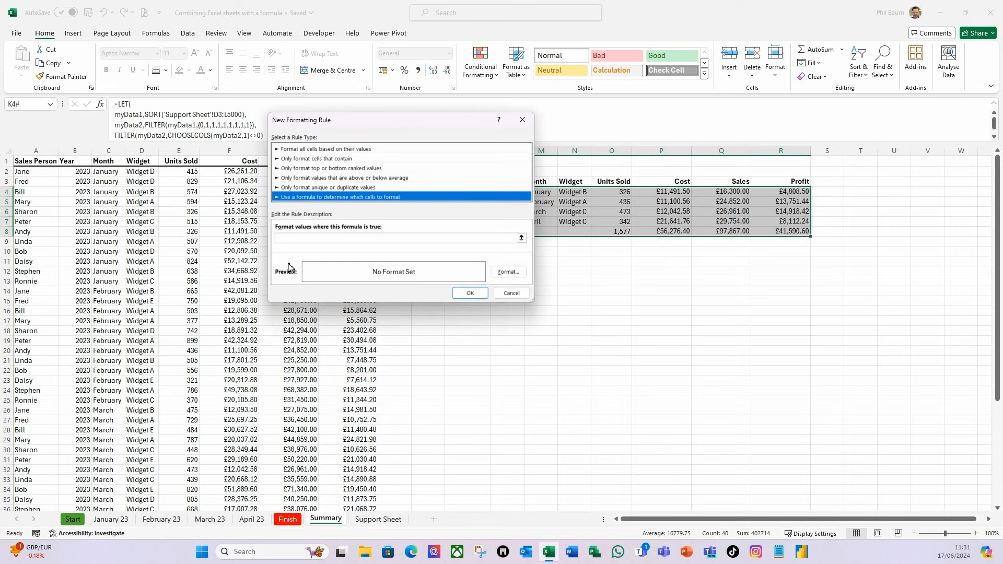
left_click_drag(375, 123, 557, 263)
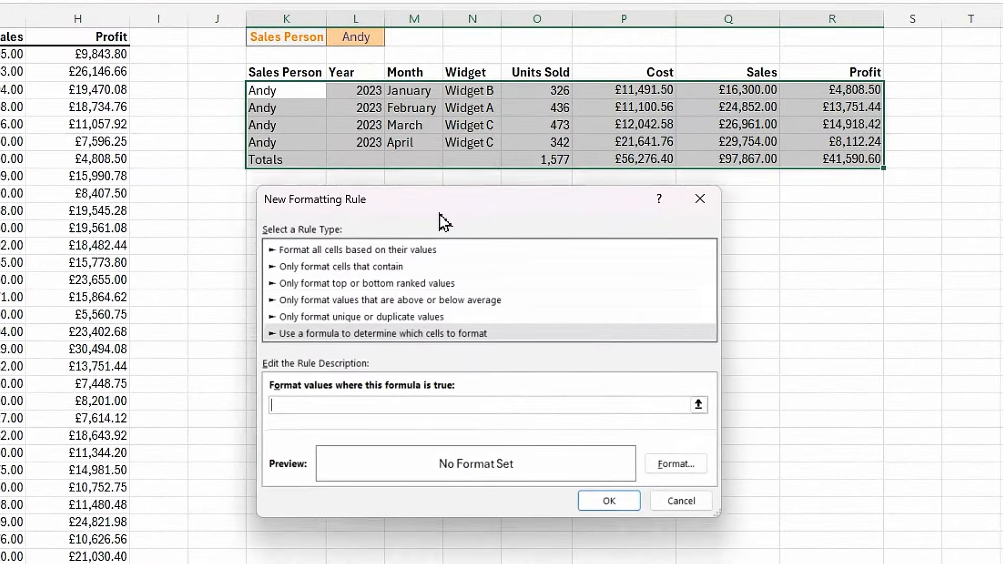
left_click_drag(441, 215, 431, 210)
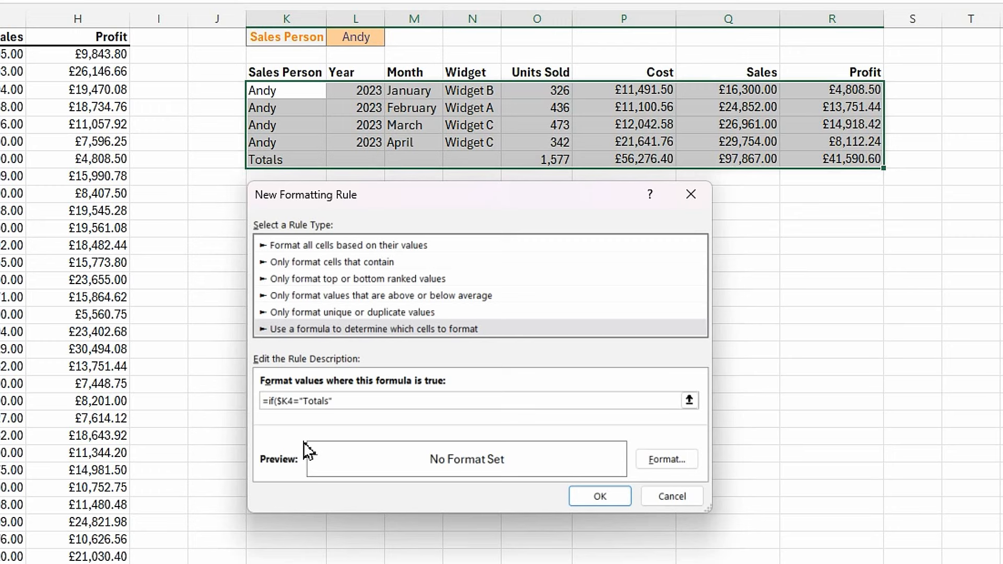
type("ue,false")
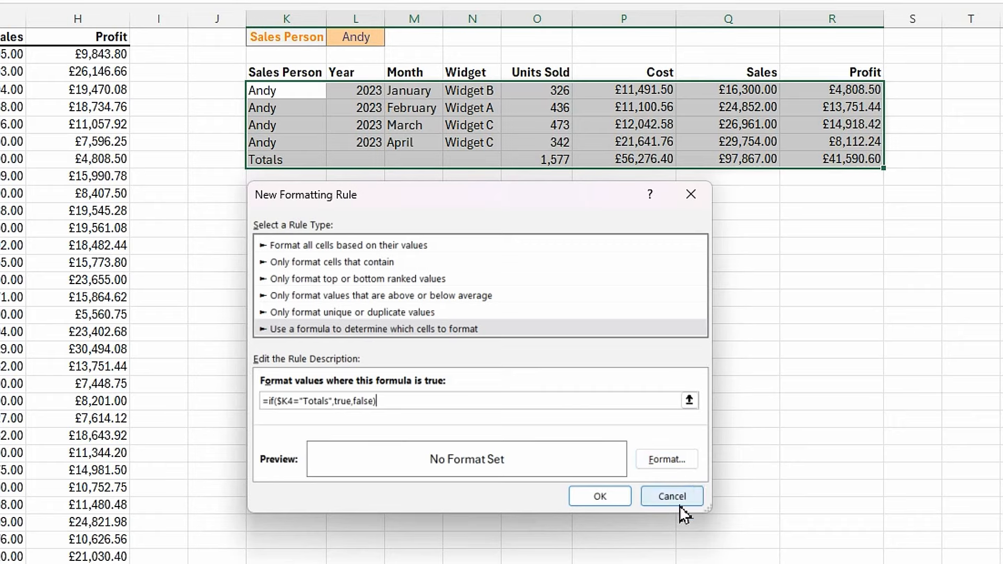
Step: Set the rule's font format to Bold Italic in the orange theme colour
left_click(674, 462)
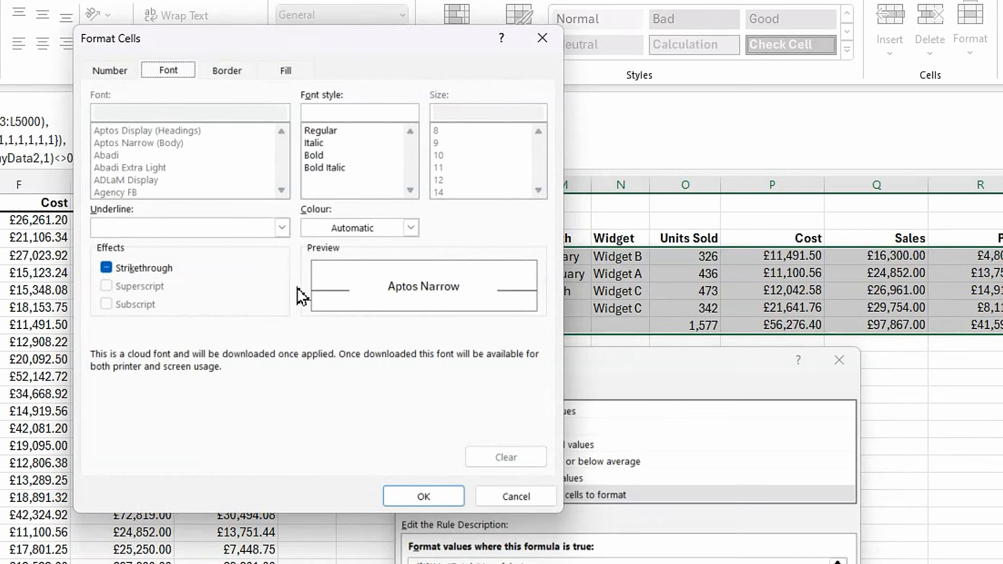
left_click(324, 168)
left_click(411, 228)
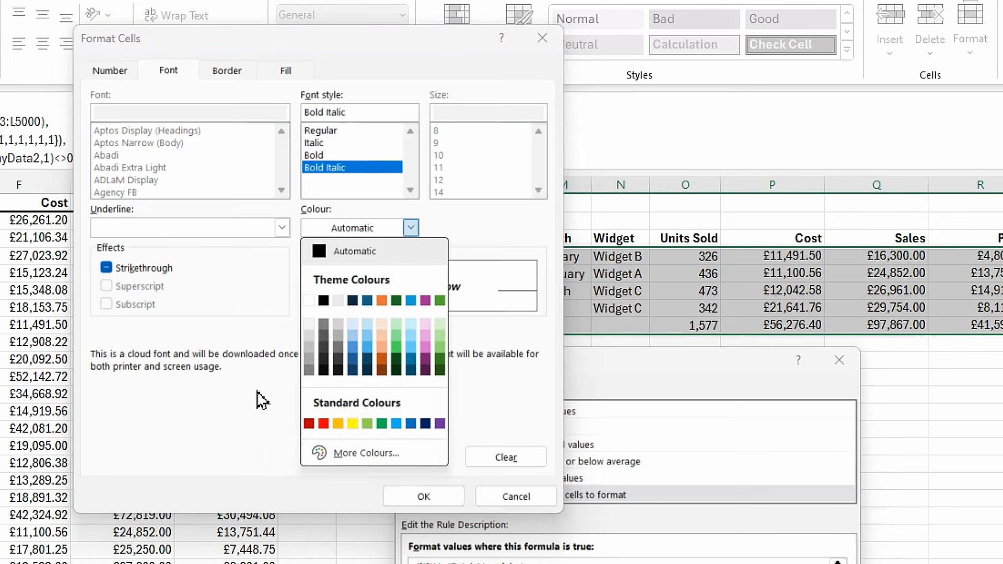
left_click(382, 301)
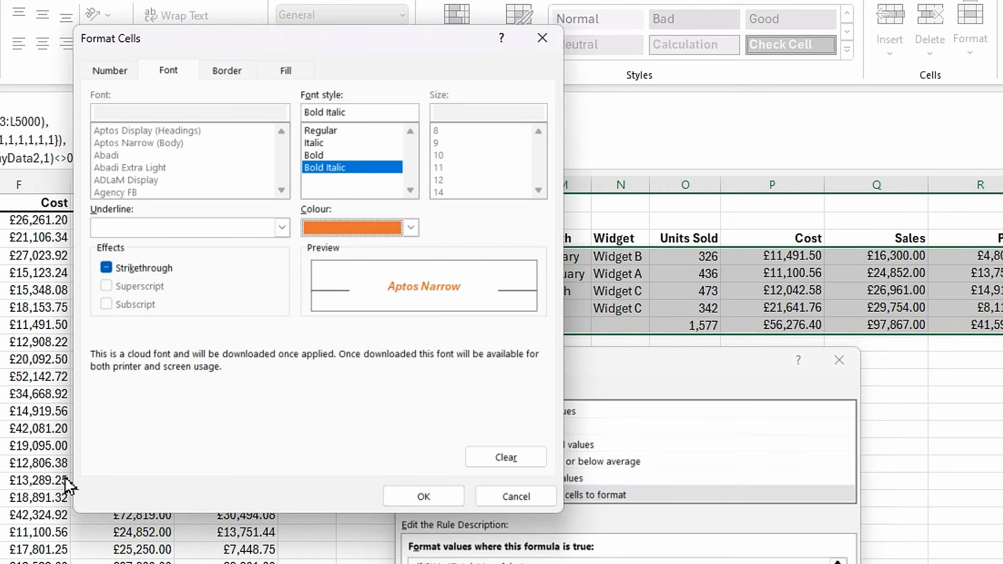
Step: Add top and bottom borders and a light grey fill to the rule's format, and accept the format
left_click(230, 79)
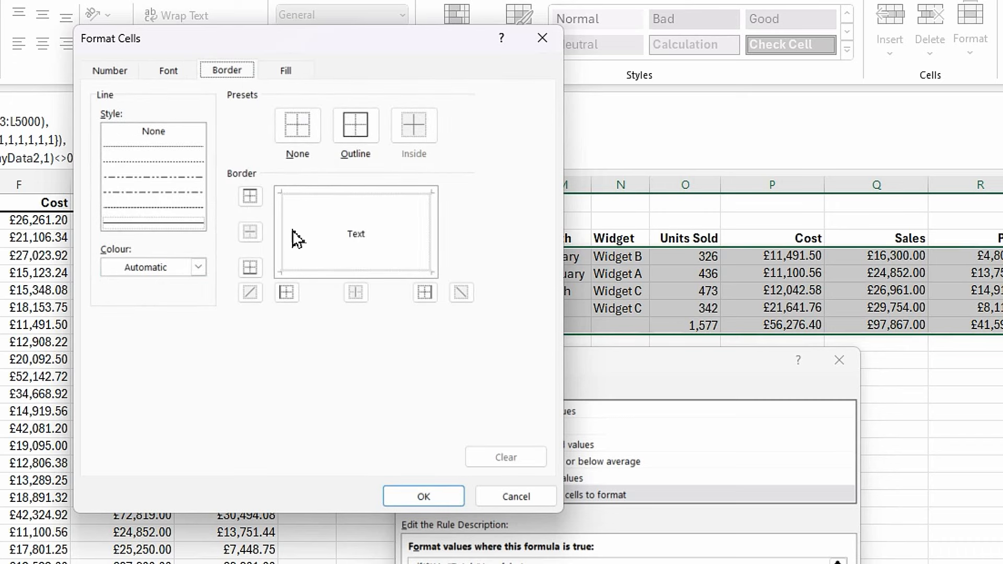
left_click(315, 198)
left_click(342, 272)
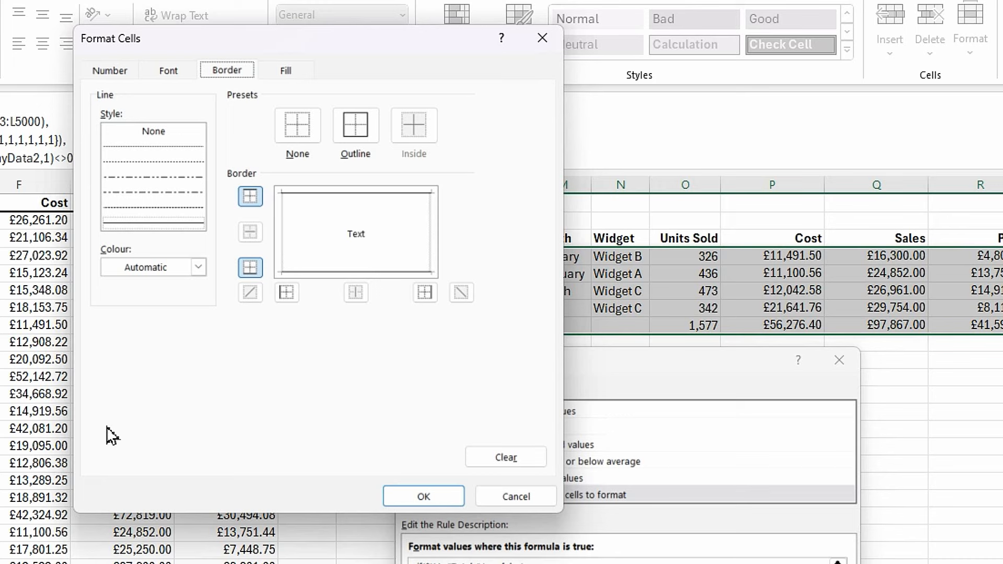
left_click(290, 75)
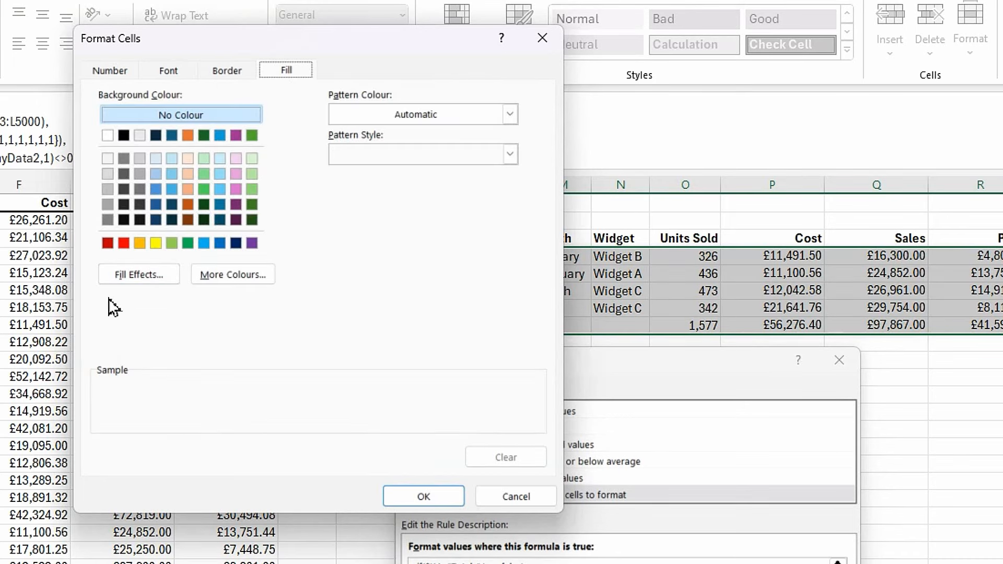
left_click(142, 136)
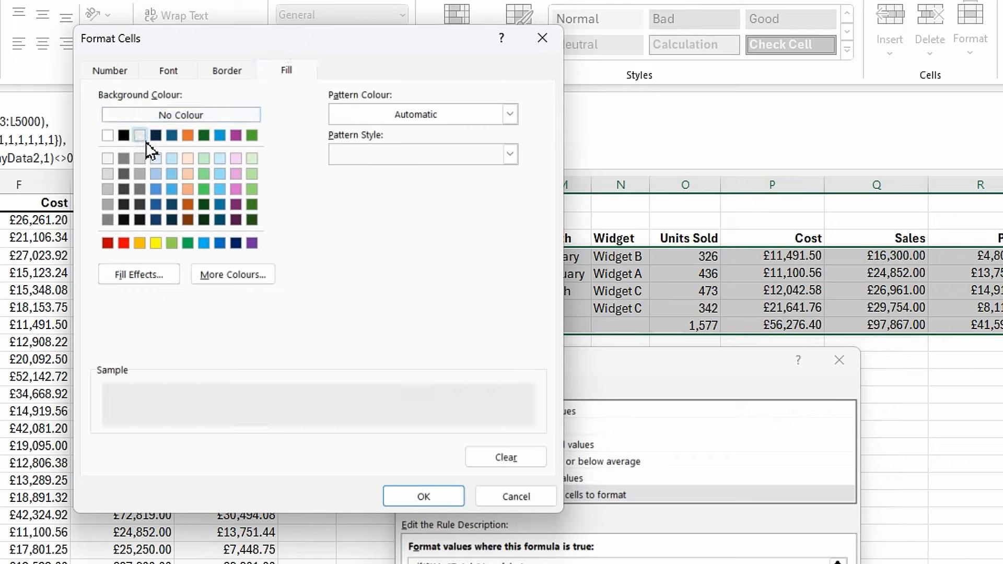
left_click(414, 502)
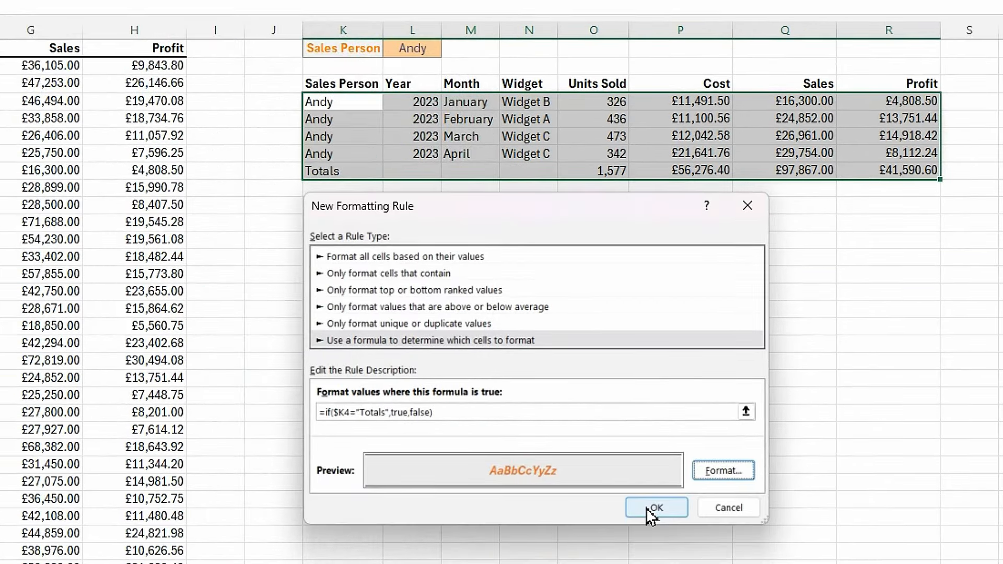
Step: Apply the new Totals conditional formatting rule to the report rows
left_click(647, 510)
left_click(768, 380)
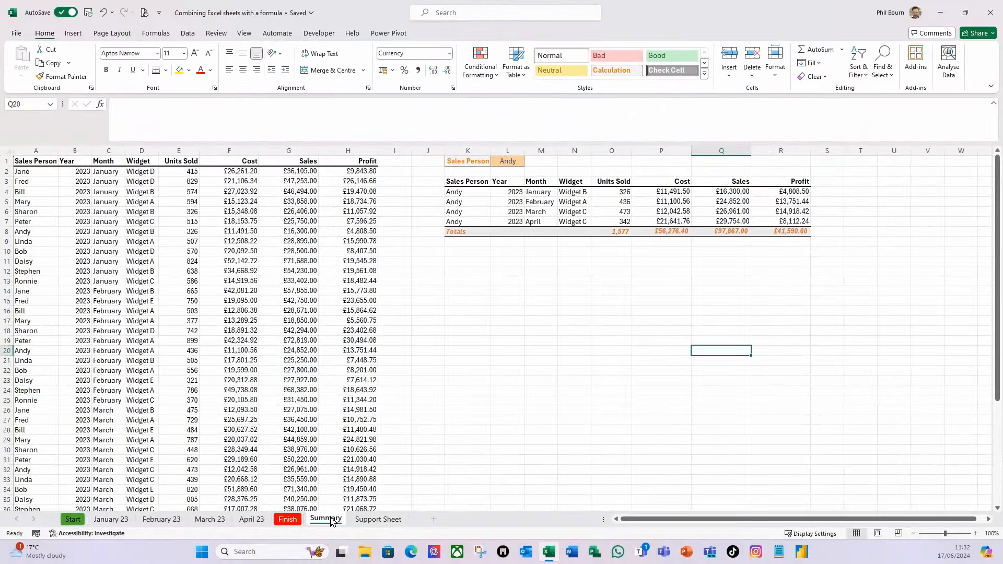
Step: Unhide the May 23 sheet, place it directly before the Finish sheet, and check the report on the Summary sheet
right_click(332, 521)
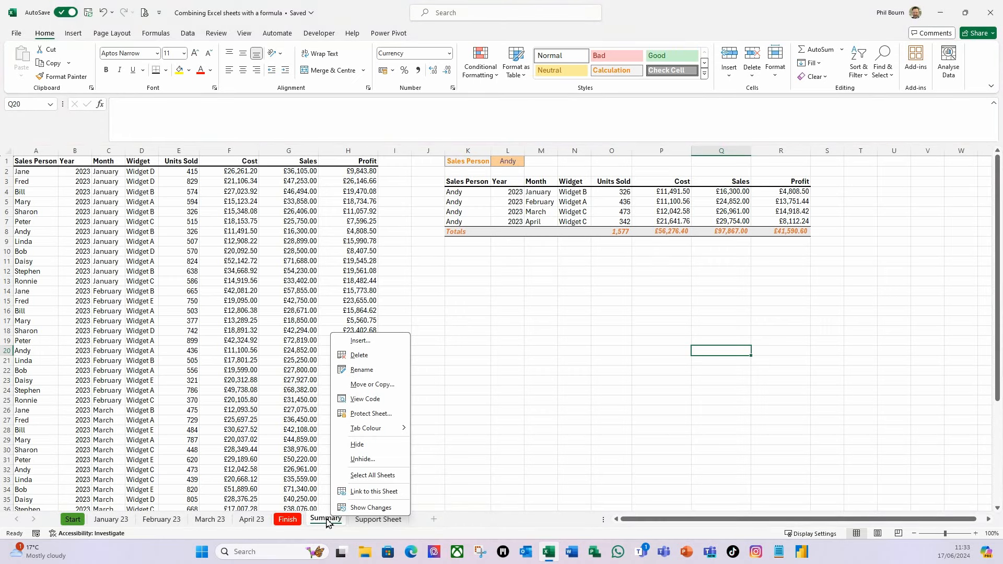
left_click(362, 459)
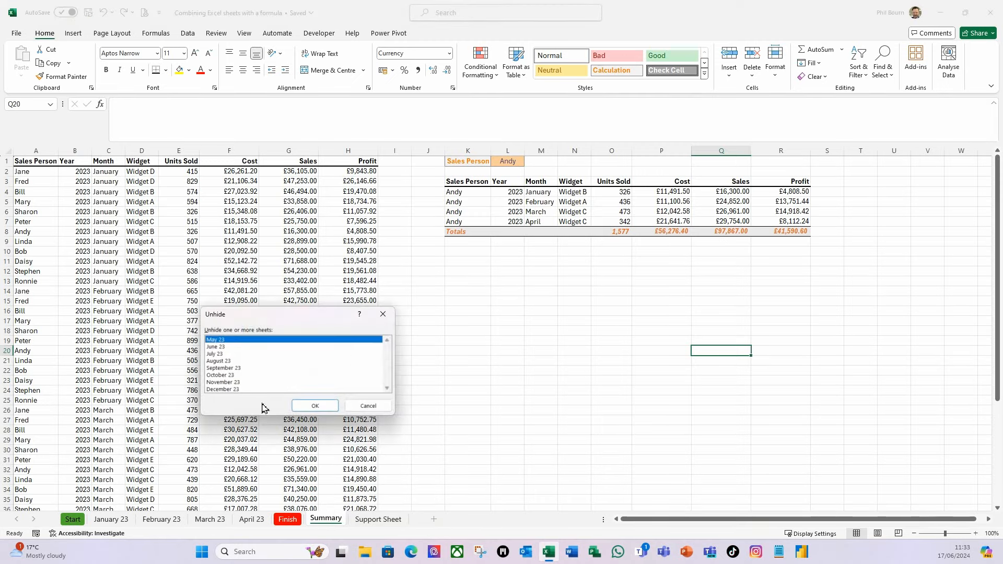
left_click(304, 403)
left_click_drag(433, 524, 292, 538)
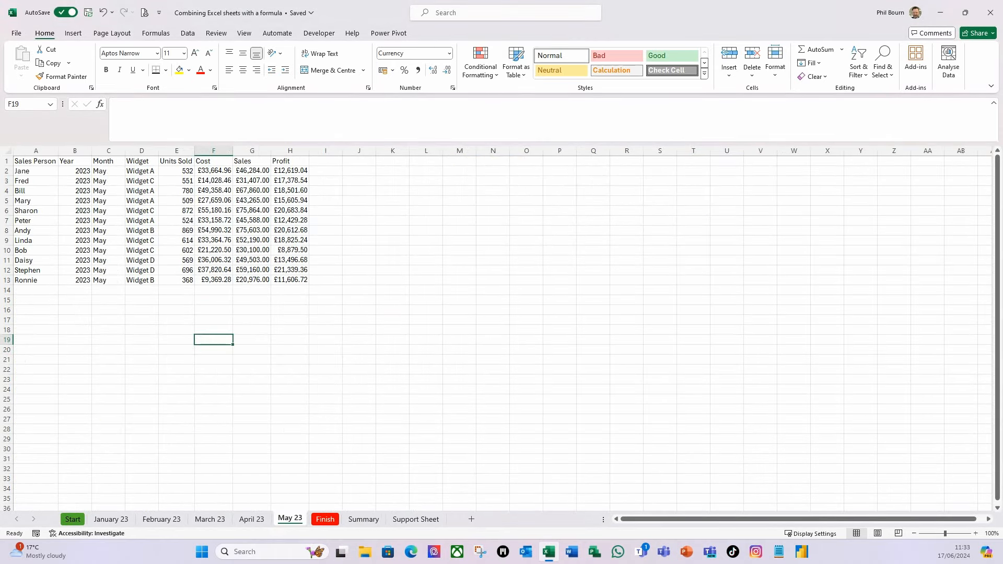
left_click(364, 520)
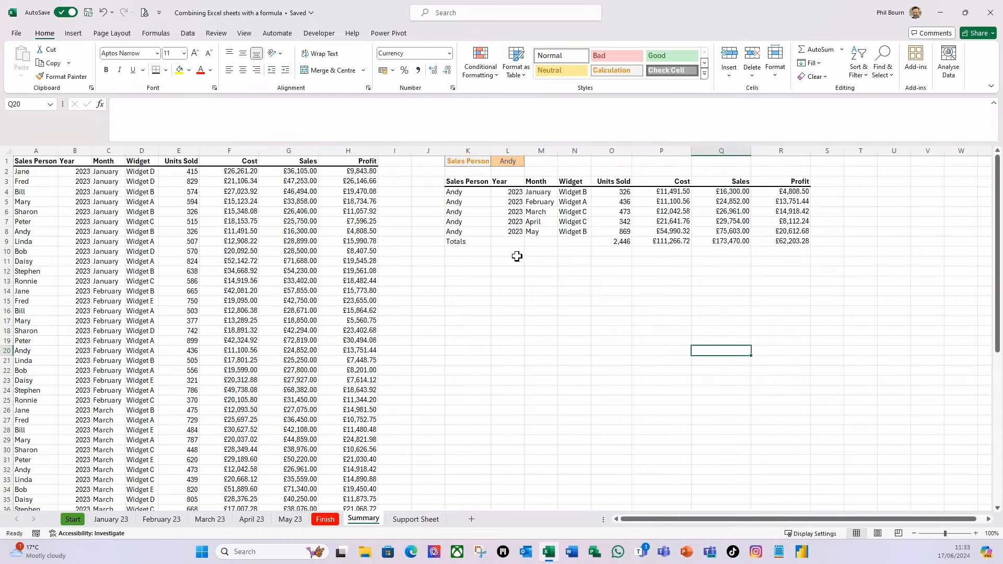
left_click(499, 212)
left_click(506, 330)
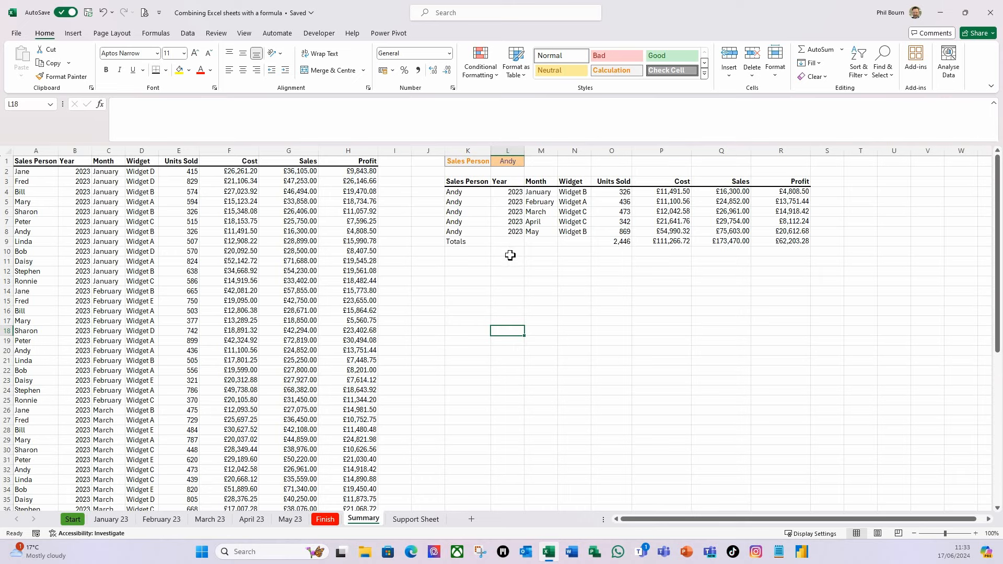
Step: Extend the Totals conditional formatting rule's applied range to =$K$4:$R$1000
left_click(463, 196)
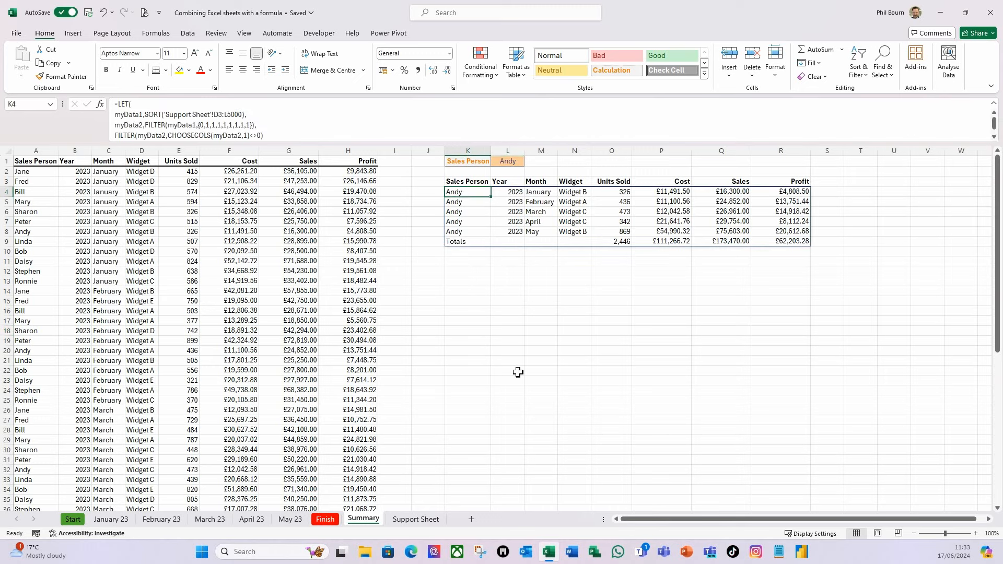
left_click(495, 78)
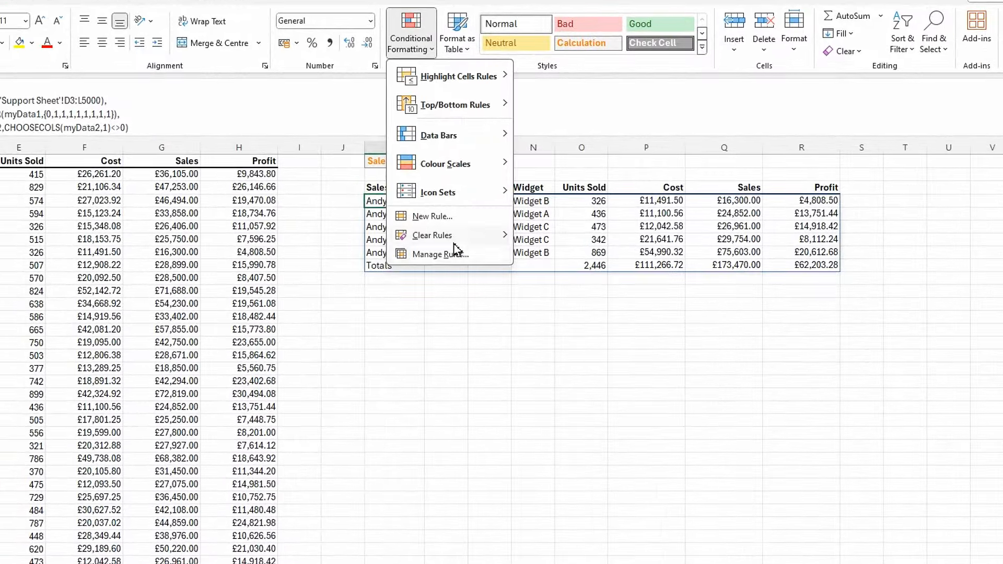
left_click(437, 256)
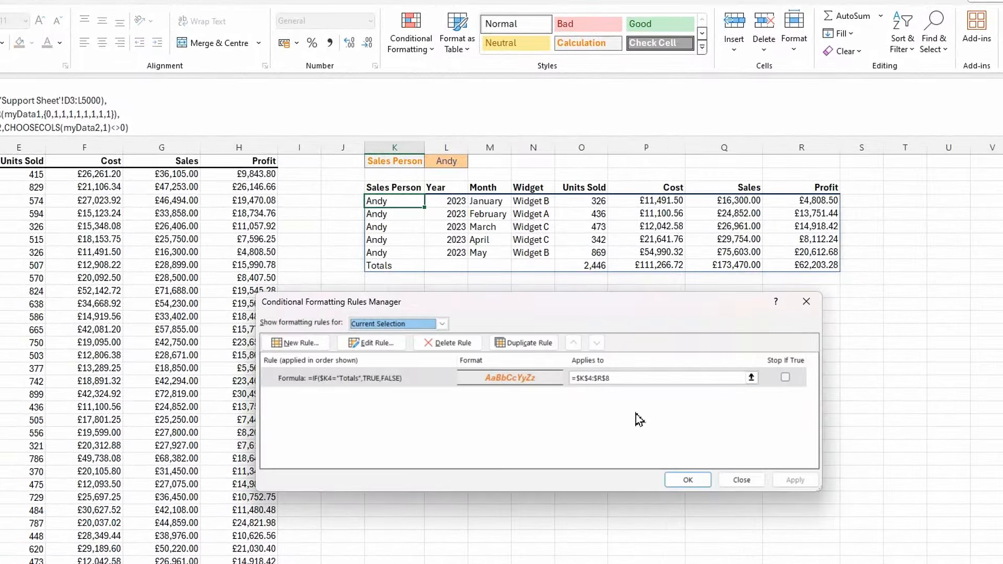
left_click(616, 384)
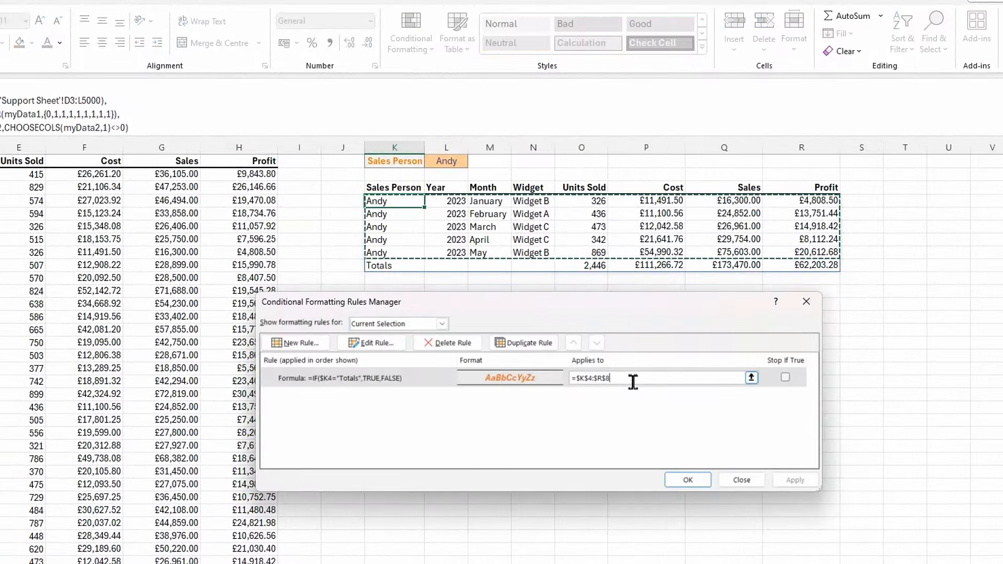
left_click(633, 381)
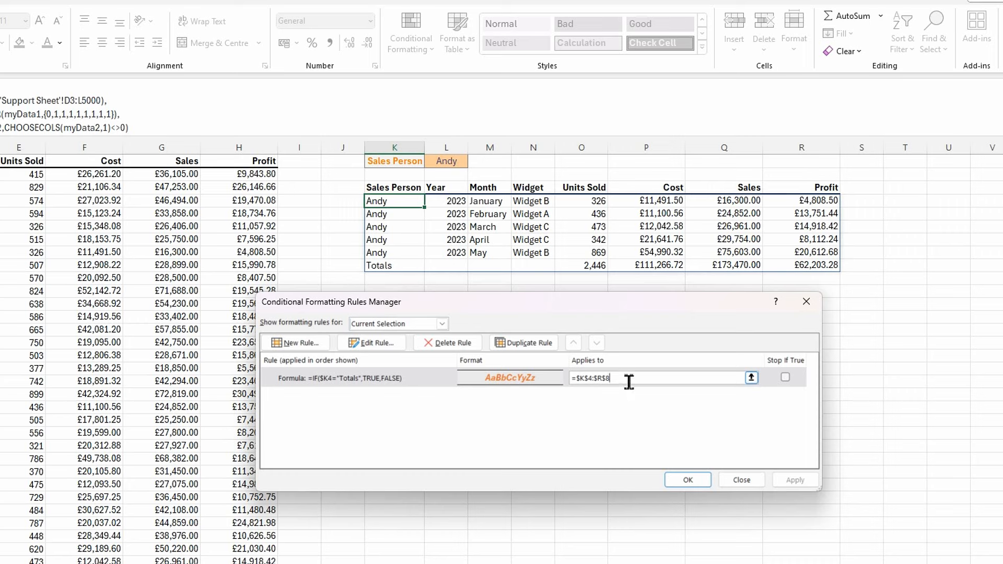
key("BackSpace")
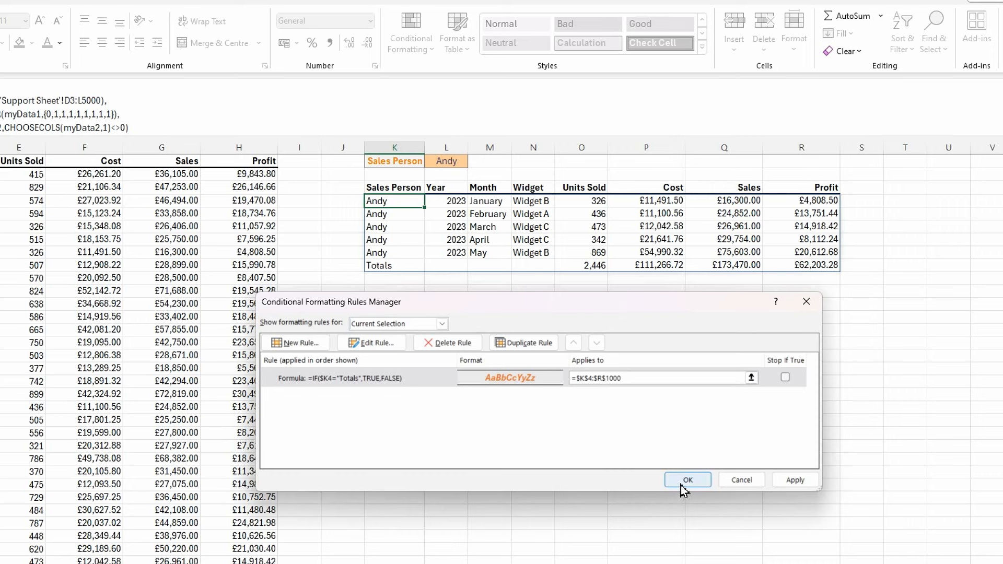
left_click(775, 481)
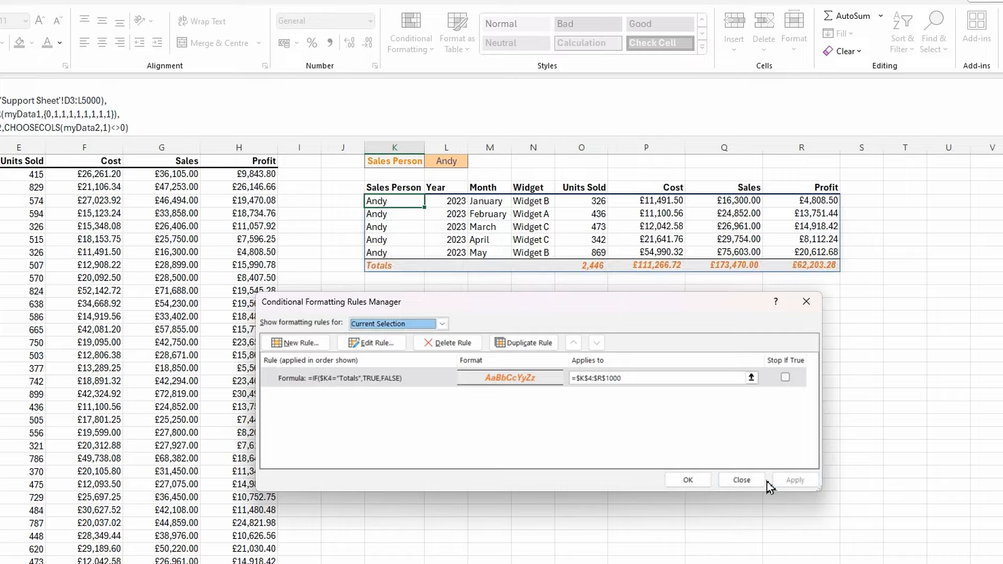
left_click(686, 480)
left_click(446, 471)
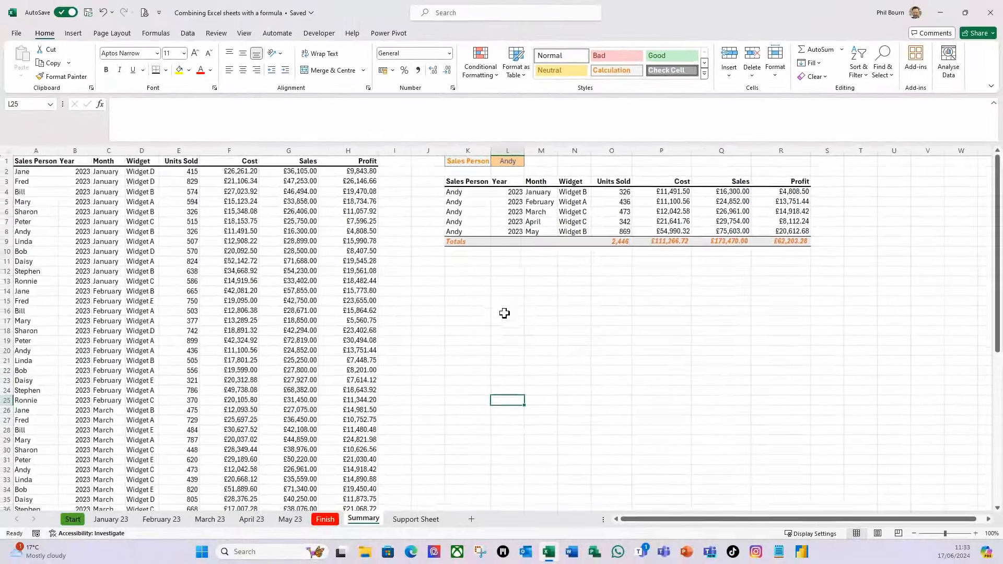
scroll(439, 373, "down", 7)
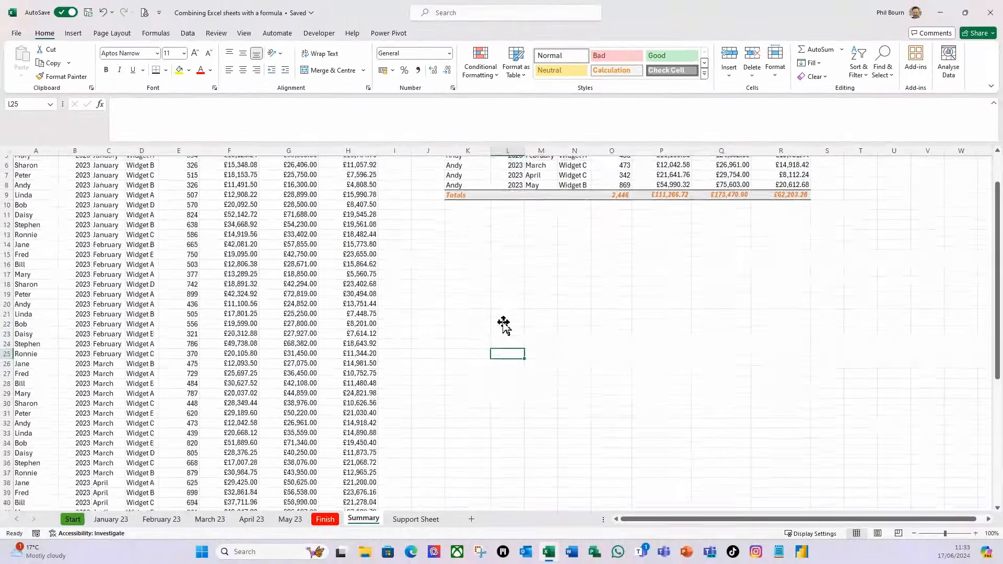
scroll(513, 492, "up", 7)
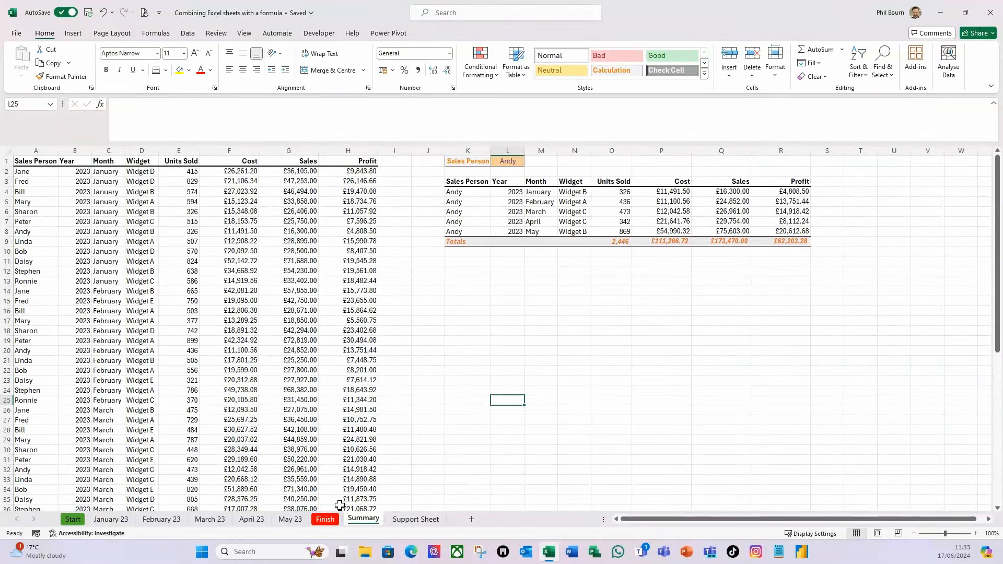
Step: Unhide the June 23 sheet, place it directly before the Finish sheet, and return to the Summary report
right_click(368, 523)
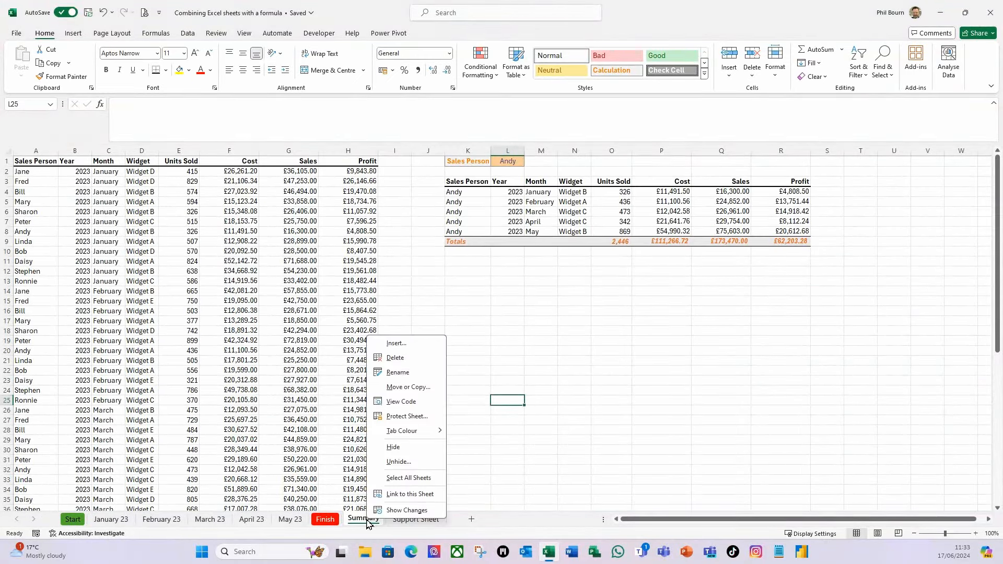
left_click(401, 474)
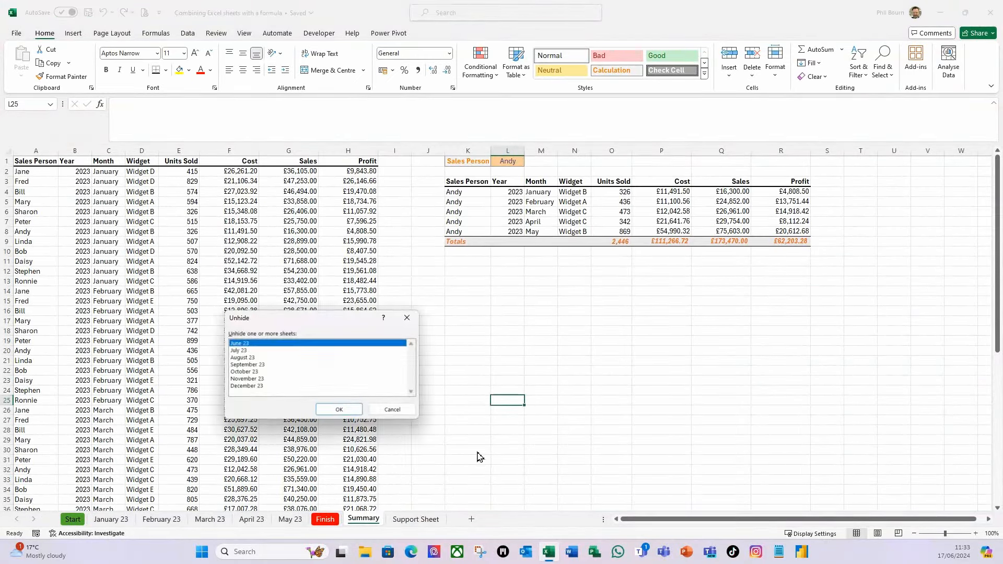
left_click(339, 409)
left_click_drag(472, 522, 330, 526)
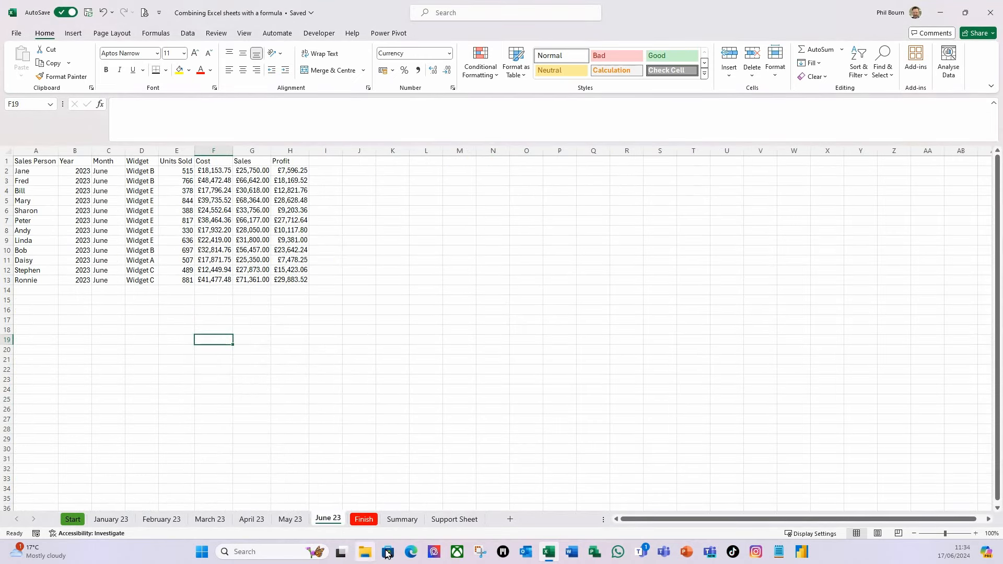
left_click(413, 522)
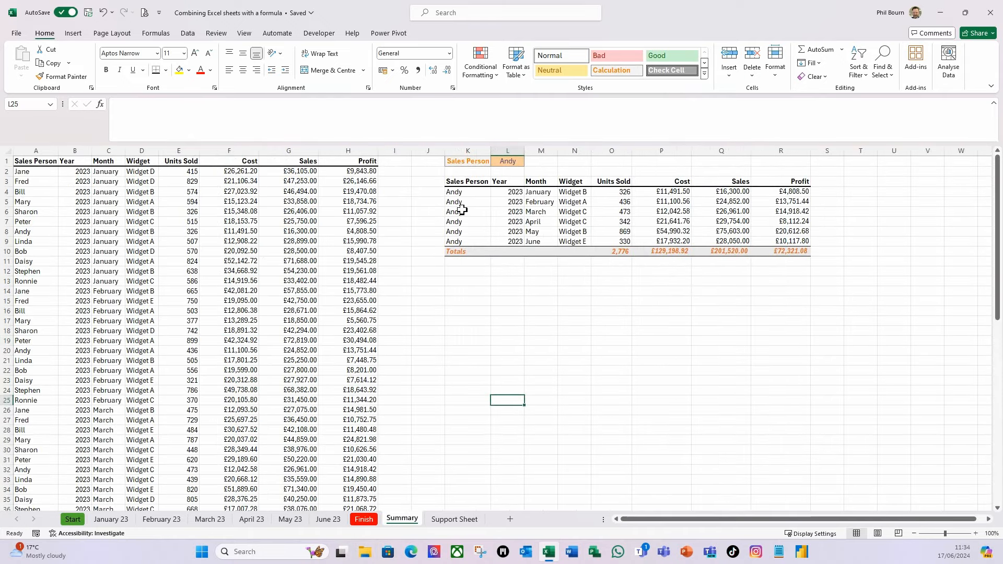
left_click(608, 333)
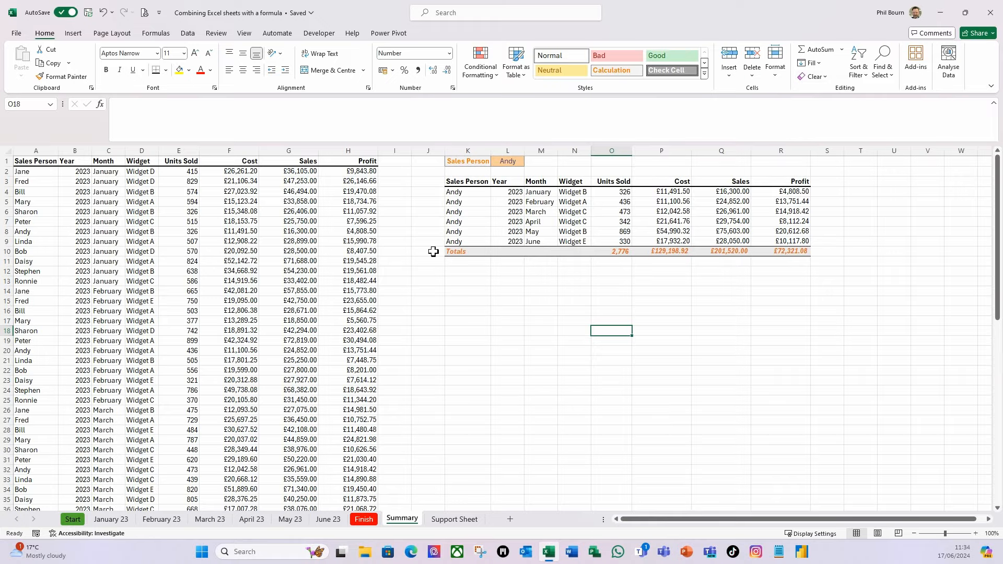
Step: On the Support Sheet, enter the headings Month in O3 and Sales in P3
left_click(515, 163)
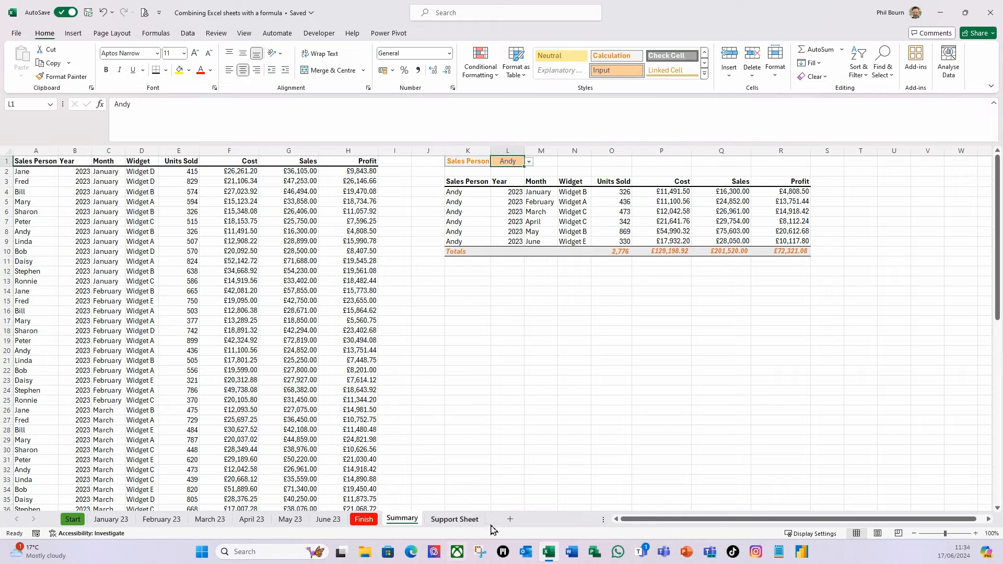
left_click(454, 520)
left_click(334, 302)
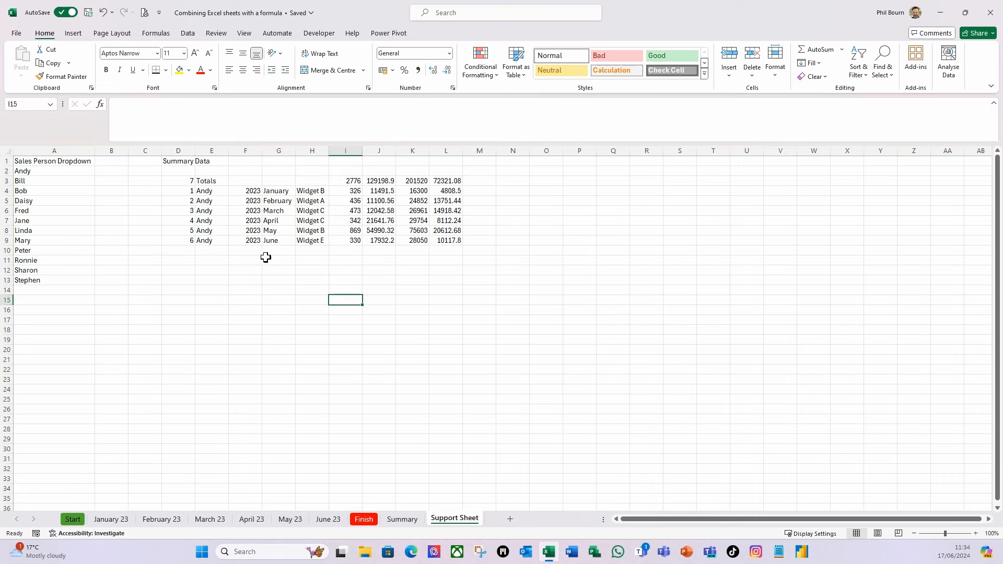
left_click(291, 194)
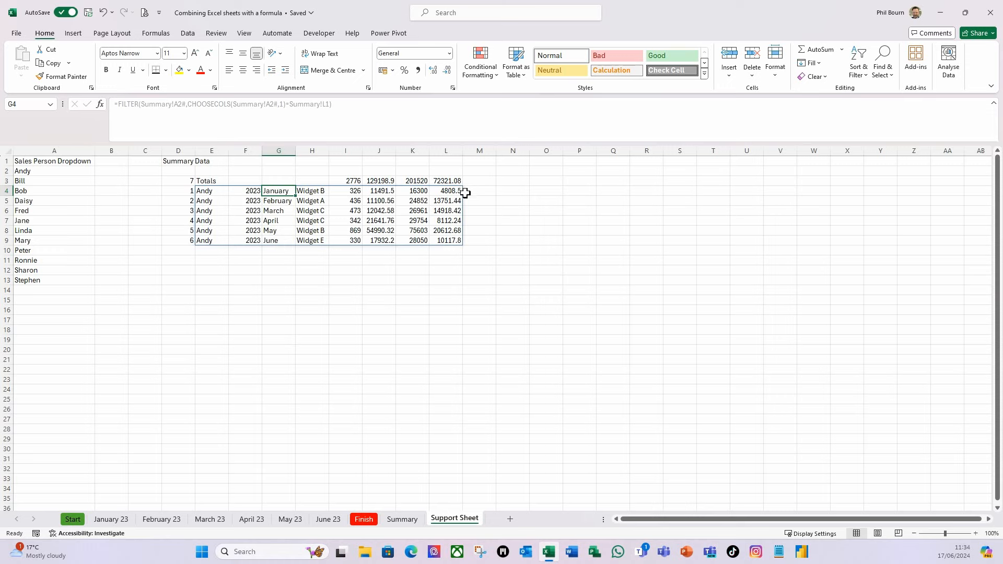
left_click(546, 181)
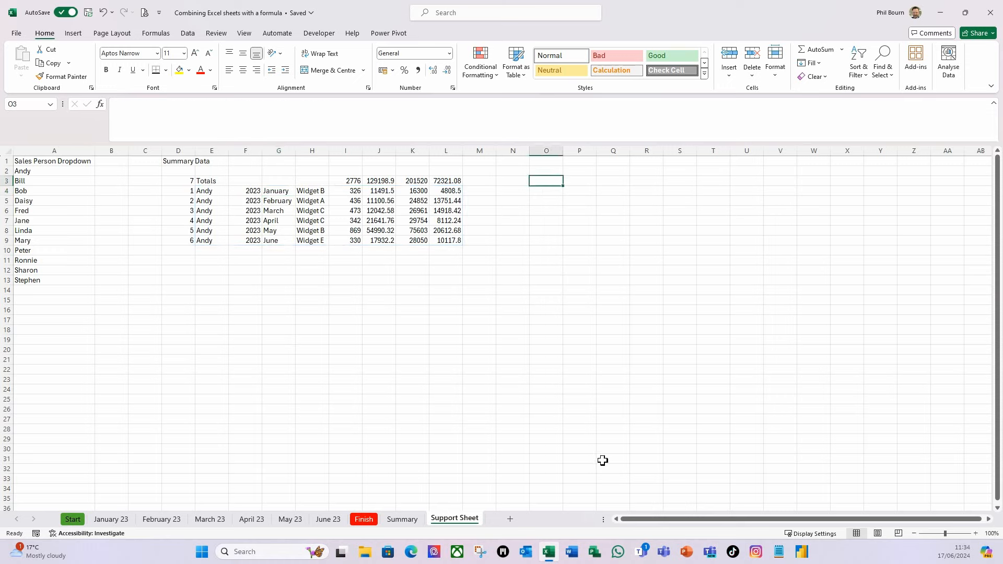
type("Month")
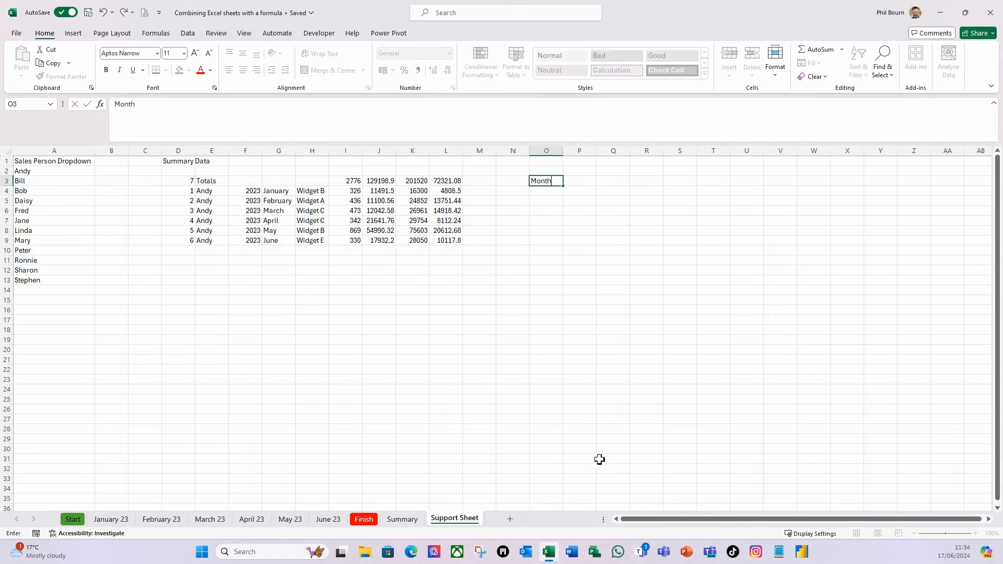
key("Tab")
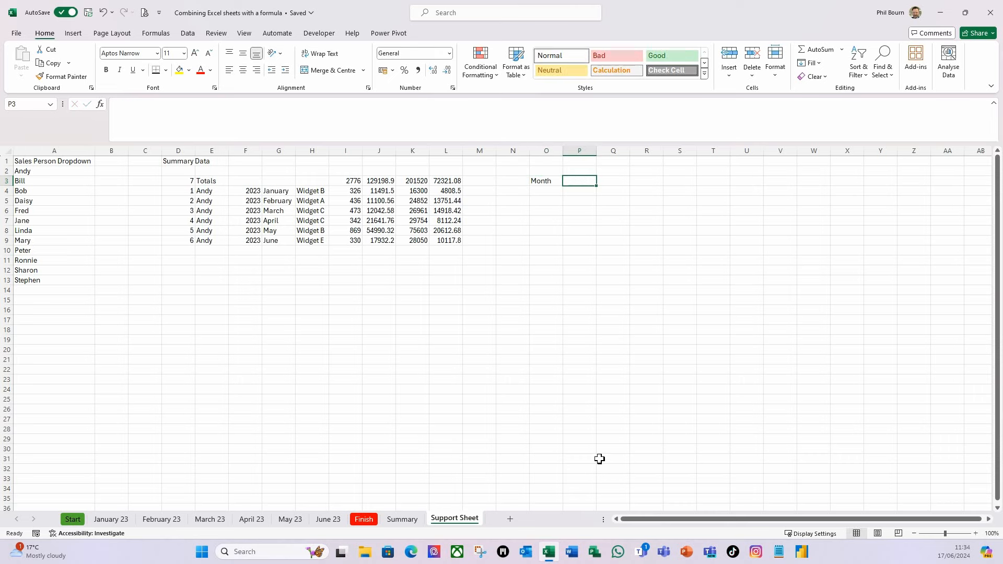
type("Sales")
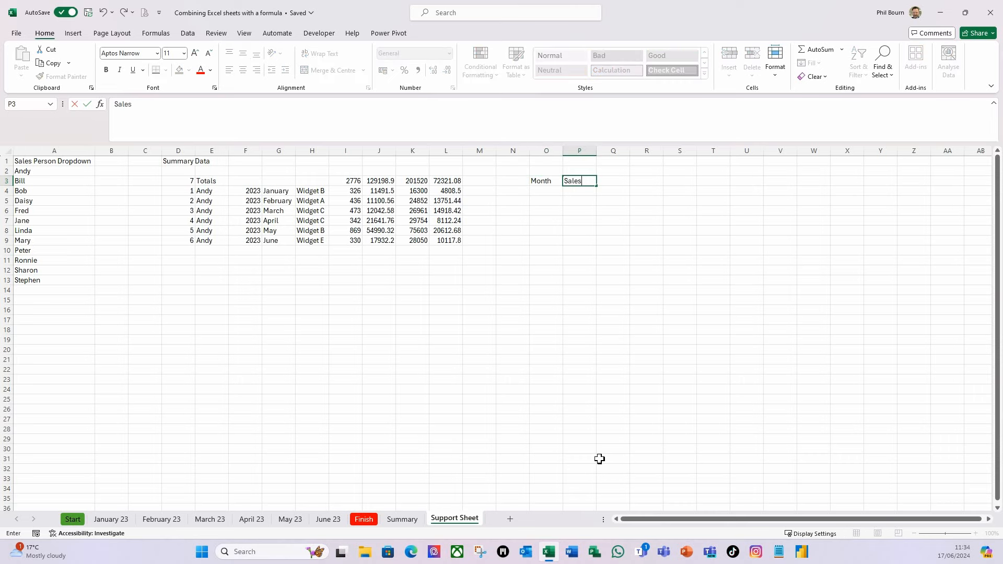
key("Return")
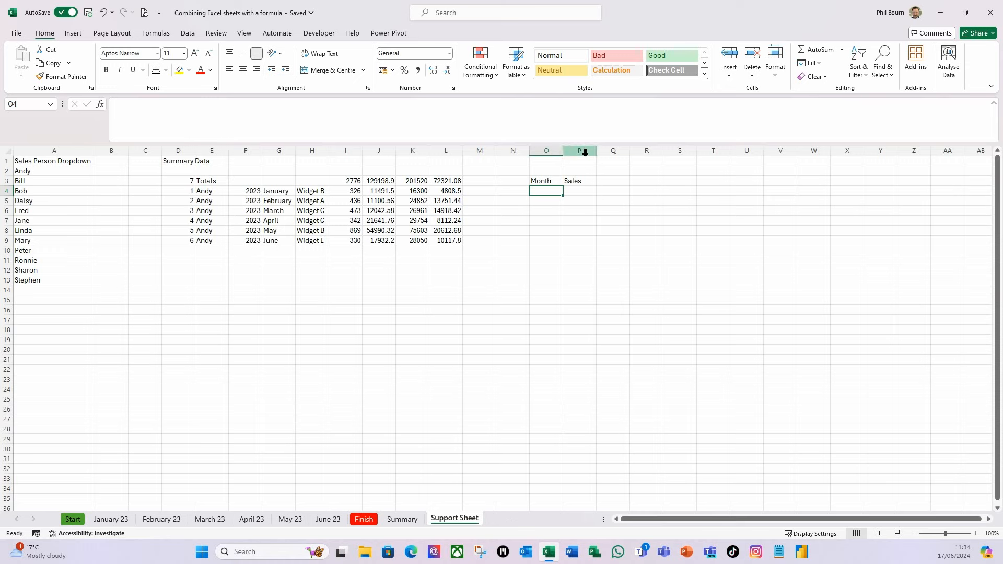
Step: Format column P on the Support Sheet with the Currency number format
left_click(585, 151)
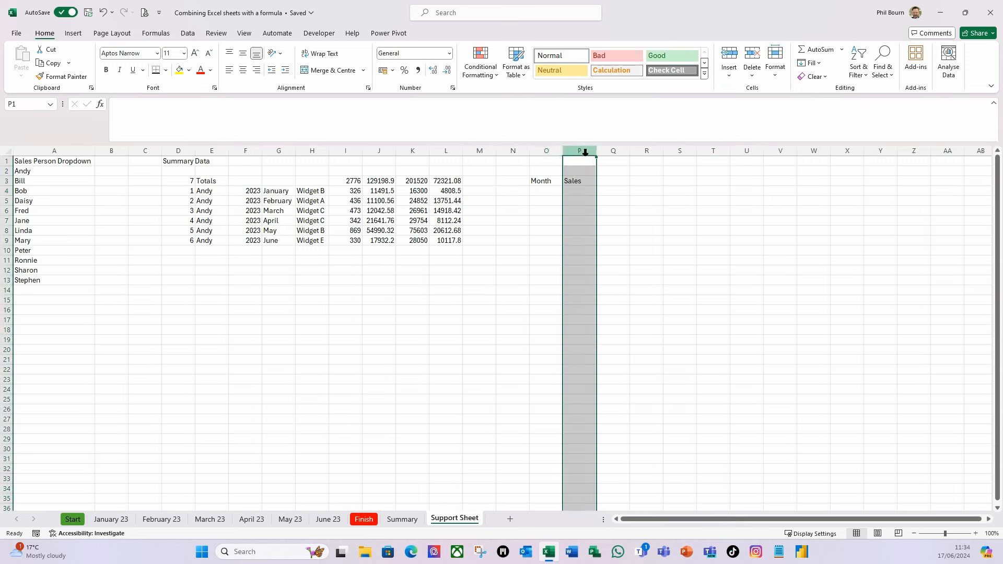
left_click(448, 53)
left_click(423, 130)
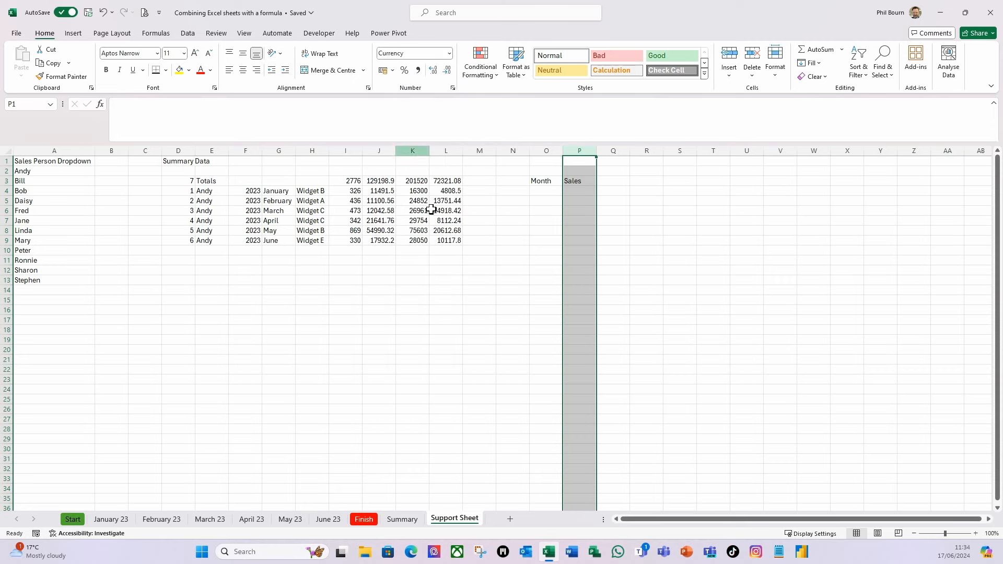
left_click(516, 319)
Step: Enter the heading Label in cell O2 of the Support Sheet, above the Month heading
left_click(546, 203)
left_click(546, 192)
left_click(547, 176)
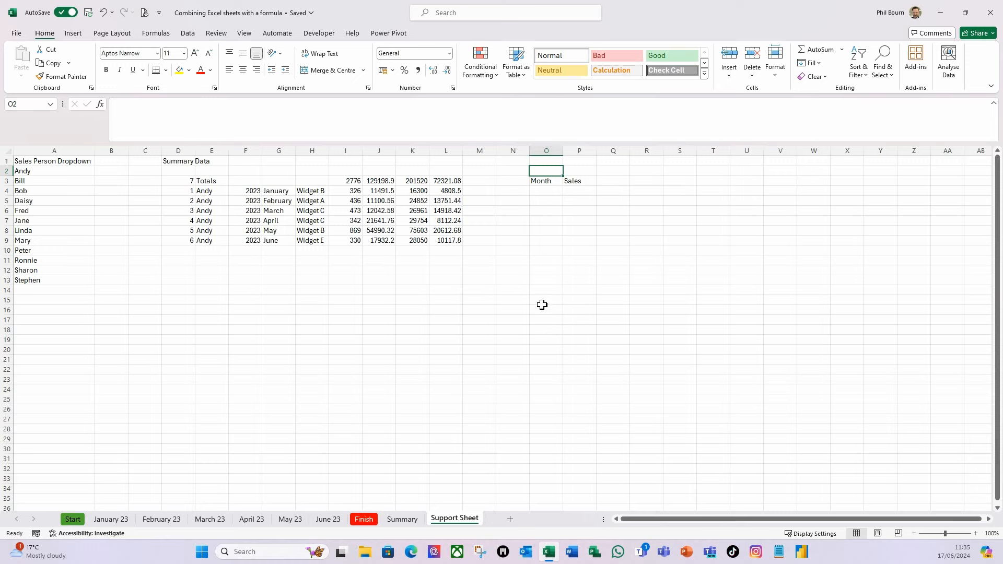
type("Labe")
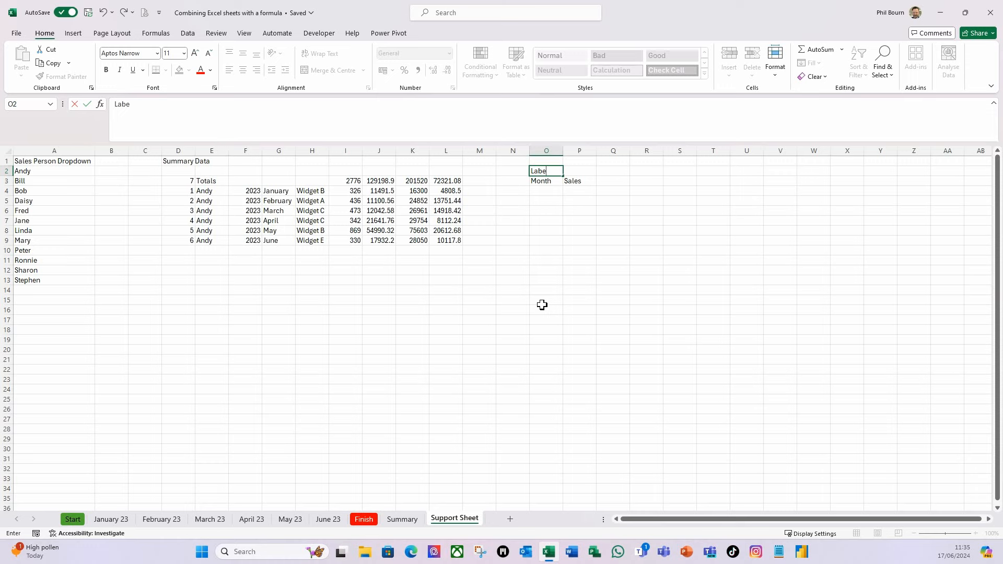
type("l")
key("Tab")
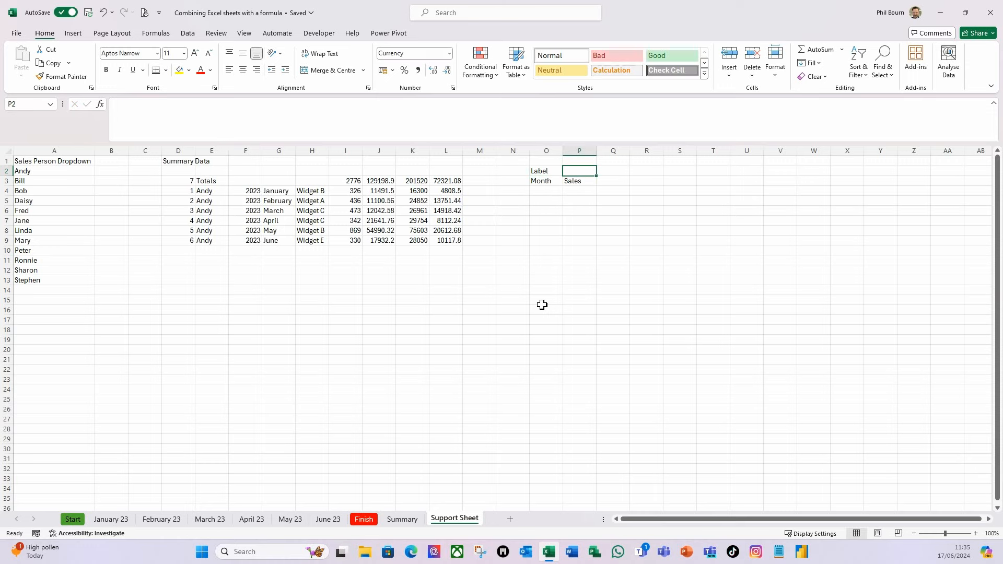
Step: Enter =CONCAT(Summary!L1," - Sales") in P2 to build a dynamic label from the selected sales person
type("=")
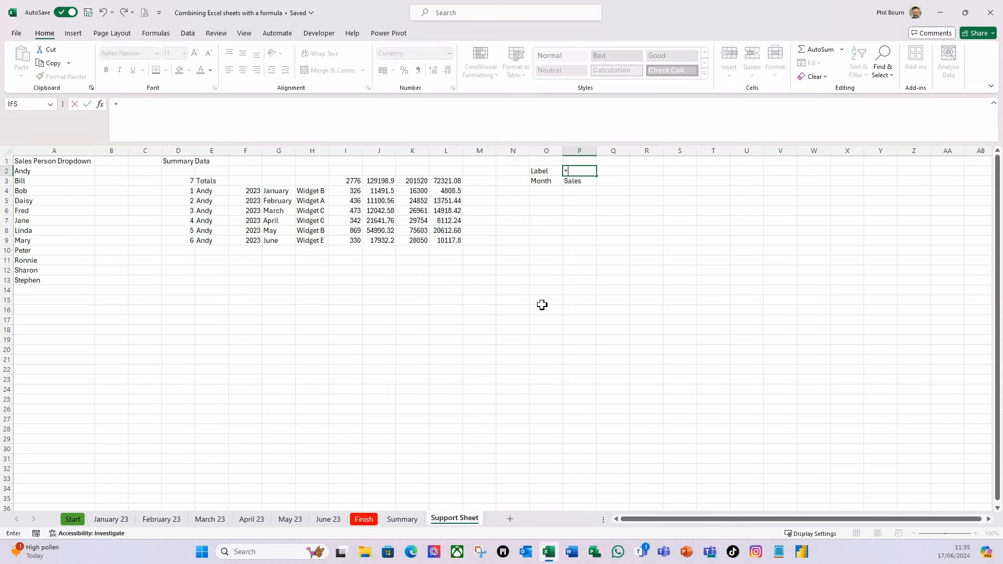
type("con")
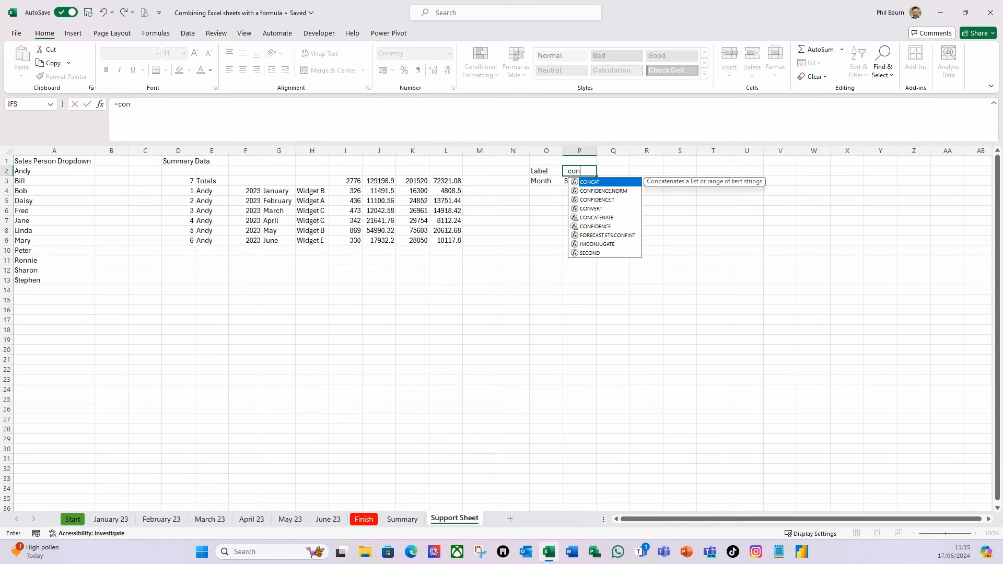
double_click(589, 183)
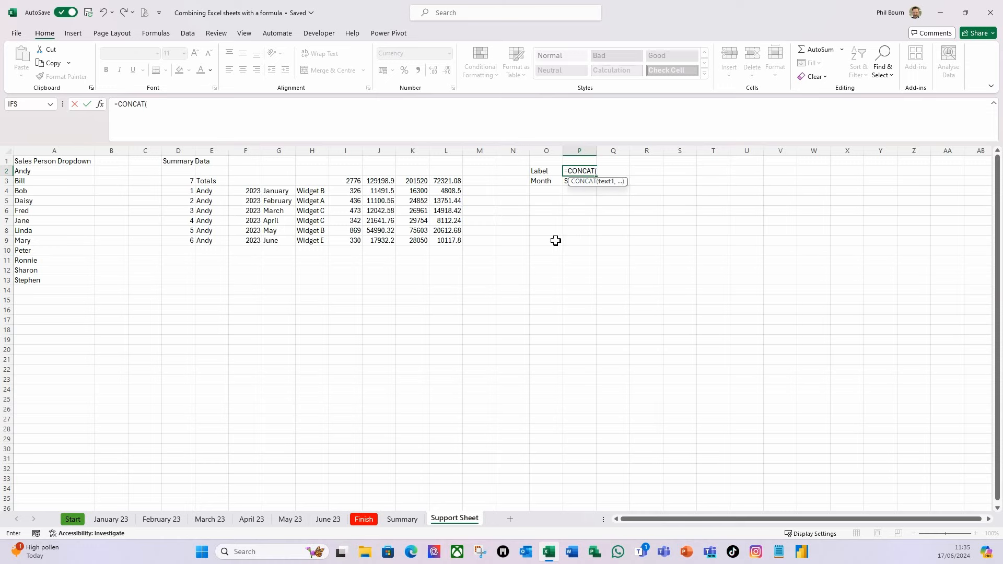
left_click(405, 520)
left_click(504, 163)
type(",\" - Sales")
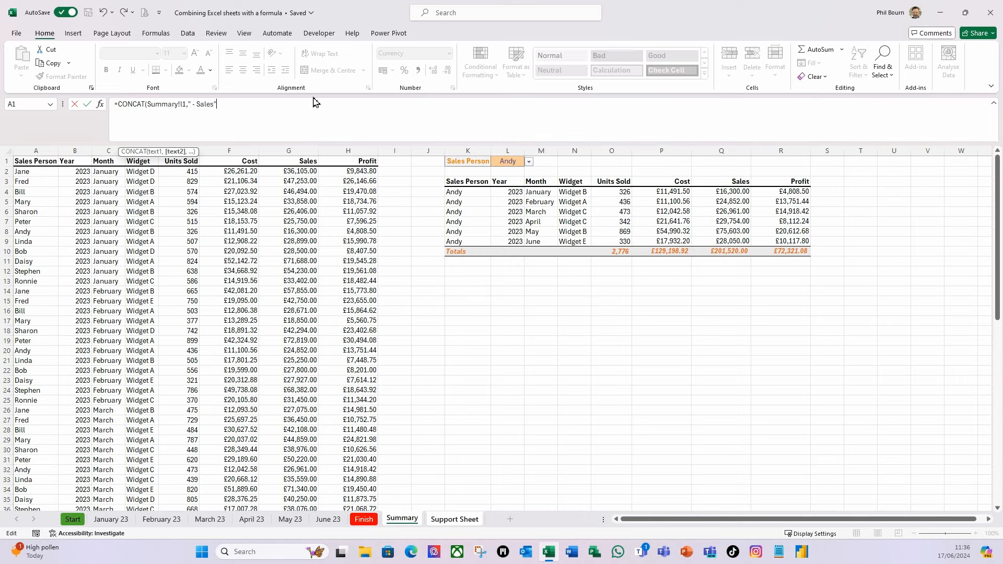
key("Return")
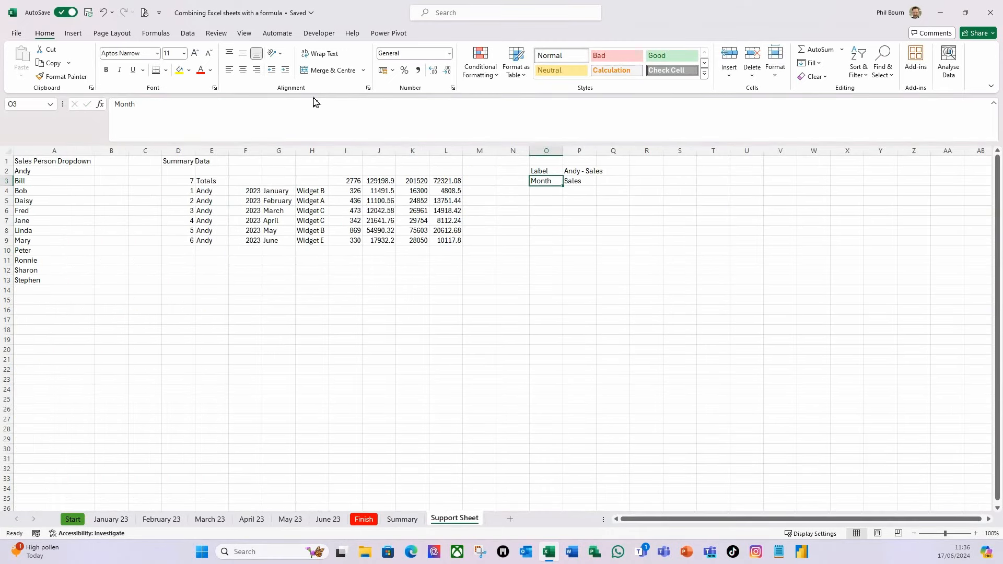
left_click(588, 173)
left_click(555, 280)
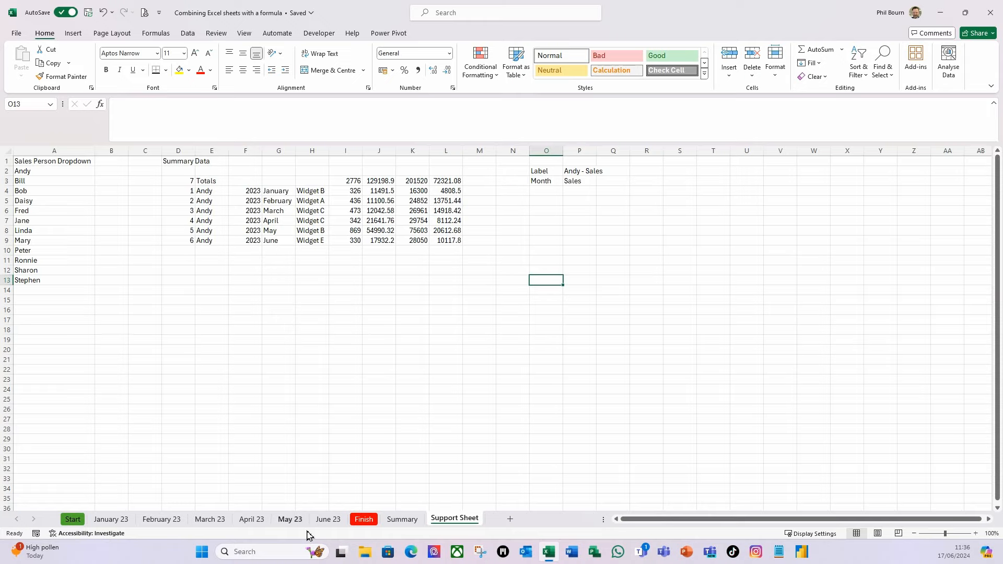
Step: Switch the Summary sheet's Sales Person selection in L1 to the second person in the list and return to the Support Sheet
left_click(400, 519)
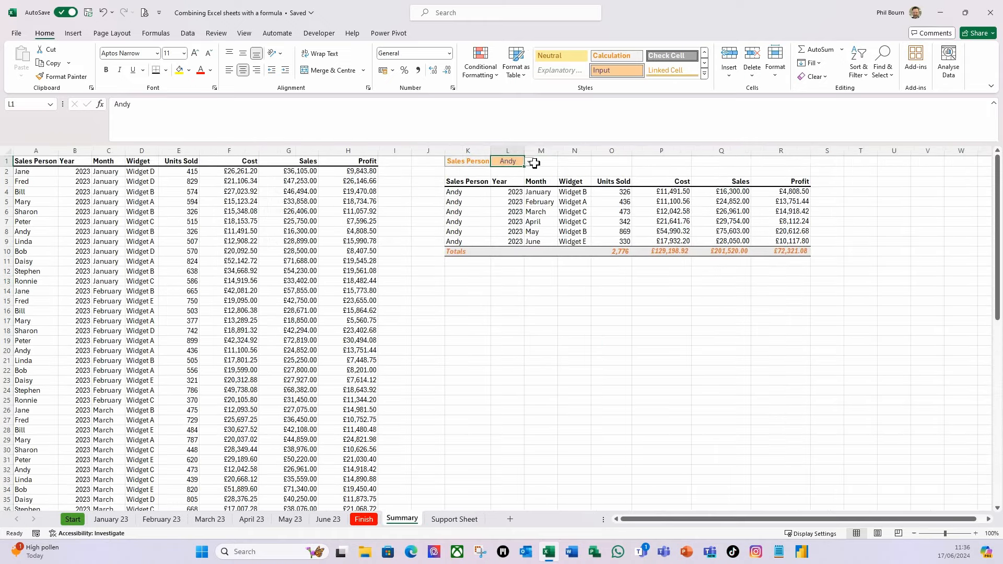
left_click(529, 161)
left_click(498, 180)
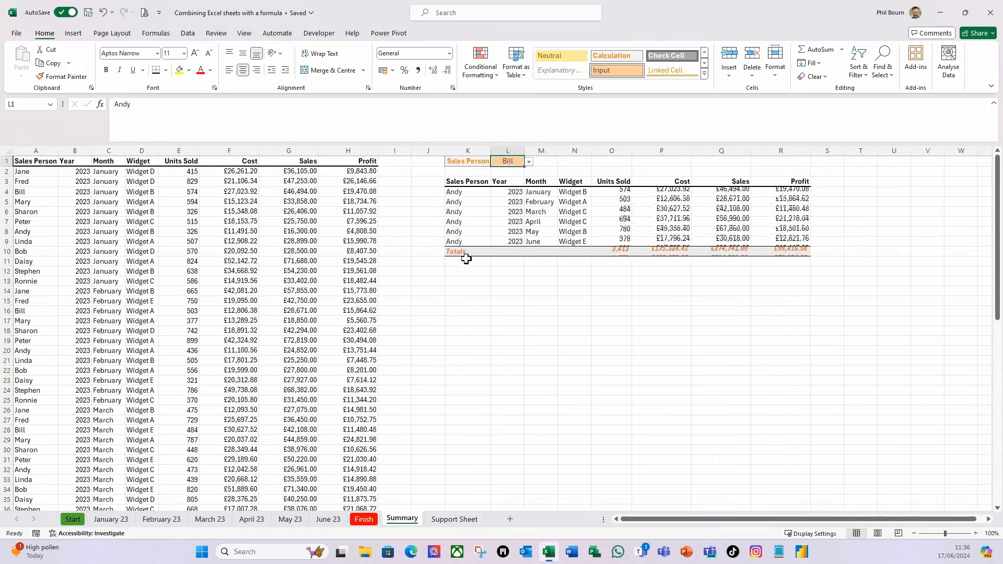
left_click(451, 520)
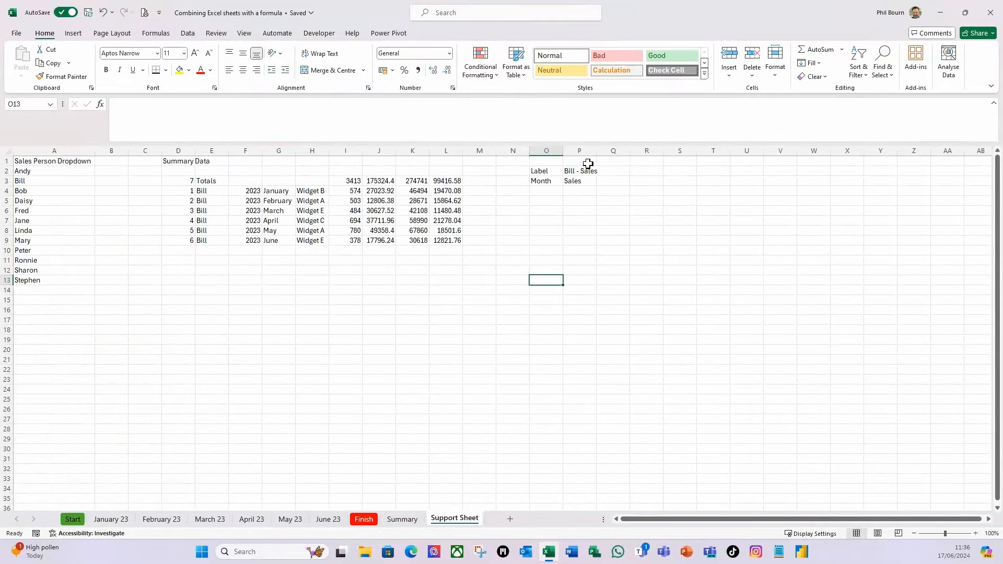
Step: Begin a UNIQUE formula in cell O4 below the Month heading
left_click(542, 191)
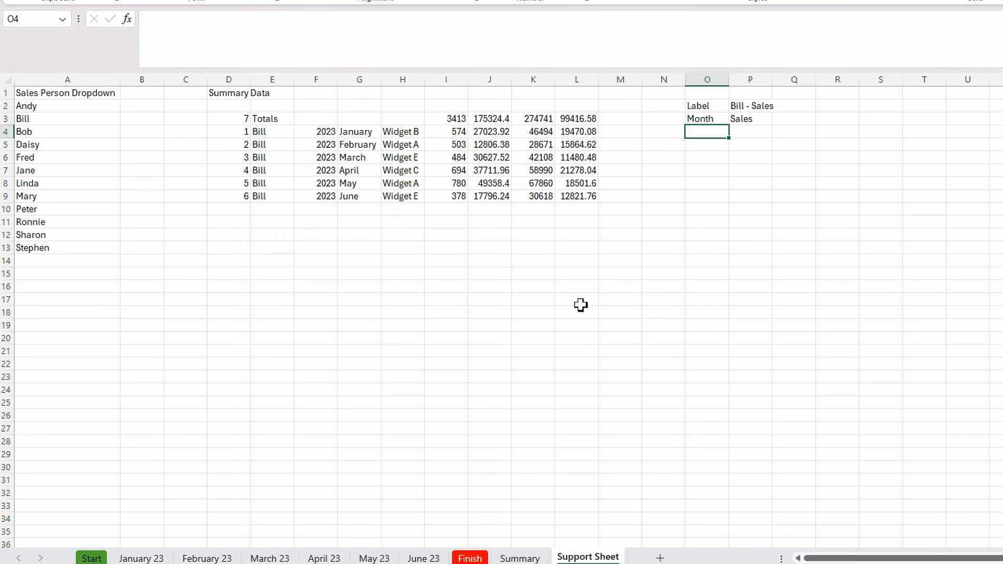
type("=uni")
key("Tab")
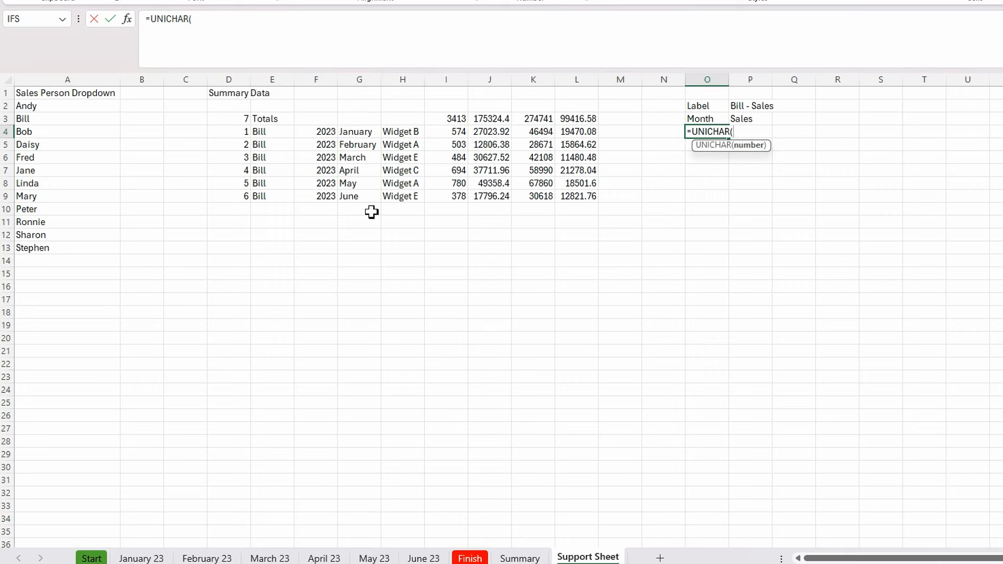
key("BackSpace")
key("BackSpace")
key("BackSpace")
key("BackSpace")
key("BackSpace")
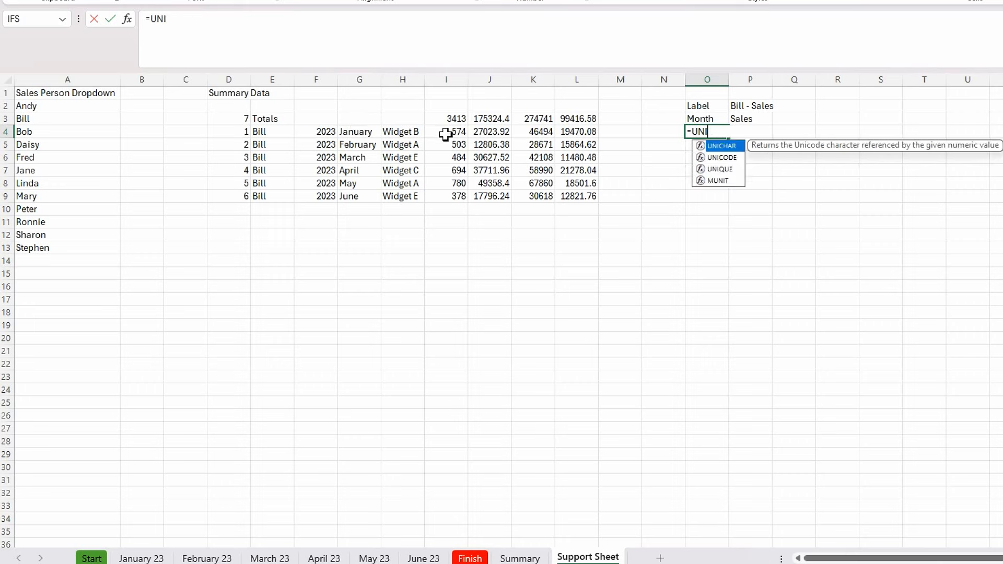
double_click(720, 169)
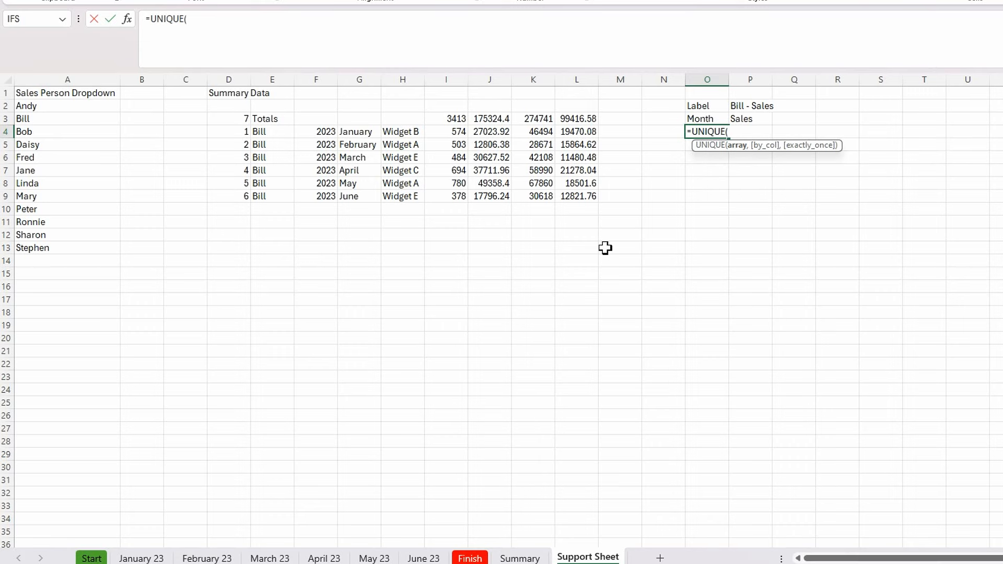
Step: Complete the O4 formula as =UNIQUE(CHOOSECOLS(E4#,3)) to list the distinct months from the summary data
left_click(267, 133)
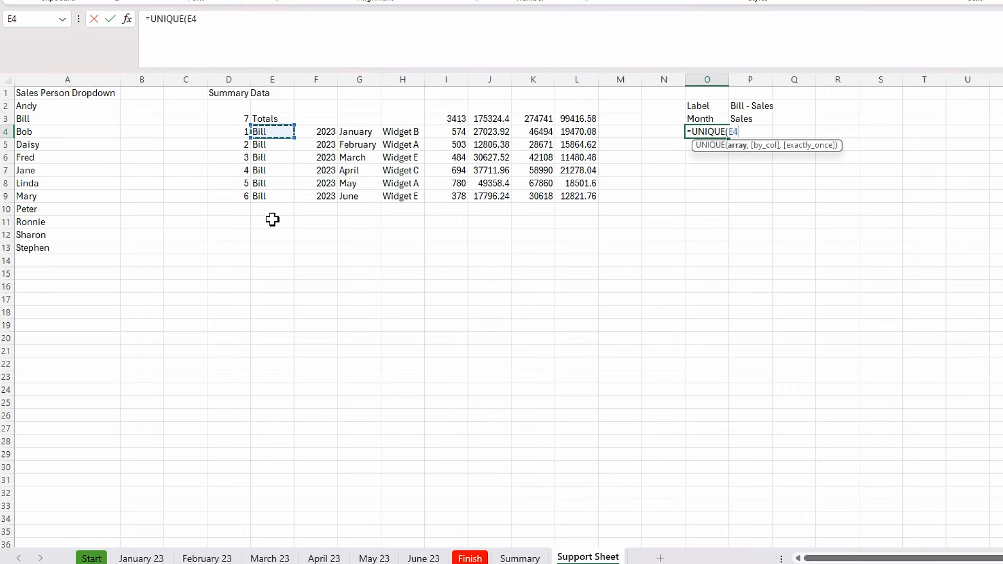
key("BackSpace")
key("BackSpace")
type("c")
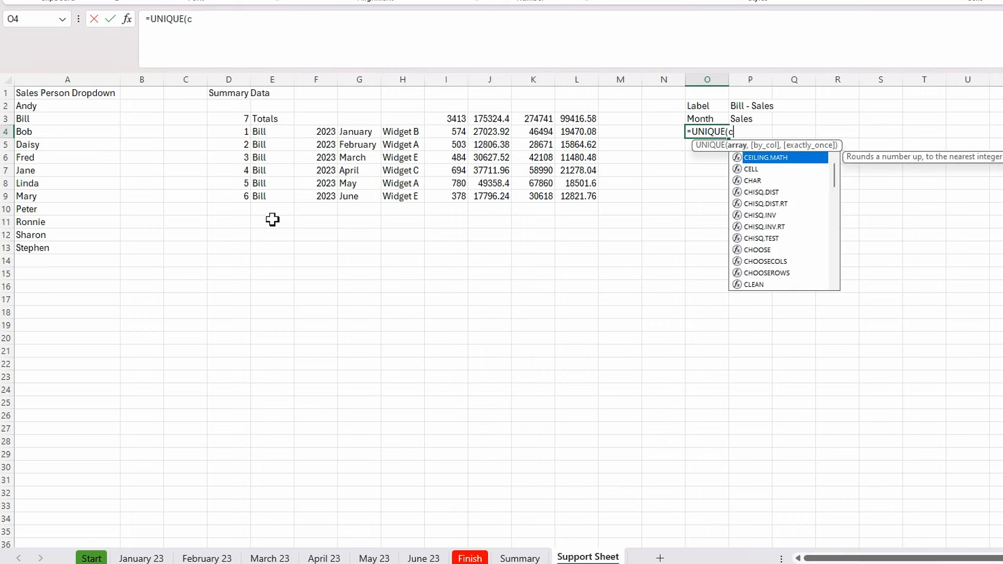
type("hoos")
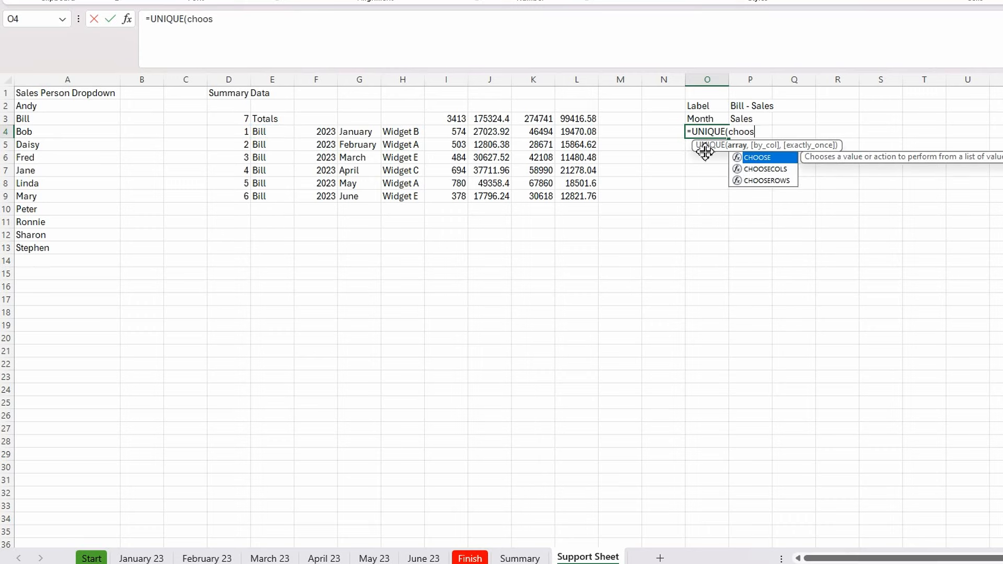
double_click(765, 169)
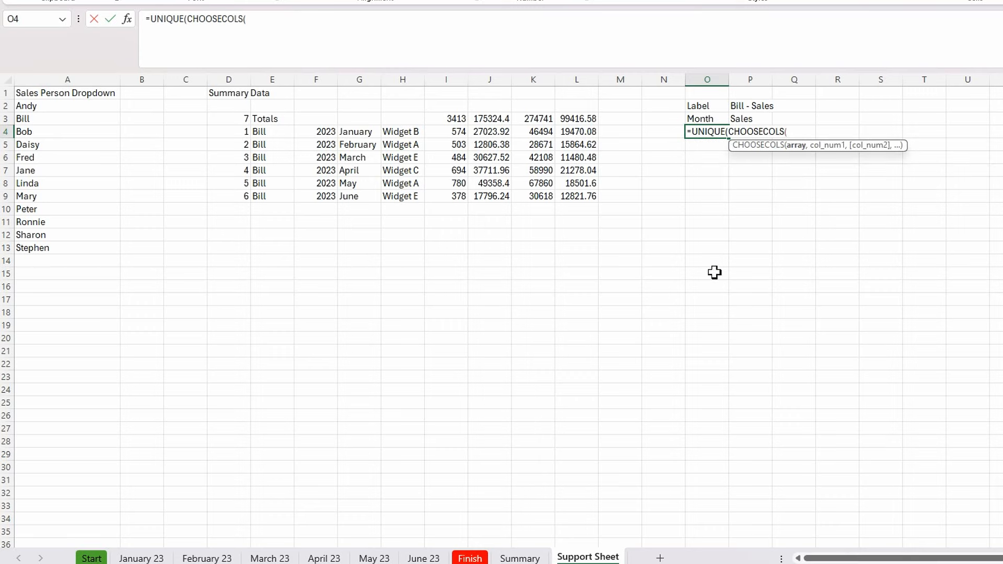
left_click(275, 133)
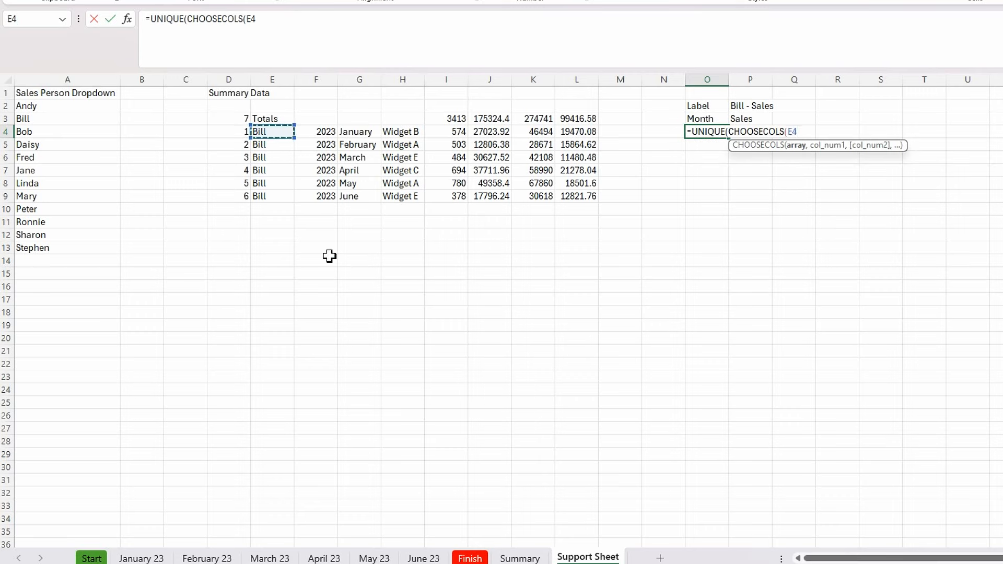
type("#")
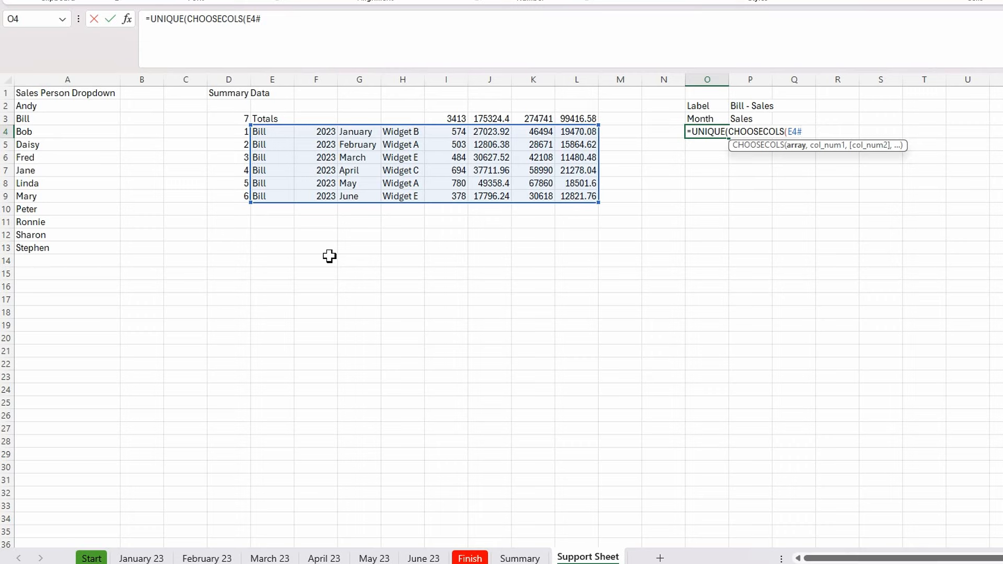
type(",")
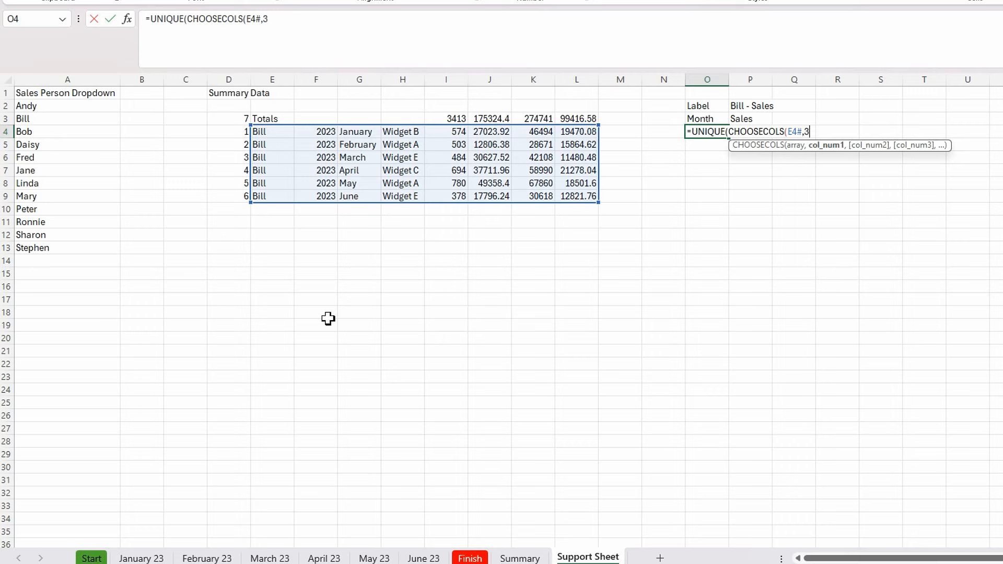
type("3)")
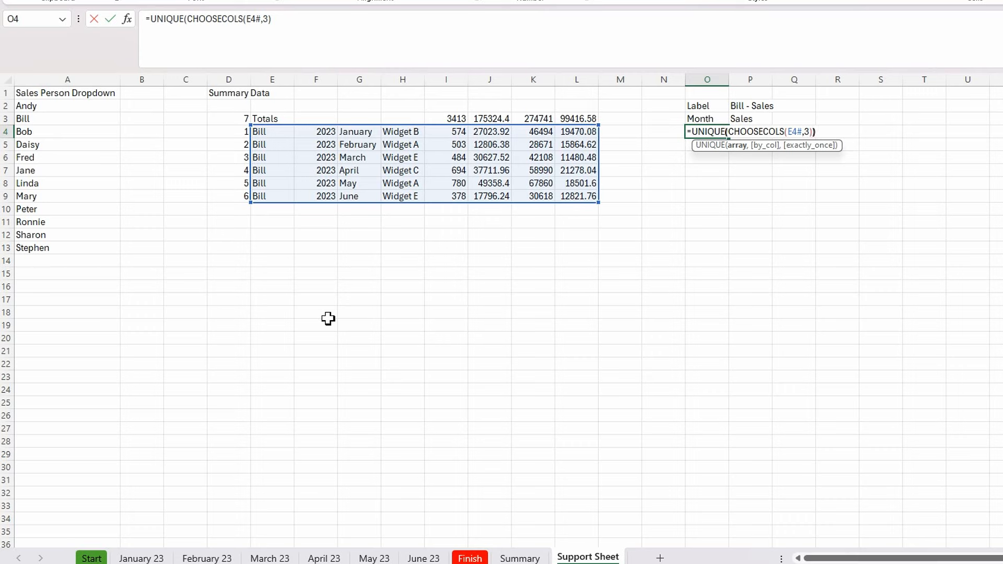
type(")")
key("Return")
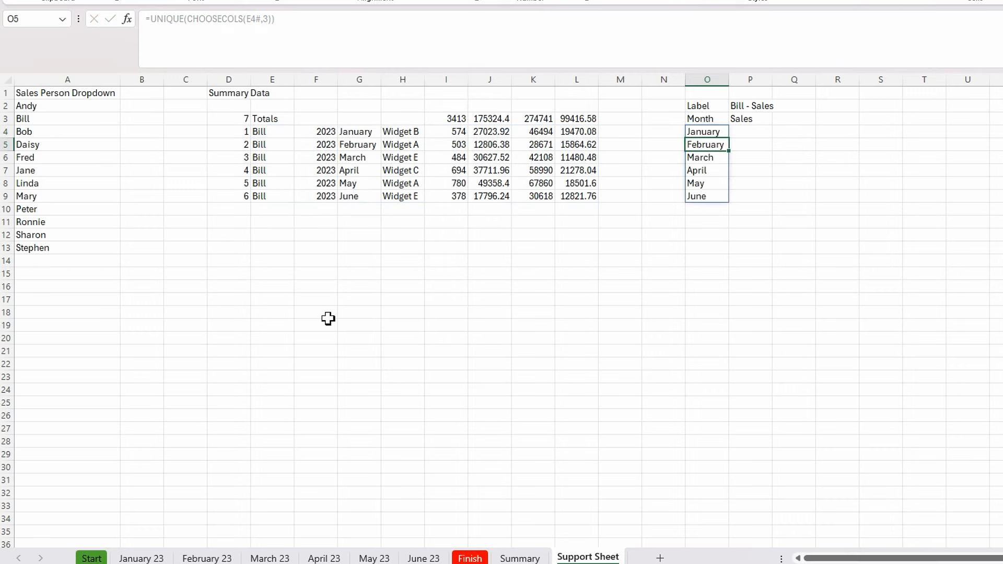
left_click(844, 240)
left_click(763, 136)
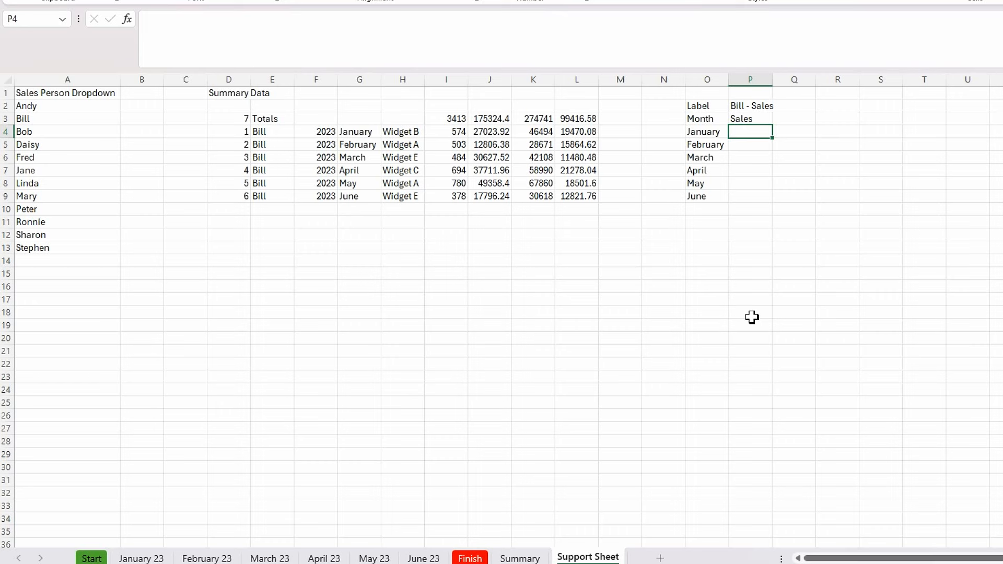
type("sum")
key("BackSpace")
key("BackSpace")
key("BackSpace")
key("BackSpace")
key("BackSpace")
type("=sumi")
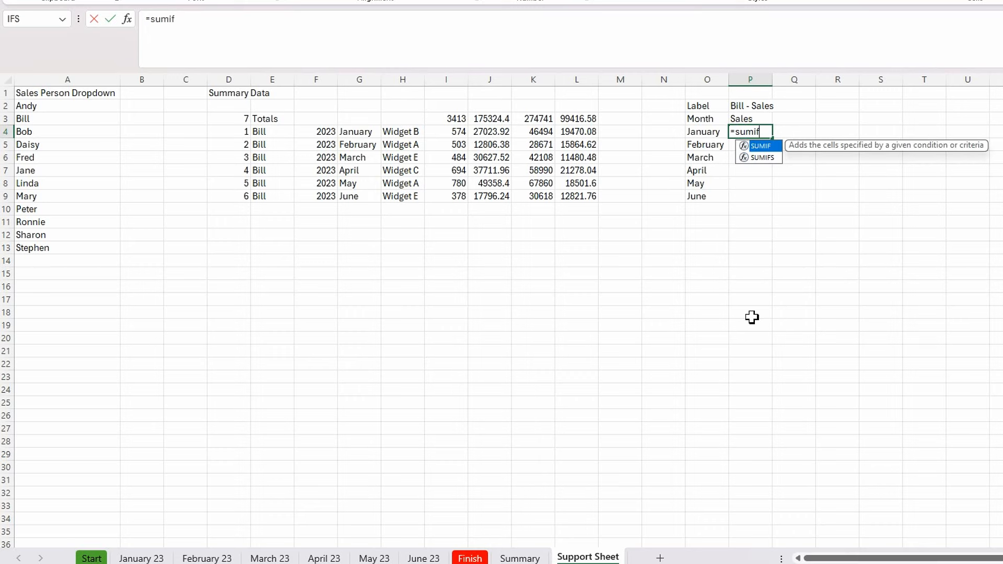
type("f")
key("Tab")
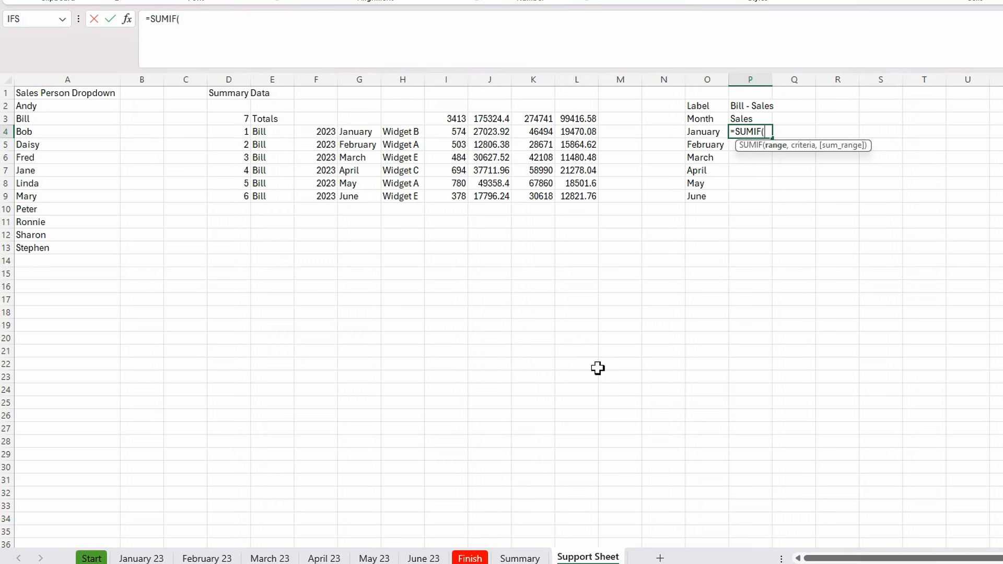
type("ch")
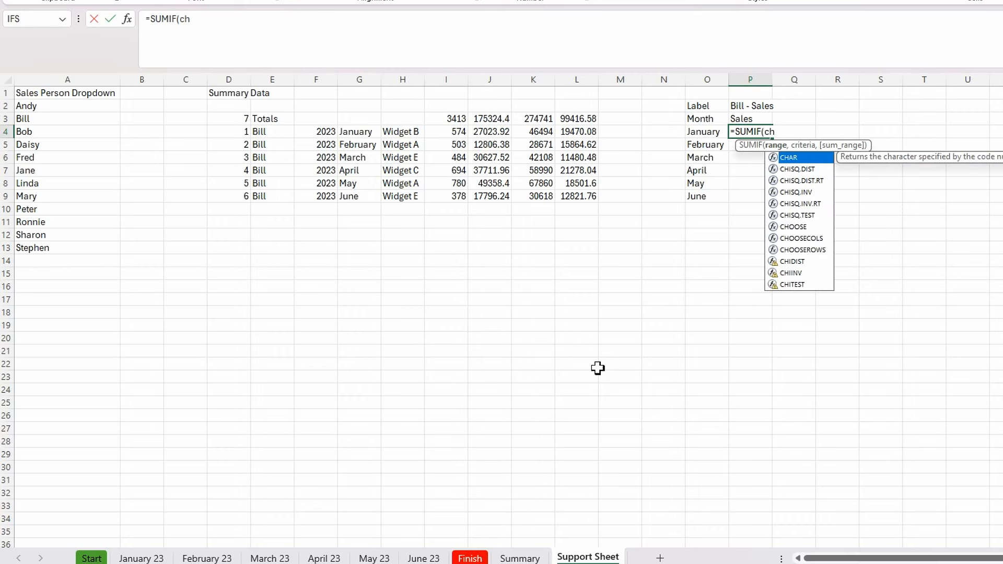
key("Escape")
key("Escape")
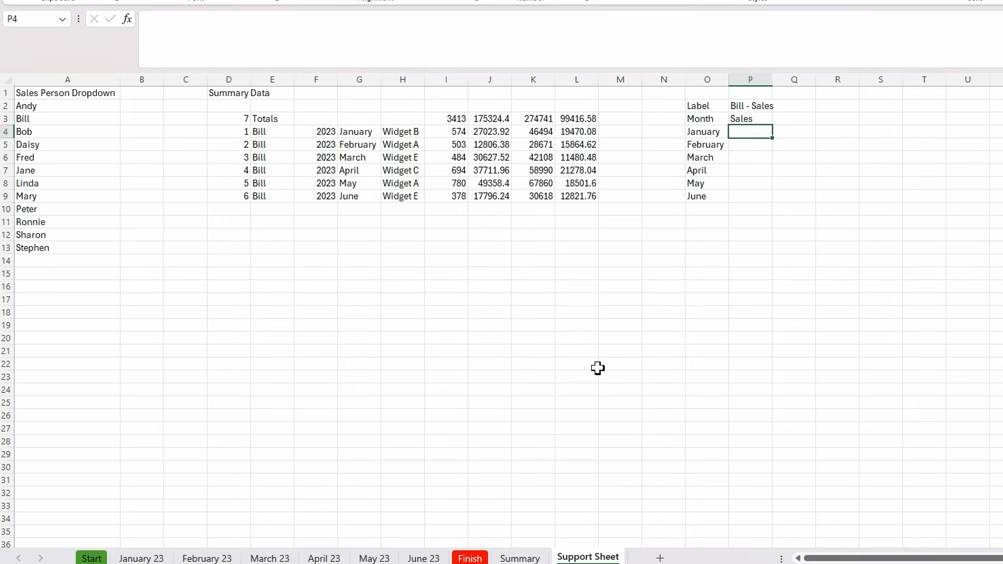
Step: Enter =CHOOSECOLS(E4#,1) in Q4 to extract the sales person column from the spilled summary data
left_click(797, 131)
type("=choos")
double_click(814, 158)
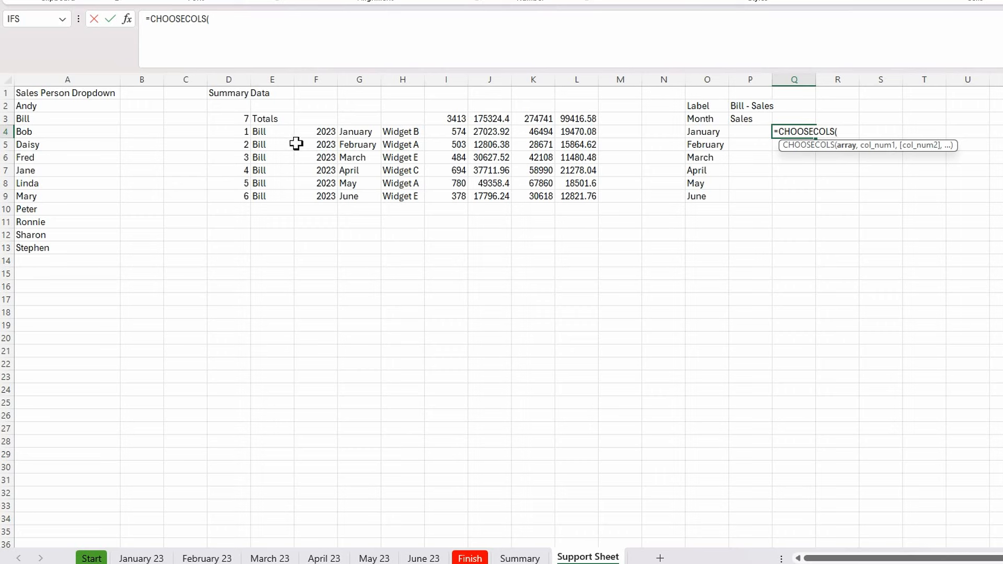
left_click(274, 136)
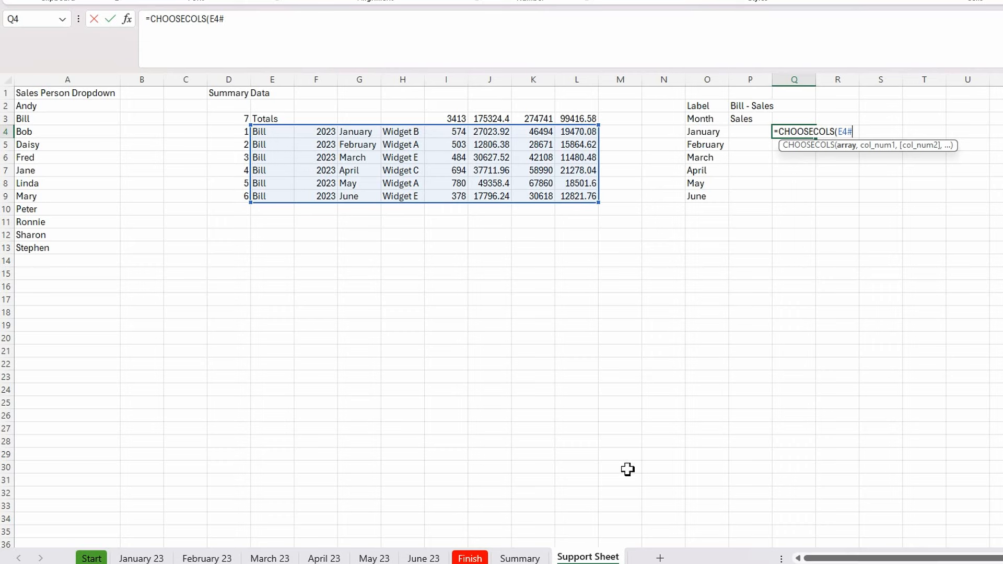
type(",1")
type(")")
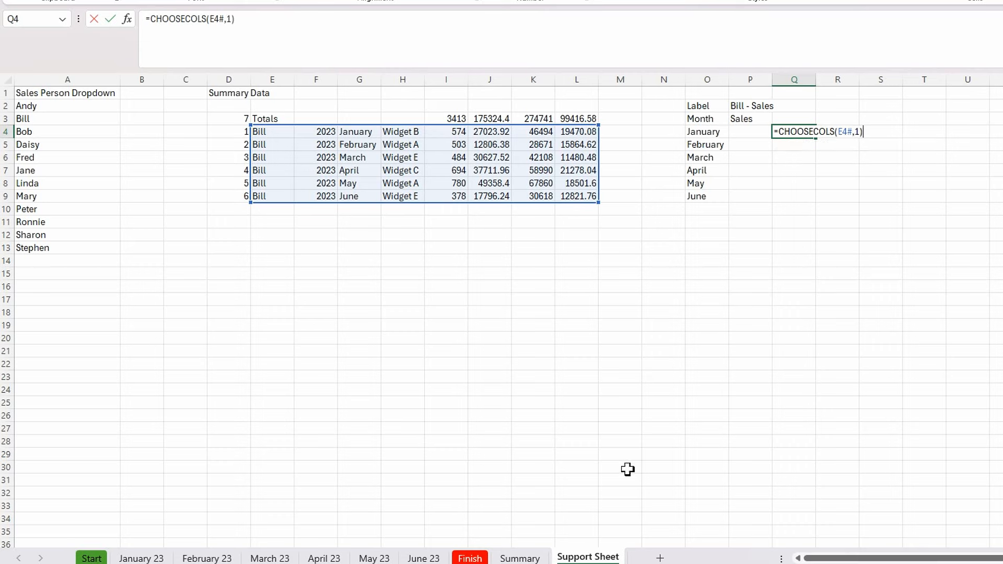
key("Return")
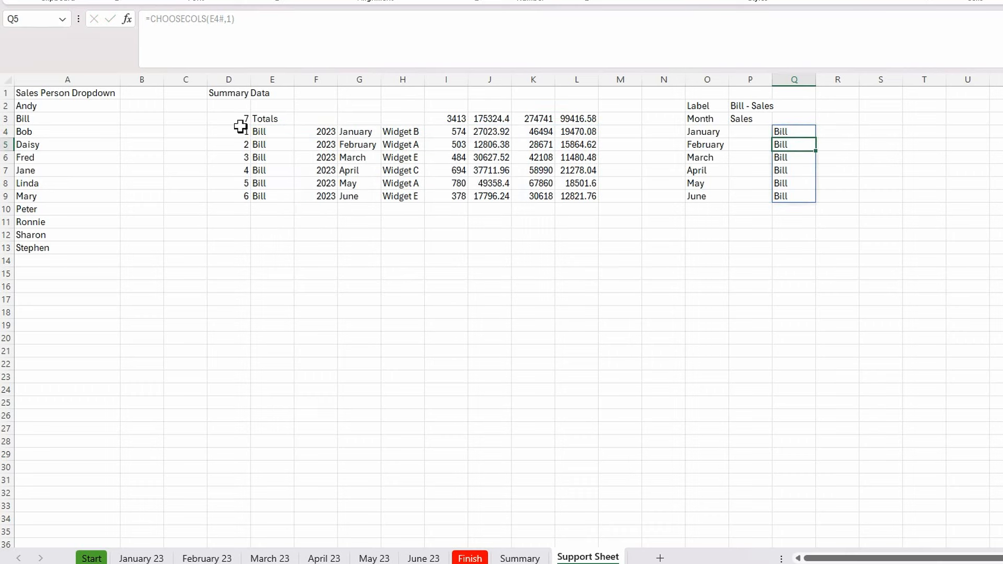
left_click(804, 135)
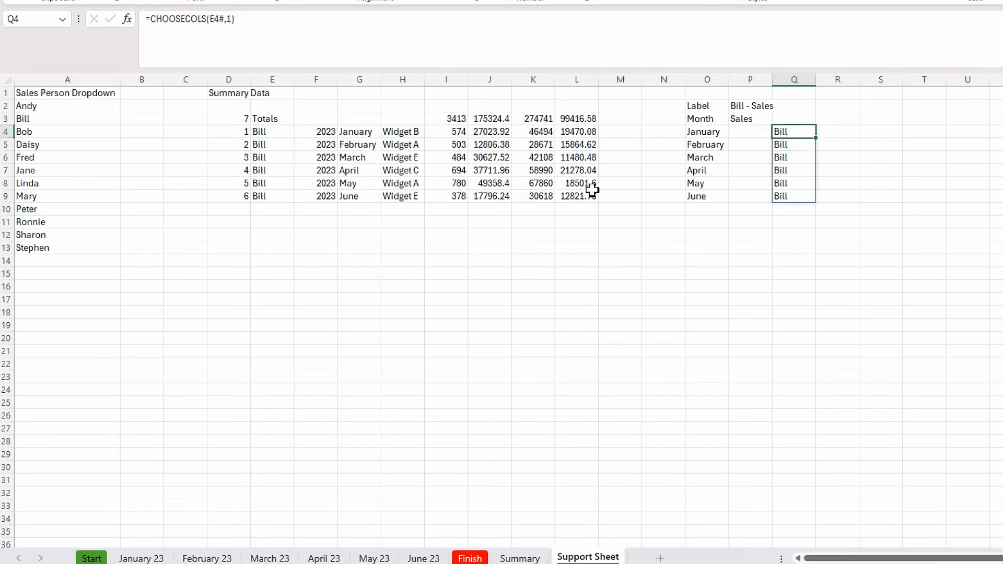
Step: Change the column number in the Q4 formula to 3, making it =CHOOSECOLS(E4#,3), to extract the month column
left_click(250, 24)
key("Left")
key("BackSpace")
type("3")
key("Return")
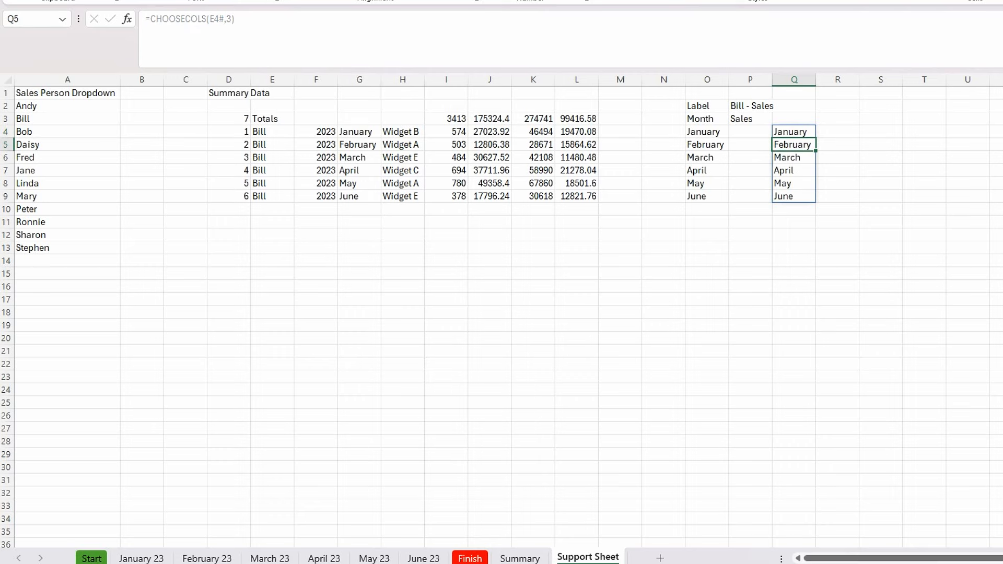
Step: Delete the trial CHOOSECOLS formula from Q4
left_click(799, 132)
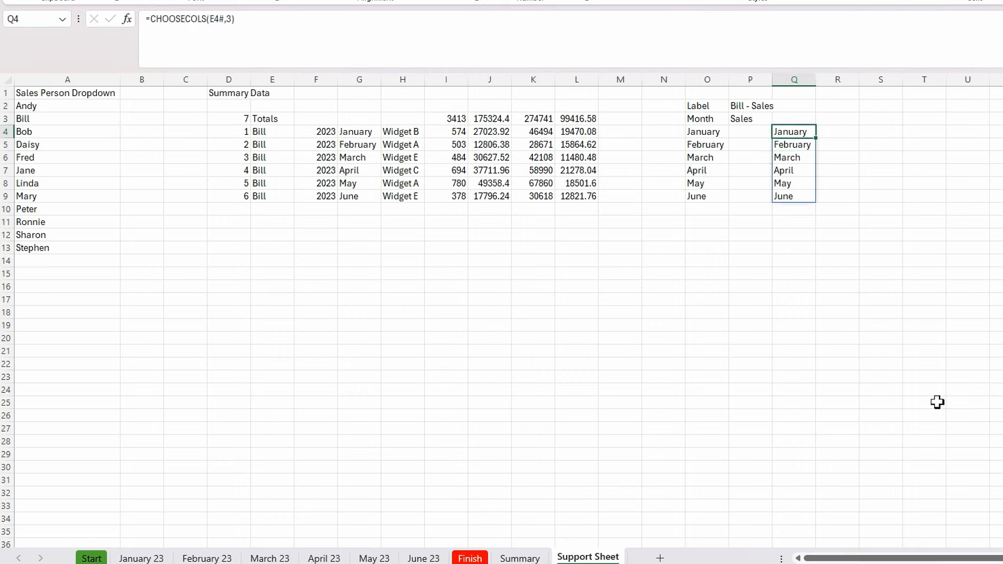
key("Delete")
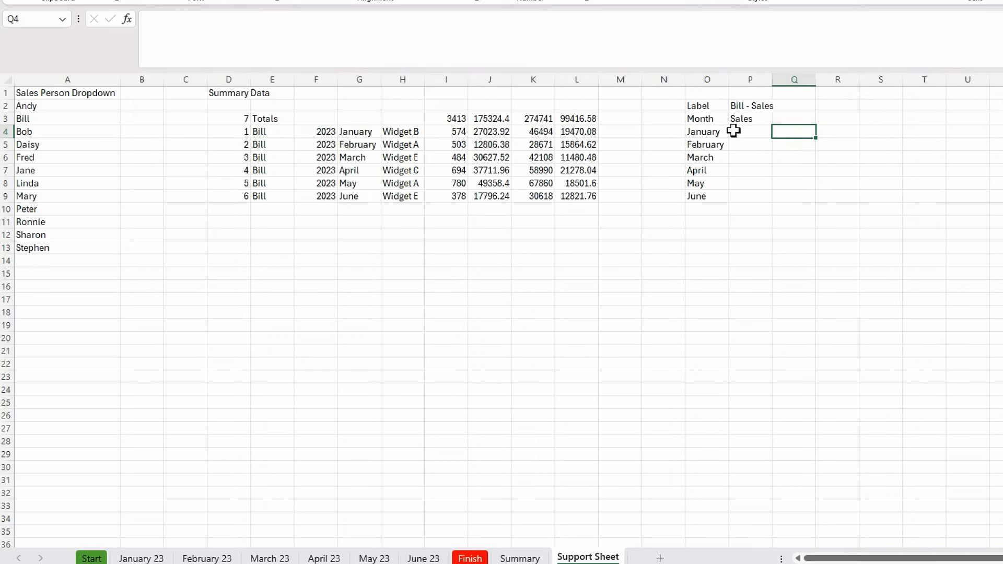
Step: Begin a SUMIF formula in P4 below the Sales heading with CHOOSECOLS(E4#,3) as its range
left_click(755, 134)
type("=sun")
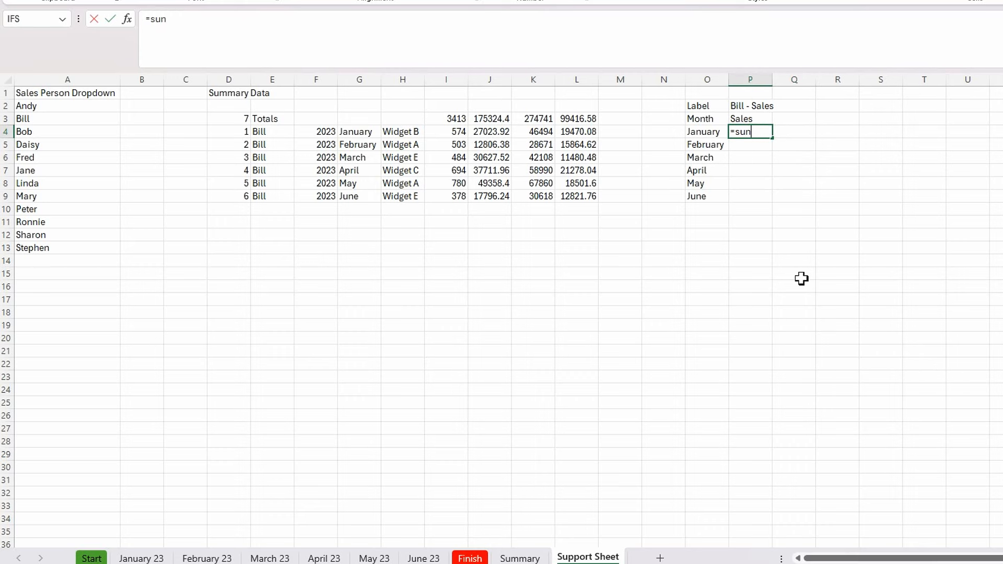
key("BackSpace")
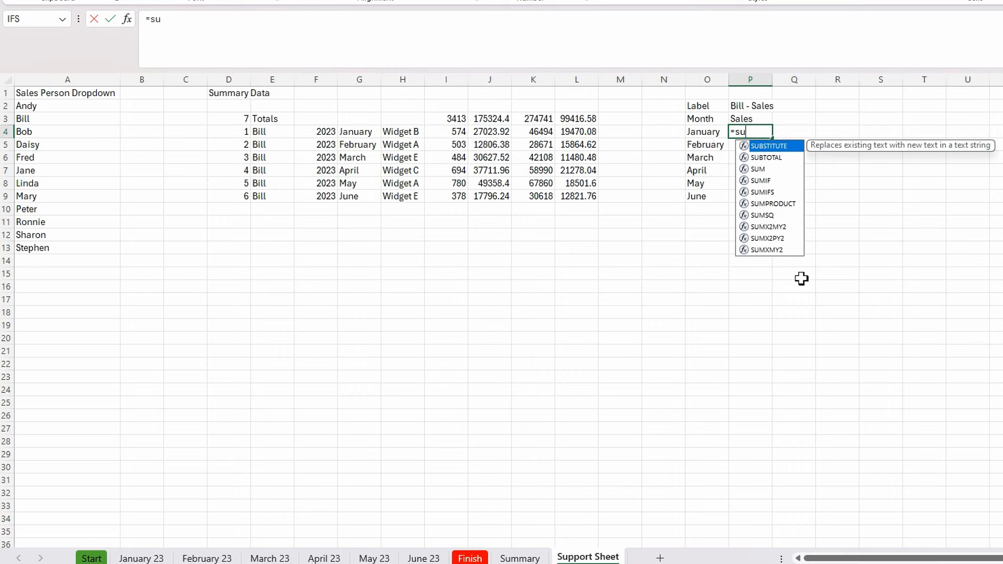
type("m")
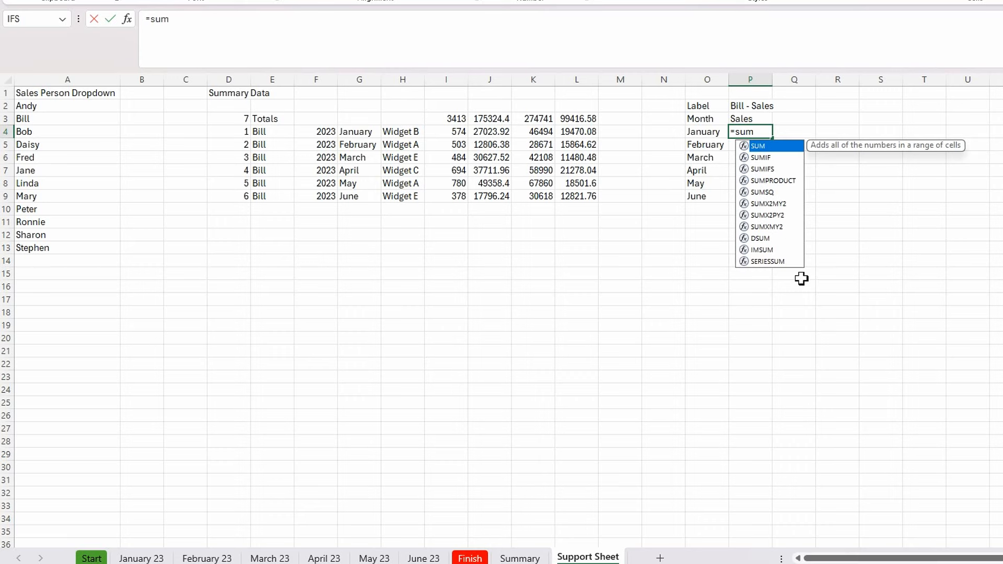
double_click(764, 160)
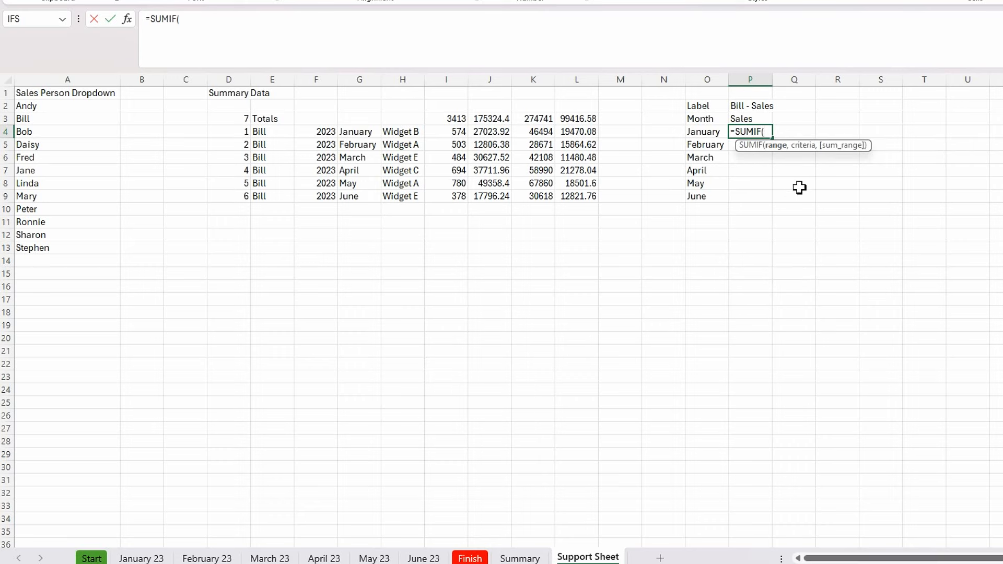
type("cho")
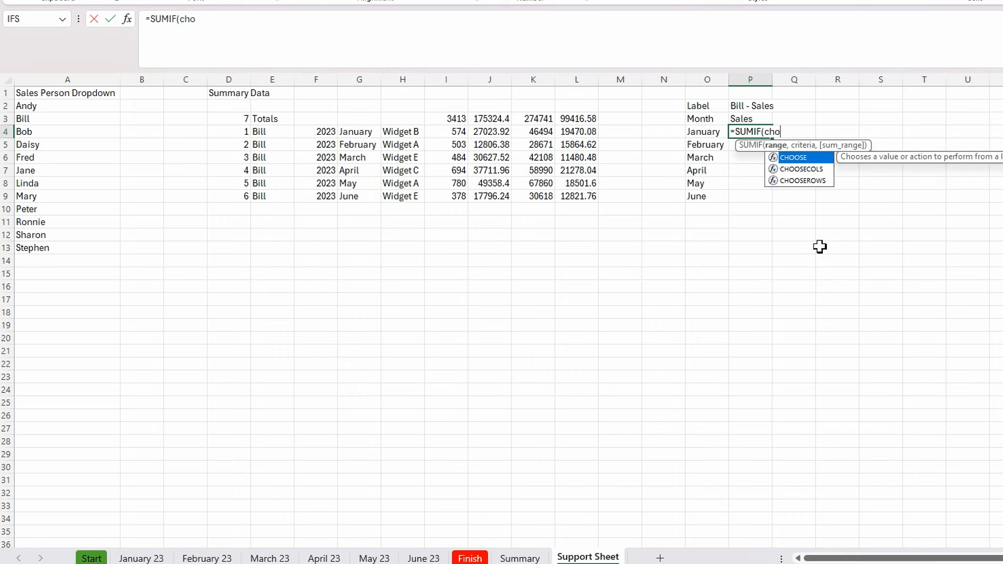
double_click(804, 169)
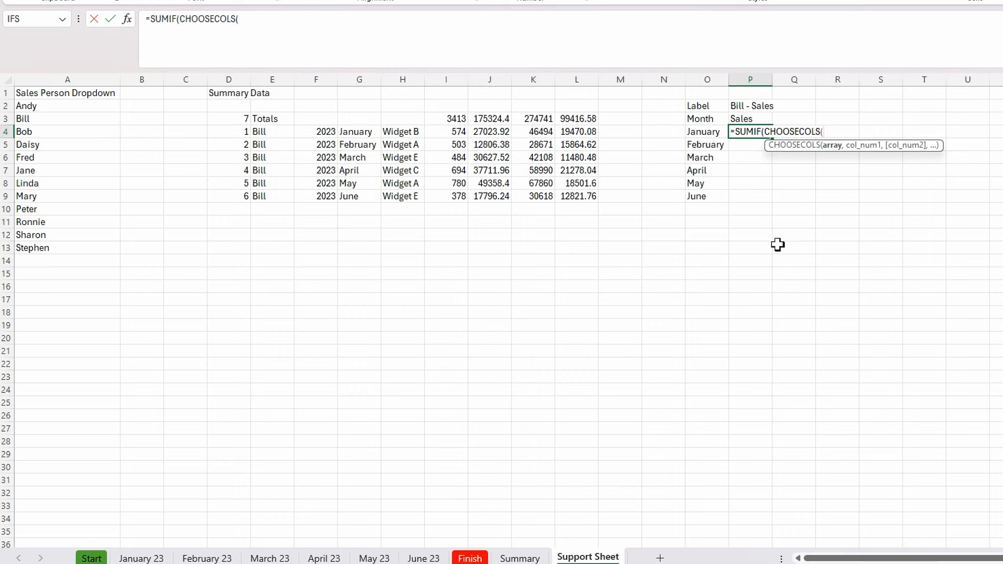
left_click(281, 135)
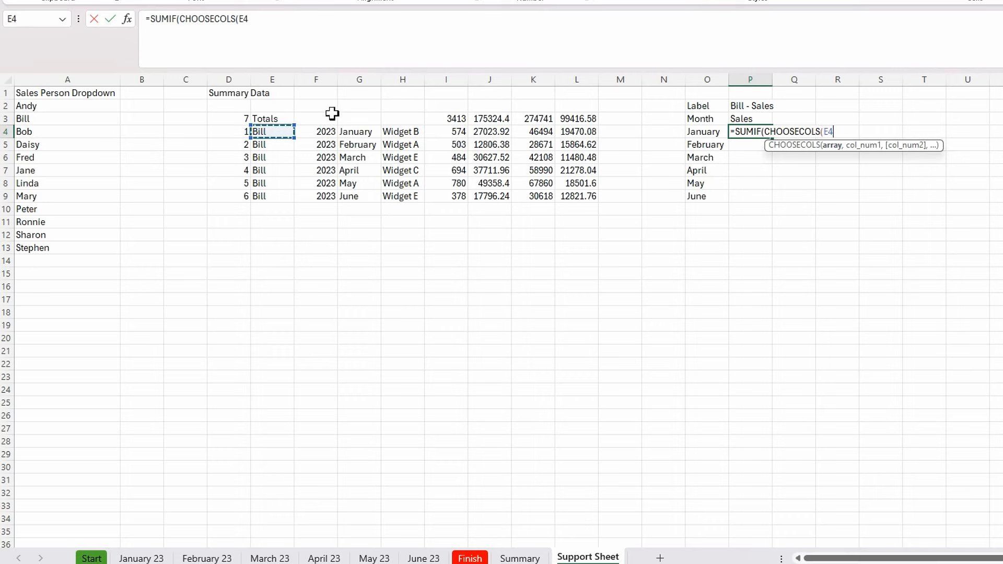
type("#,3")
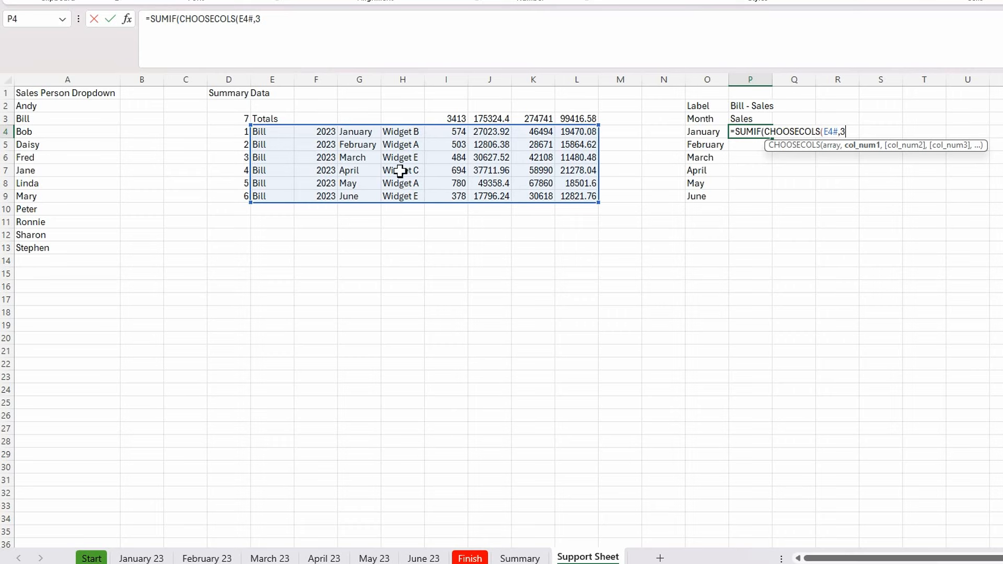
type("),")
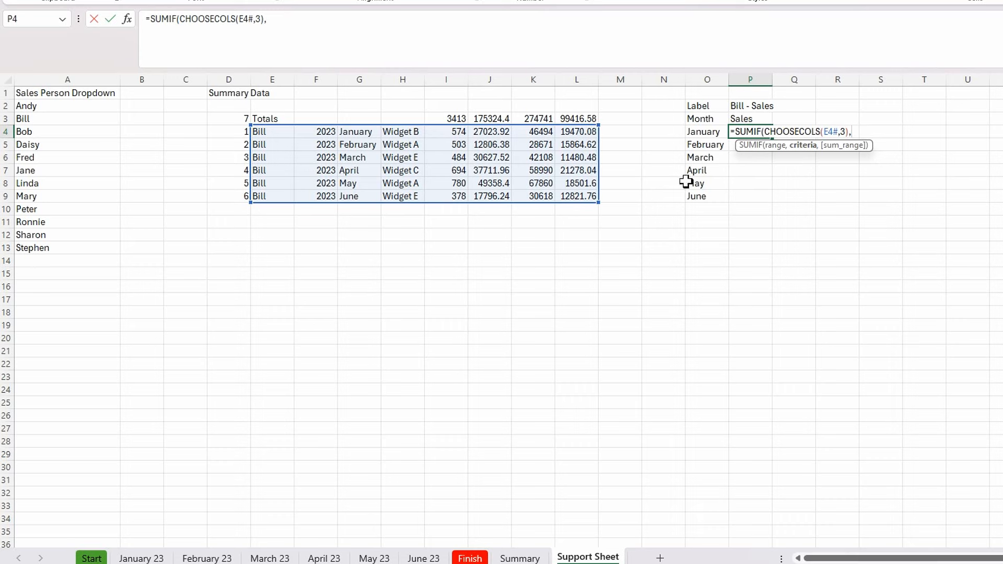
Step: Try to complete the P4 formula as =SUMIF(CHOOSECOLS(E4#,3),O4#,CHOOSECOLS(E4#,7)), and discard the entry
left_click(703, 132)
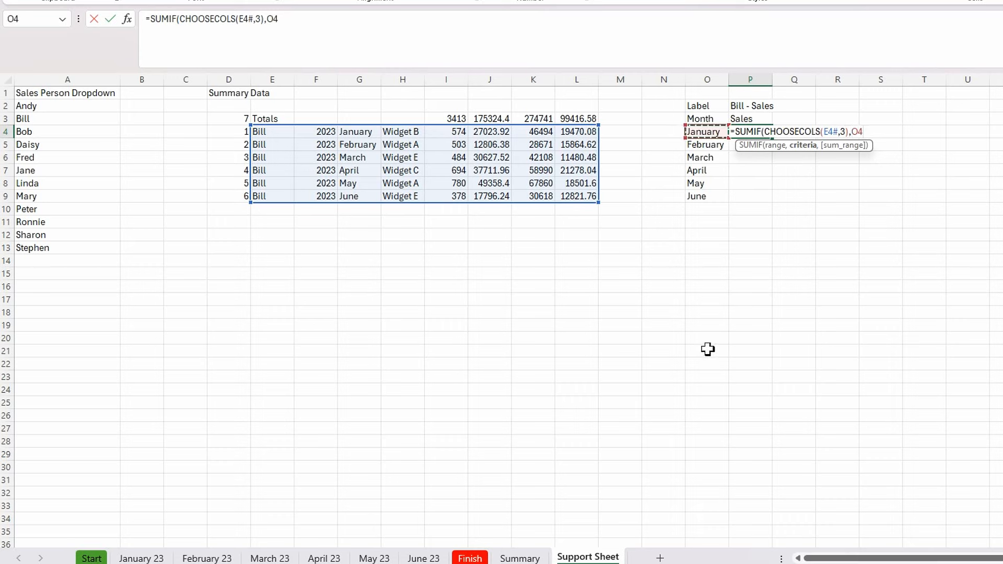
type("#")
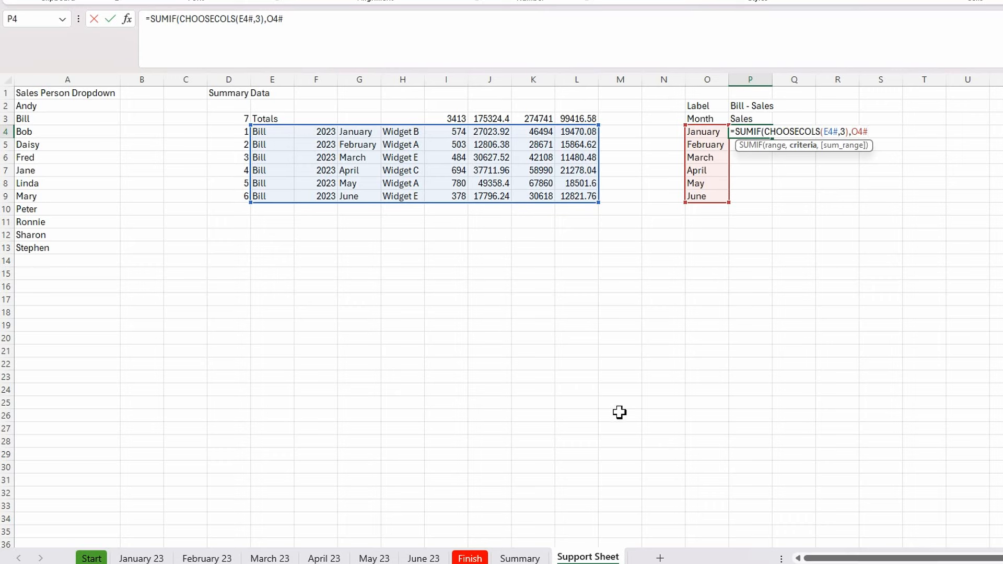
type(",")
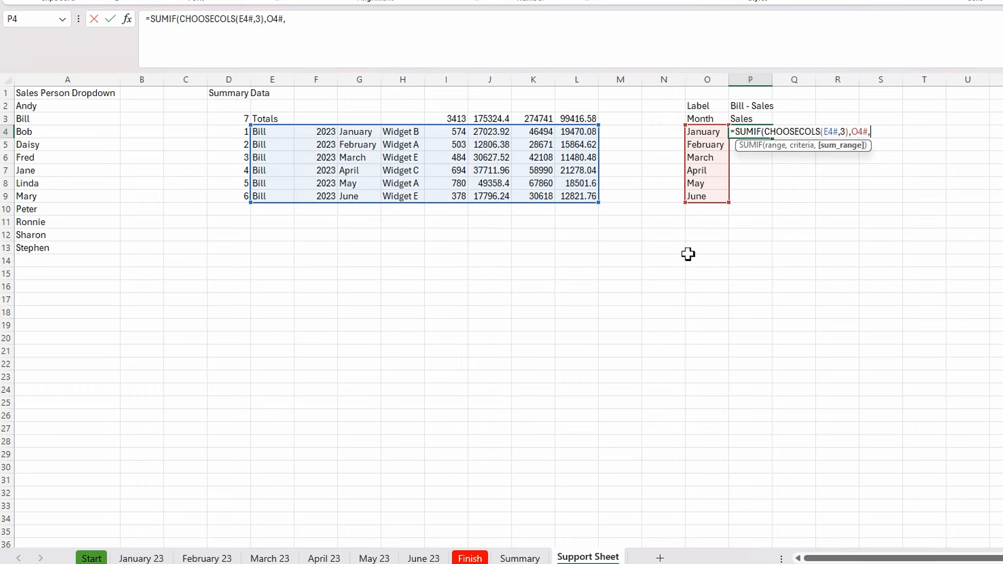
type("choo")
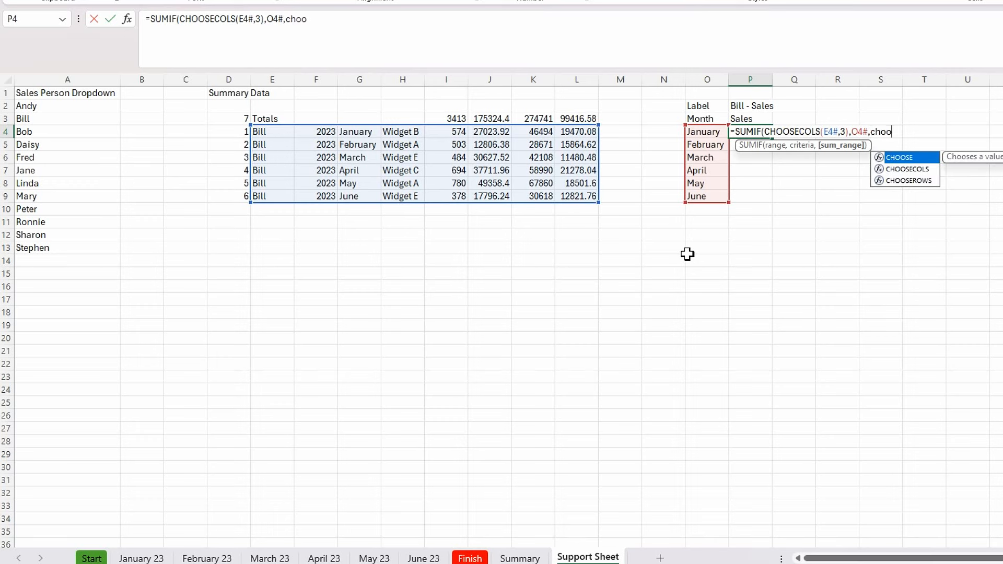
double_click(898, 169)
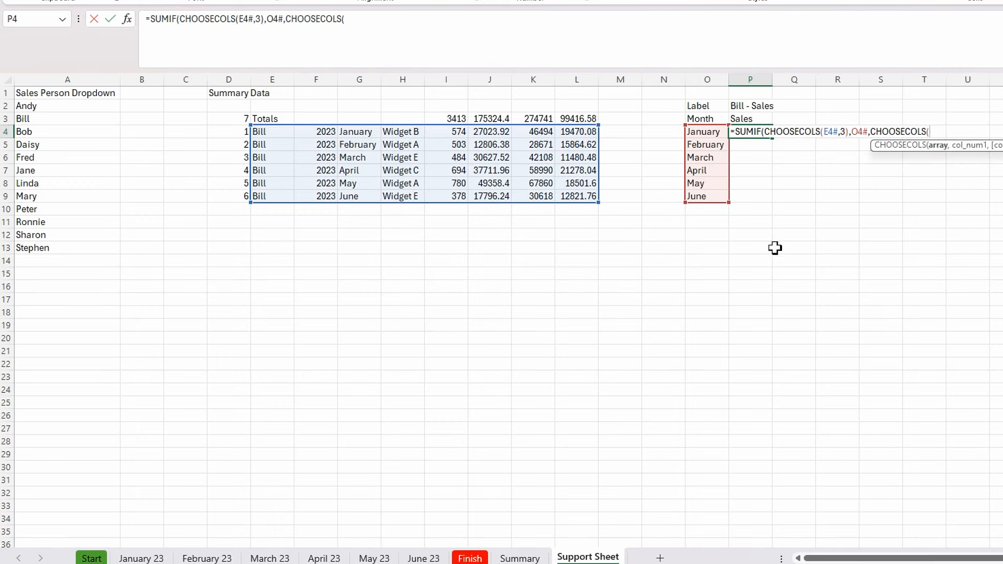
left_click(276, 131)
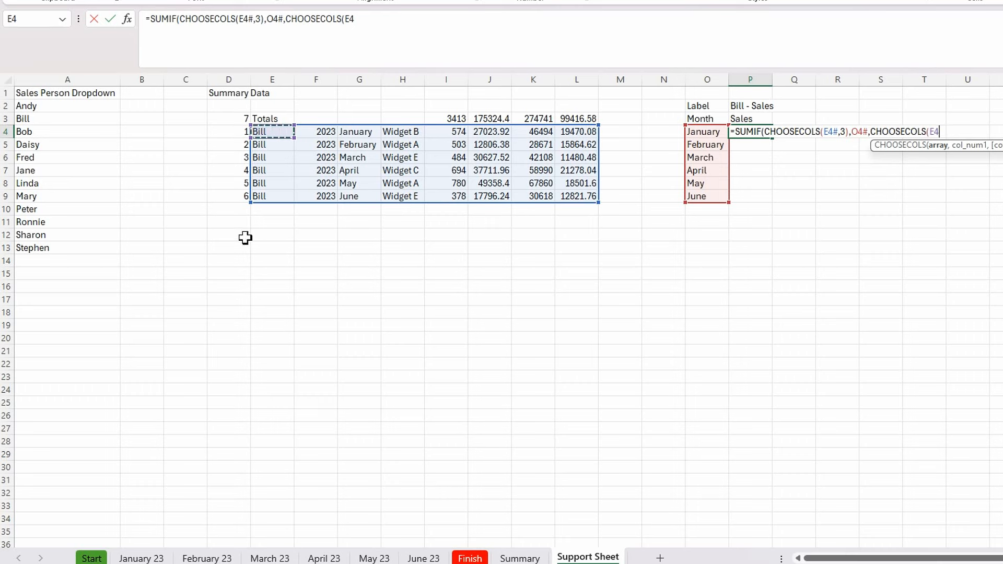
type("#")
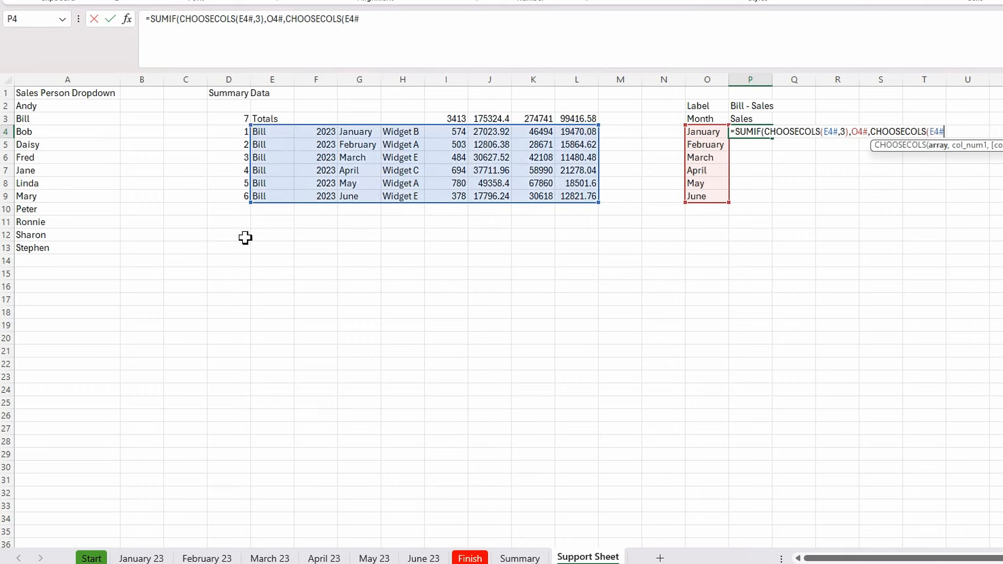
type(",7)")
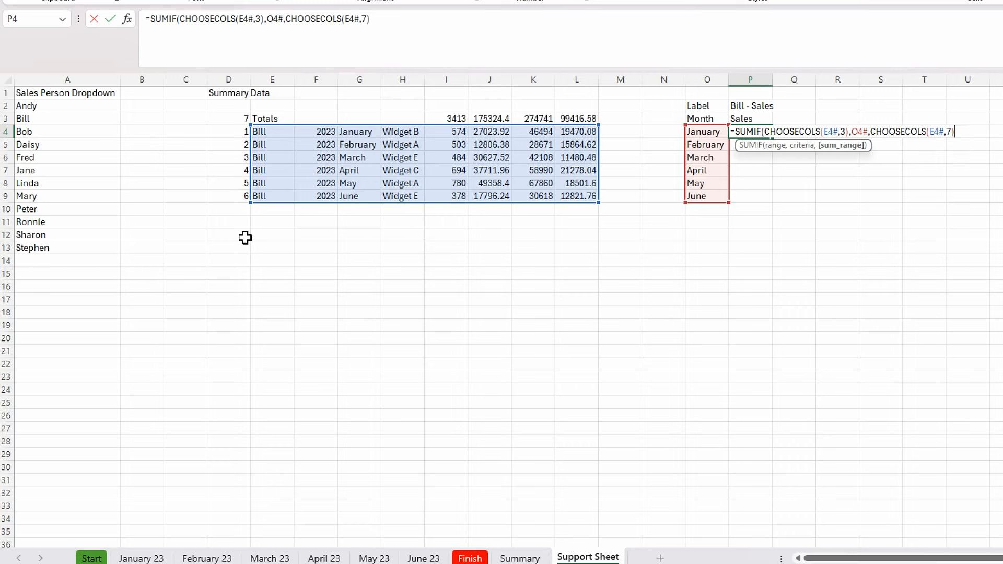
type(")")
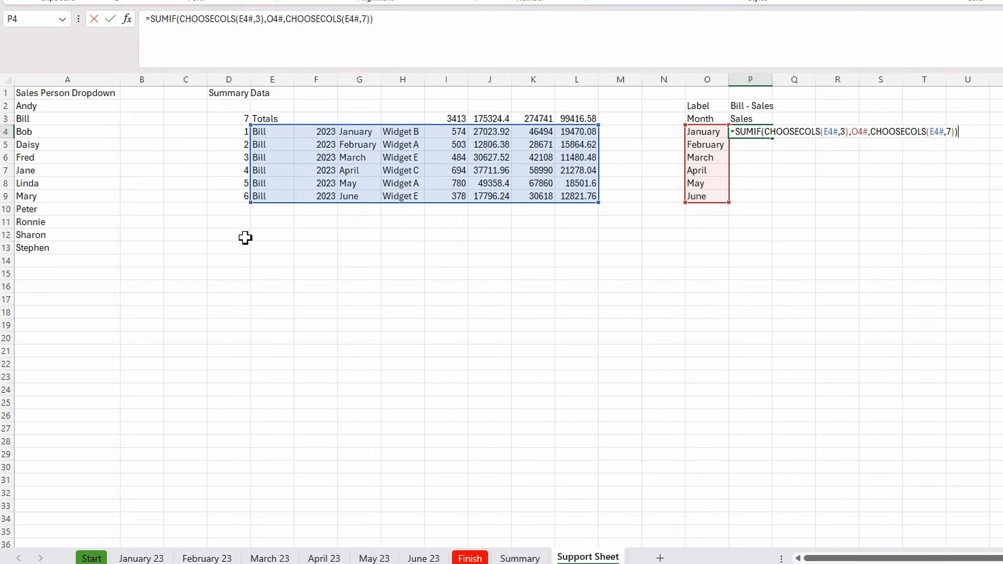
key("Return")
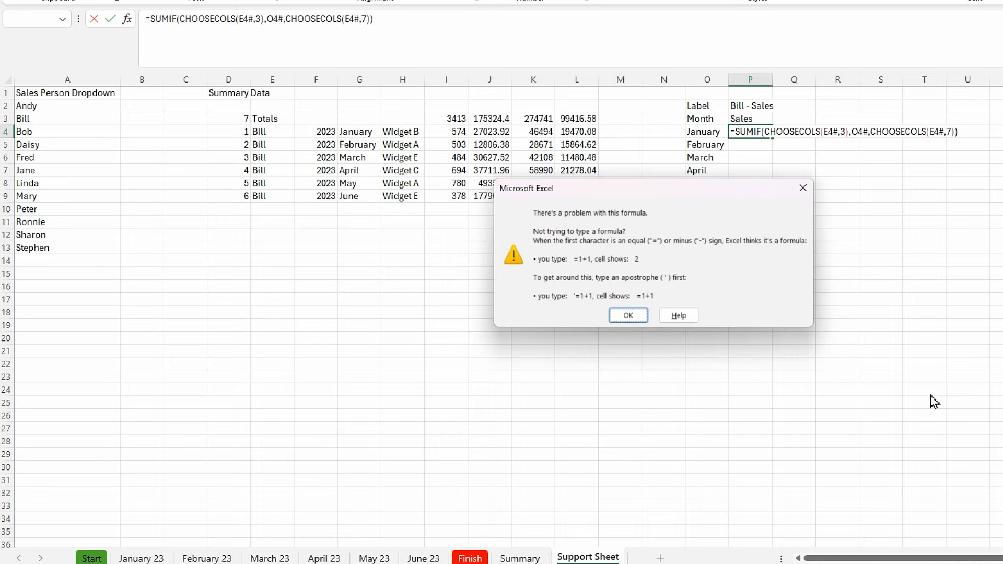
left_click(628, 315)
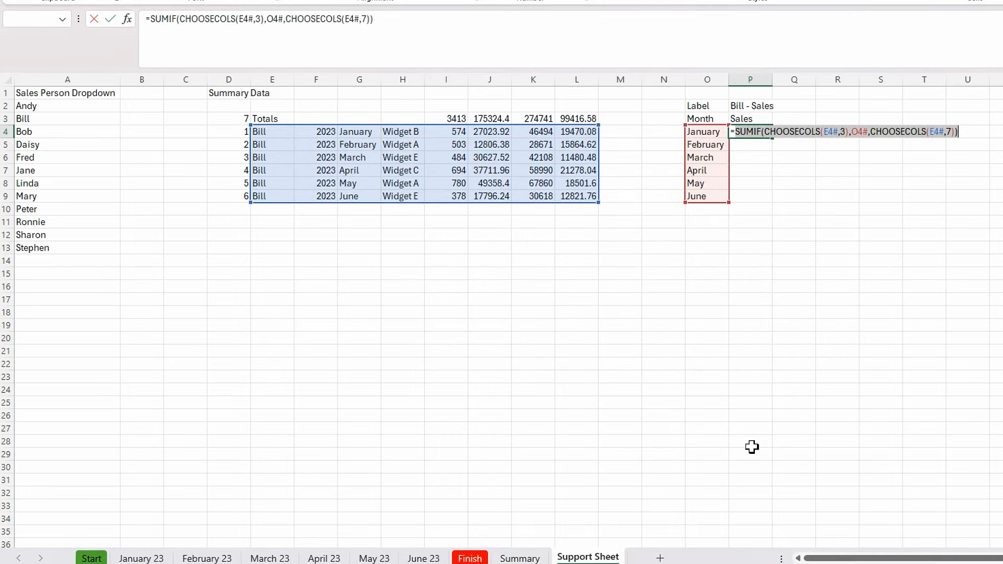
key("Escape")
Step: Begin a SUMIF formula in P4 that uses INDEX(E4#,0,3) as its range
type("=")
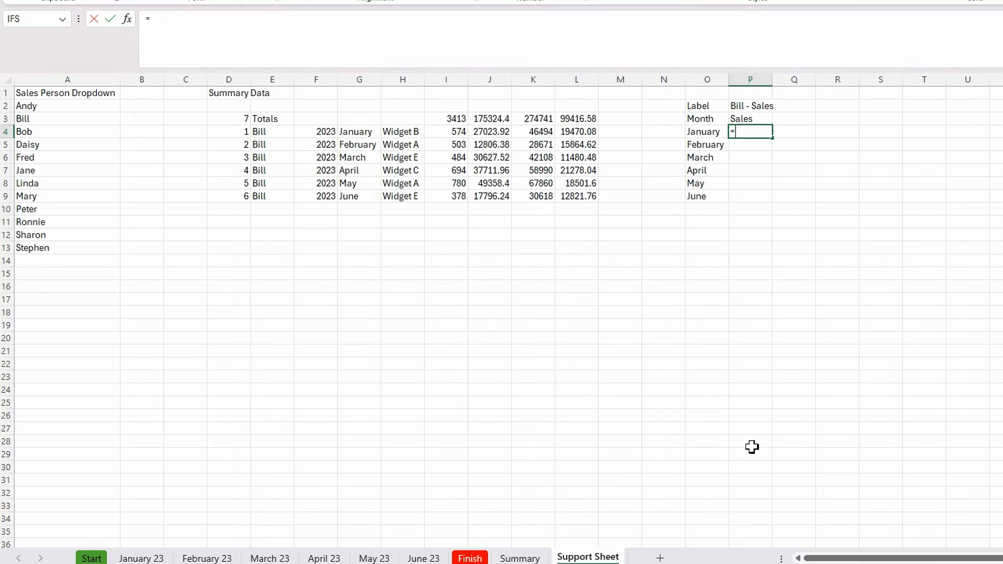
type("sumif(")
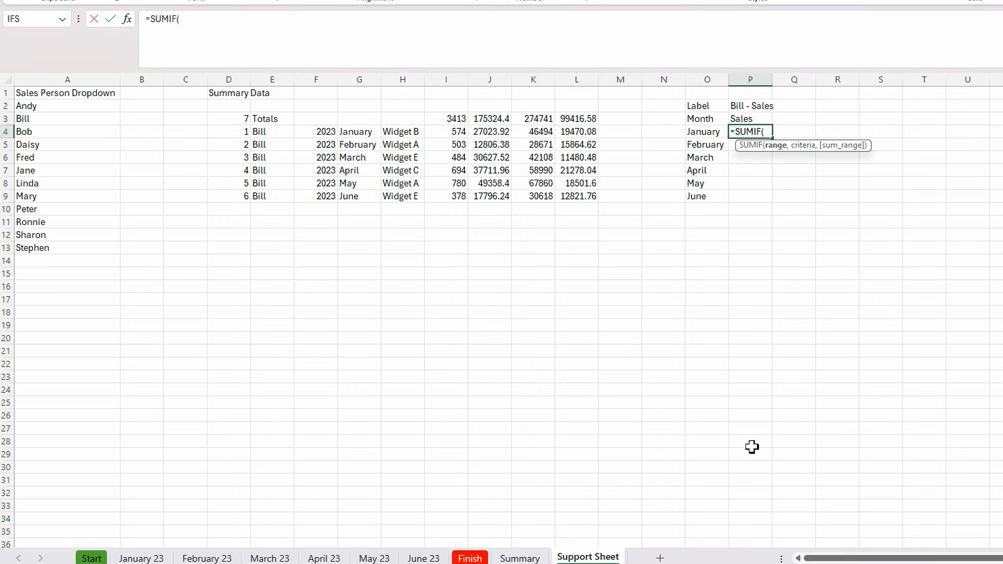
type("index(")
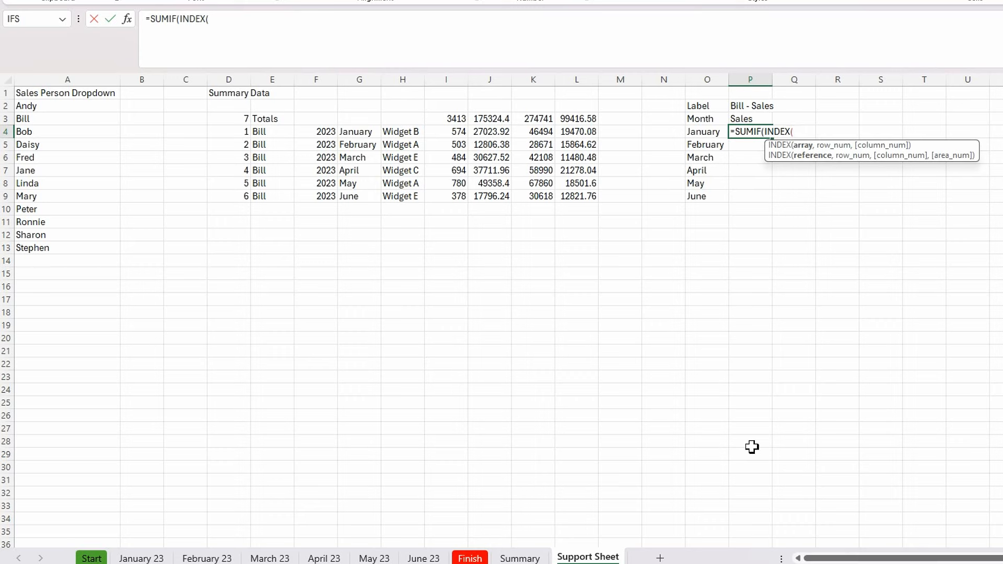
left_click(265, 134)
type("#")
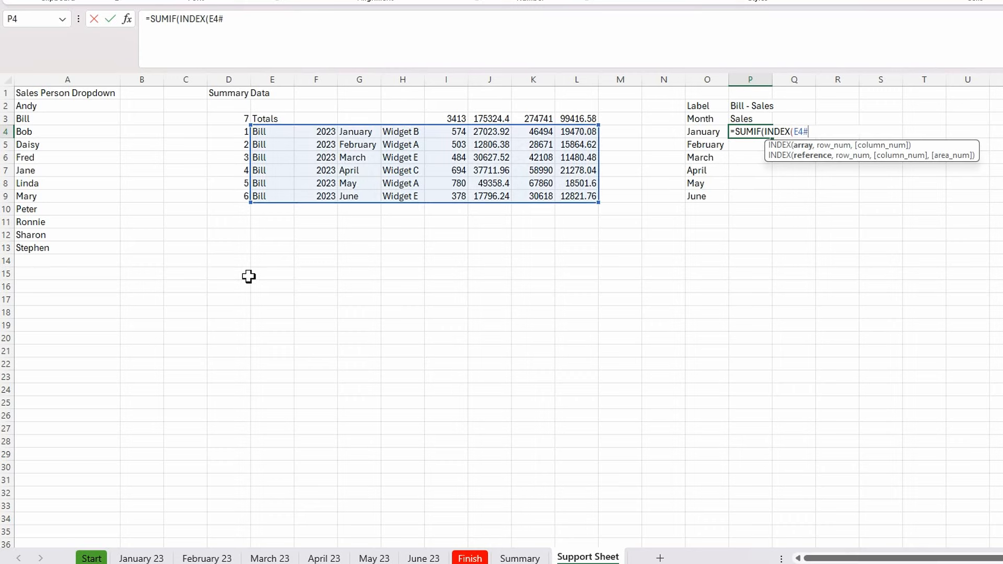
type(",")
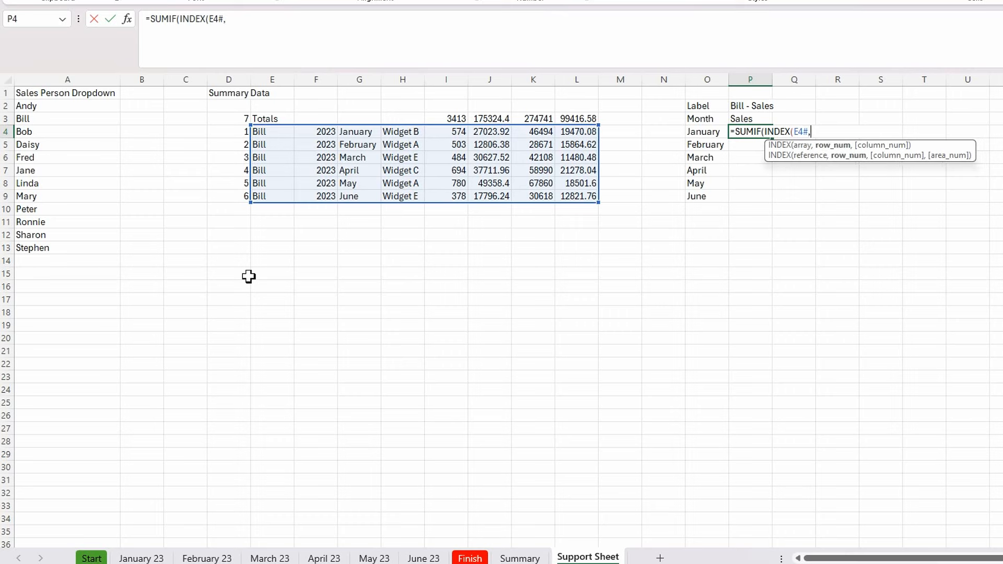
type("0,")
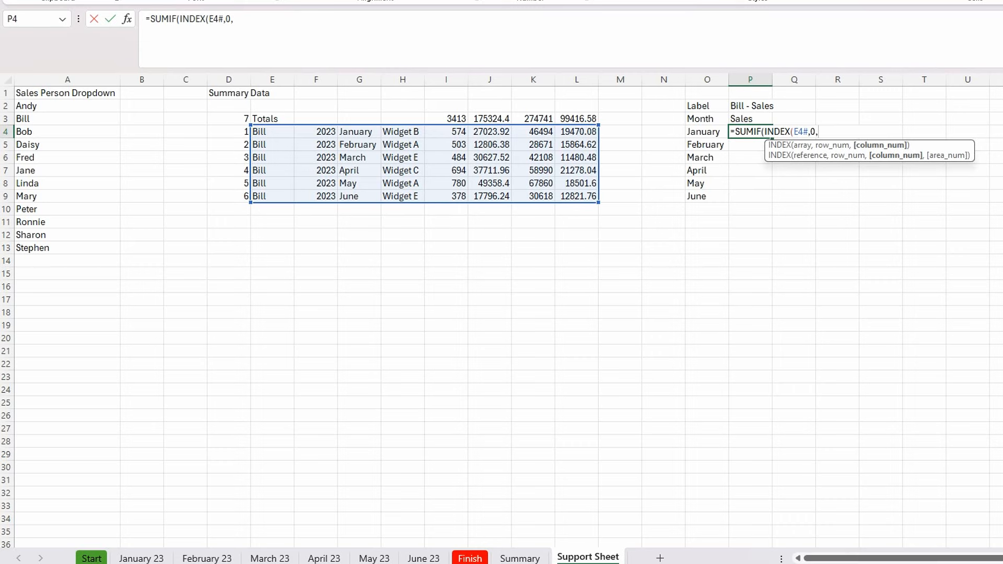
type("3)")
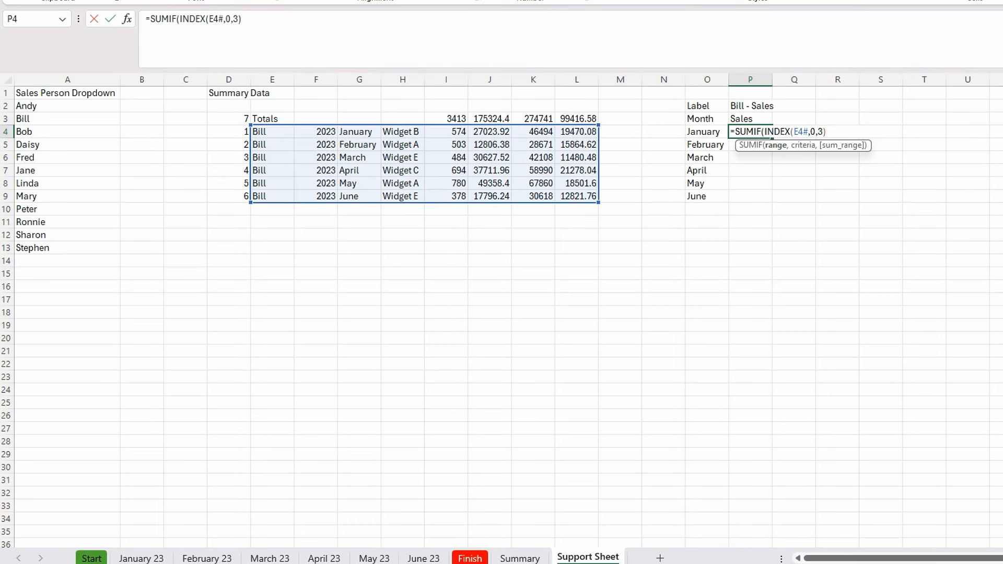
type(",")
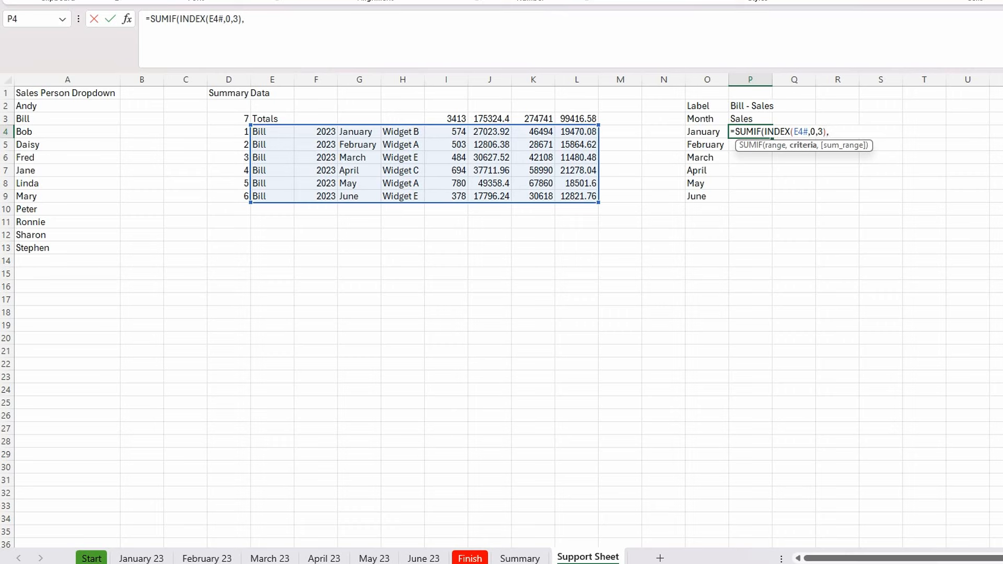
Step: Complete the P4 SUMIF formula with O4# as the criteria and INDEX(E4#,0,7) as the sum range
left_click(706, 134)
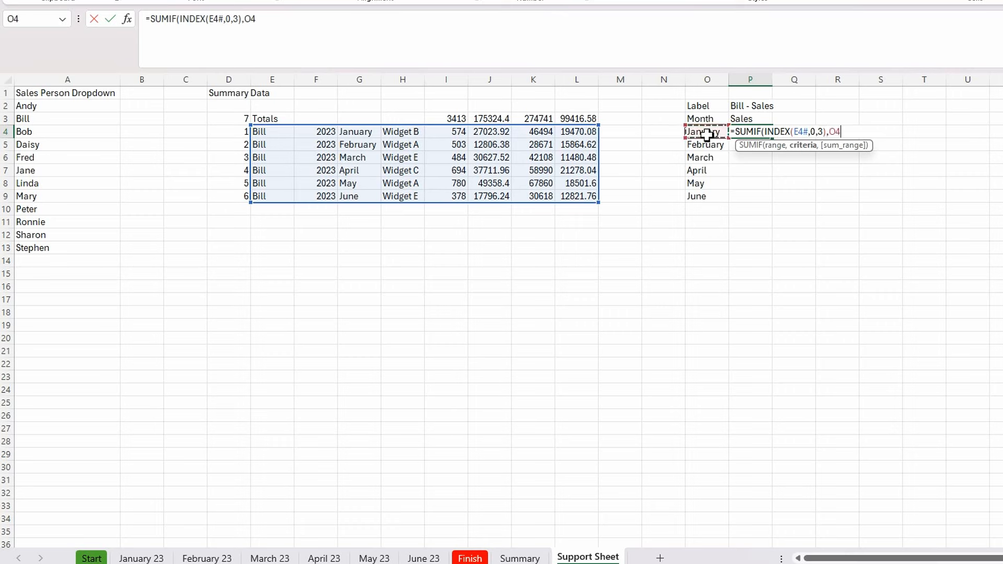
type("#")
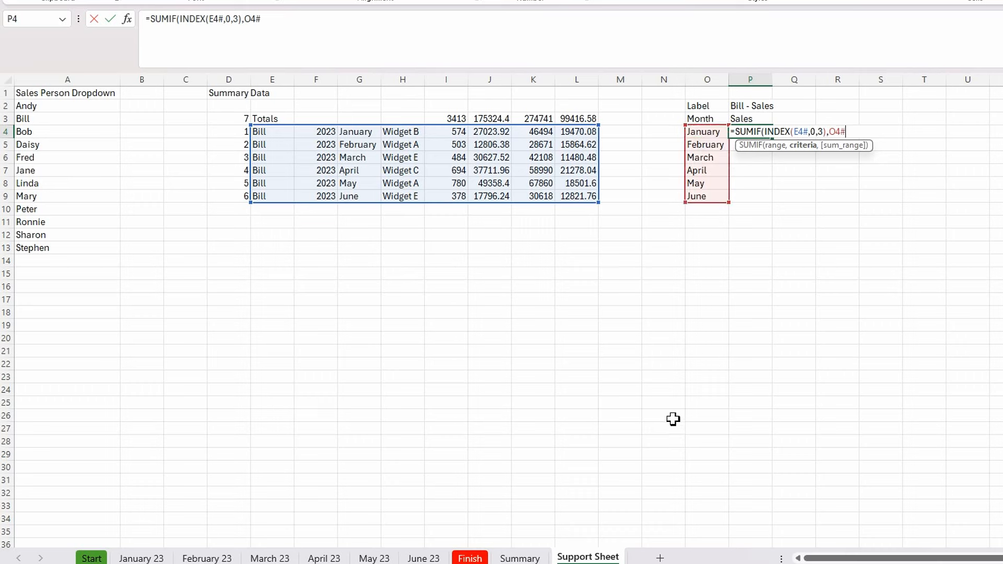
type(",")
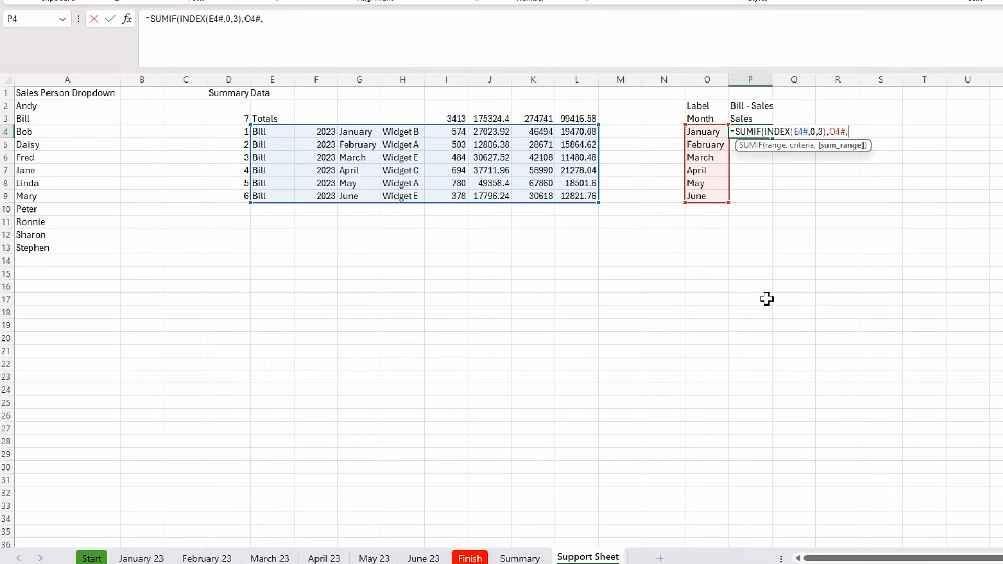
type("index")
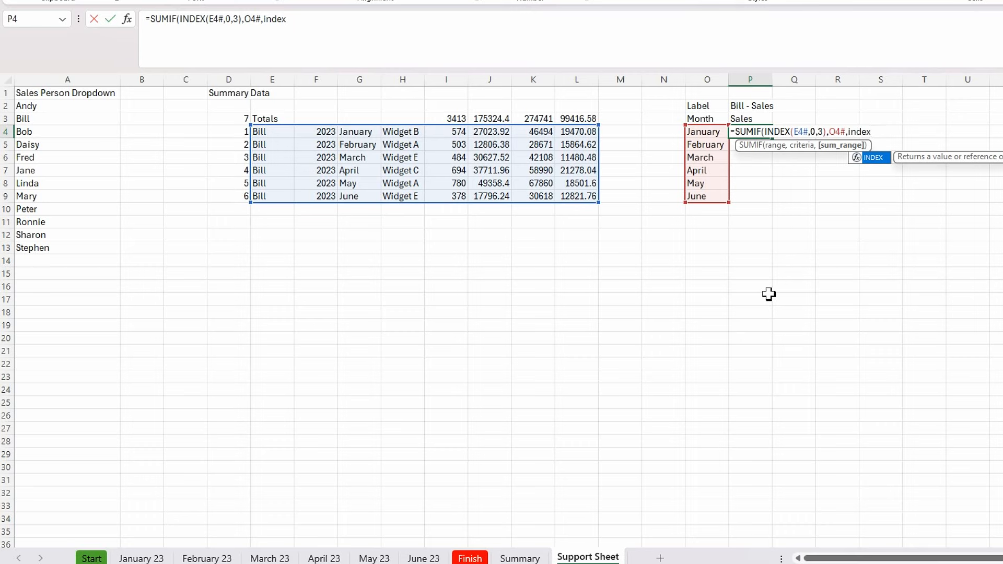
key("Tab")
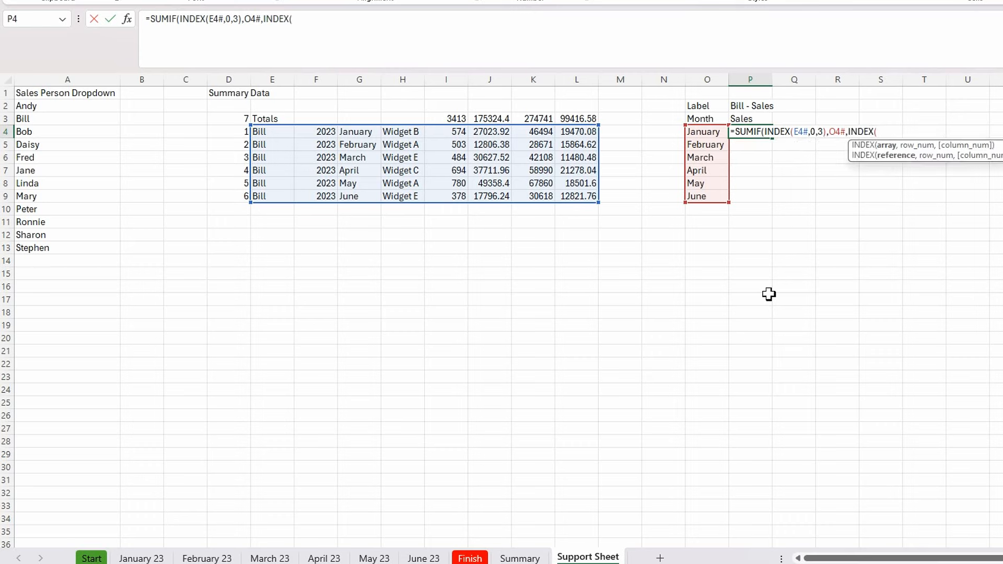
left_click(277, 136)
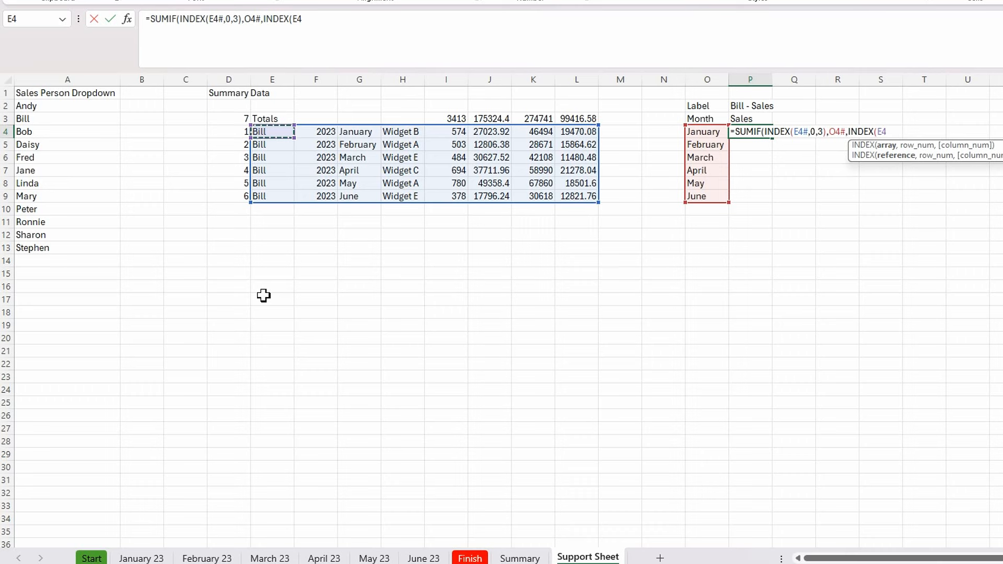
type("#,")
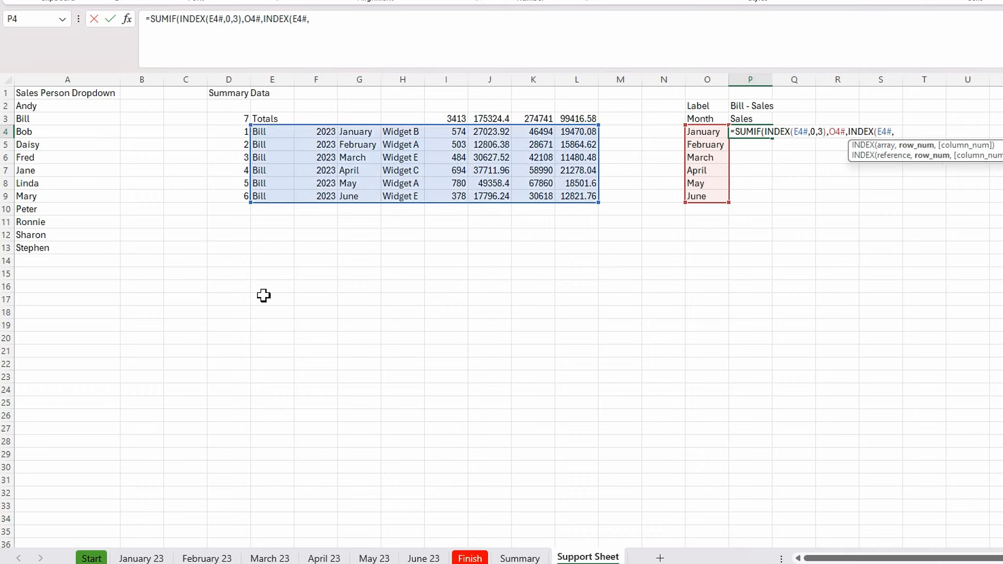
type("0,")
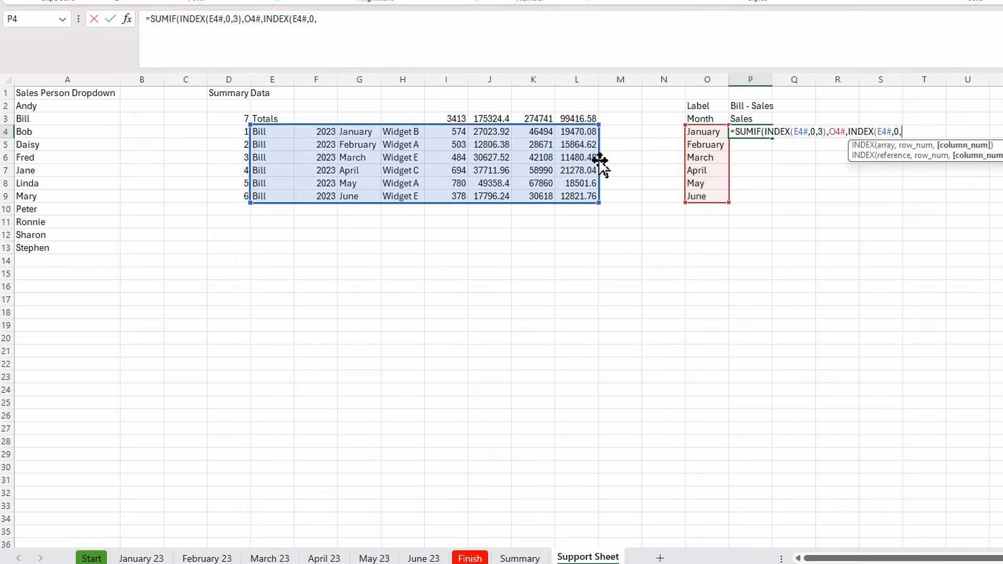
type("7")
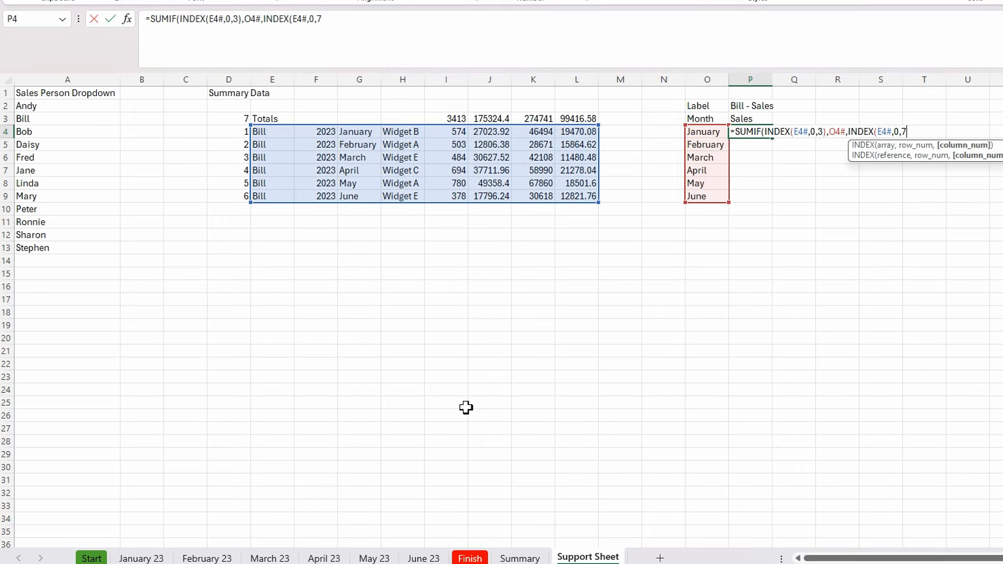
type(")")
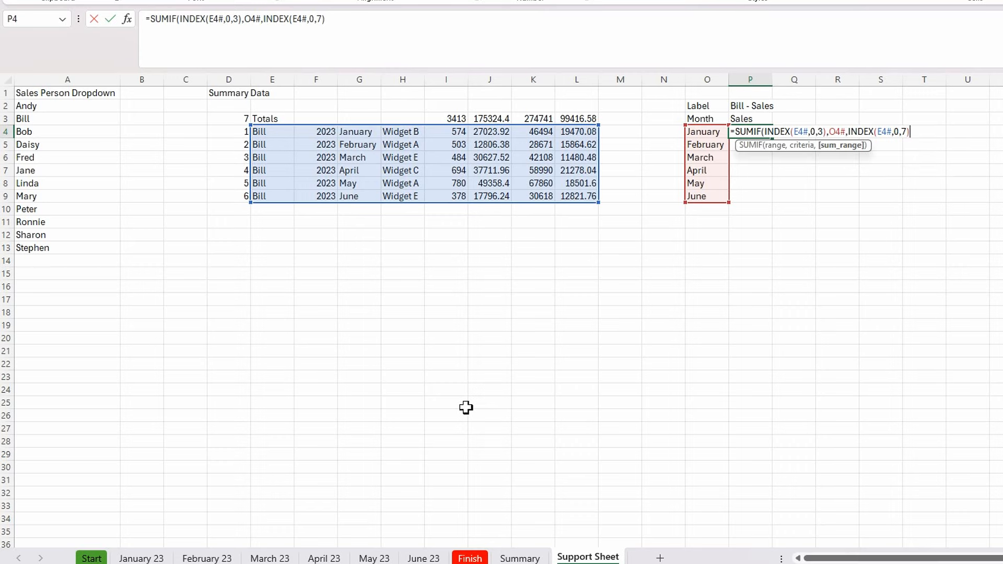
type(")")
key("Return")
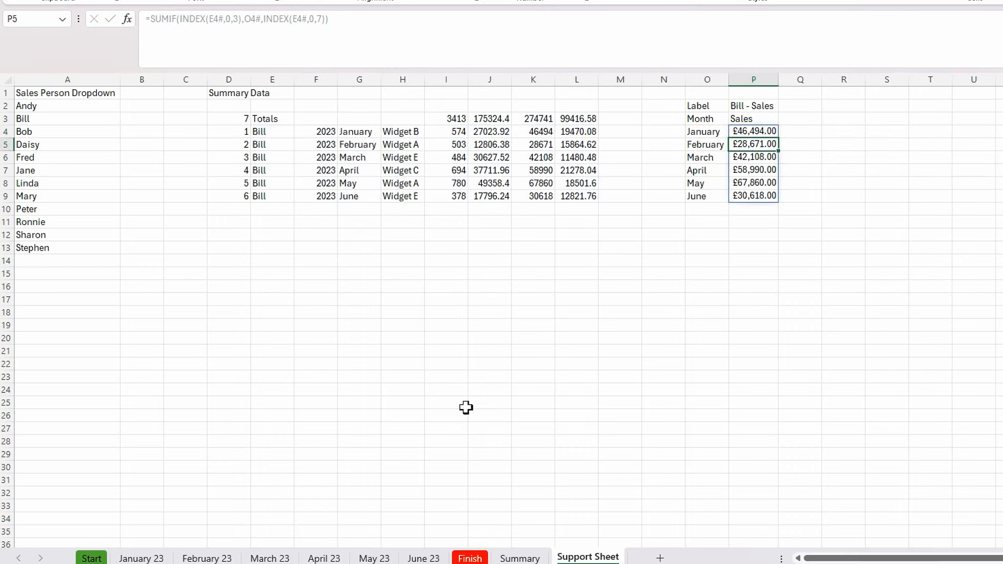
Step: Review the SUMIF formula in P4 and the UNIQUE formula in O4 that feed the monthly sales table
left_click(741, 273)
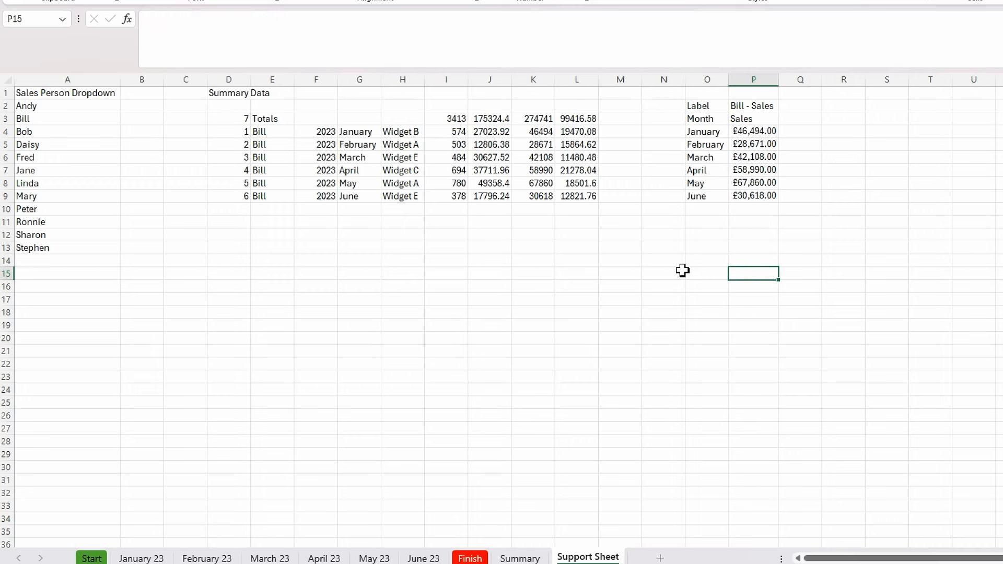
left_click(753, 131)
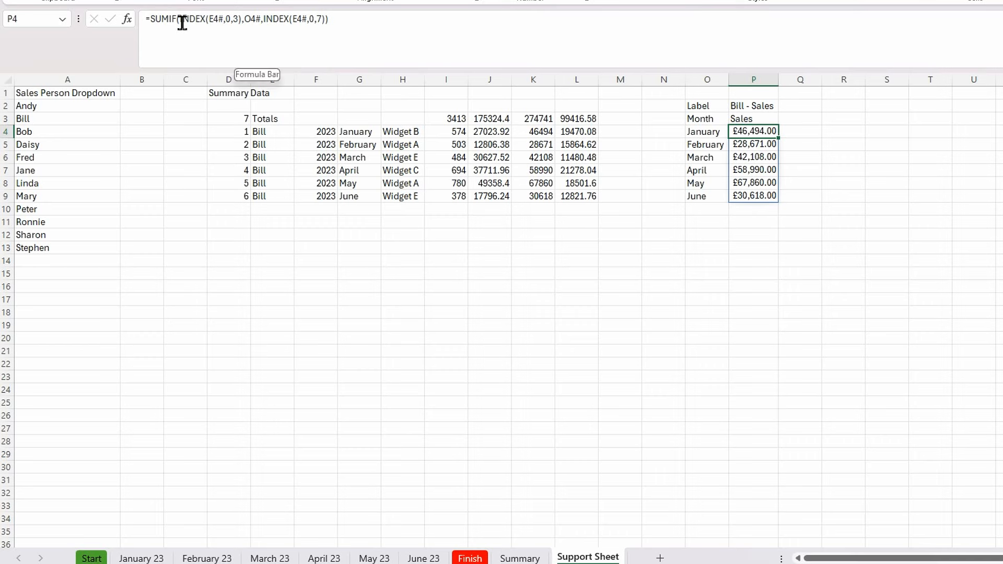
left_click(580, 265)
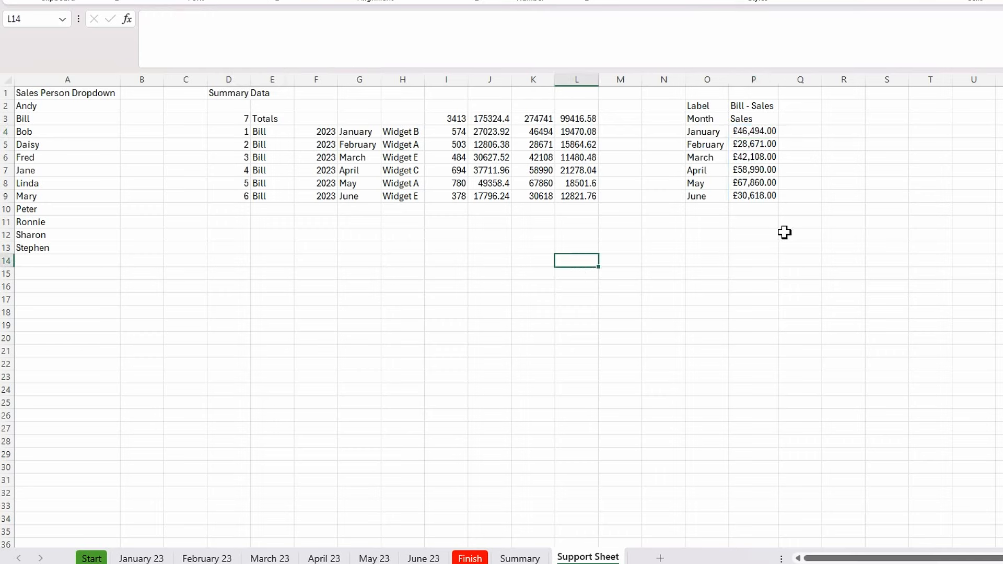
left_click(704, 131)
left_click(846, 147)
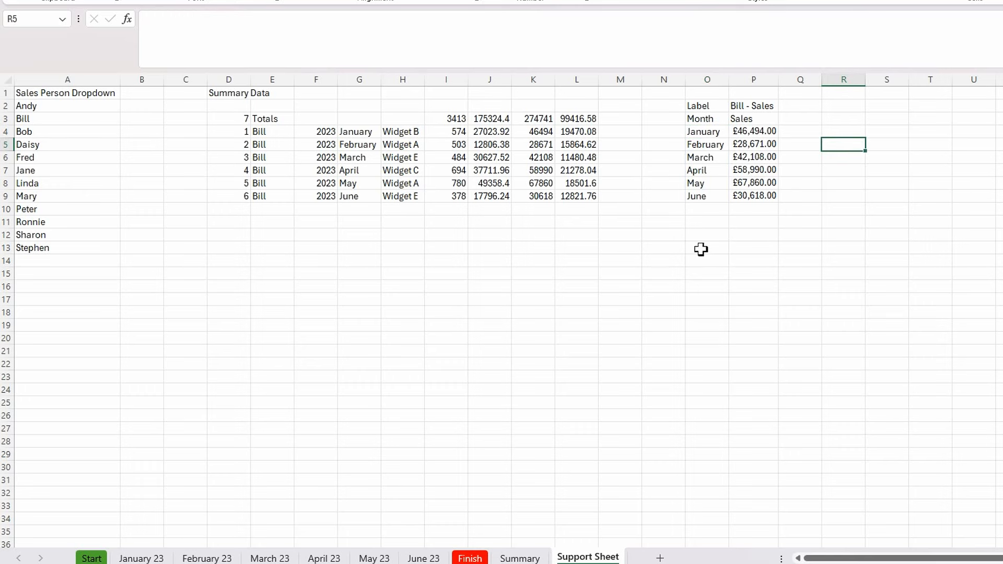
left_click(708, 131)
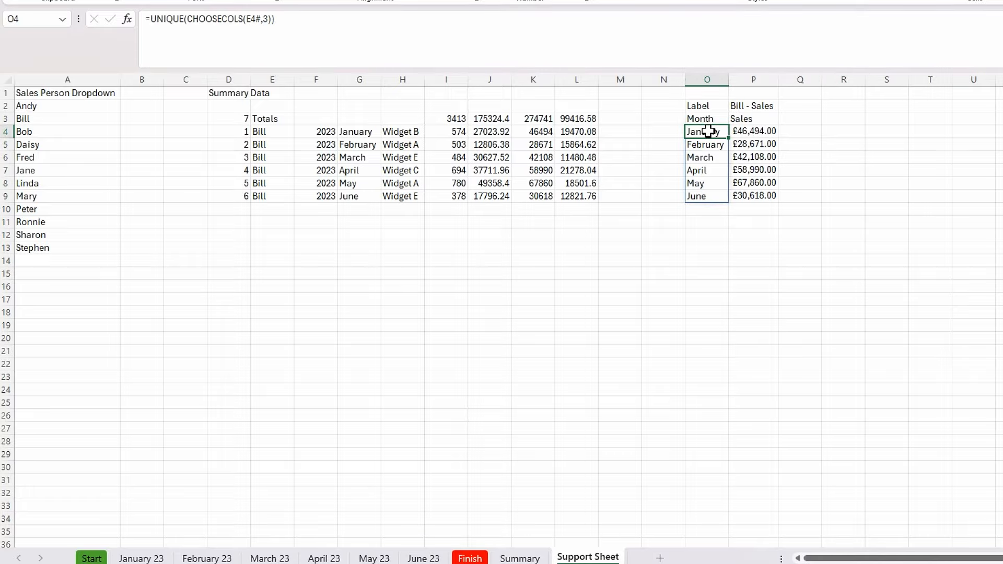
Step: Insert a Line with Markers chart from O3:P9 and delete its vertical value axis
left_click_drag(700, 119, 763, 197)
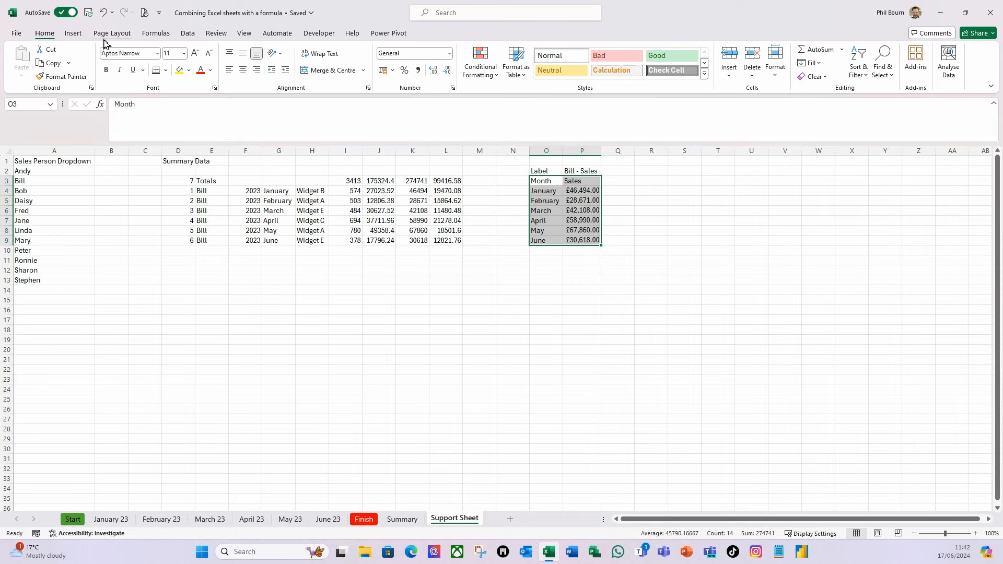
left_click(73, 33)
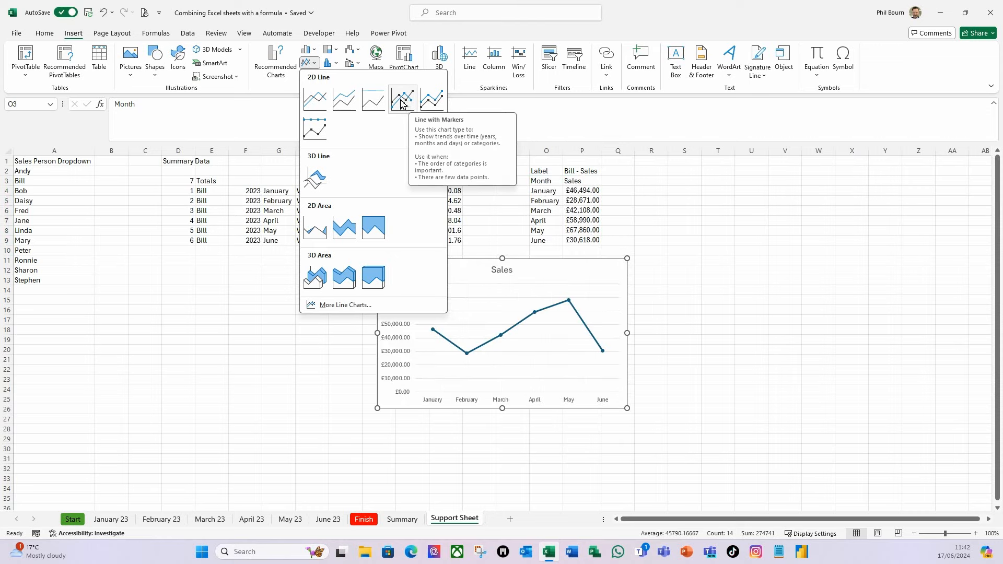
left_click(407, 104)
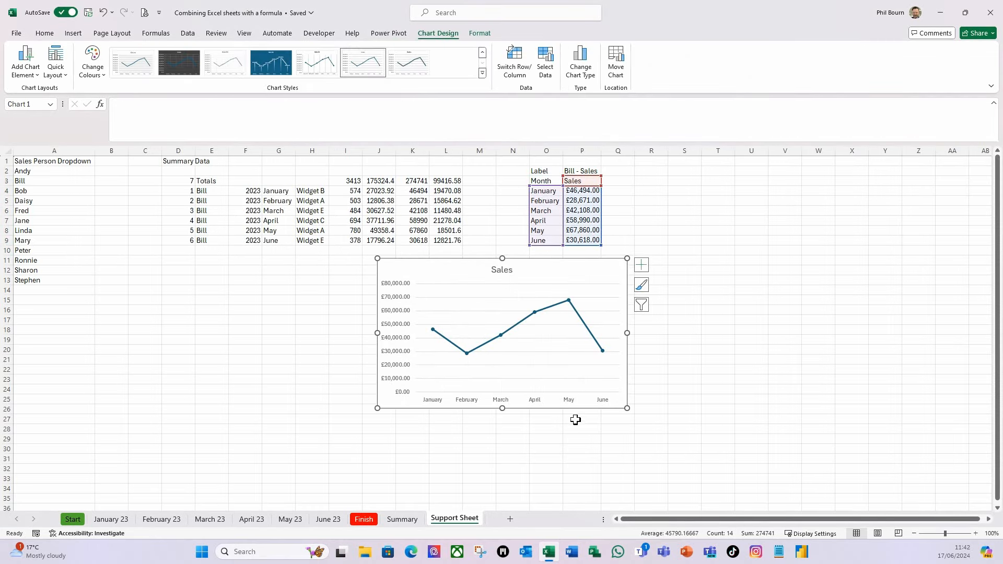
left_click(387, 343)
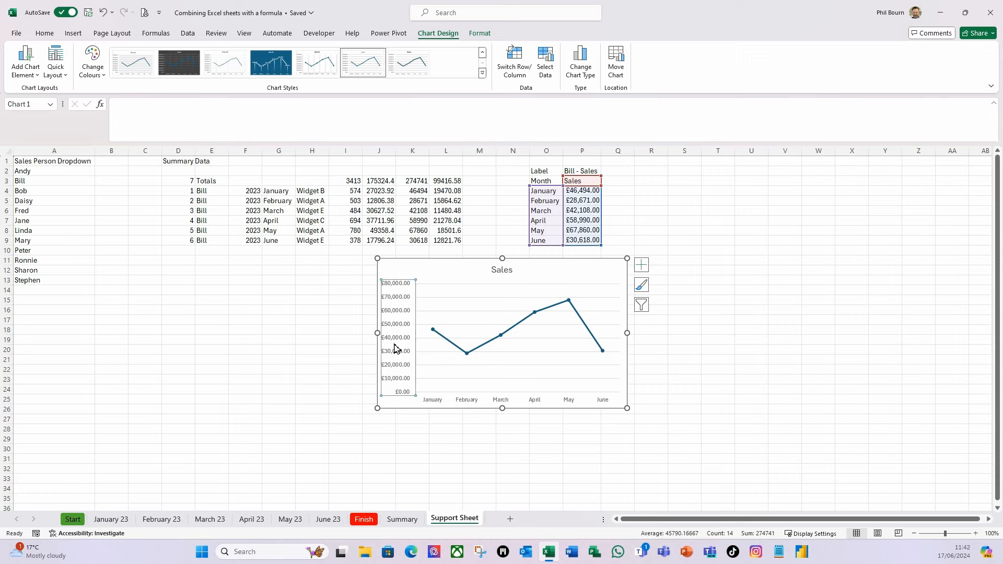
key("Delete")
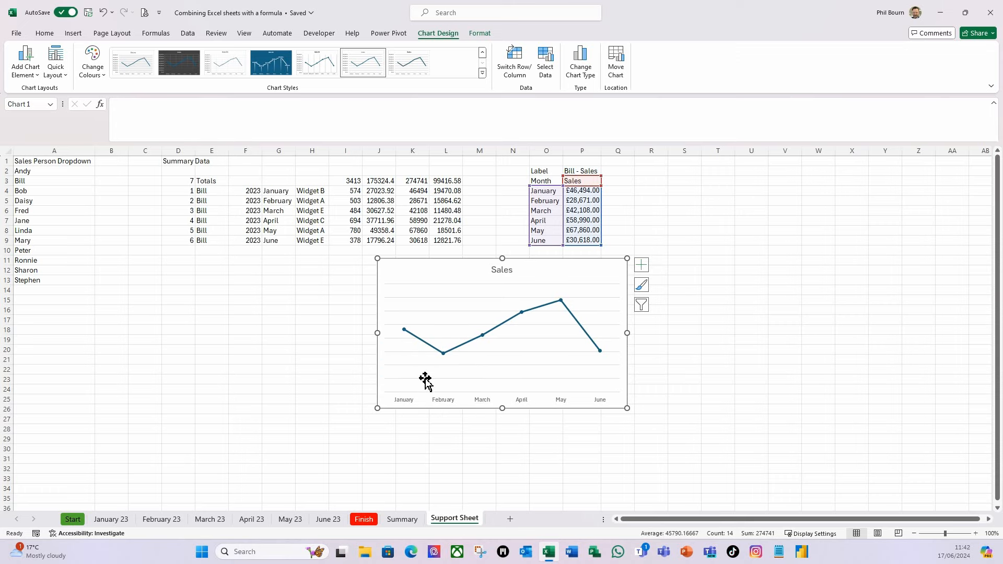
Step: Link the chart title to the label cell with ='Support Sheet'!$P$2
left_click(503, 273)
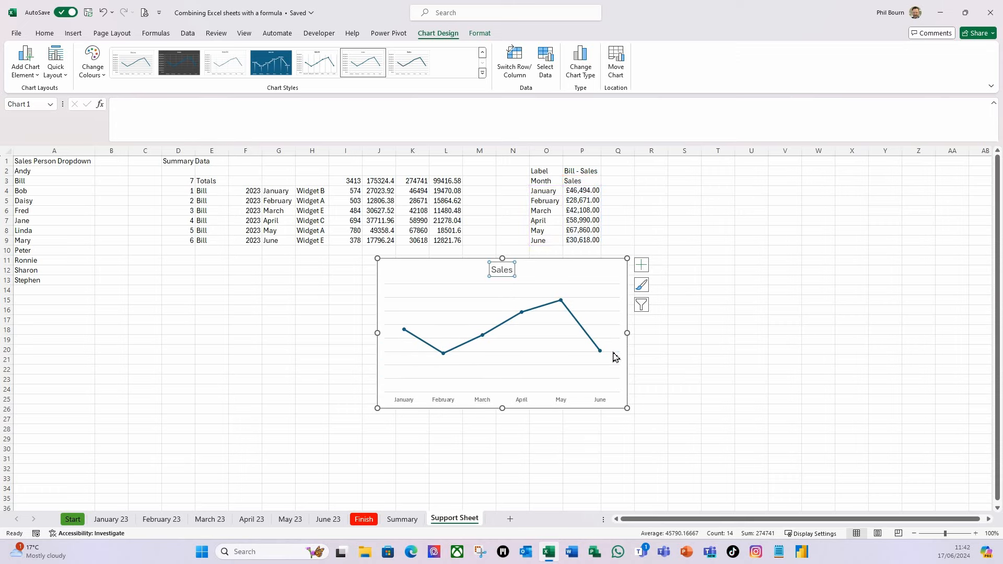
left_click(154, 115)
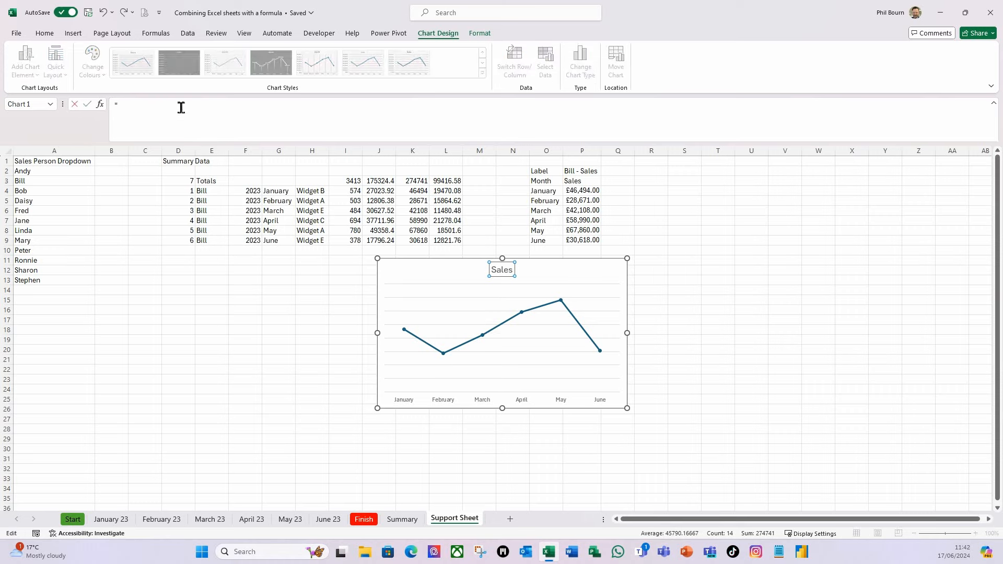
type("=")
left_click(581, 171)
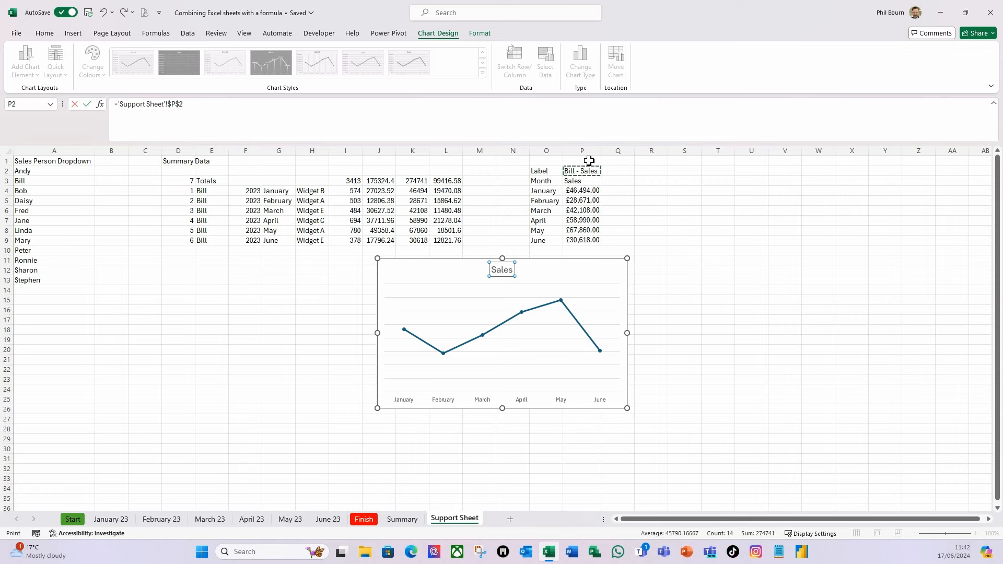
key("Return")
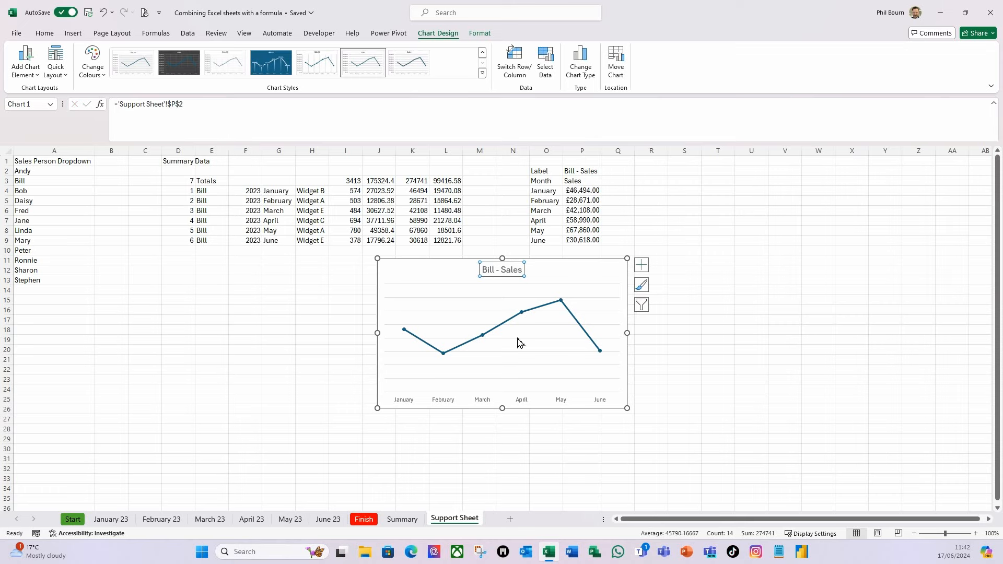
Step: Add data labels to the monthly sales line chart
left_click(642, 266)
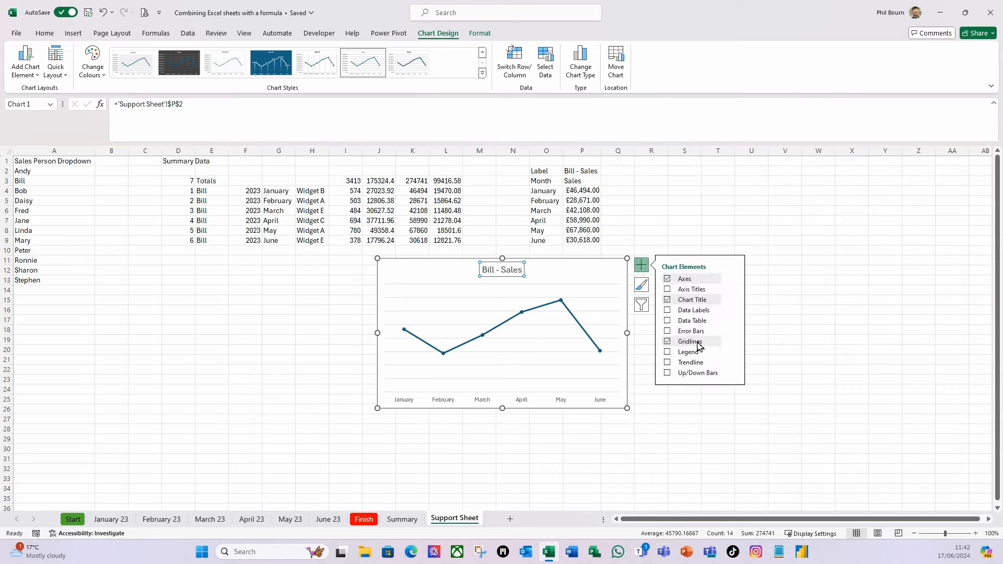
left_click(668, 311)
left_click(864, 418)
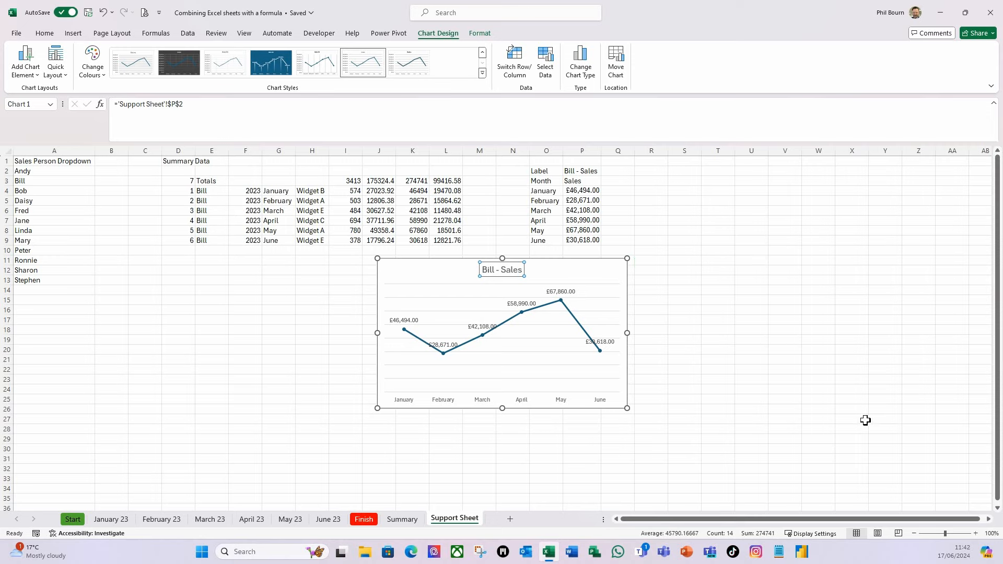
Step: Move the chart beside the monthly sales table, over columns R to Y starting near row 2
left_click(615, 407)
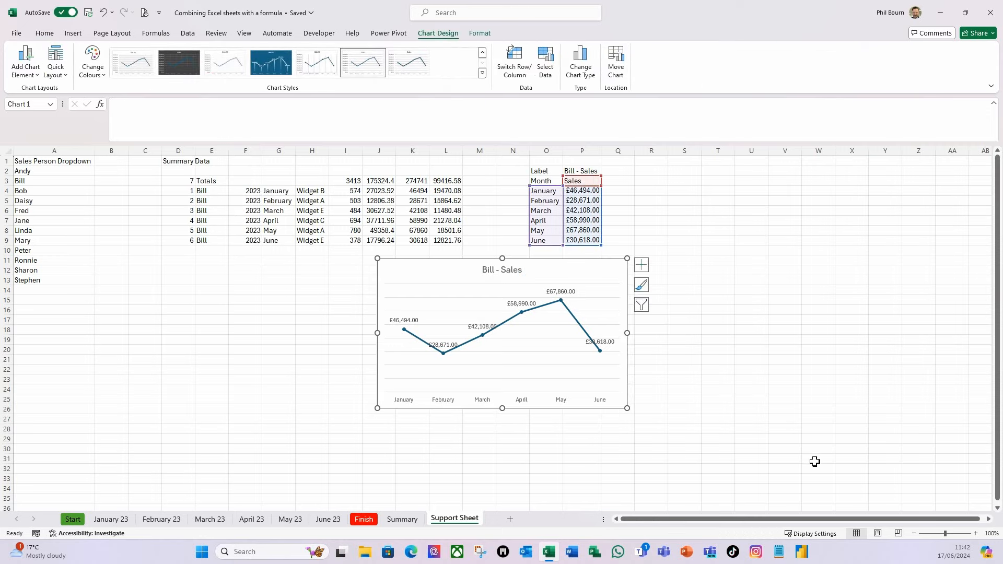
left_click_drag(562, 407, 832, 314)
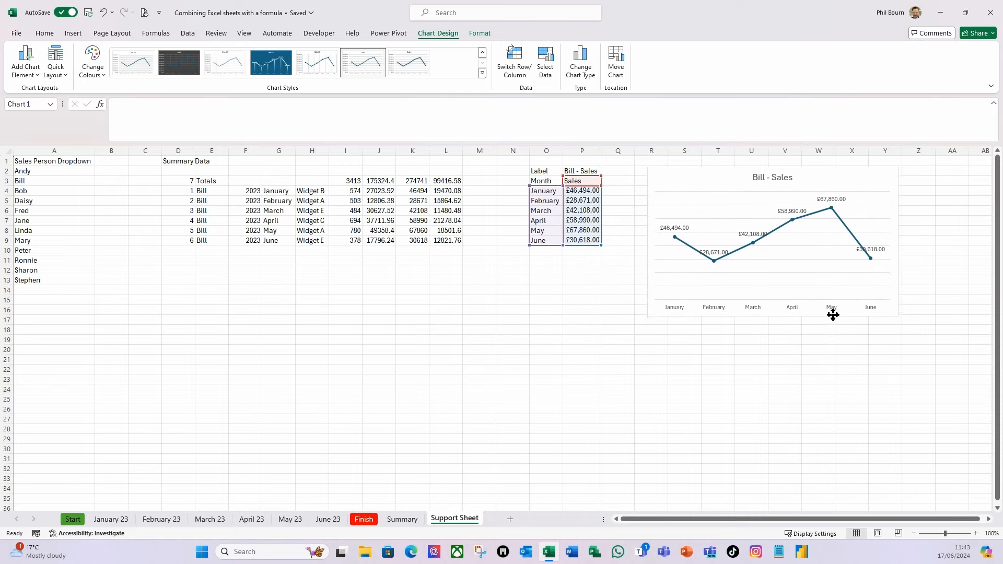
left_click(591, 342)
Step: Set the sales person in Summary cell L1 to the sixth name in its list, and check the Support Sheet chart
left_click(400, 518)
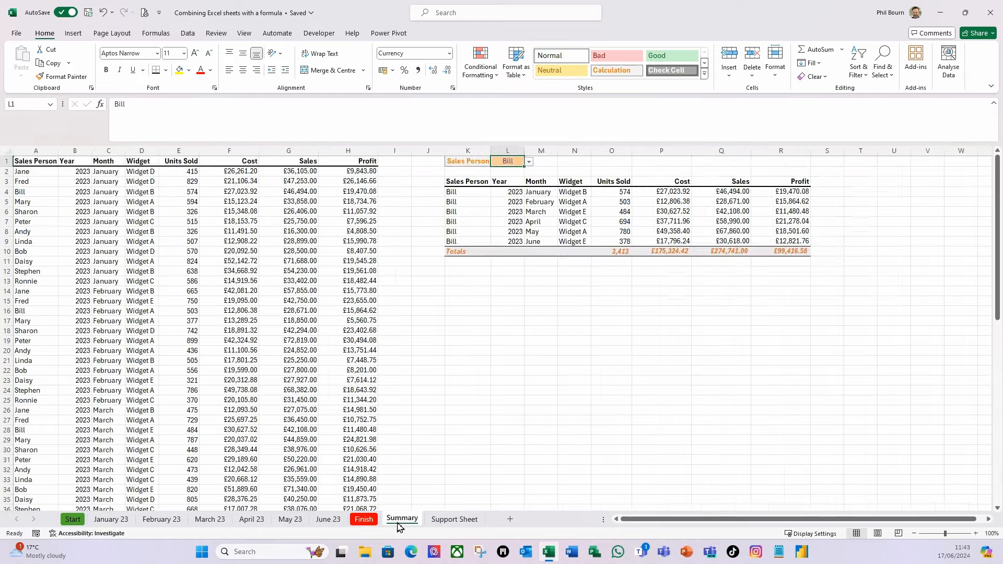
left_click(529, 162)
left_click(508, 215)
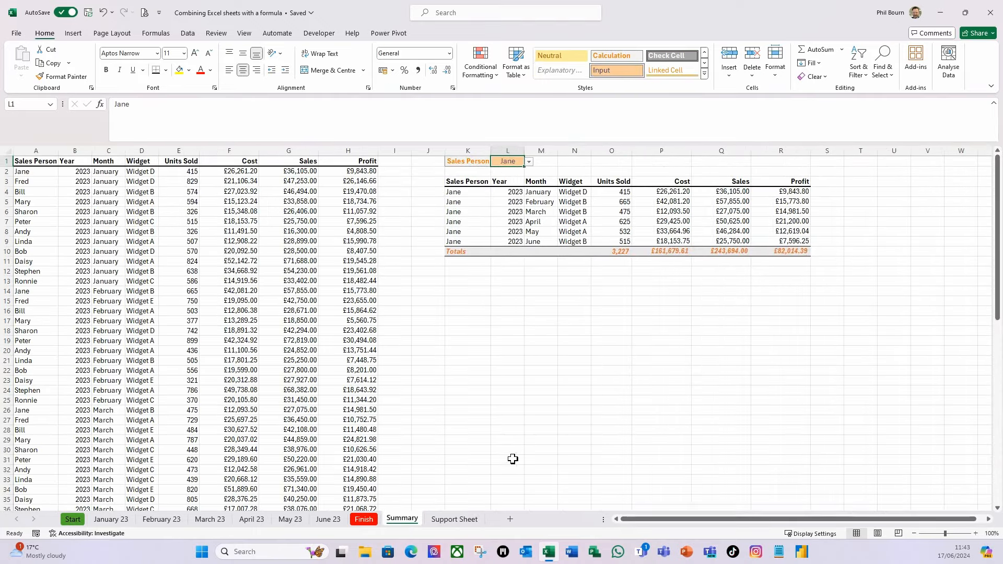
left_click(443, 520)
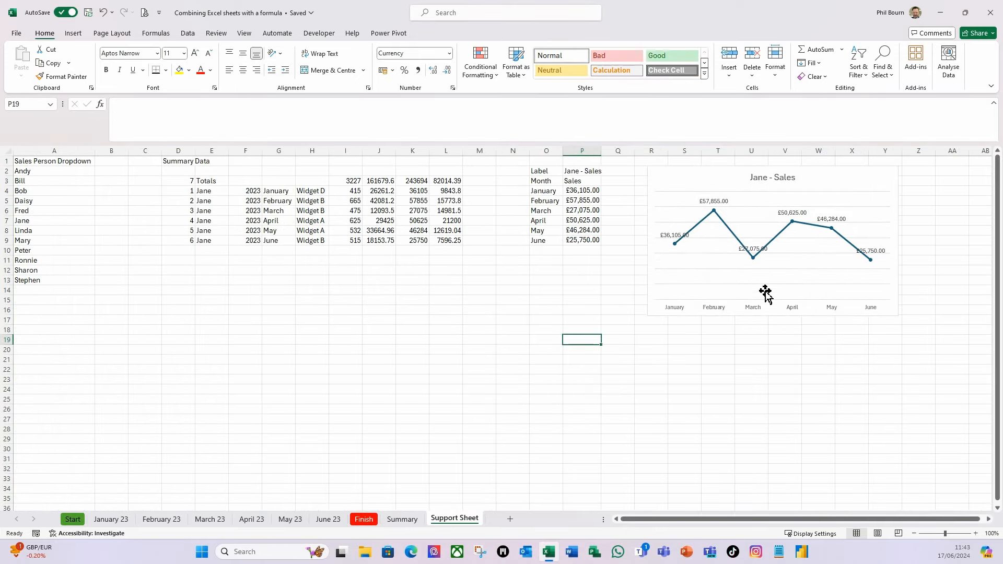
Step: Unhide the July 23 worksheet
right_click(452, 525)
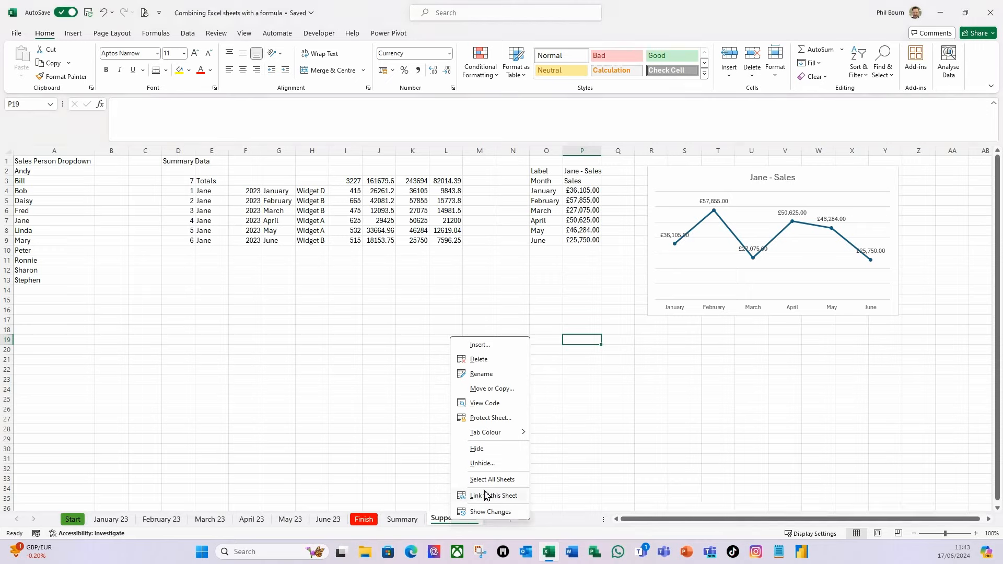
left_click(482, 463)
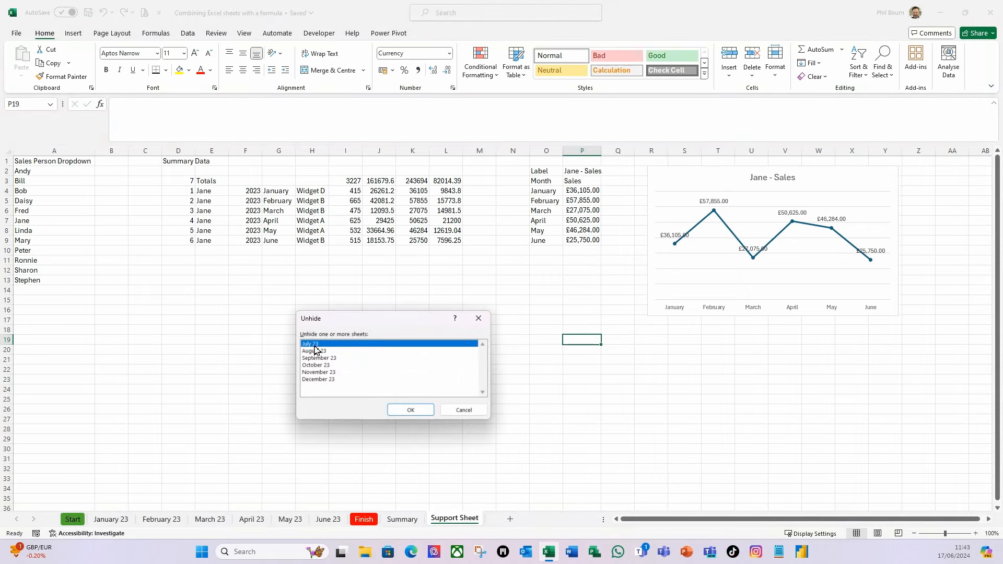
left_click(405, 410)
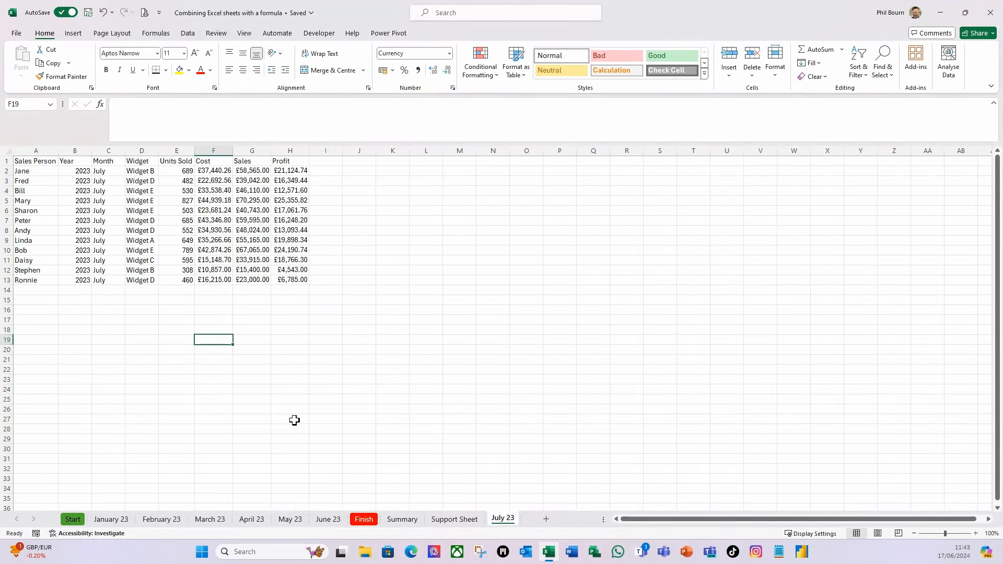
Step: Move the July 23 worksheet between June 23 and Finish, and check the Summary sheet
left_click_drag(509, 525, 359, 529)
left_click(433, 522)
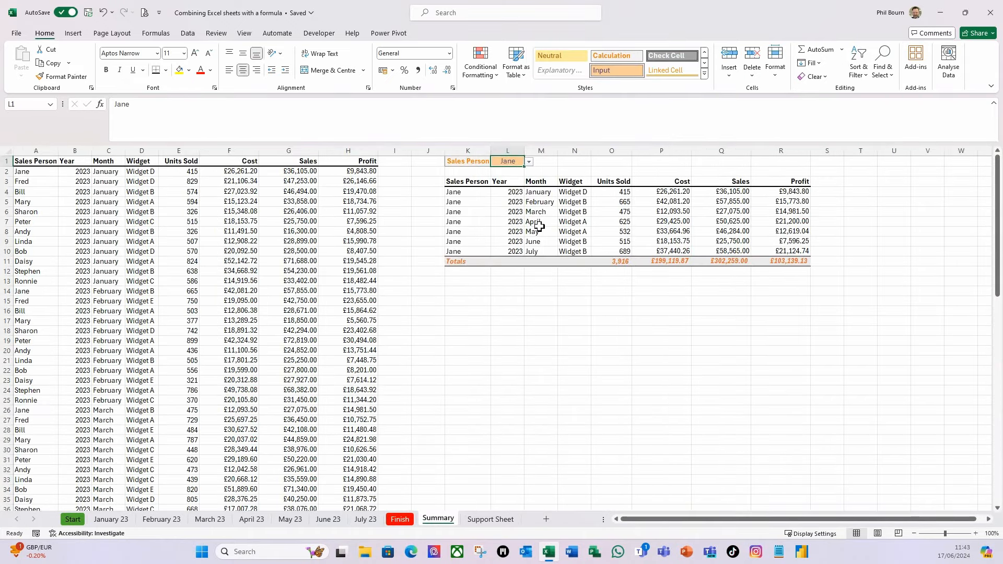
Step: Check which months the Support Sheet line chart covers, shifting the chart slightly away from its source table
left_click(491, 520)
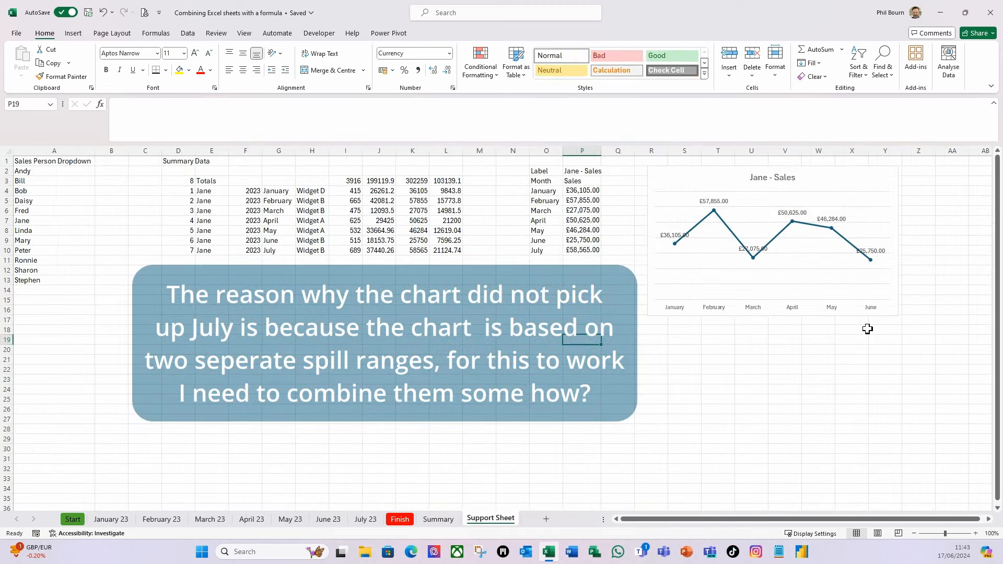
left_click(678, 170)
left_click_drag(678, 170, 722, 178)
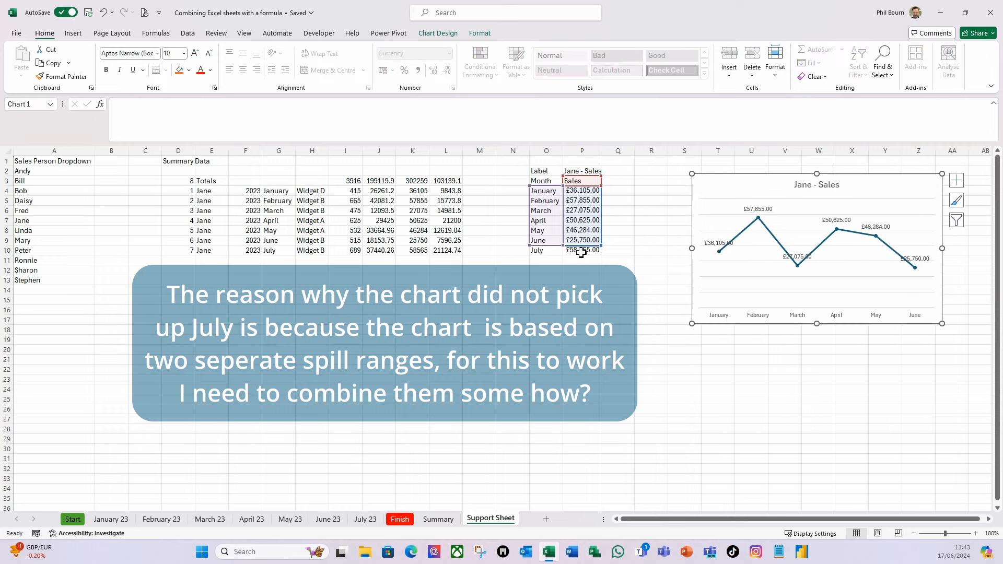
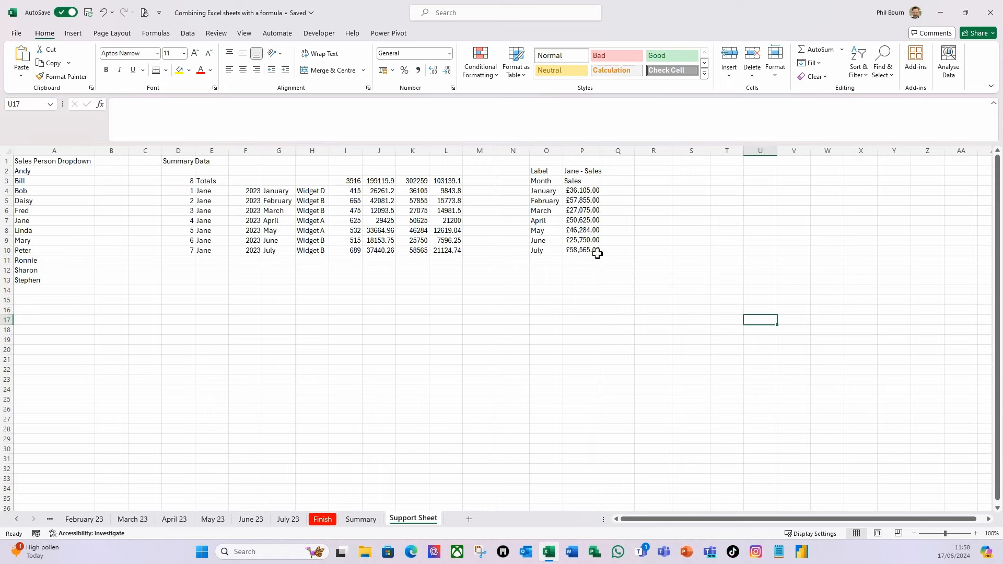
Step: Add the headers Month in R3 and Sales in S3 beside the existing monthly sales table
left_click(548, 193)
left_click(580, 193)
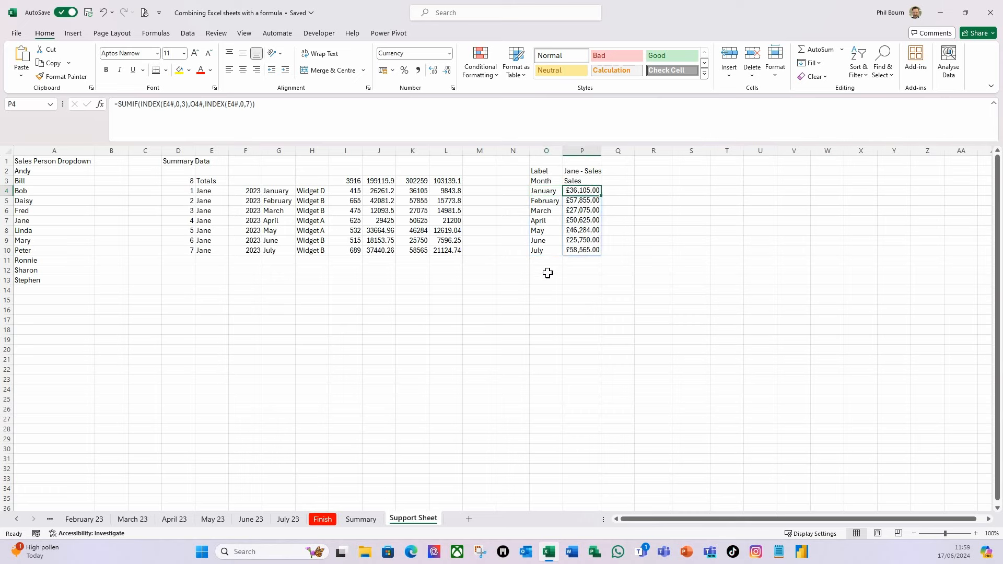
left_click(656, 185)
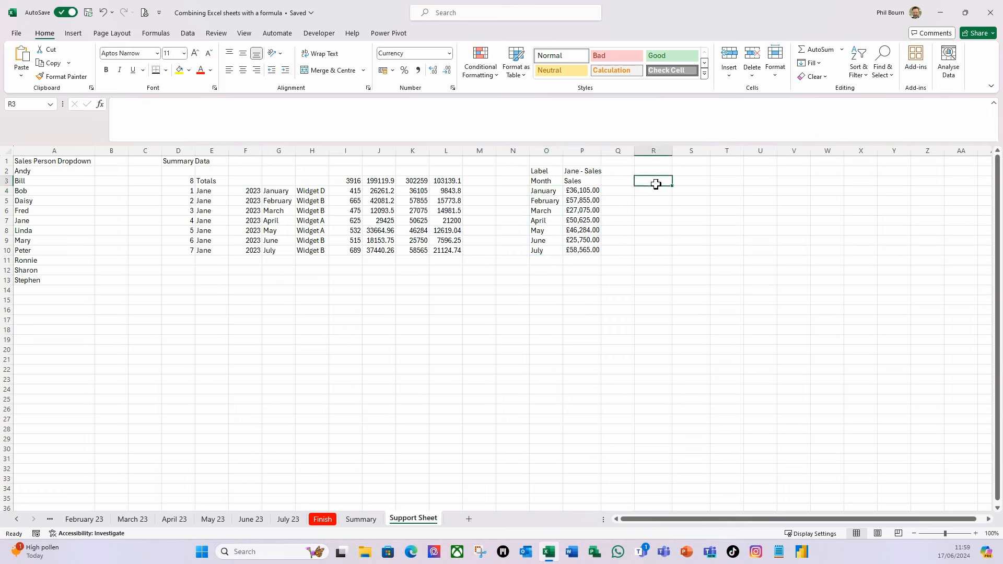
type("Month")
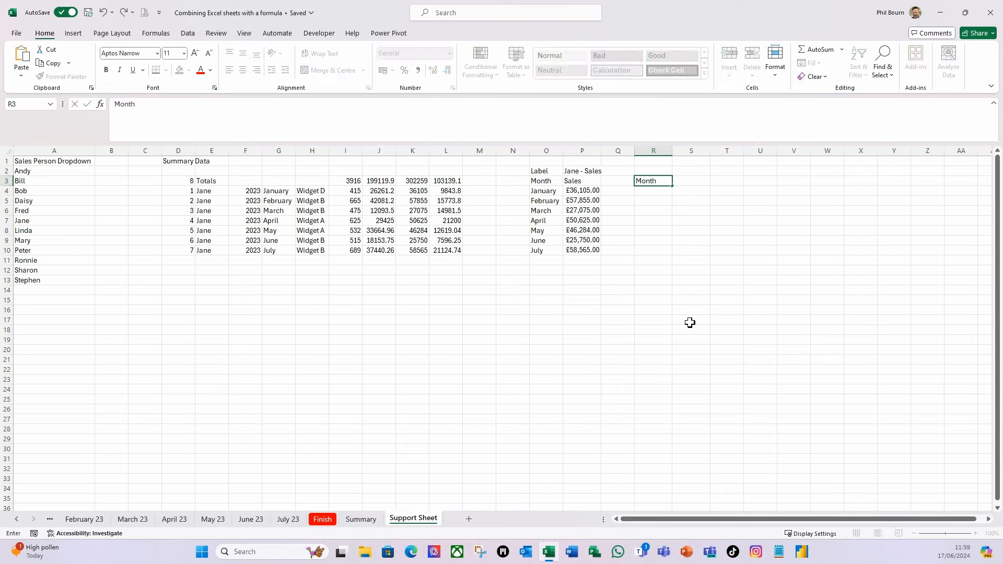
key("Tab")
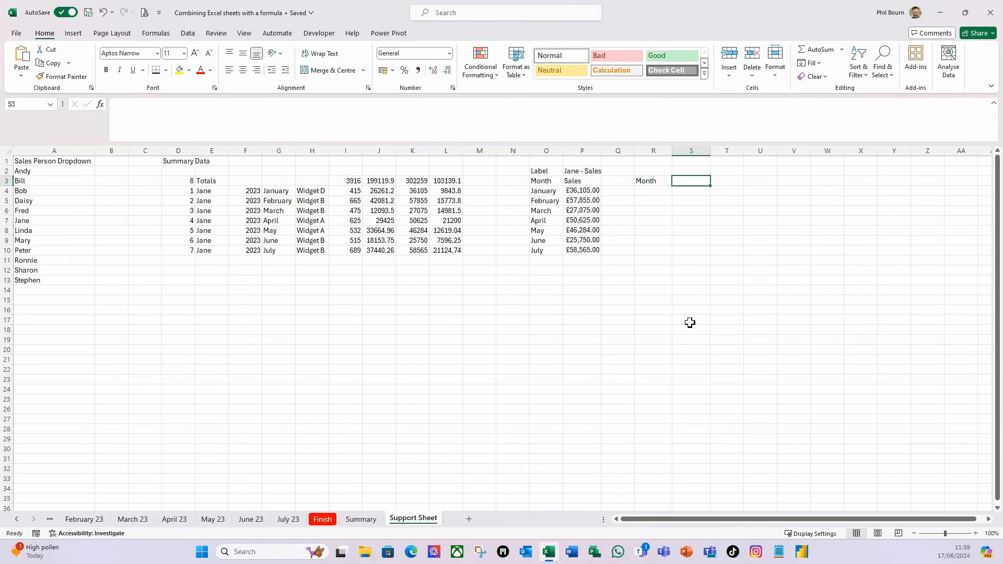
type("Sales")
key("Tab")
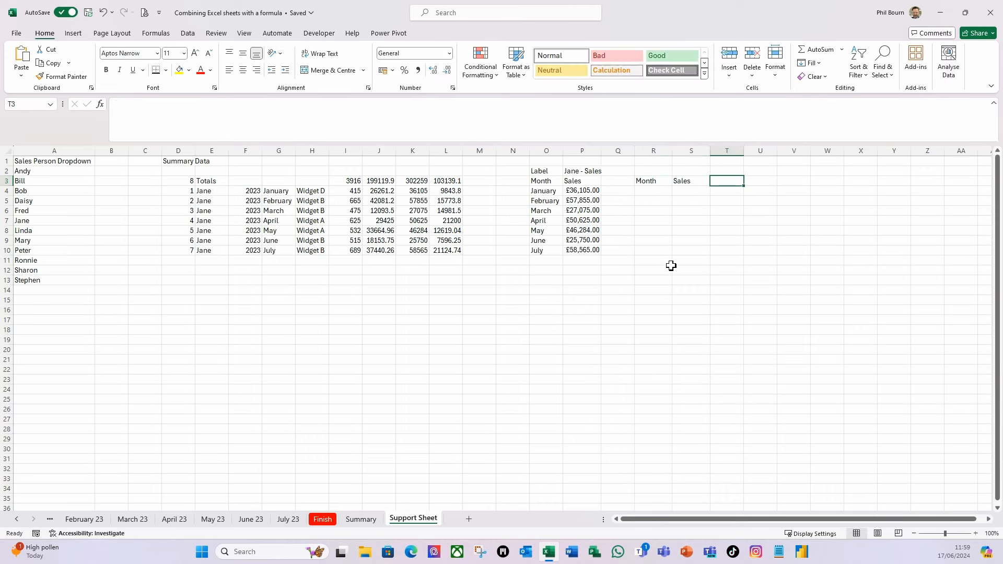
Step: Format column S as Currency
left_click(690, 153)
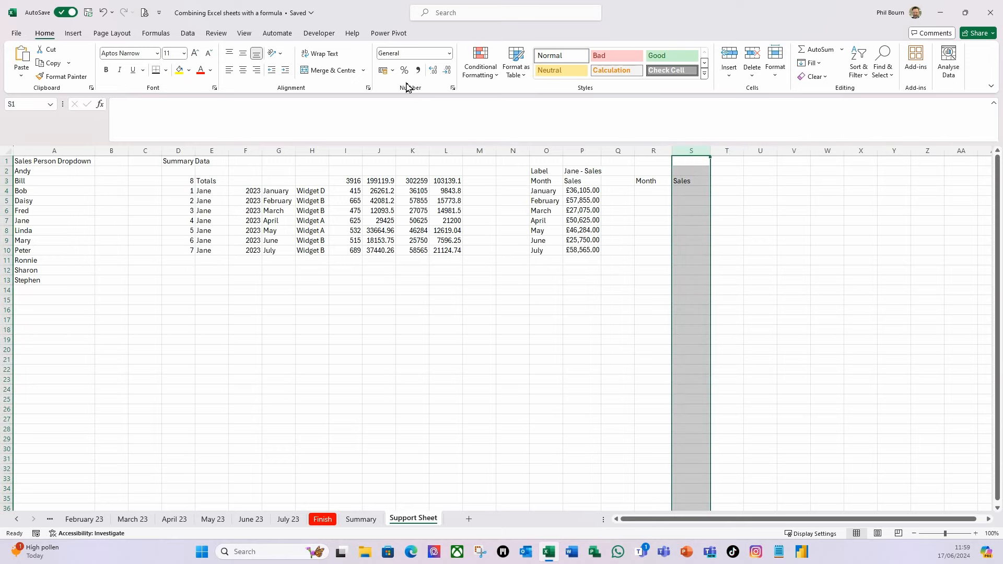
left_click(449, 55)
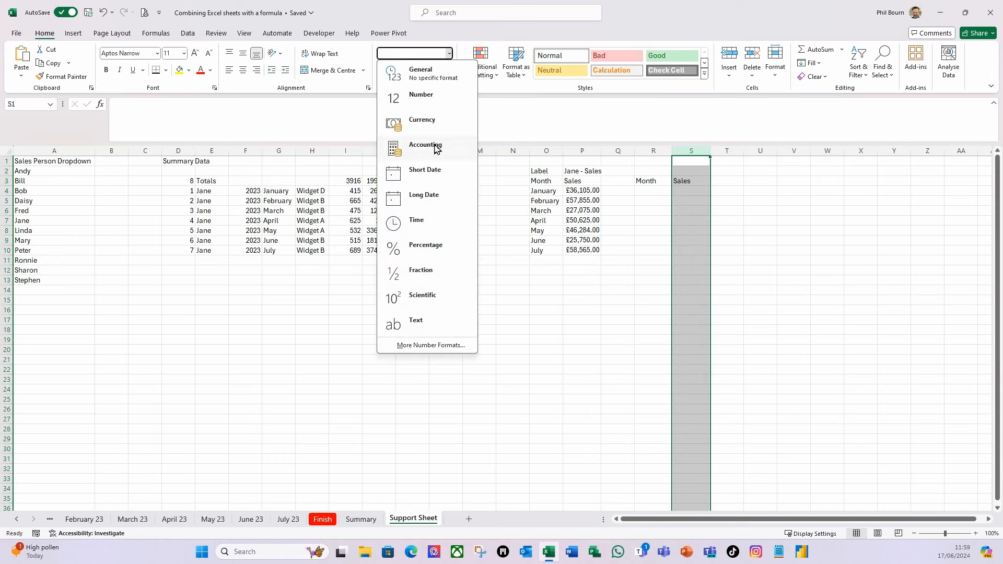
left_click(426, 126)
left_click(649, 249)
Step: Combine the month and sales spill ranges by entering =OFFSET(O4#,,,,2) in cell R4
left_click(659, 191)
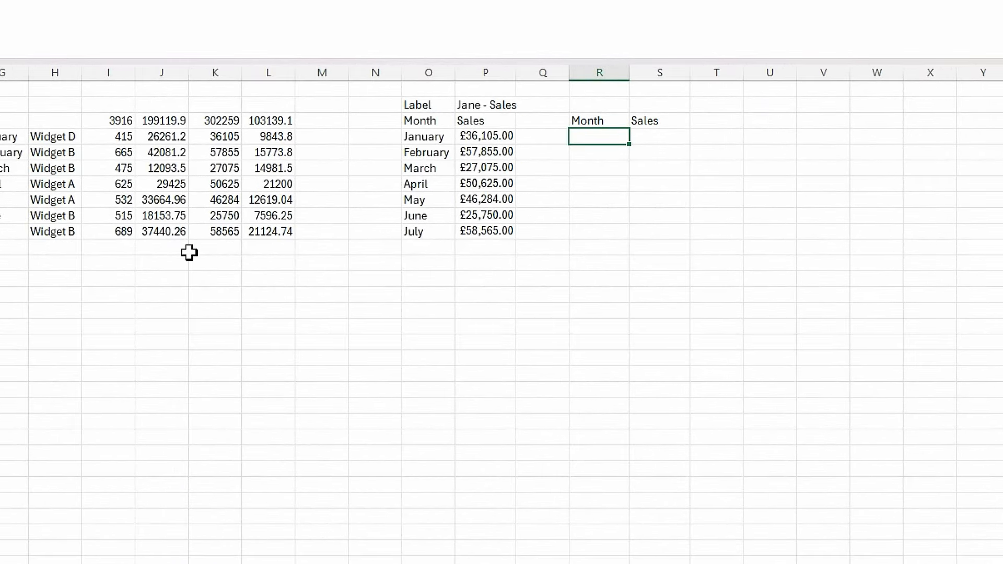
type("=off")
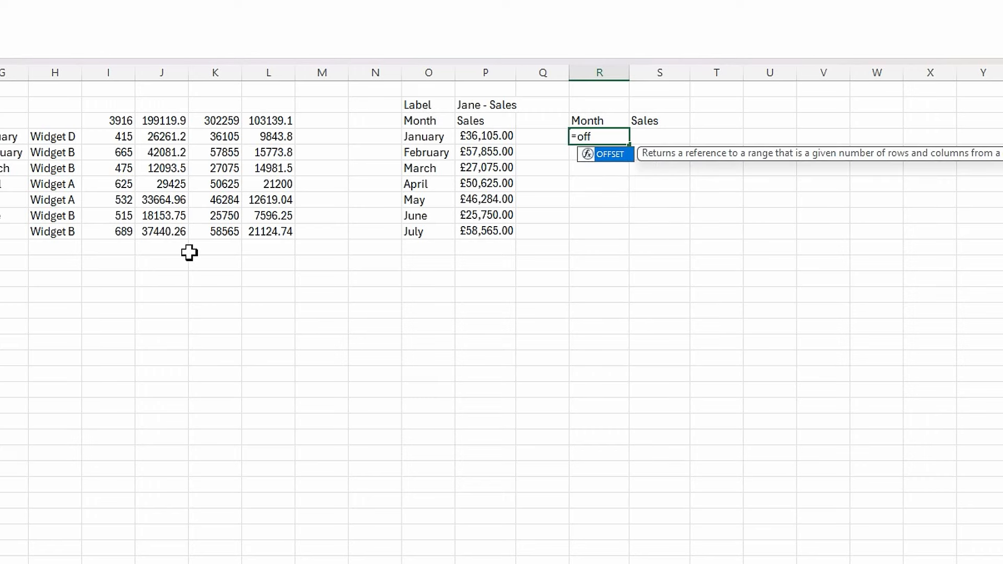
double_click(609, 156)
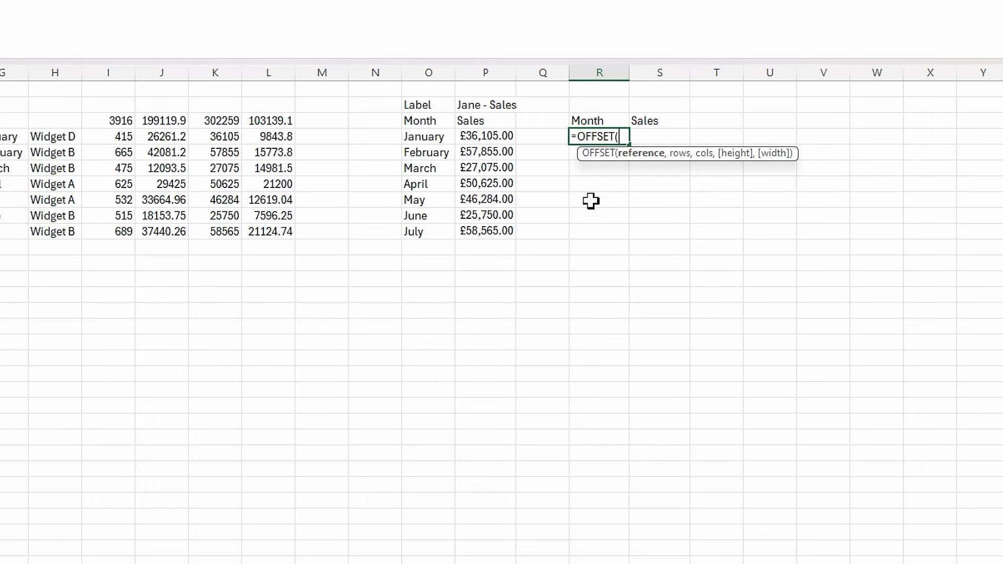
left_click(425, 138)
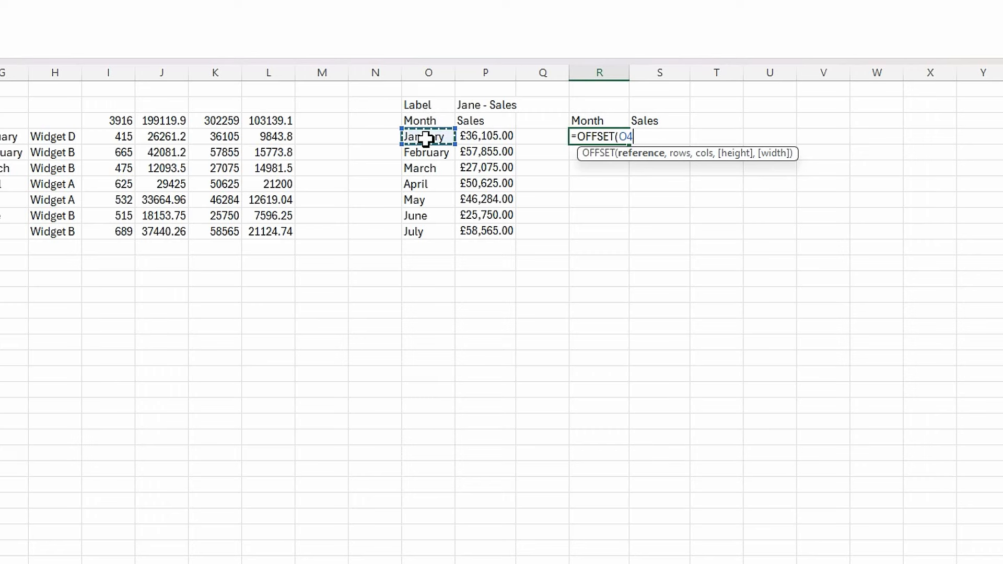
key("ctrl+shift+Down")
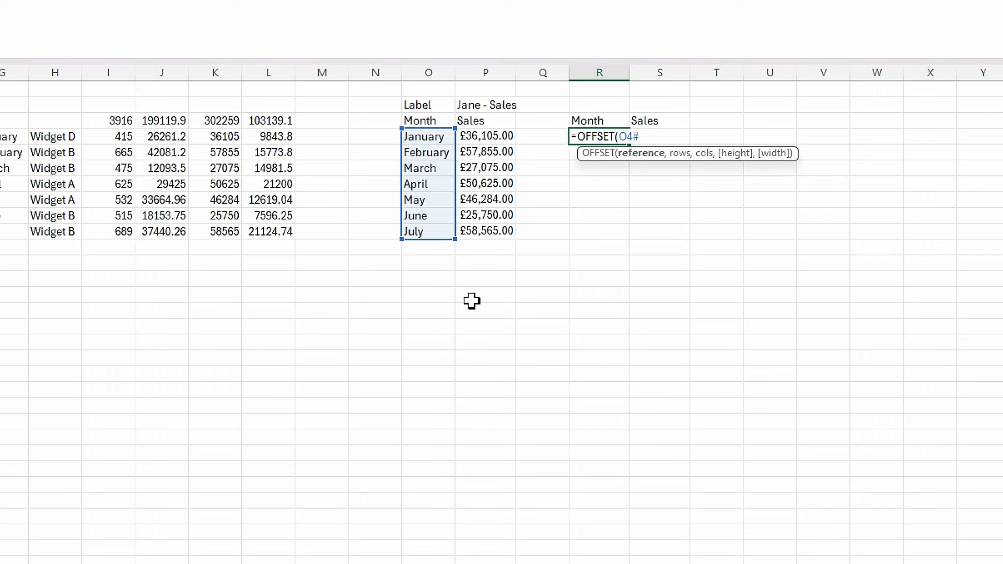
type(",")
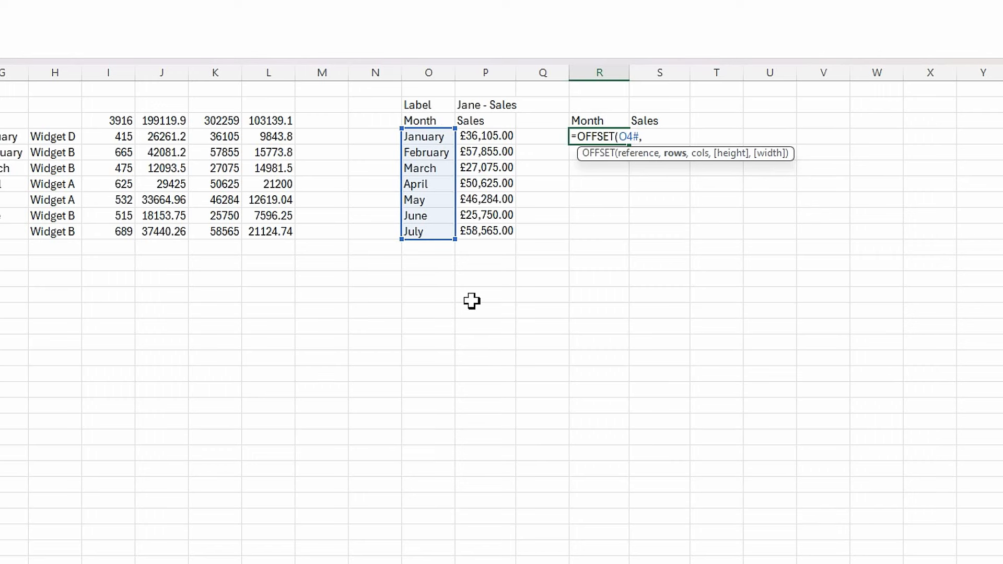
type(",")
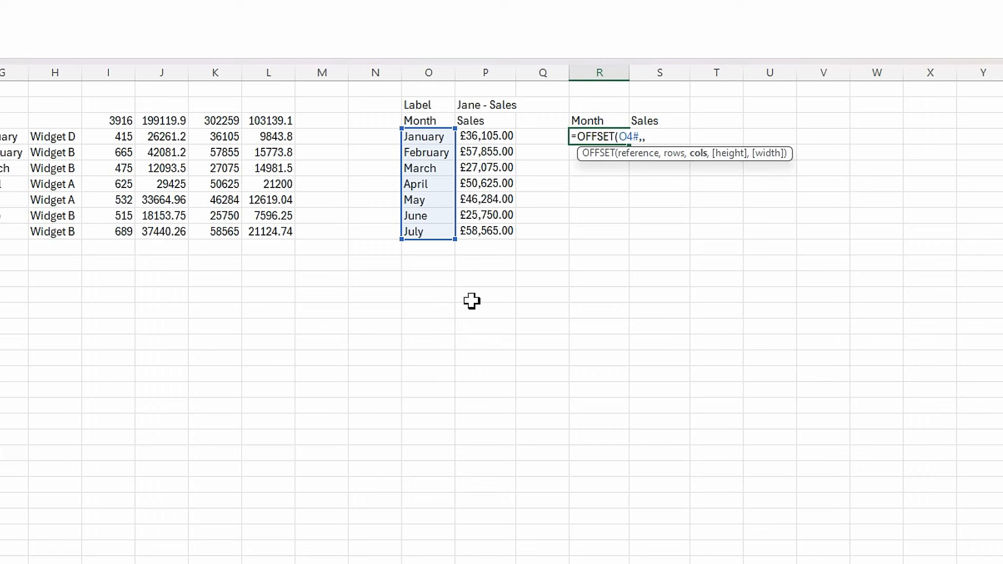
type(",")
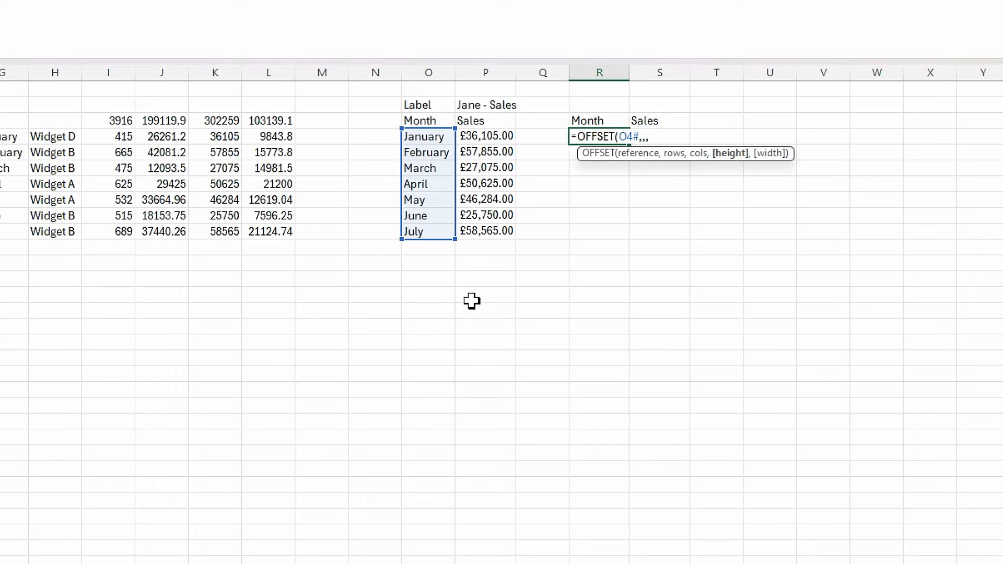
type(",2")
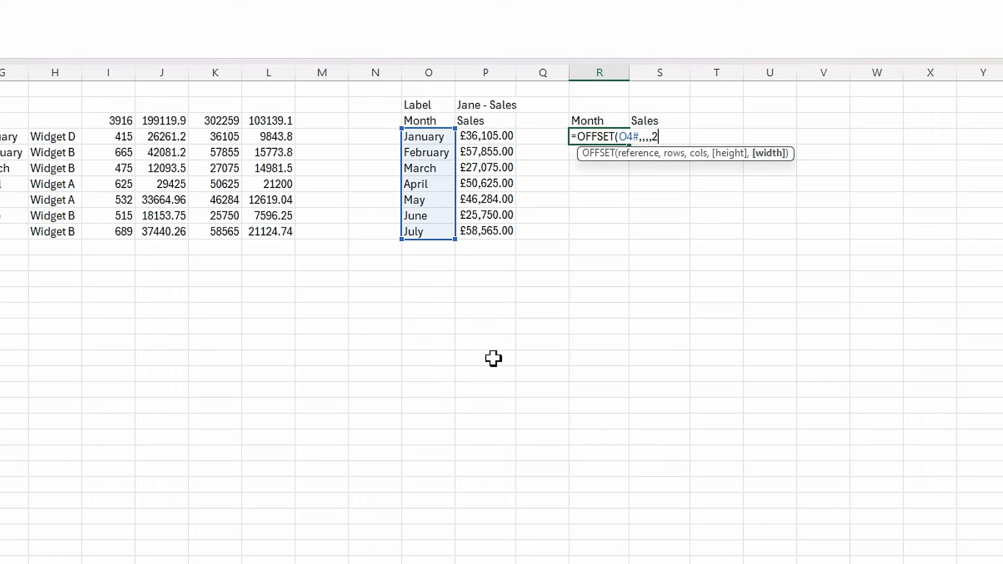
type(")")
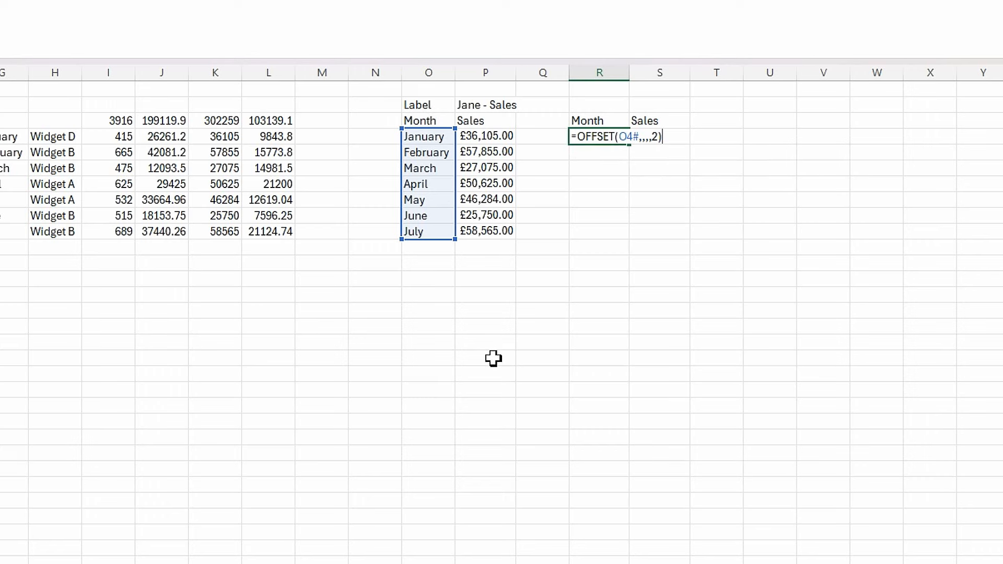
key("Return")
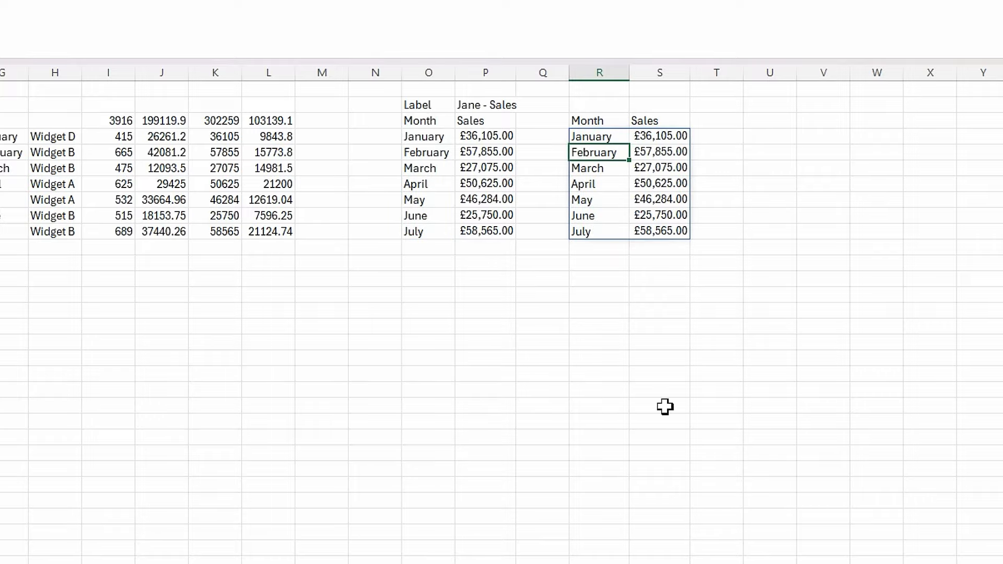
left_click(648, 377)
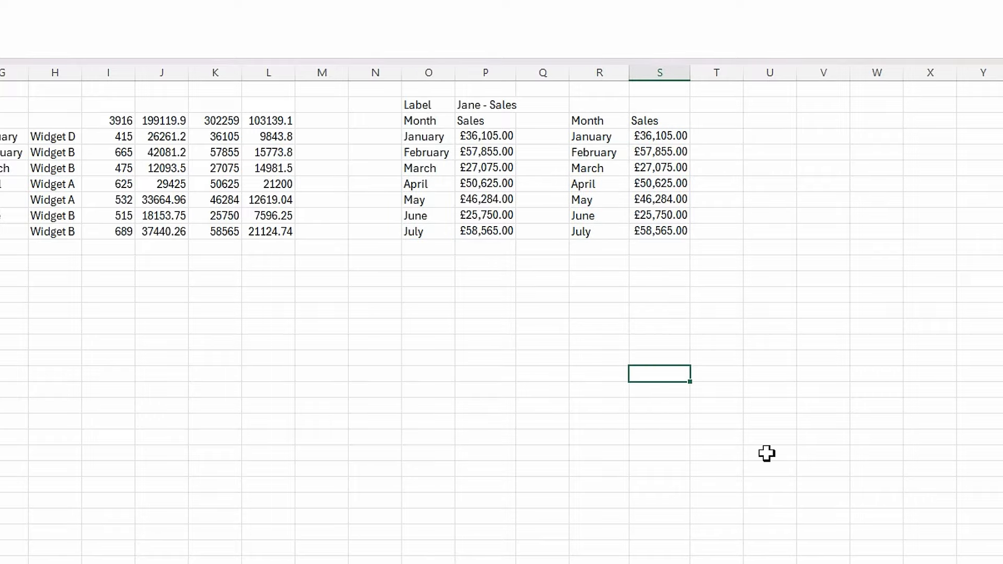
left_click(599, 136)
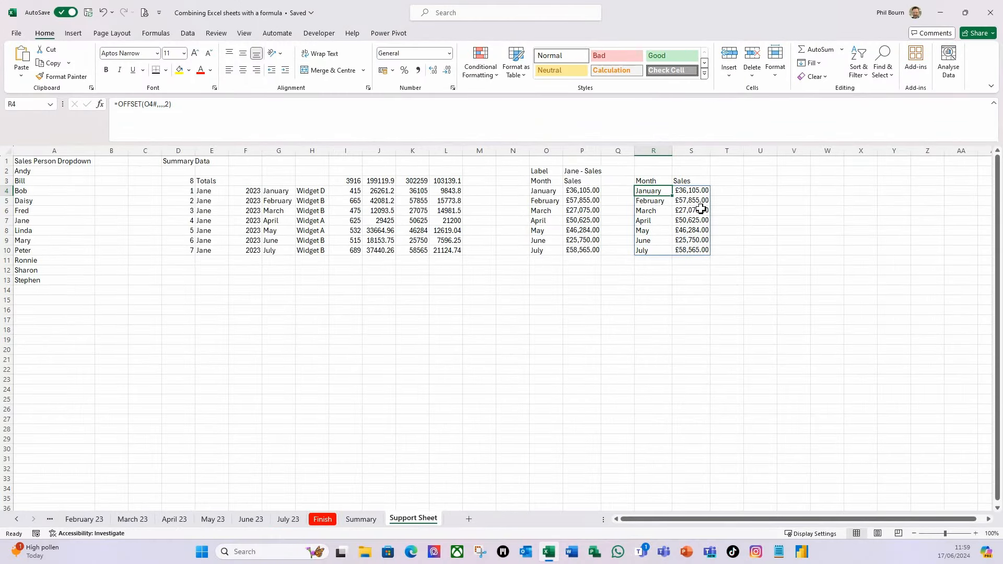
Step: Label the combined table by entering Chart Data in cell R2
left_click(653, 173)
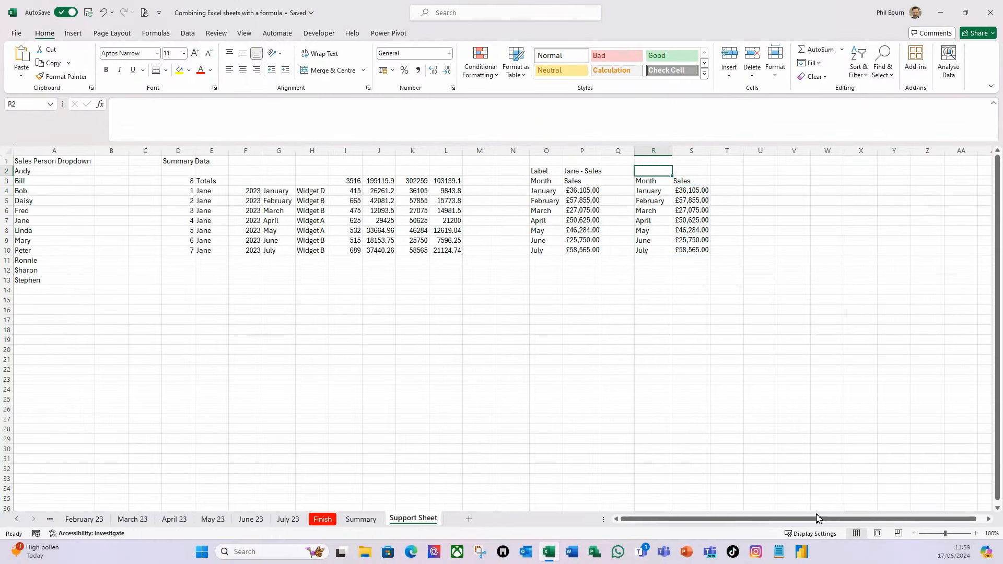
type("Chart Data")
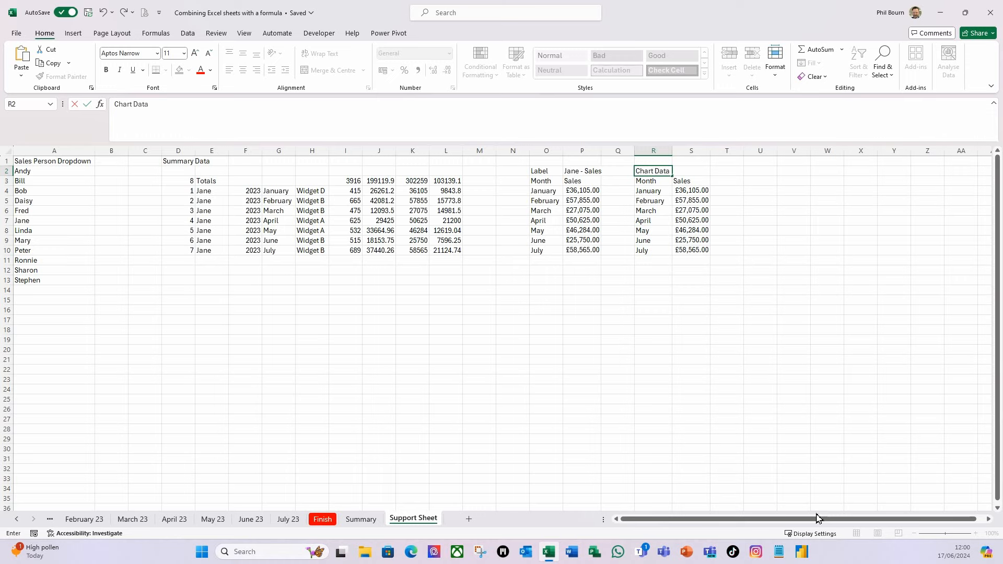
key("Tab")
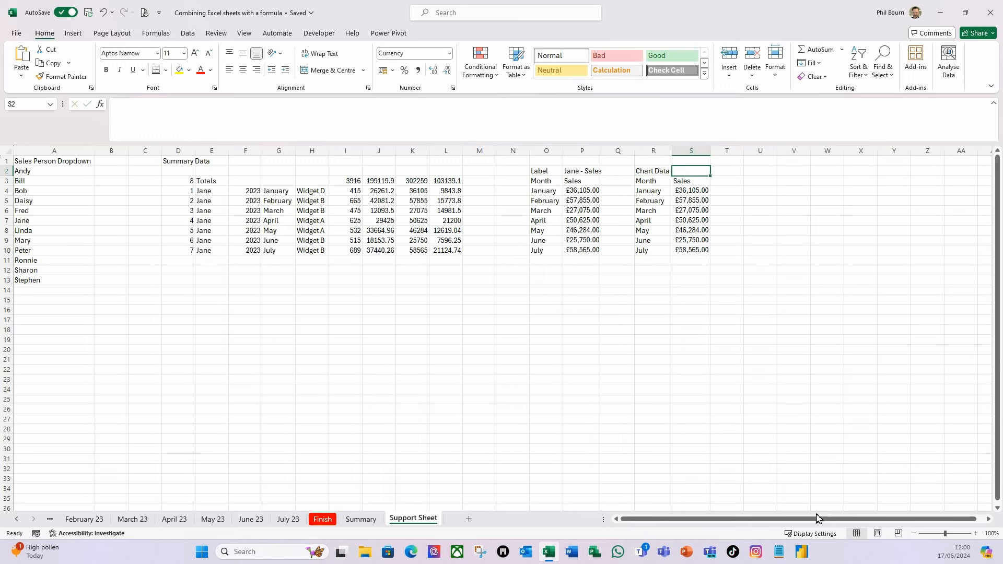
Step: Insert a 2D line chart with markers from R3:S10 and place it over columns S to Z, about rows 13 to 28
left_click(650, 182)
left_click_drag(650, 182, 693, 253)
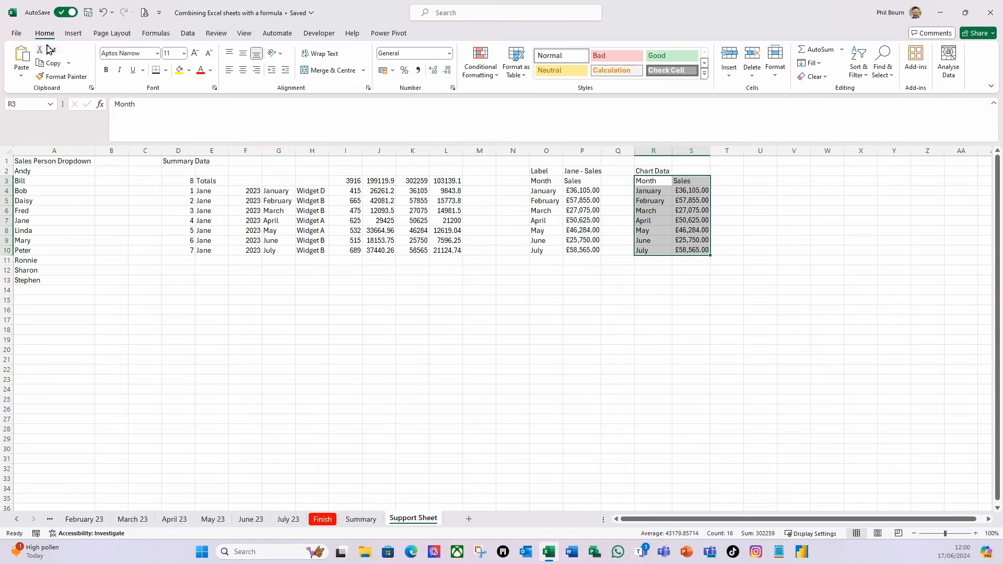
left_click(74, 33)
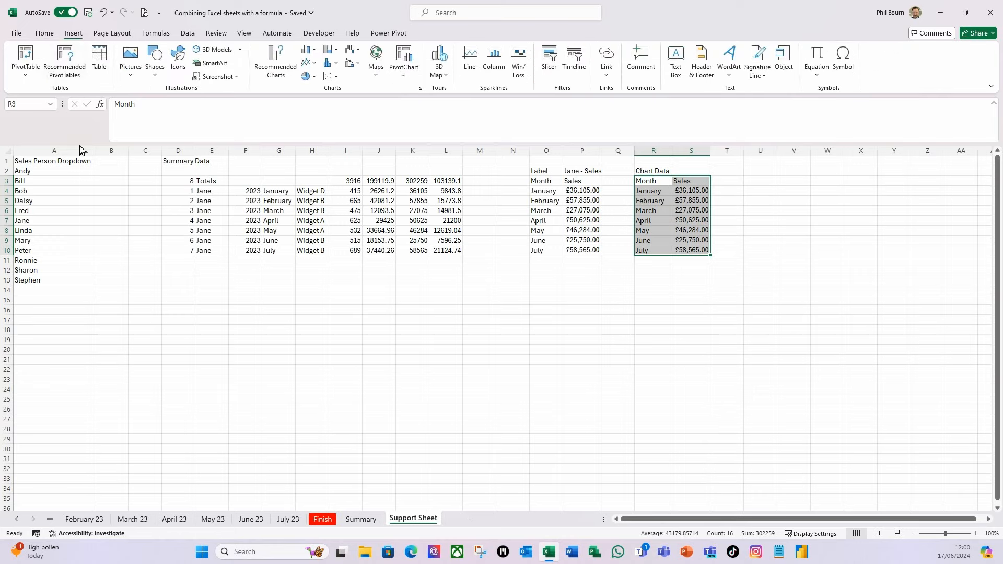
left_click(315, 65)
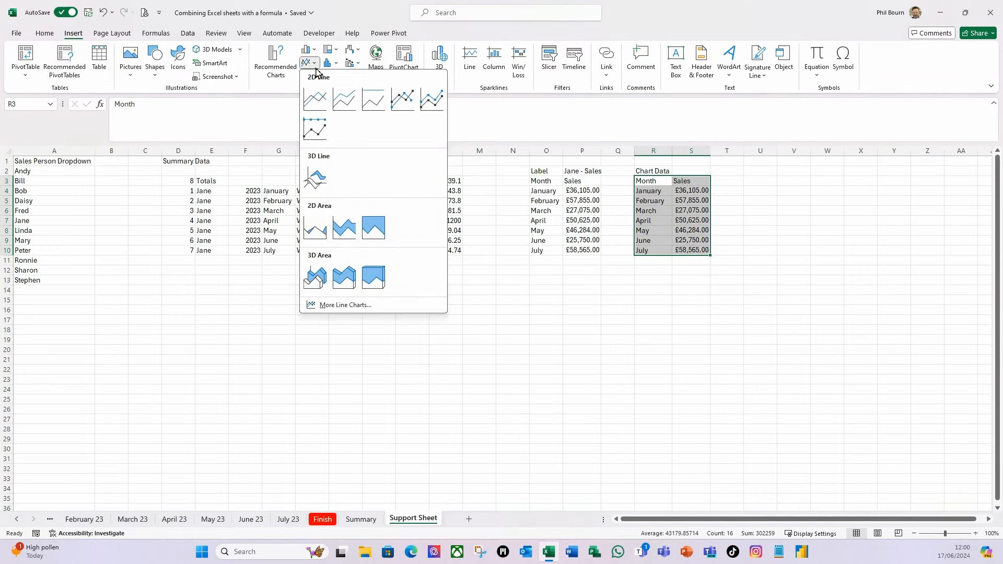
left_click(402, 99)
left_click_drag(584, 413, 879, 435)
Step: Delete the new chart's vertical axis and link its title to cell P2 of the Support Sheet
left_click(692, 364)
key("Delete")
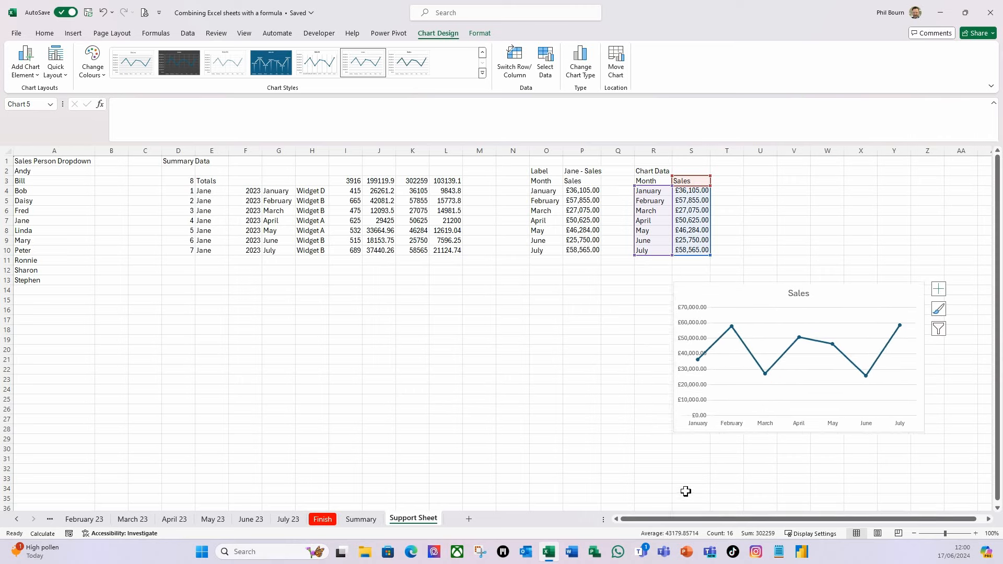
left_click(799, 293)
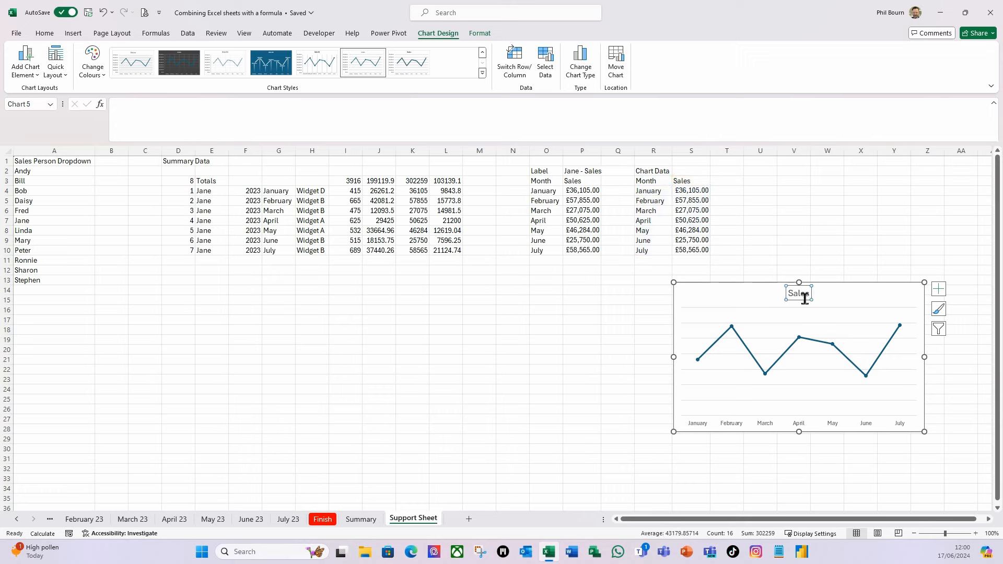
left_click(310, 116)
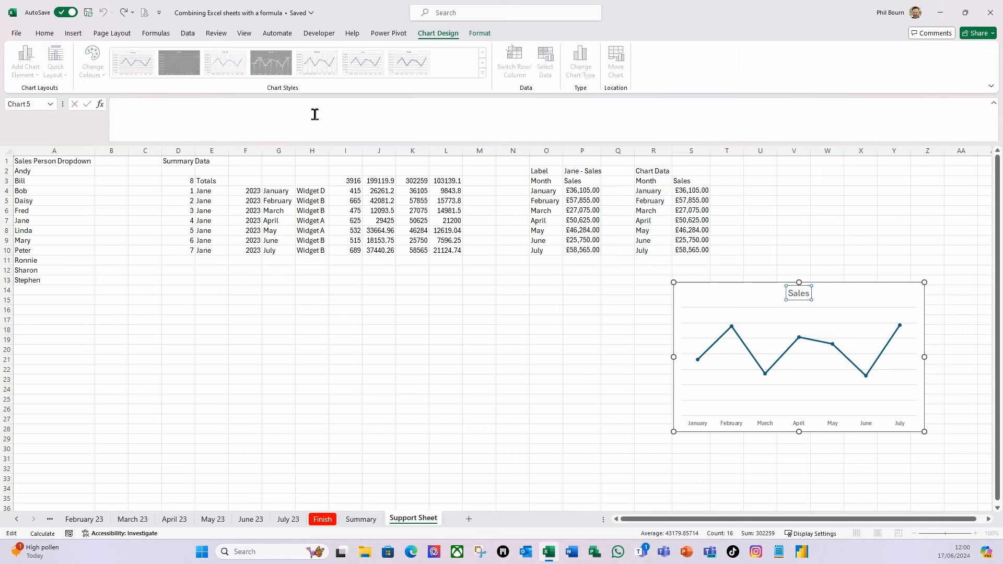
left_click(572, 172)
key("Return")
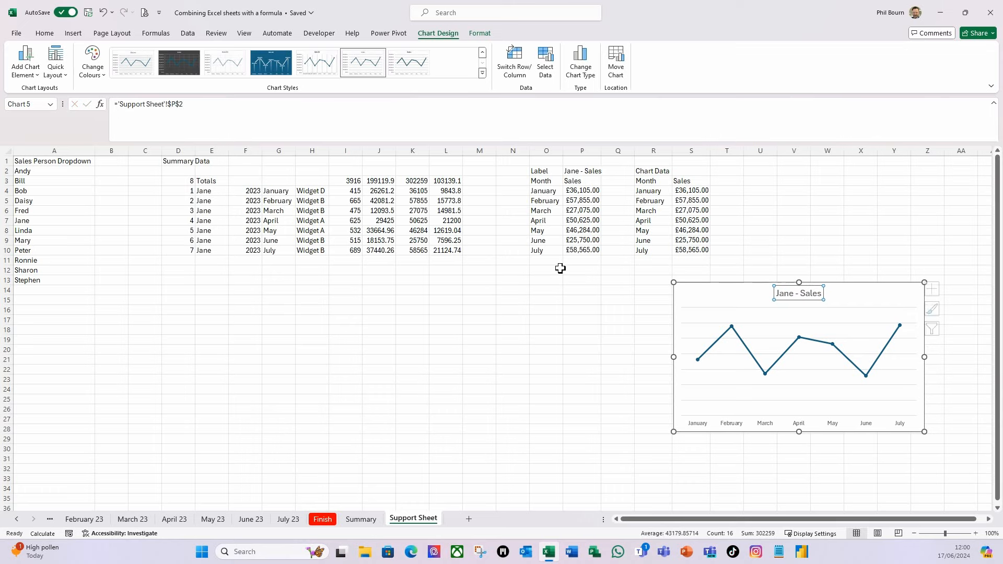
Step: Add data labels to the points of the line chart on the Support Sheet
left_click(703, 357)
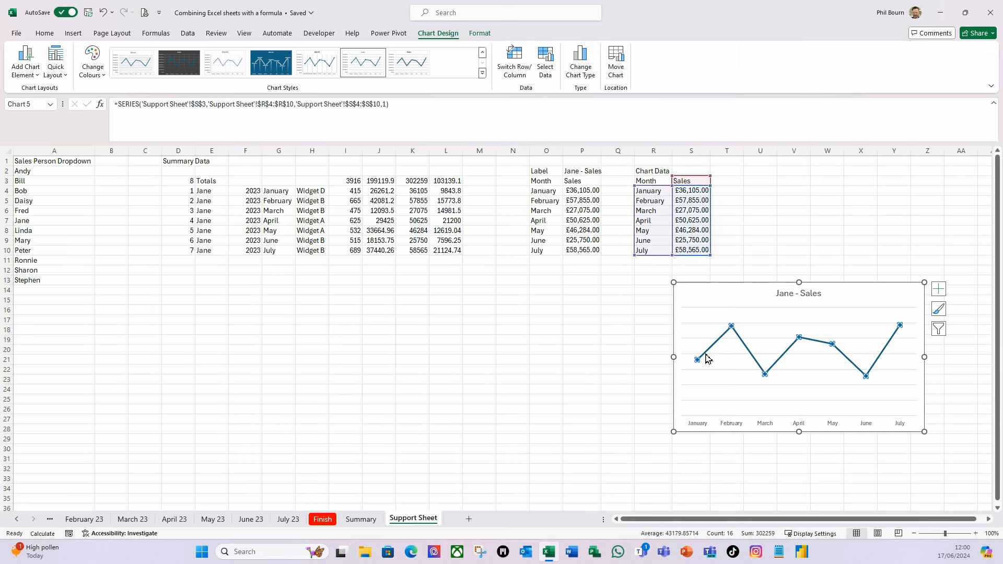
left_click(735, 289)
left_click(939, 289)
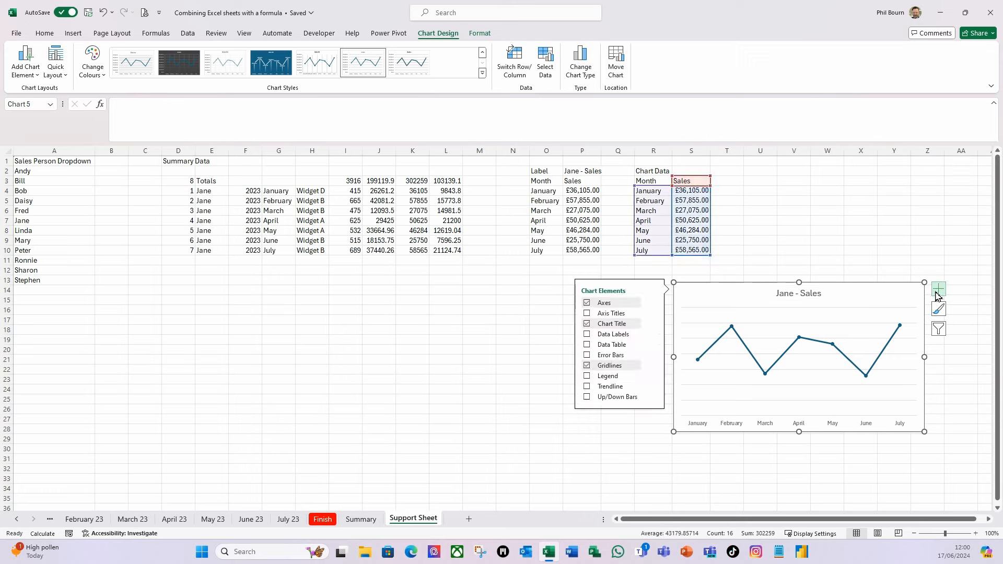
left_click(586, 334)
left_click(622, 468)
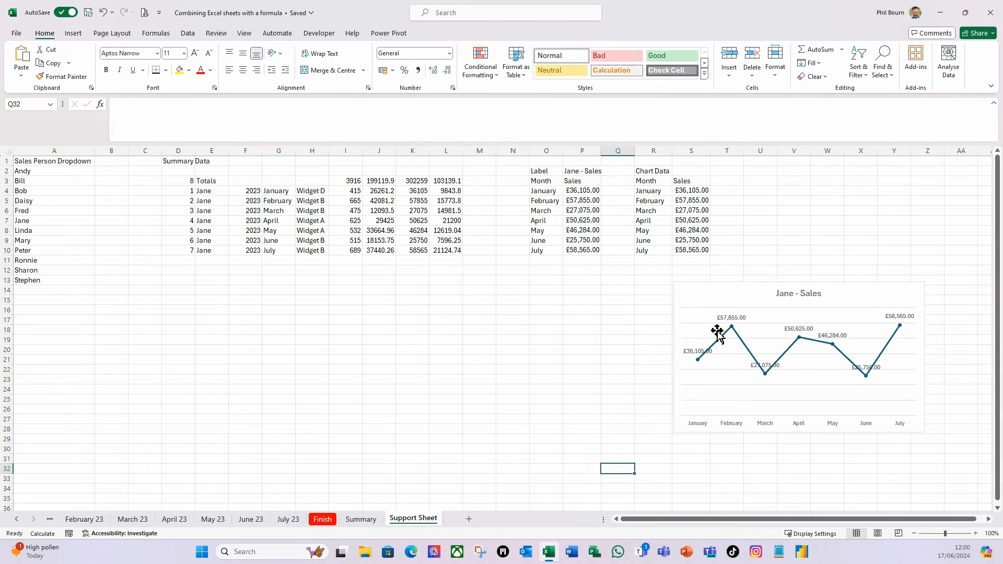
Step: Apply the custom number format £#,##0," k" to column S of the Support Sheet so the sales show in thousands
left_click(697, 149)
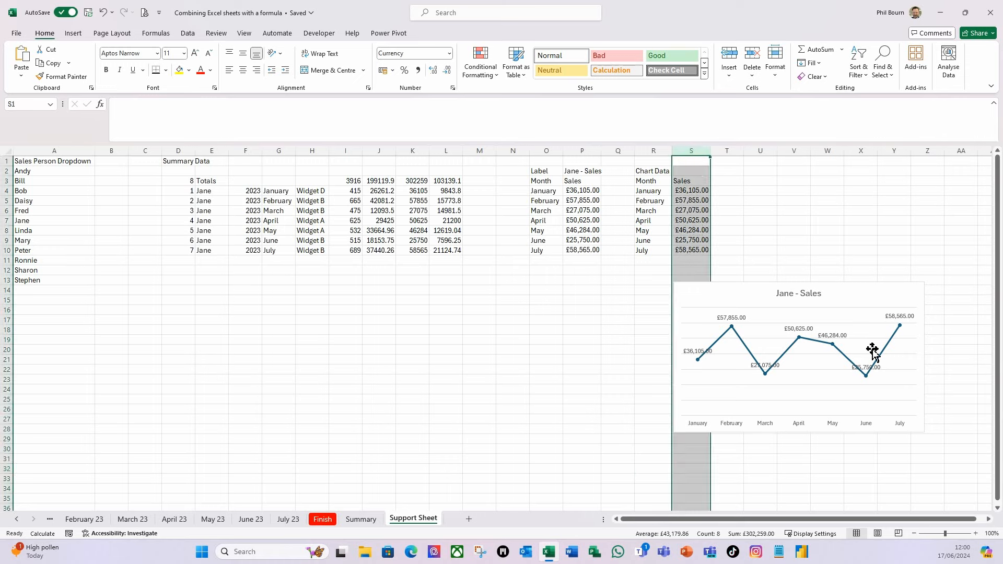
key("ctrl+1")
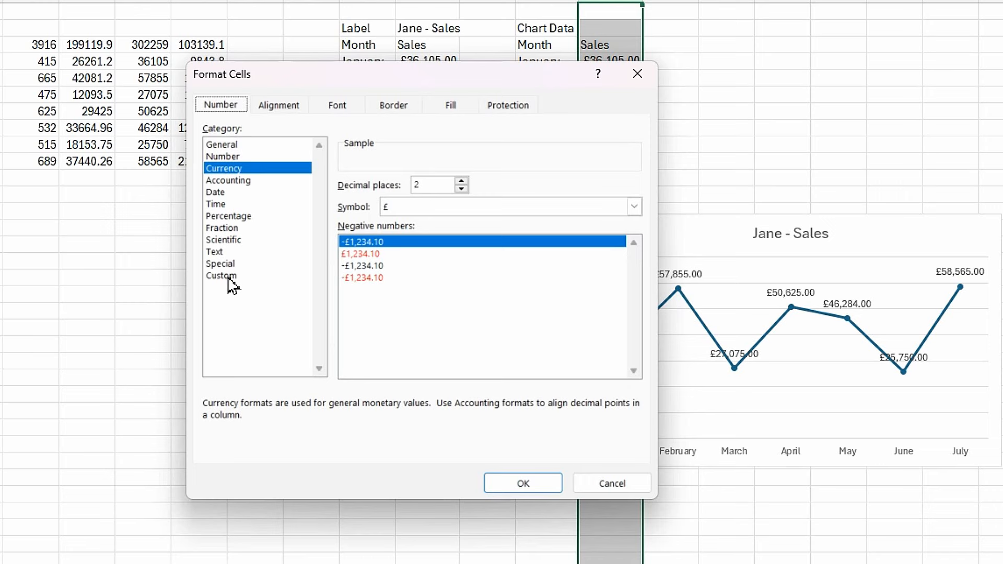
left_click(235, 275)
left_click(397, 198)
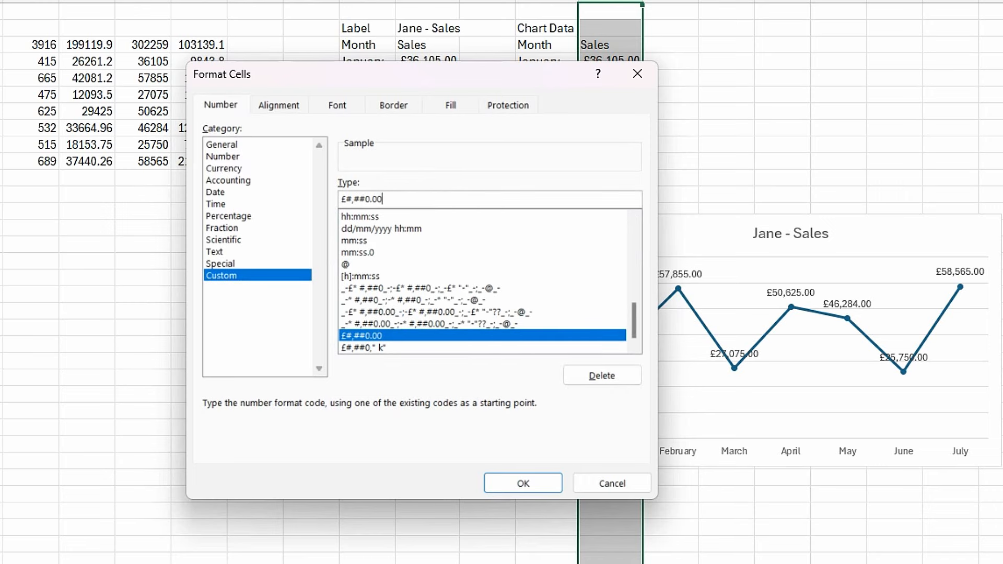
key("BackSpace")
key("BackSpace")
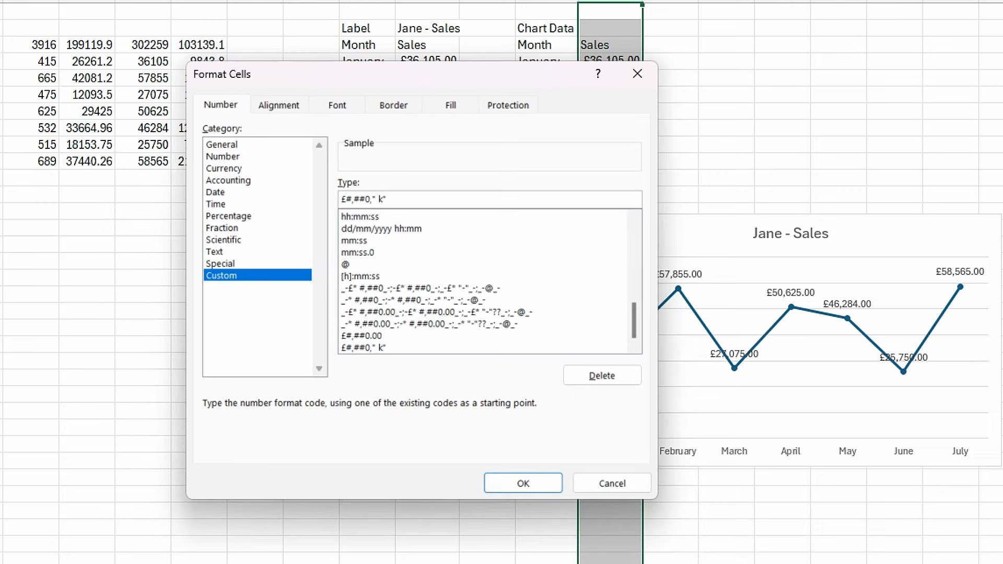
left_click(527, 485)
left_click(742, 59)
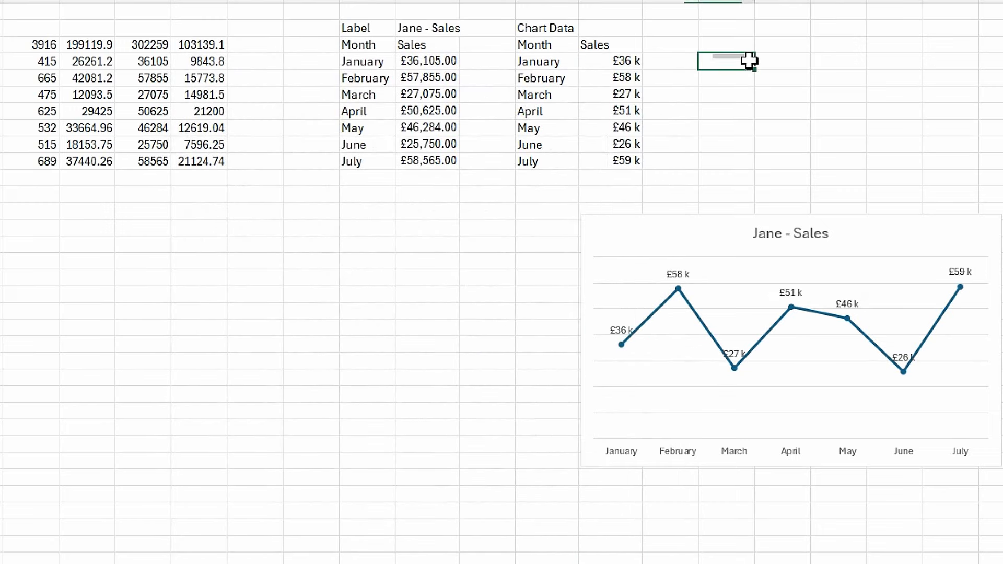
Step: Make the chart's data labels bold and orange, and move the chart beside the chart data, over columns T to AA from row 2
left_click(623, 333)
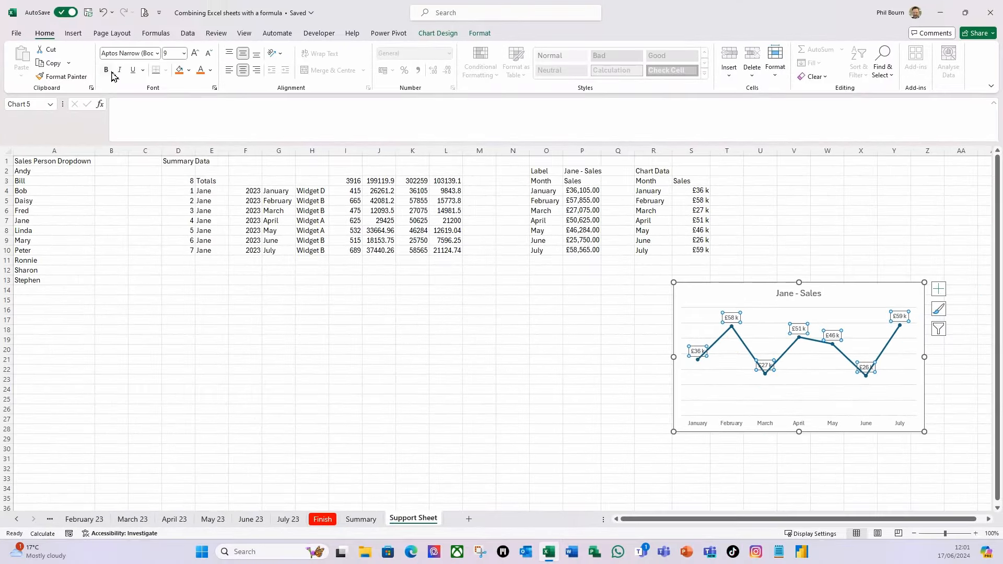
left_click(106, 70)
left_click(200, 70)
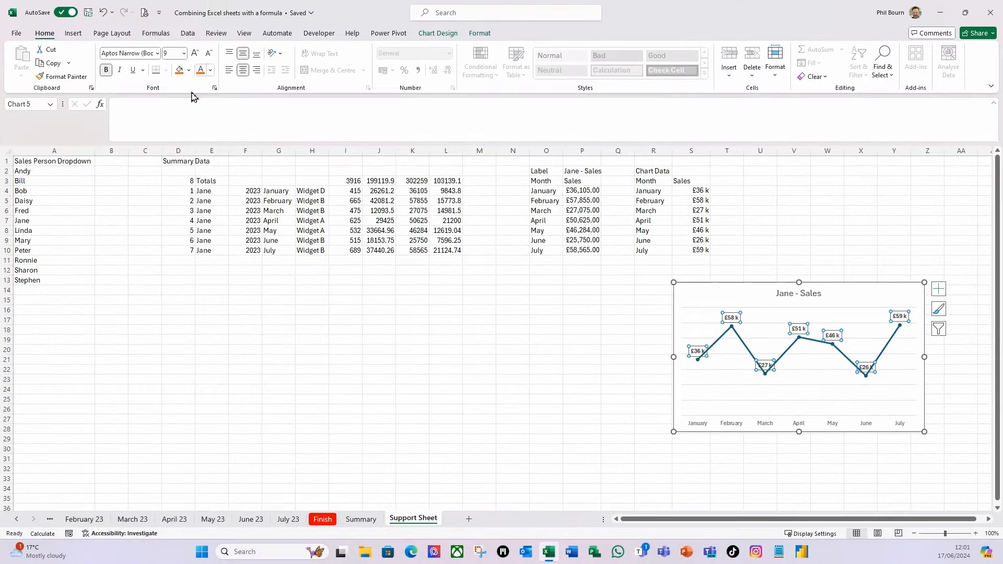
left_click(479, 381)
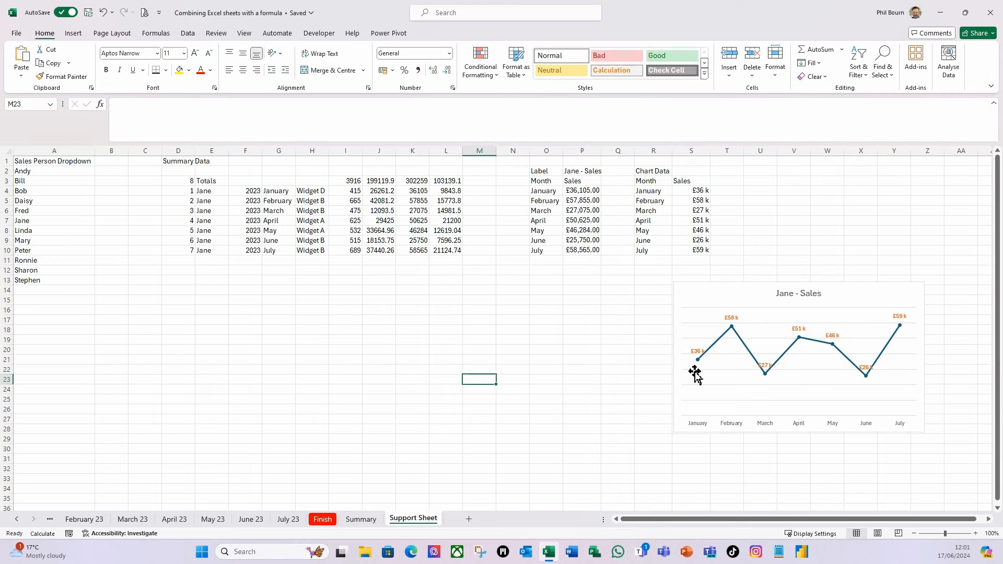
left_click_drag(721, 284, 776, 170)
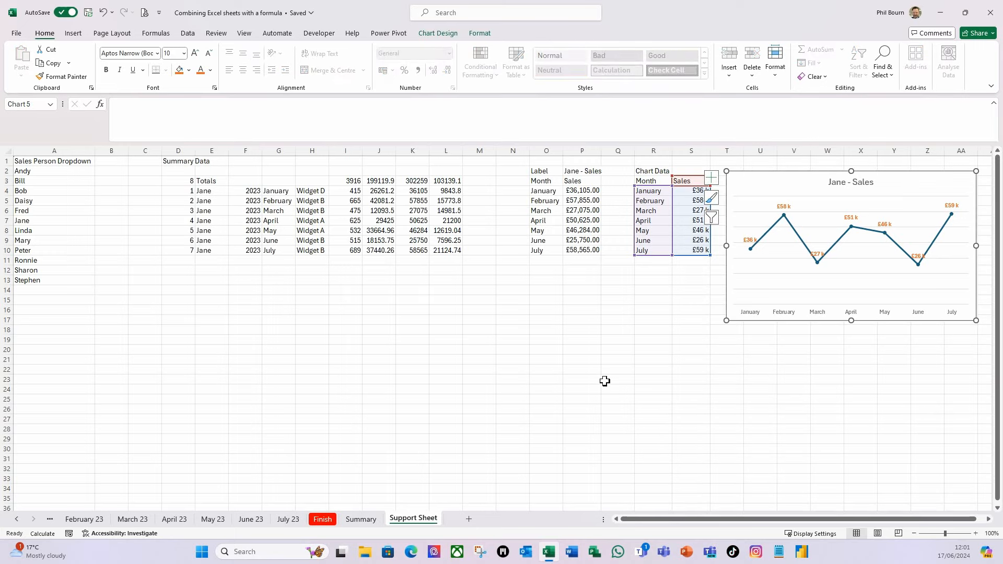
Step: Unhide the August 23 sheet, place it between July 23 and Finish, and check the chart on the Support Sheet
right_click(322, 518)
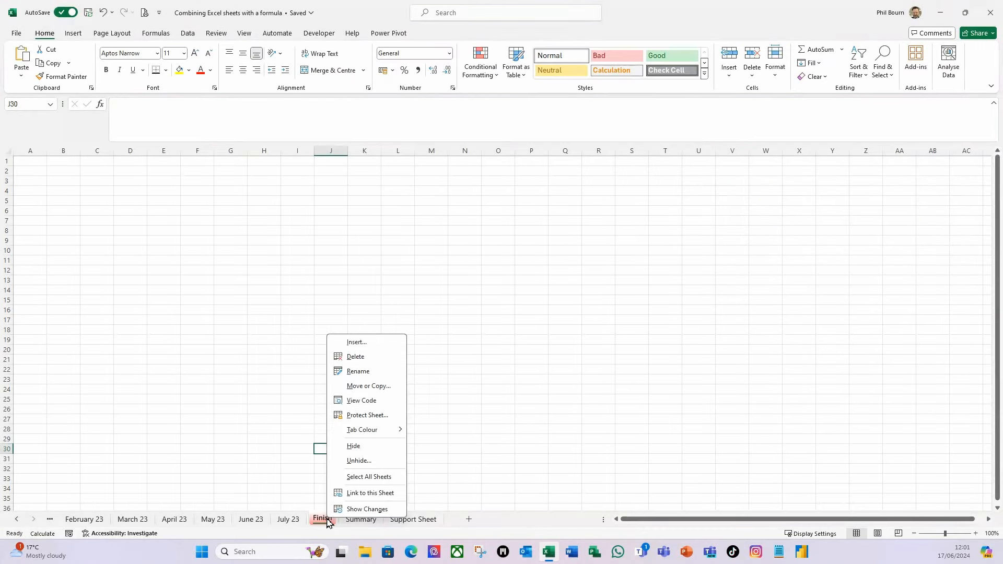
left_click(358, 460)
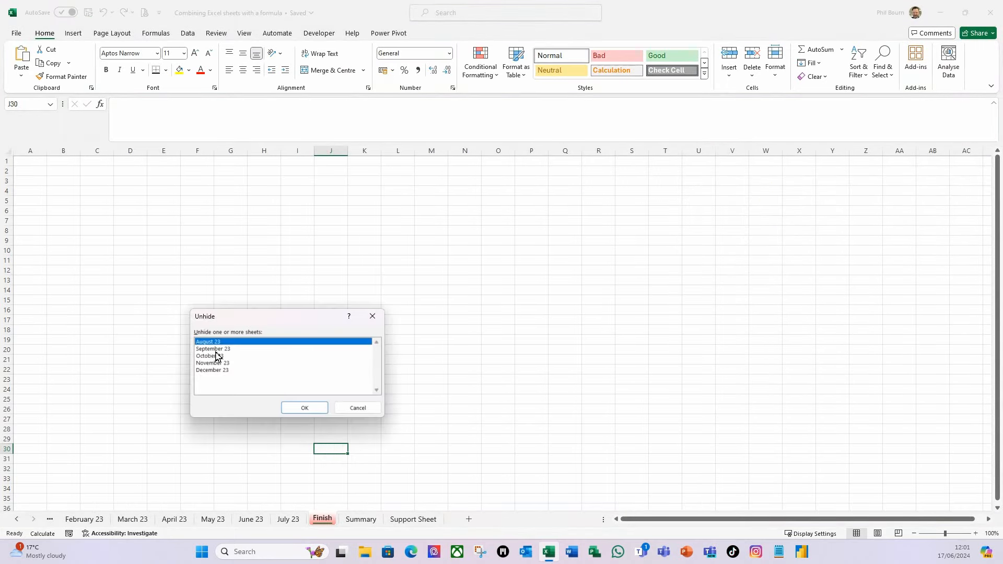
left_click(304, 408)
left_click_drag(369, 520, 321, 521)
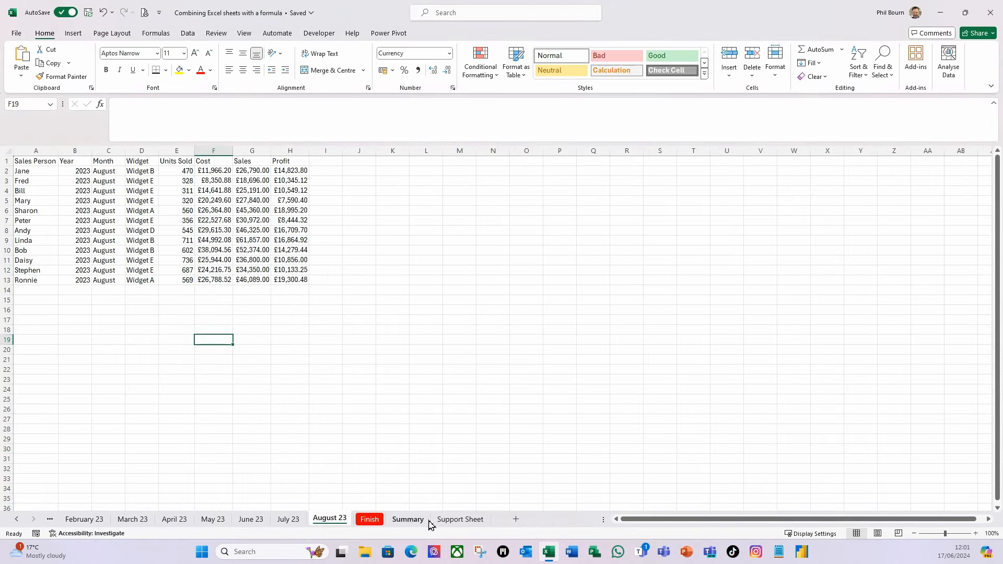
left_click(456, 520)
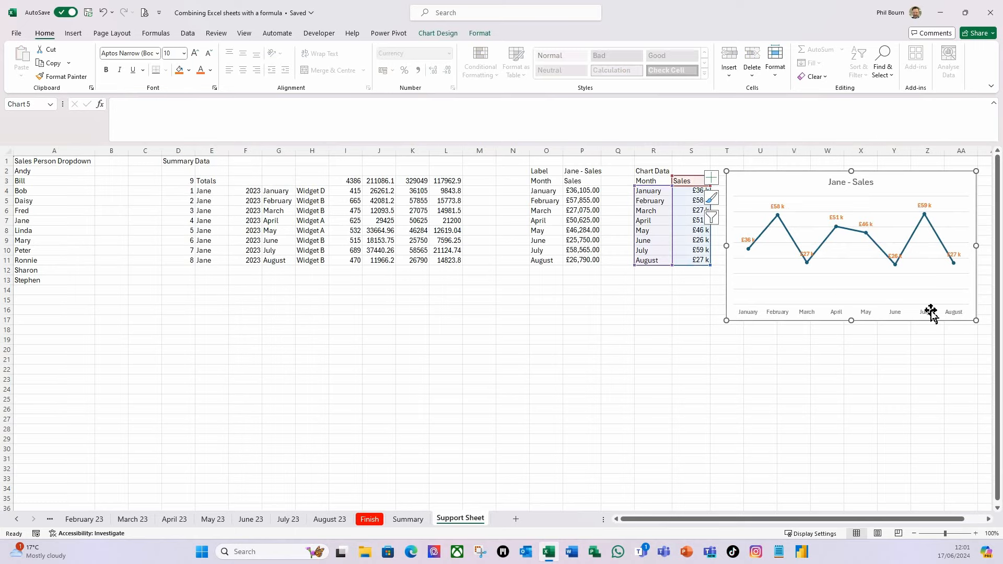
left_click(849, 438)
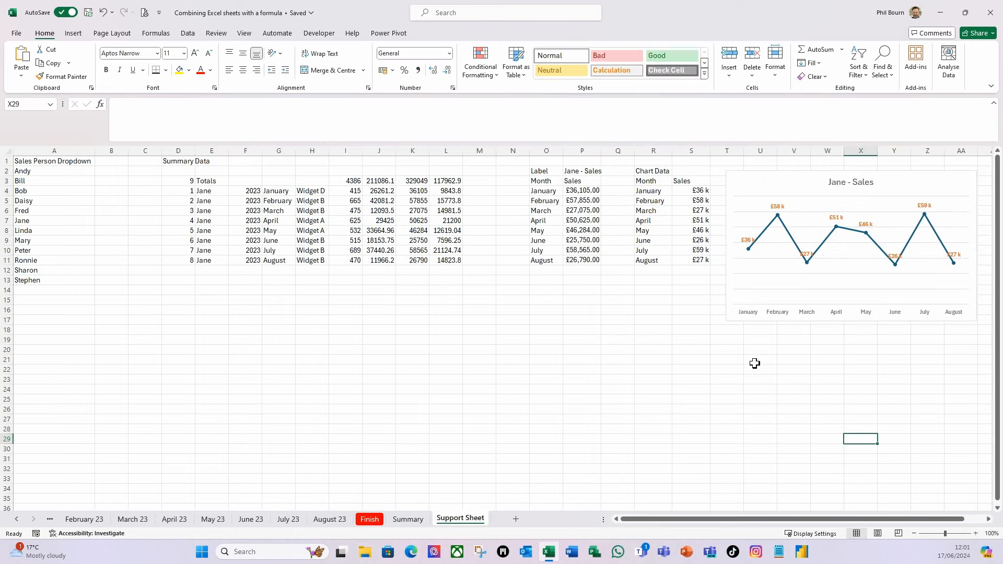
Step: Cut the line chart from the Support Sheet and paste it at cell T3 of the Summary sheet
left_click(728, 288)
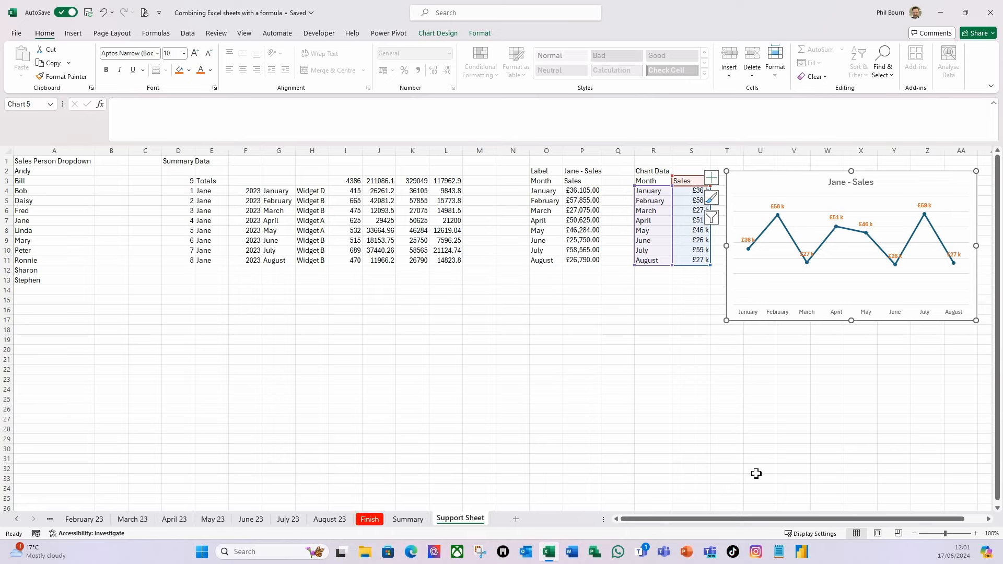
key("ctrl+x")
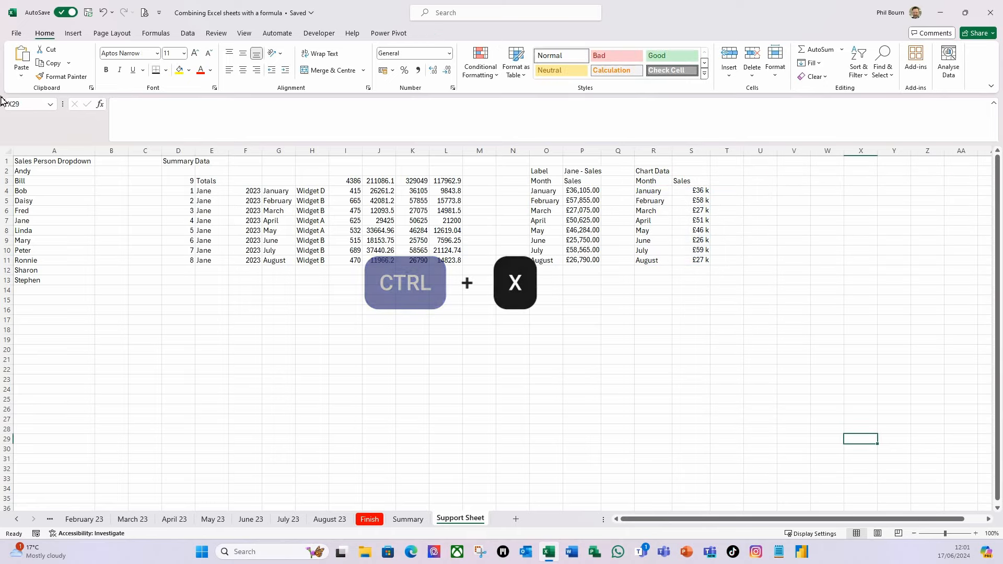
left_click(400, 524)
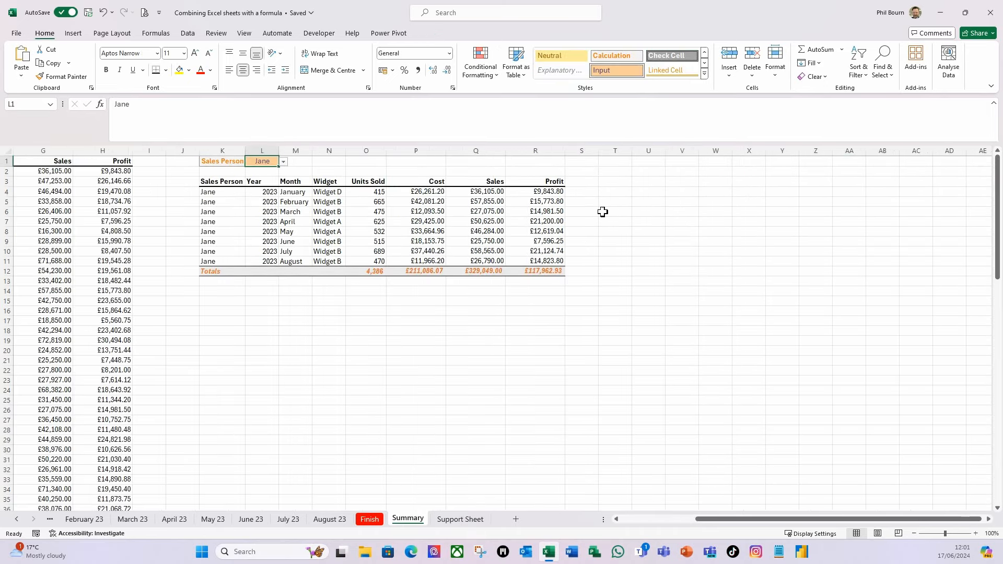
left_click(609, 183)
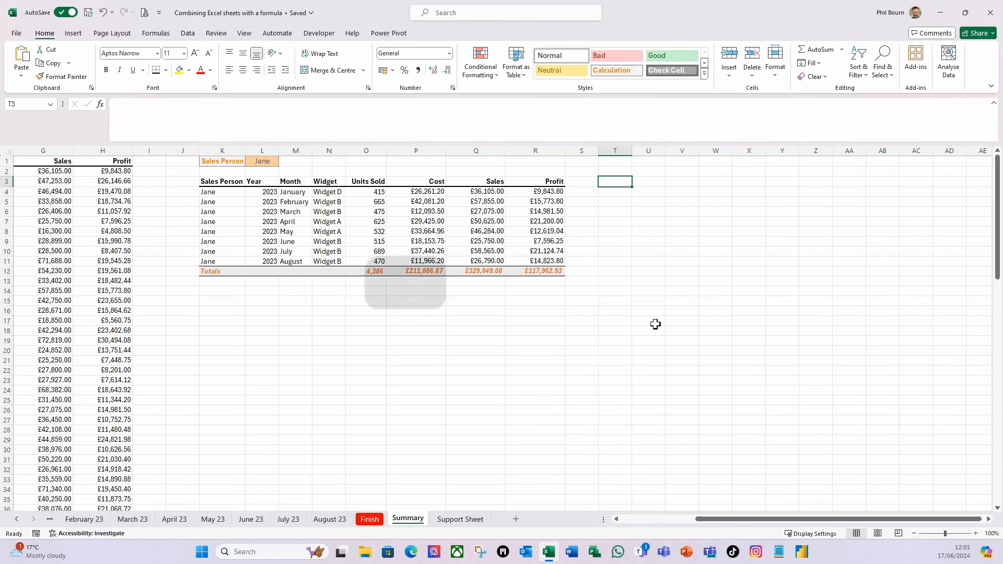
key("ctrl+v")
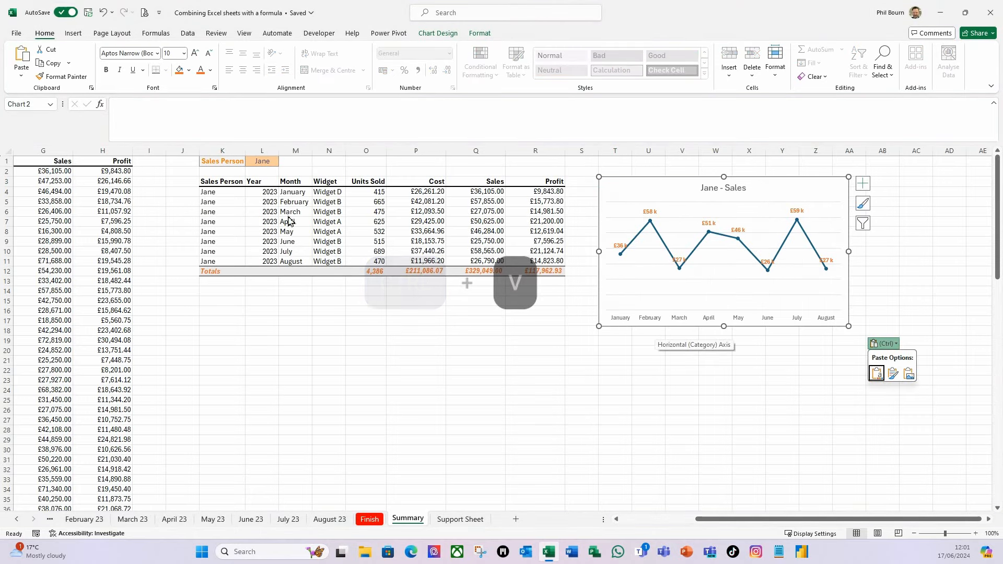
Step: Switch the Summary report to the fourth sales person in the dropdown list of cell L1
left_click(270, 165)
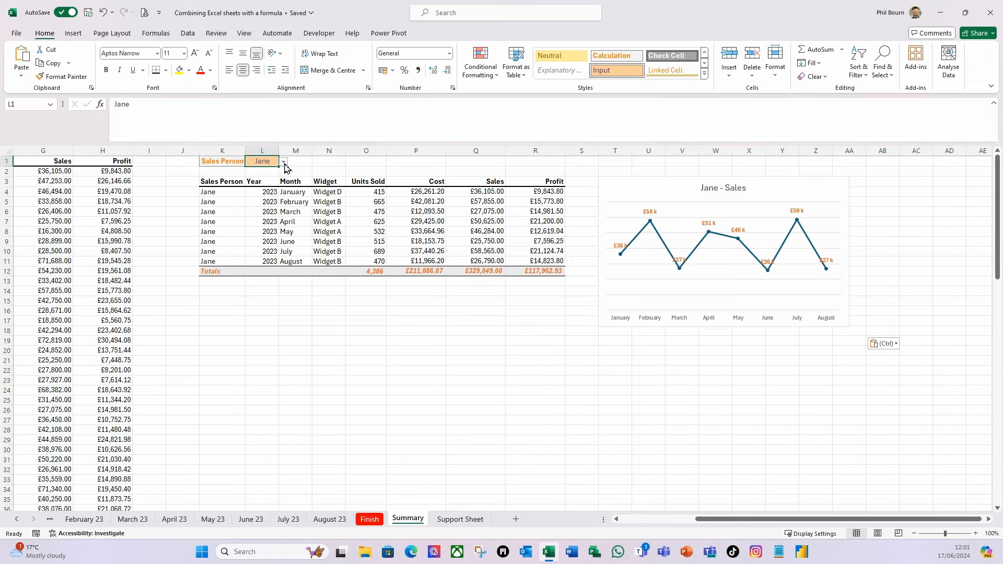
left_click(284, 162)
left_click(261, 198)
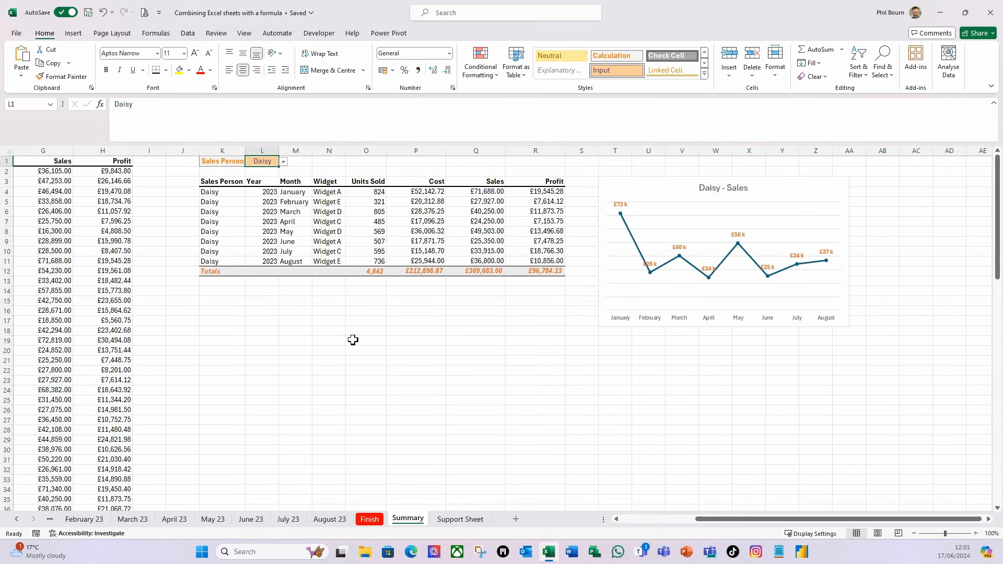
Step: Unhide the September 23 sheet, place it between August 23 and Finish, and check the report and chart on the Summary sheet
right_click(401, 520)
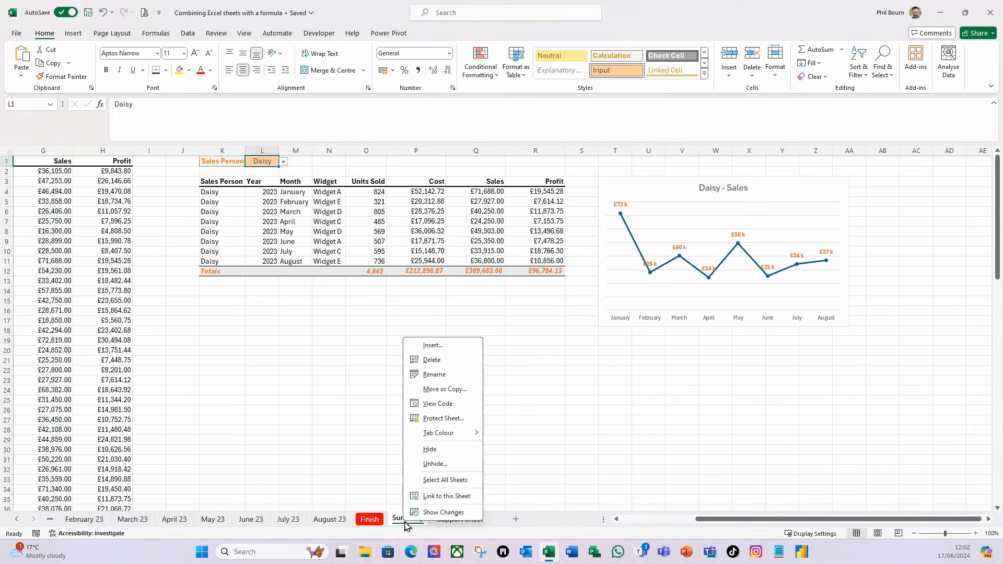
left_click(434, 464)
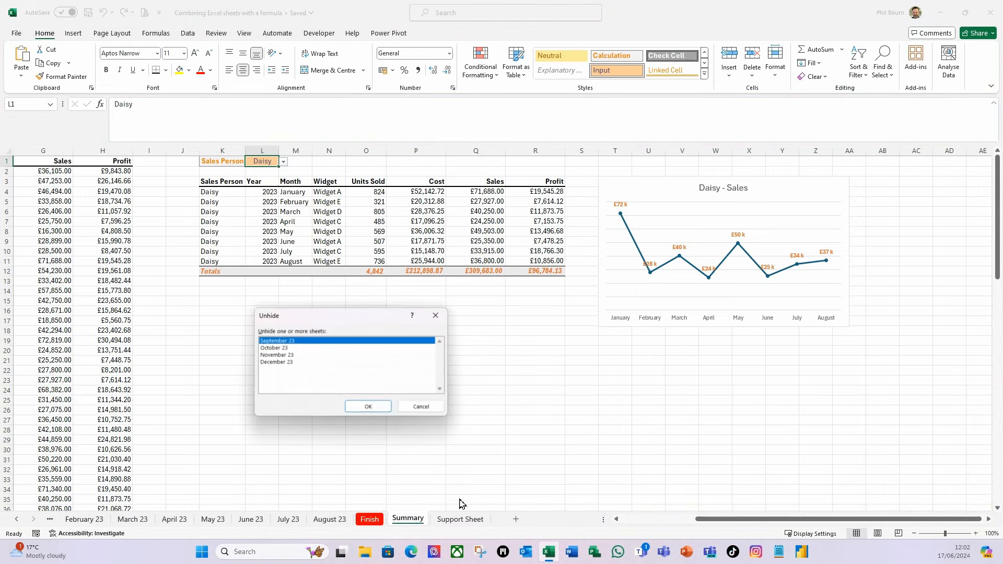
left_click(367, 407)
left_click_drag(427, 521, 358, 522)
left_click(467, 520)
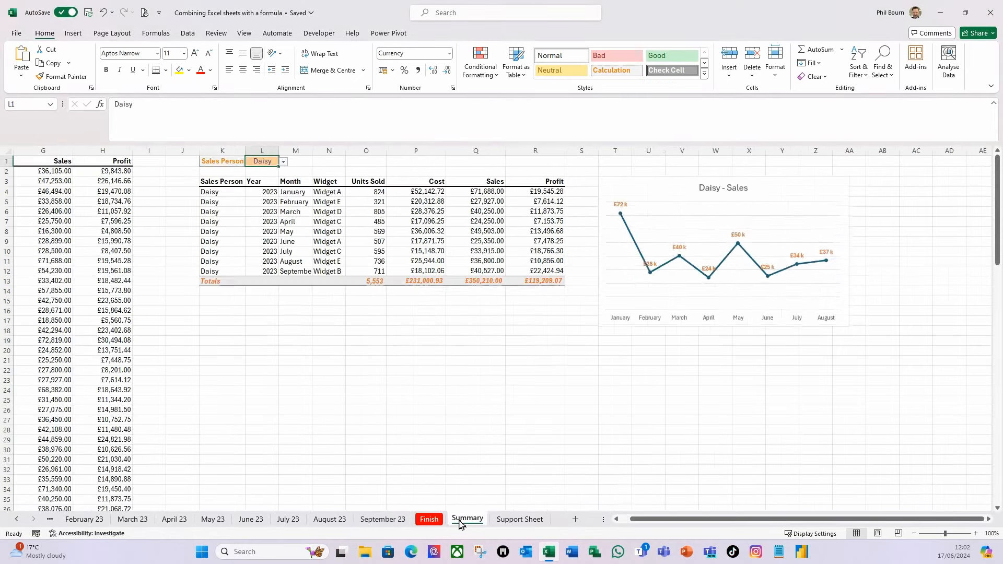
left_click(493, 444)
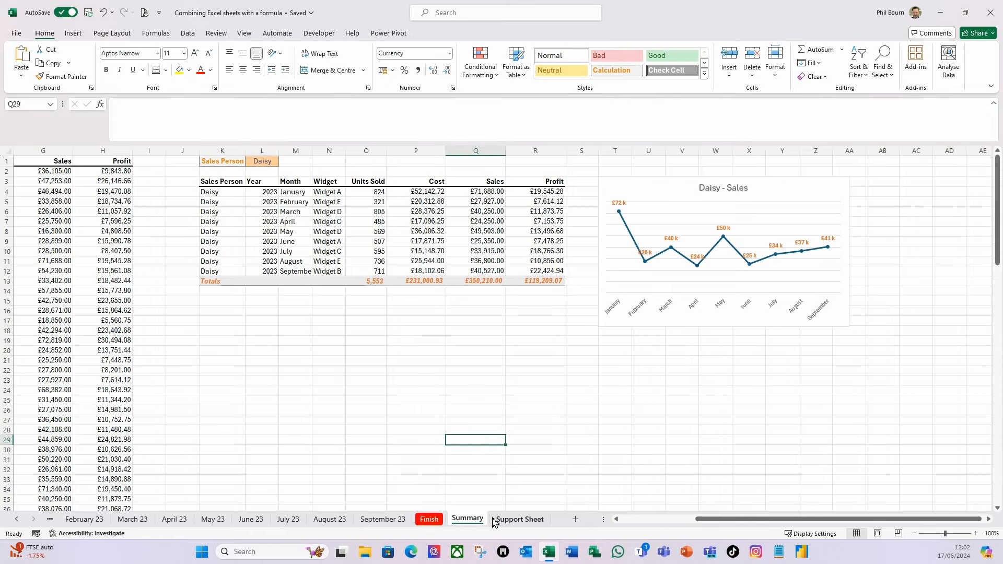
Step: Widen the report's Month column M on the Summary sheet so that September fits
left_click_drag(737, 521, 565, 506)
left_click(368, 154)
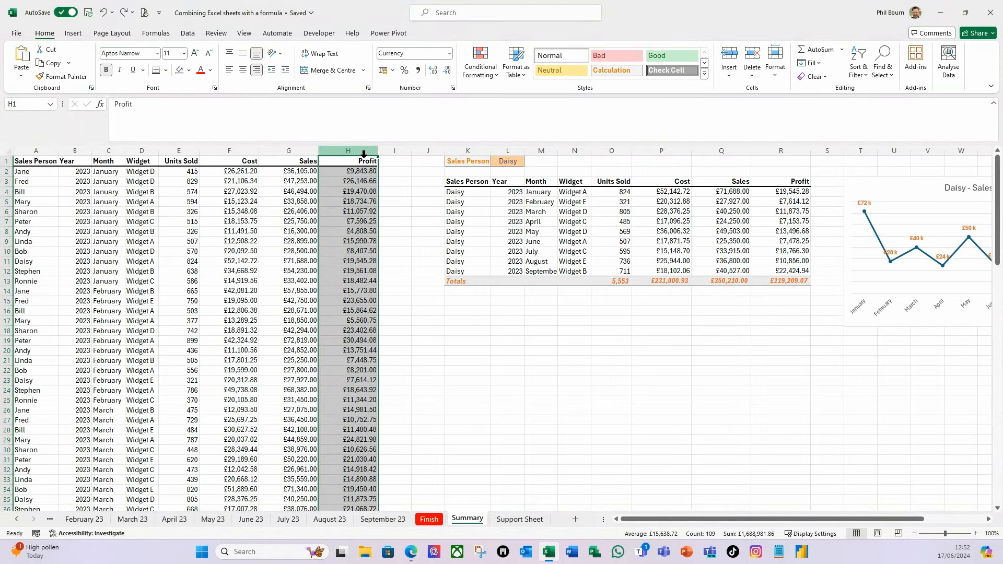
left_click(264, 240)
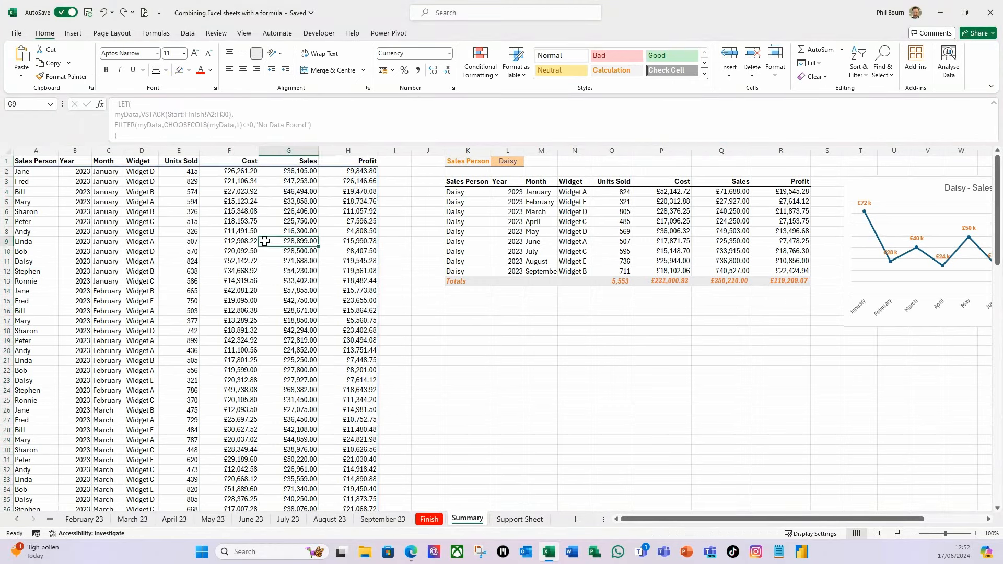
left_click(541, 151)
right_click(541, 151)
left_click(586, 295)
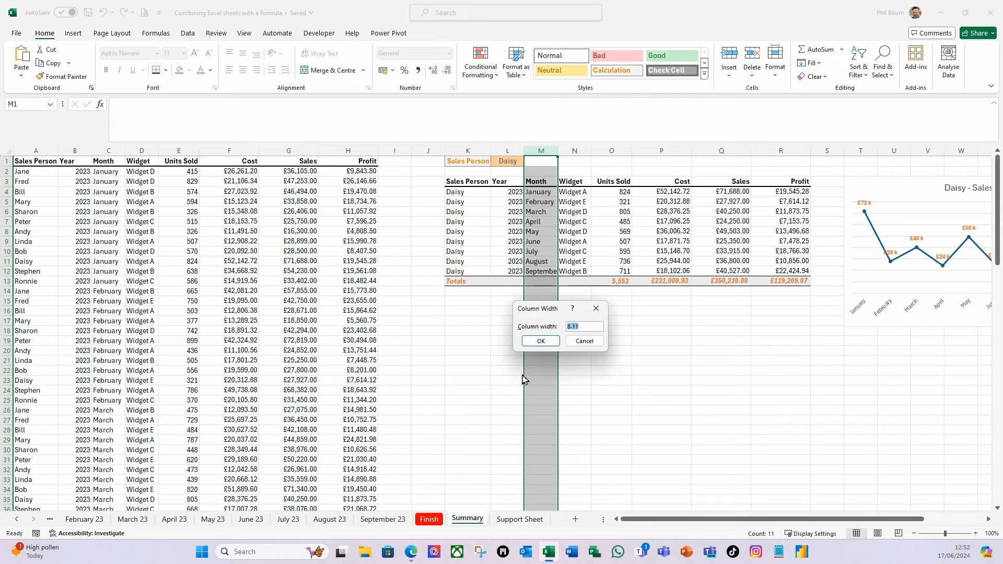
key("Return")
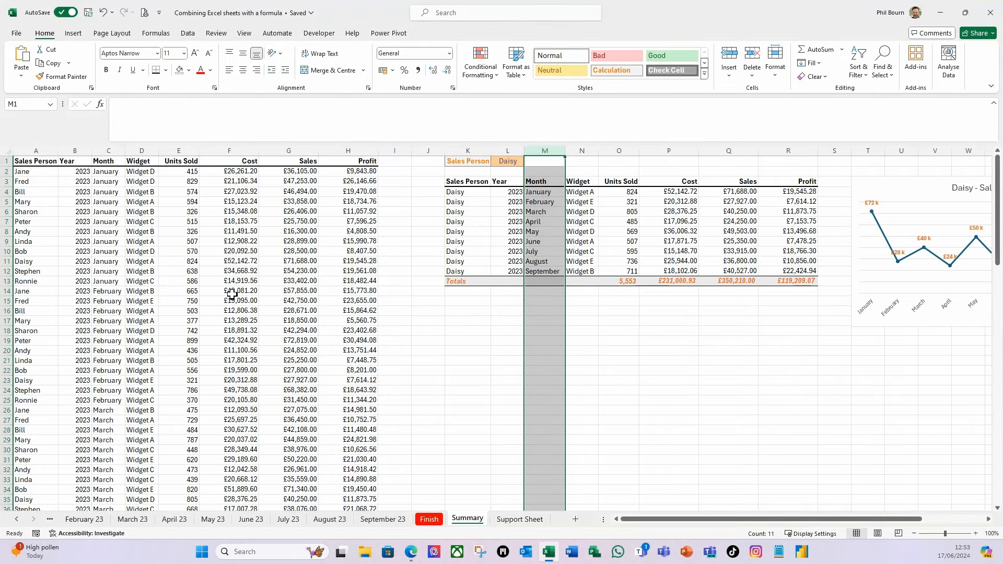
Step: Widen Month column C of the combined data on the Summary sheet through its column width setting
left_click(108, 151)
right_click(108, 151)
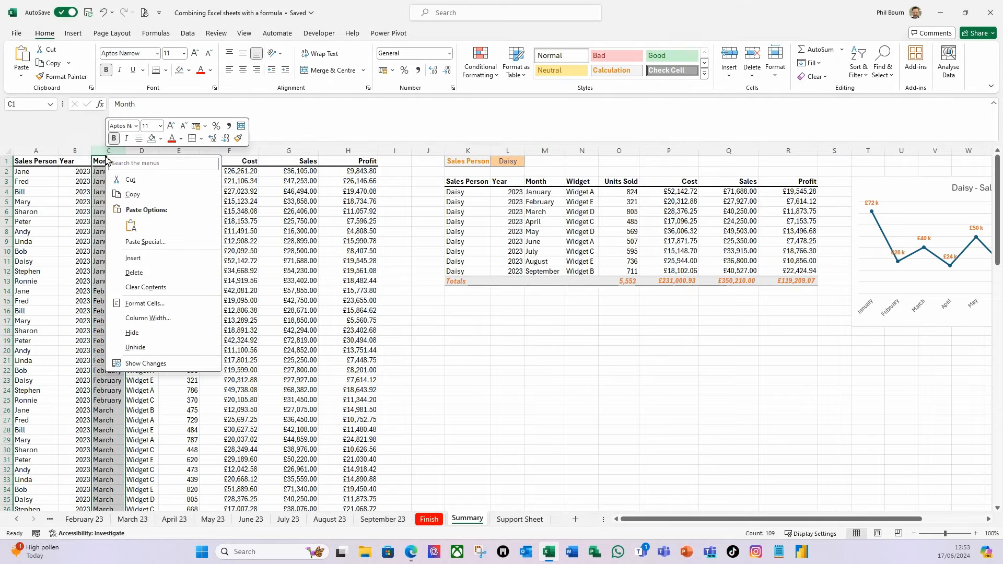
left_click(148, 318)
type("1")
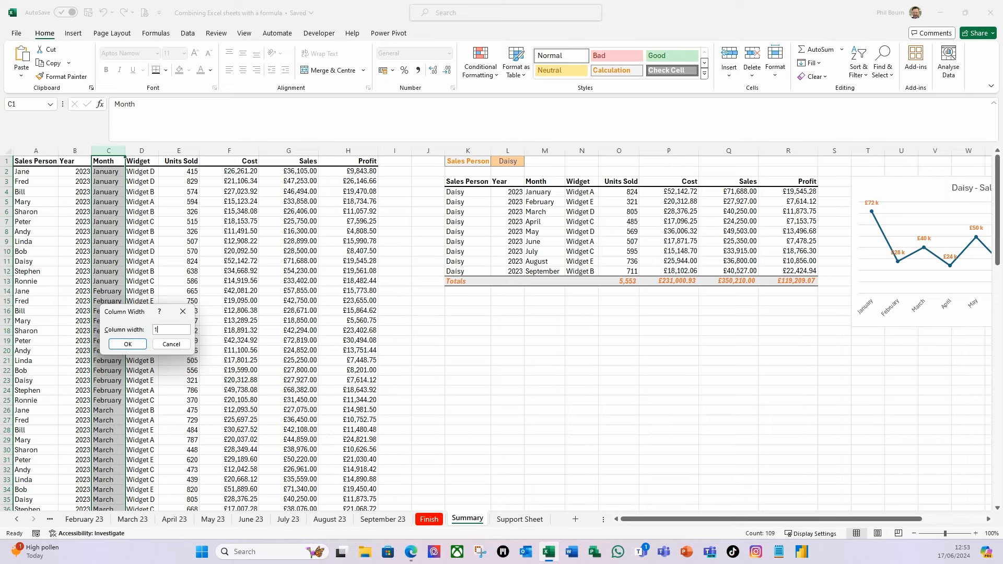
key("Return")
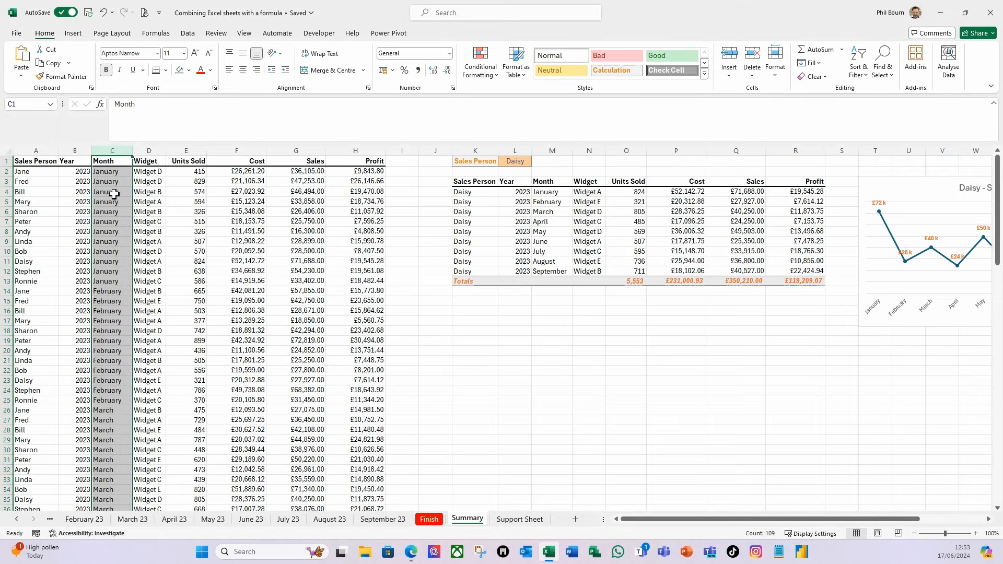
Step: Enter the test formula =MOD(ROW(),2) in cell I2, beside the combined data on the Summary sheet
left_click(118, 210)
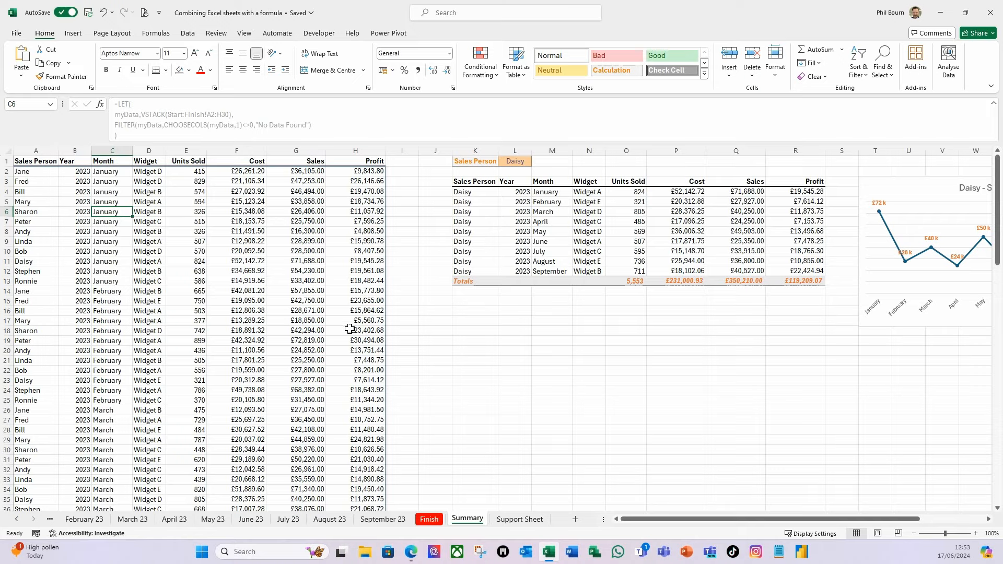
left_click(410, 293)
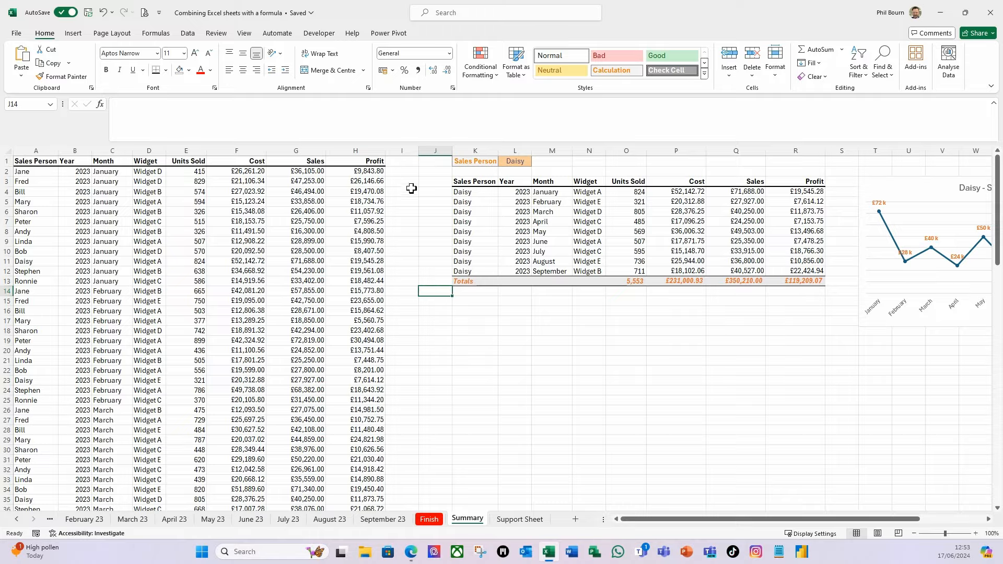
left_click(410, 171)
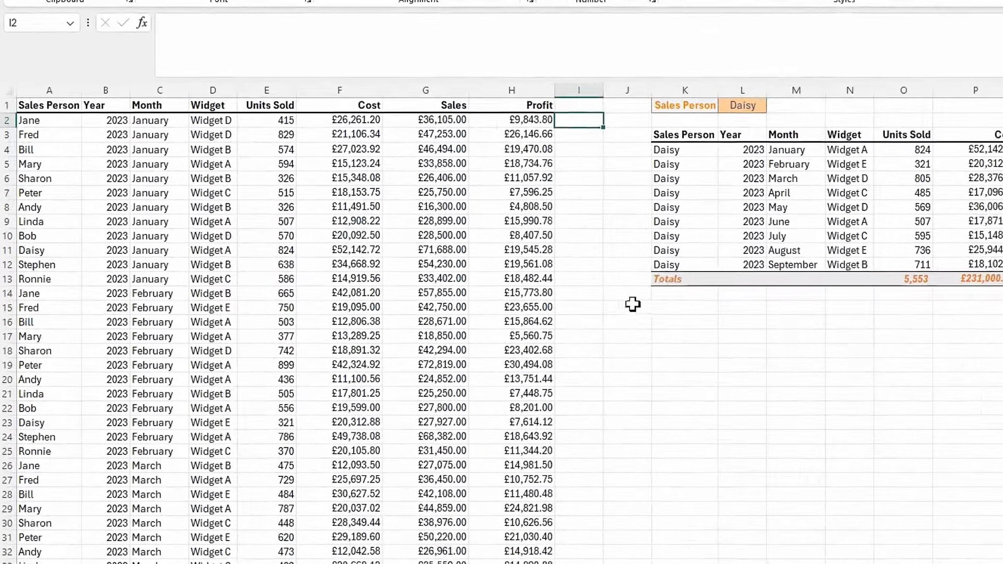
type("=mod")
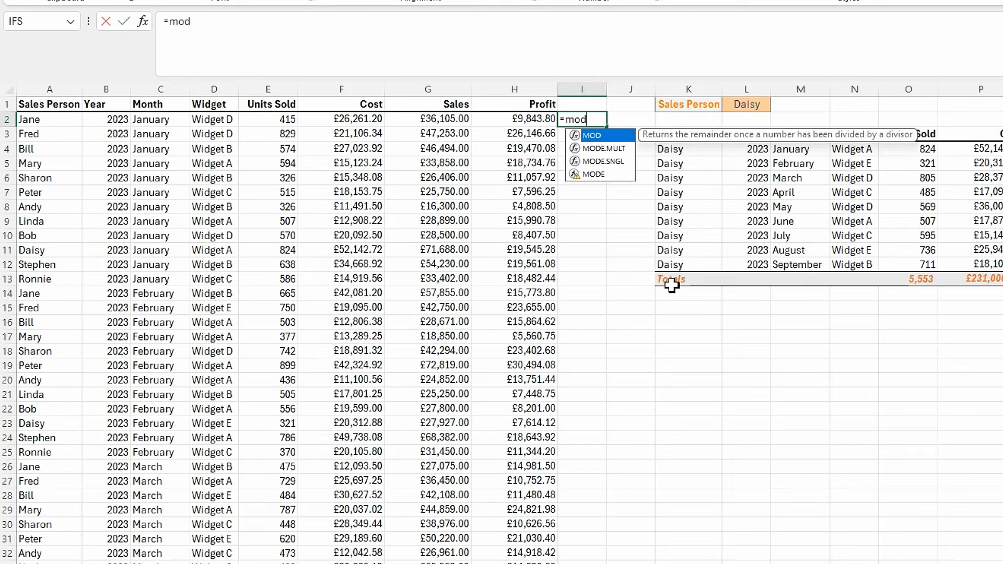
key("Tab")
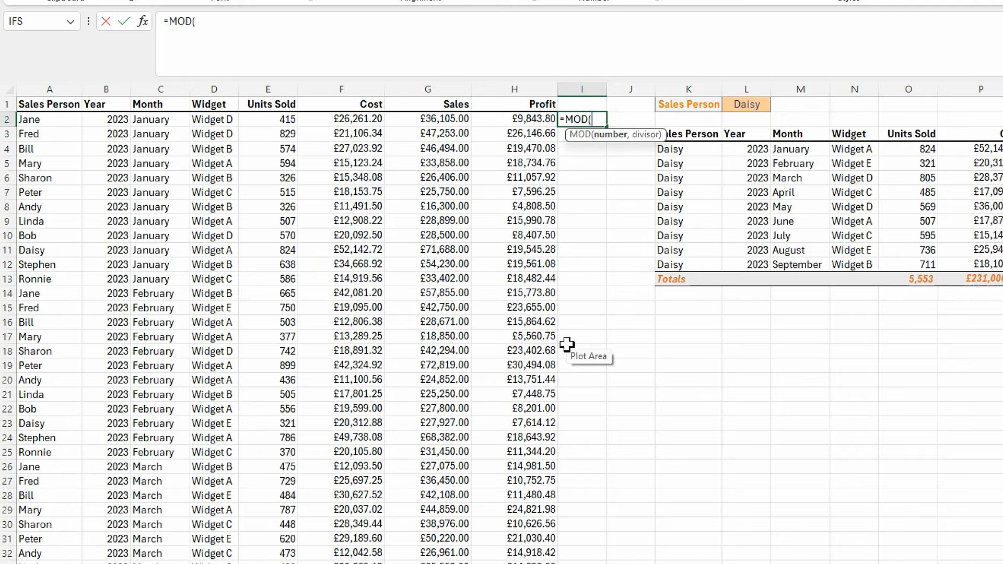
type("row(),")
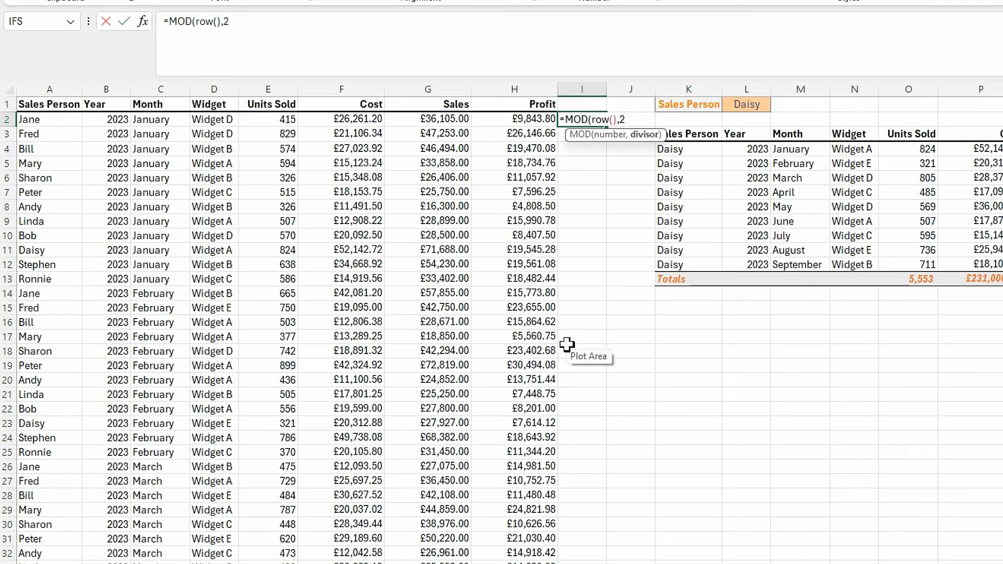
type("2)")
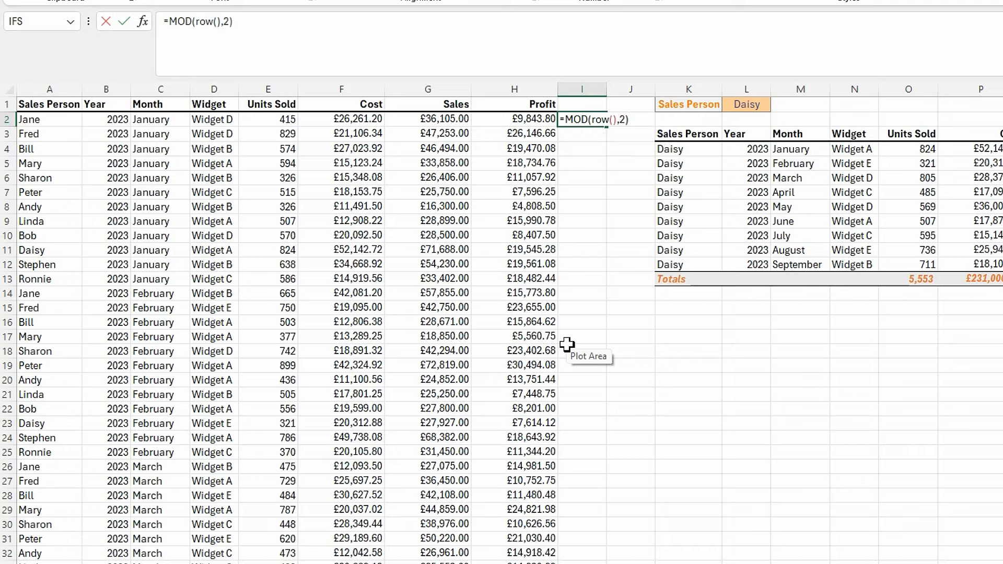
key("Return")
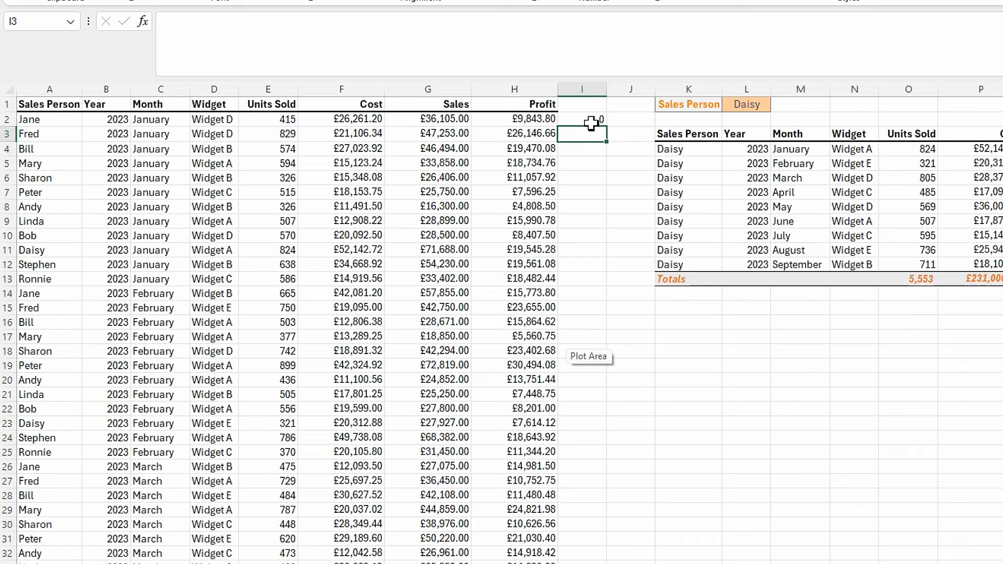
Step: Fill the test formula from cell I2 down to I10 to try it on successive rows
left_click(589, 121)
left_click_drag(604, 127, 603, 240)
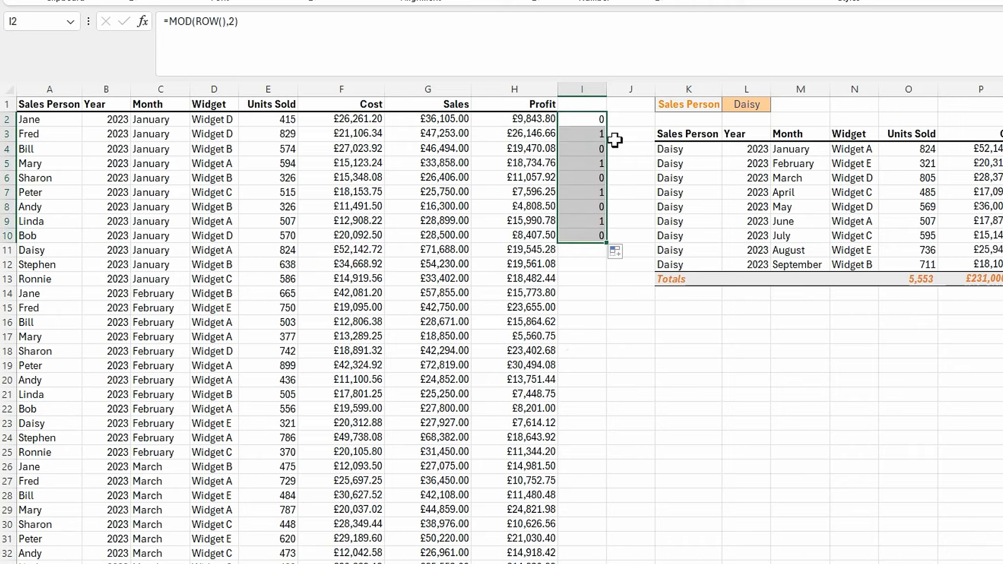
left_click(618, 374)
Step: Copy the expression MOD(ROW(),2) from cell I2 without its equals sign, and clear the test formulas from I2:I10
left_click(593, 126)
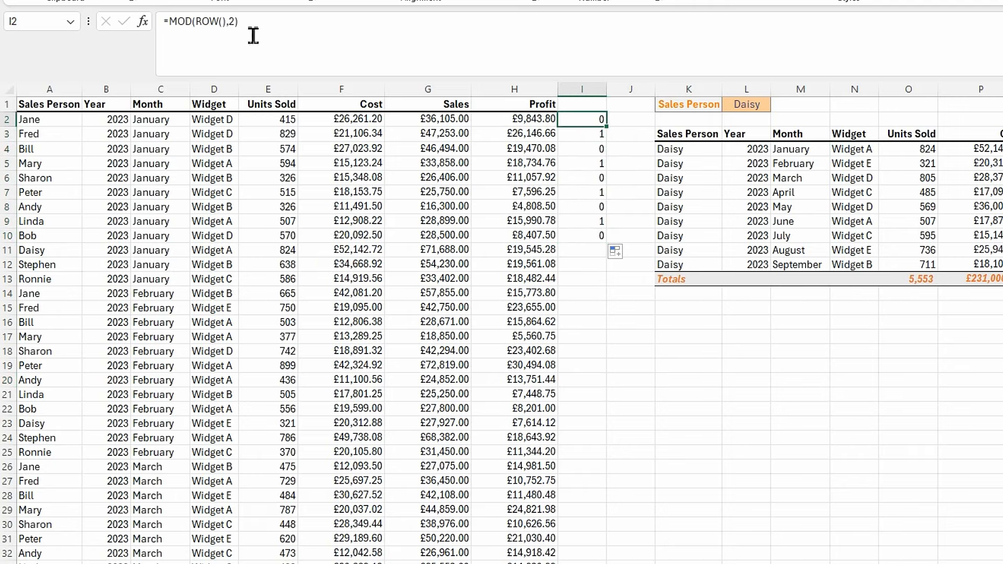
left_click_drag(256, 30, 170, 24)
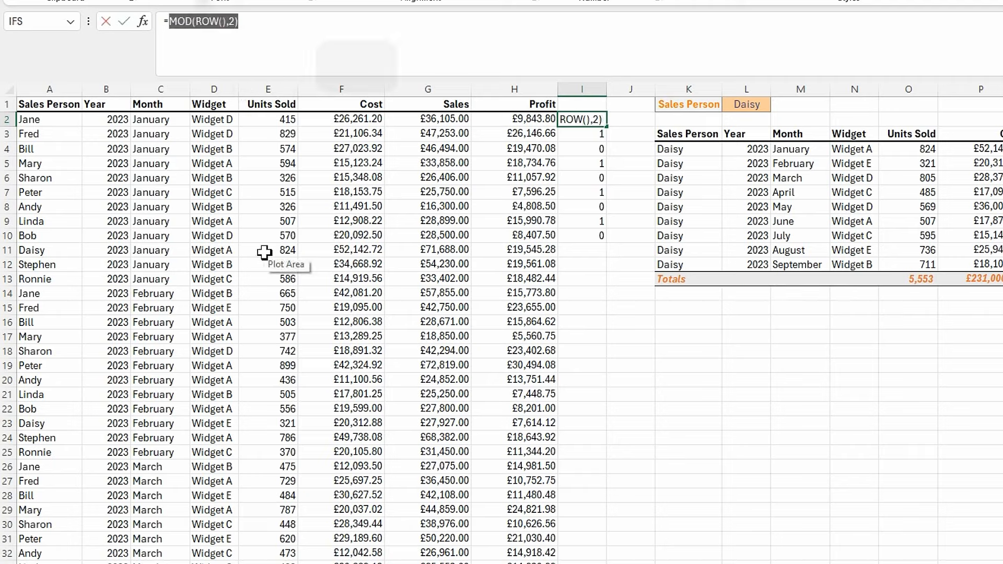
key("ctrl+c")
key("Escape")
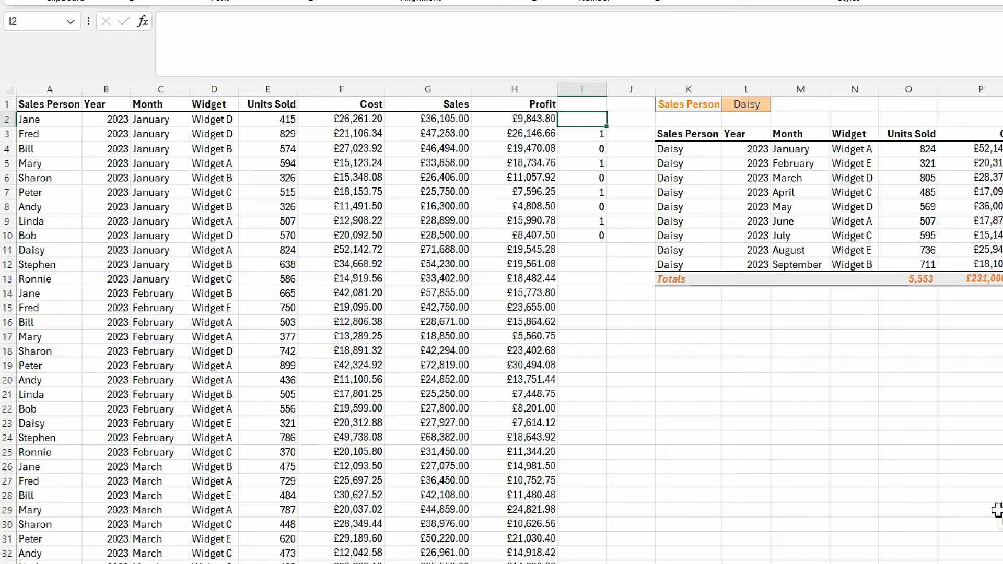
left_click_drag(576, 134, 591, 230)
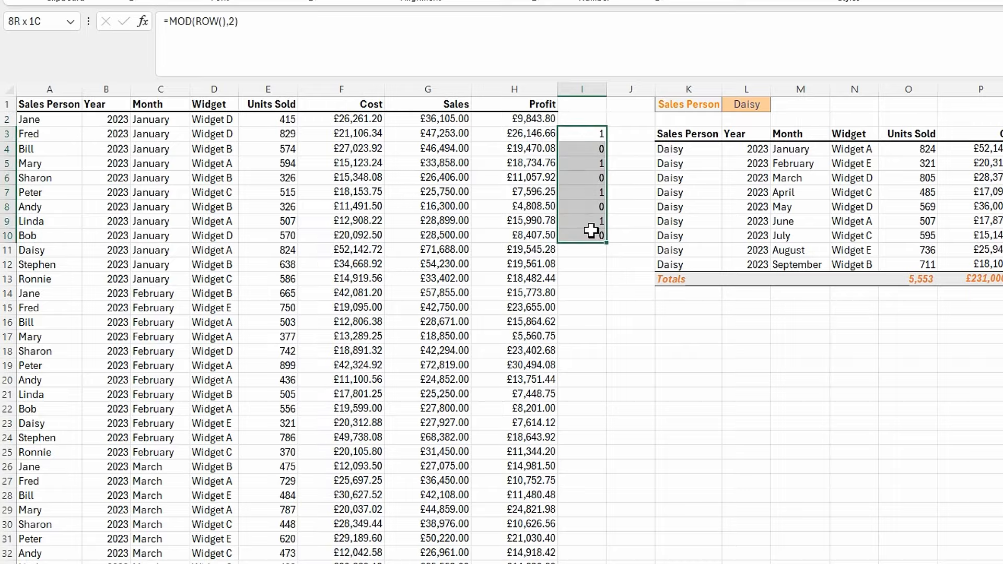
key("Delete")
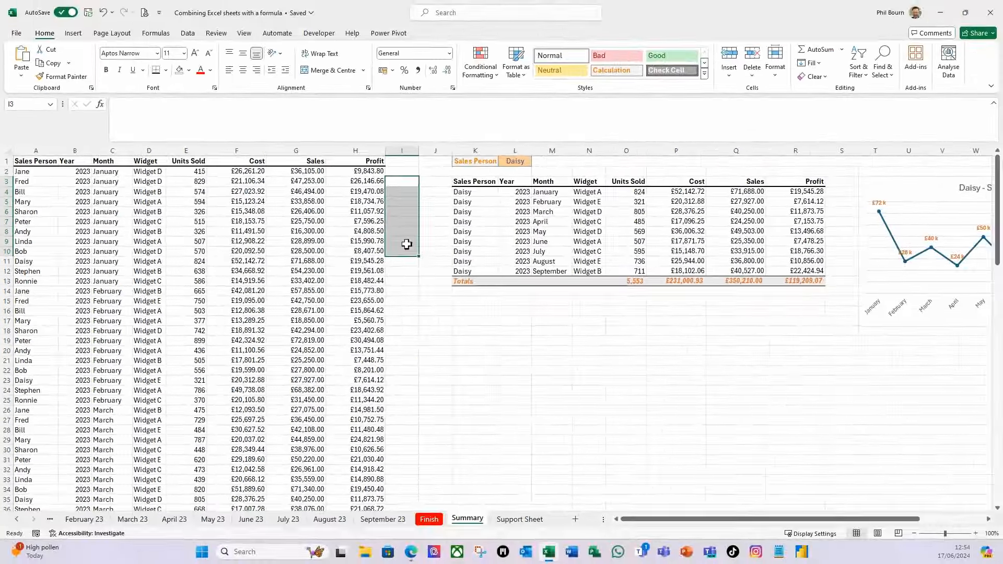
Step: Start a formula-based conditional formatting rule for A2:H12 with =IF(A2<>"",IF(MOD(ROW(),2)=1,TRUE,FALSE),FALSE)
left_click(29, 173)
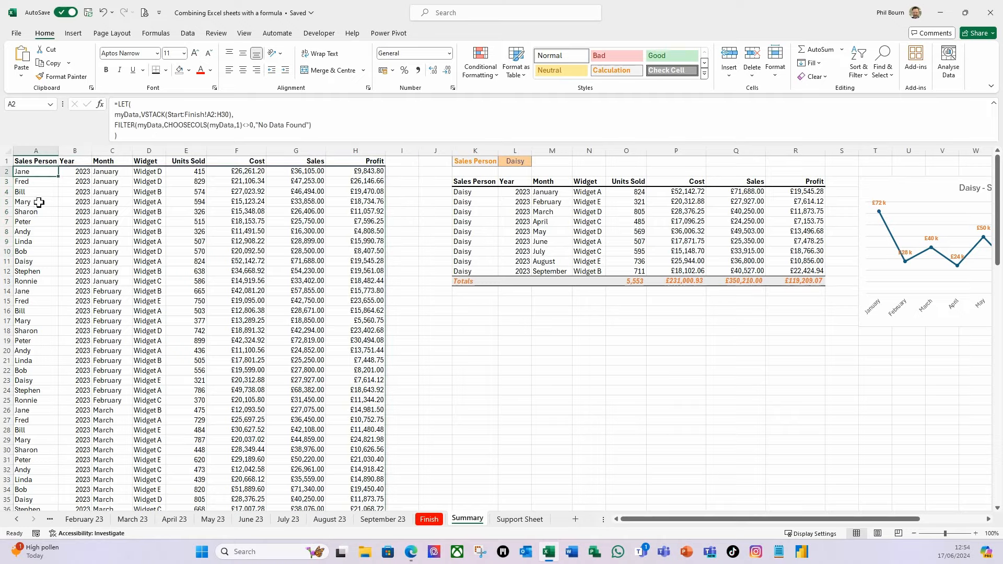
left_click_drag(30, 173, 350, 270)
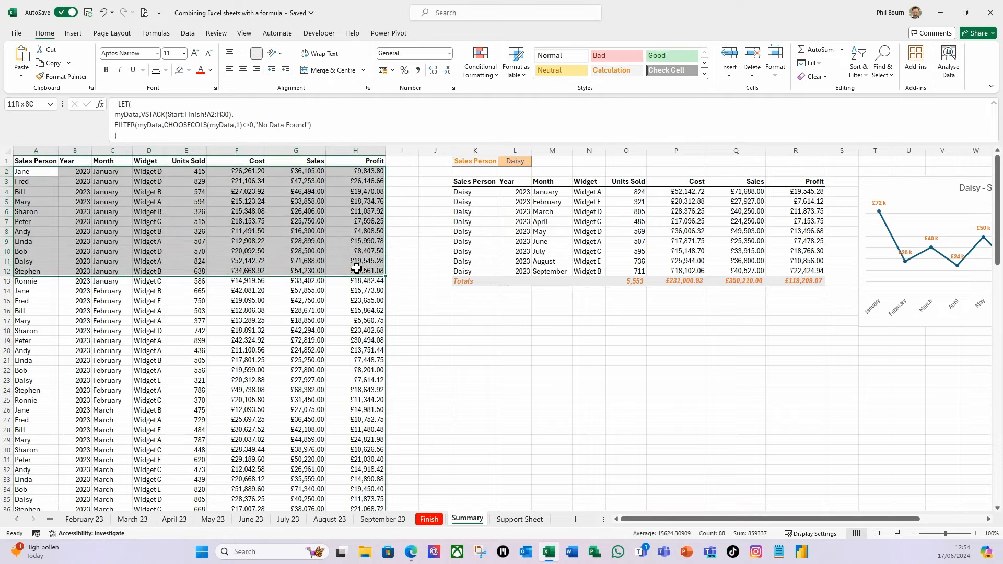
left_click(496, 78)
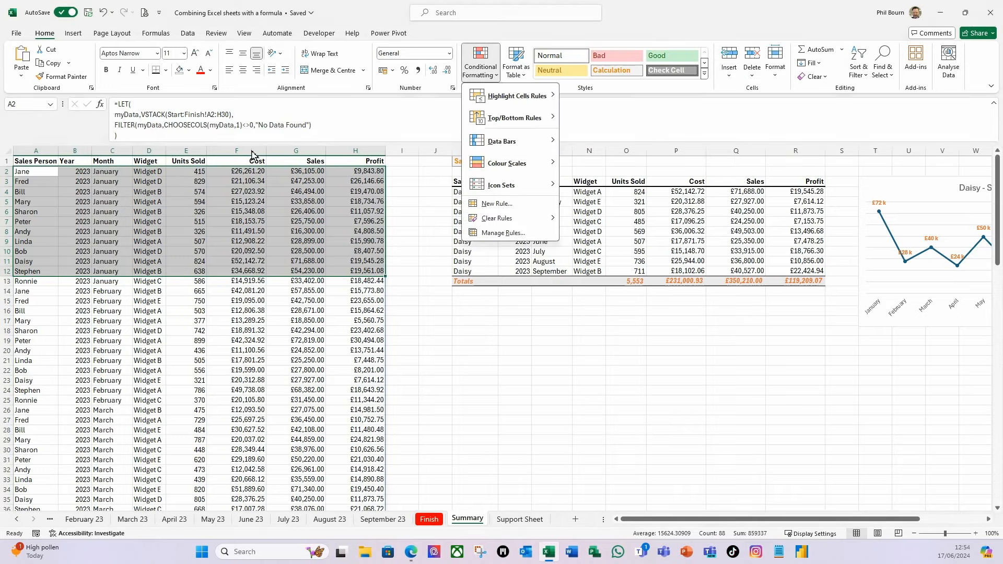
left_click(500, 205)
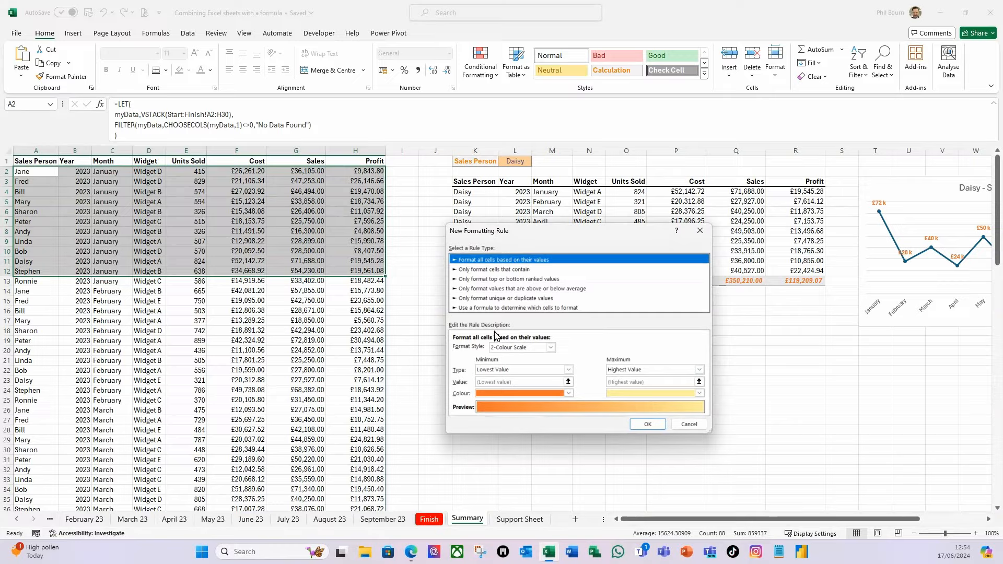
left_click_drag(529, 239, 491, 169)
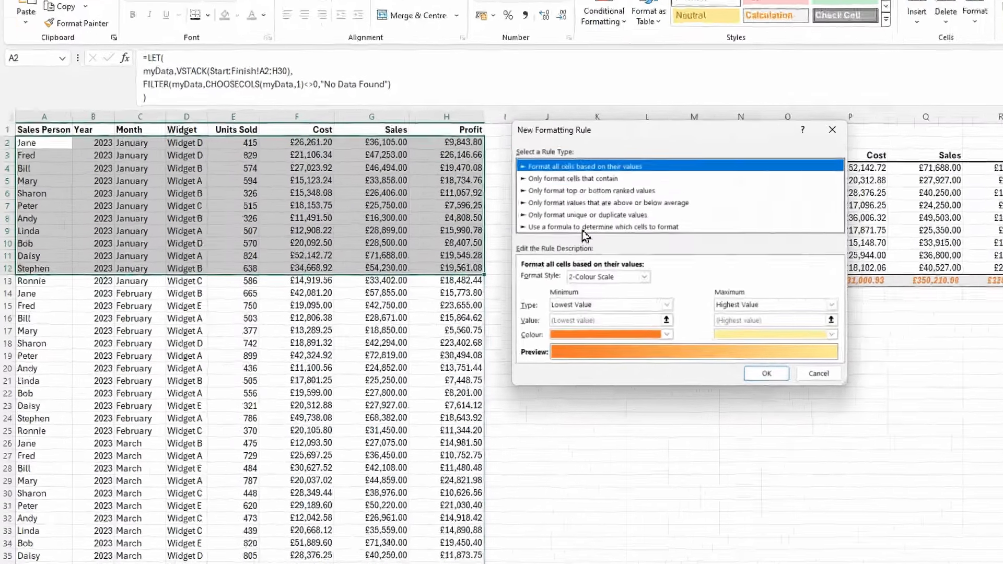
left_click(583, 229)
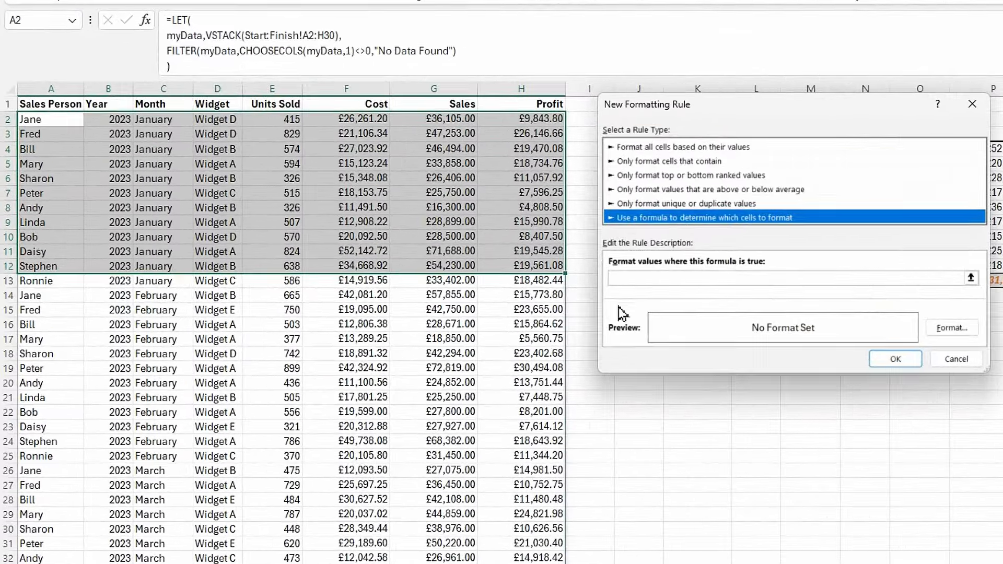
left_click(542, 279)
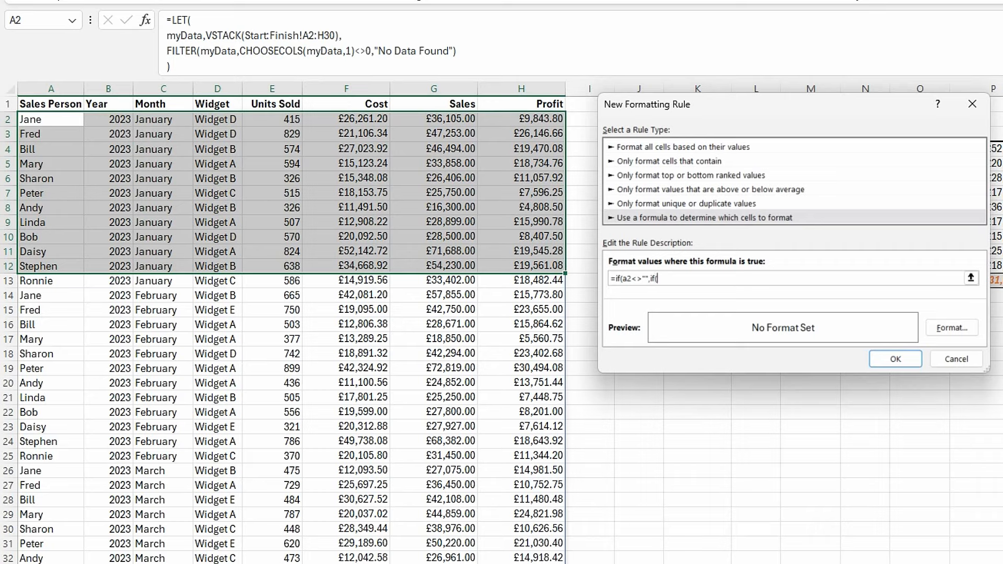
key("ctrl+v")
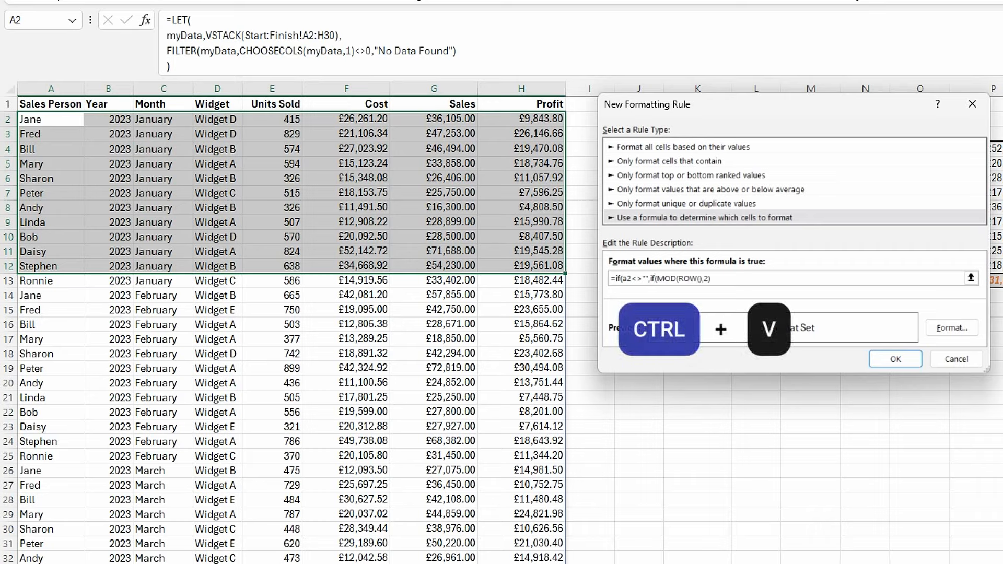
type("=1,true,false),false")
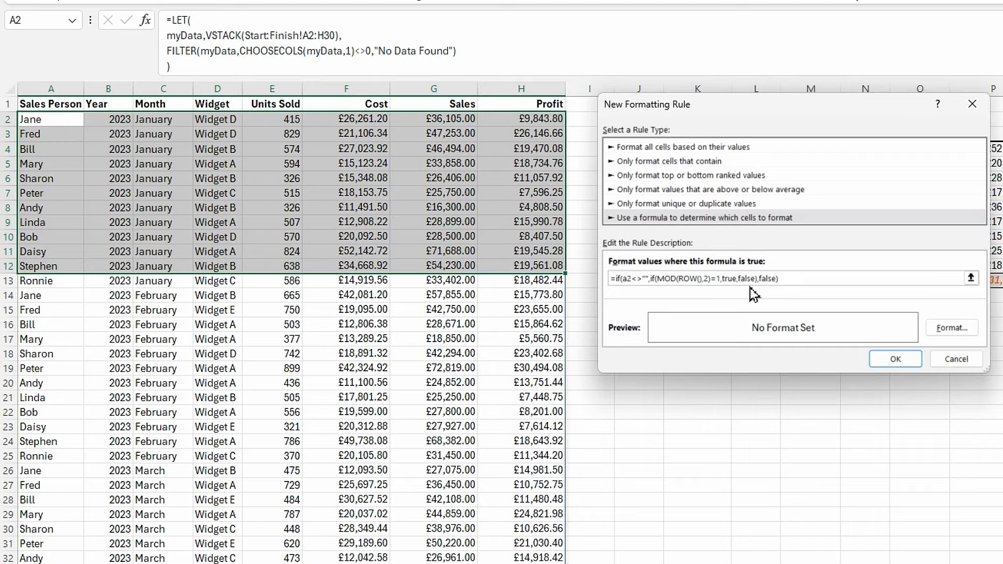
Step: Give the new rule a light orange background fill and apply it to the selected rows
left_click(958, 334)
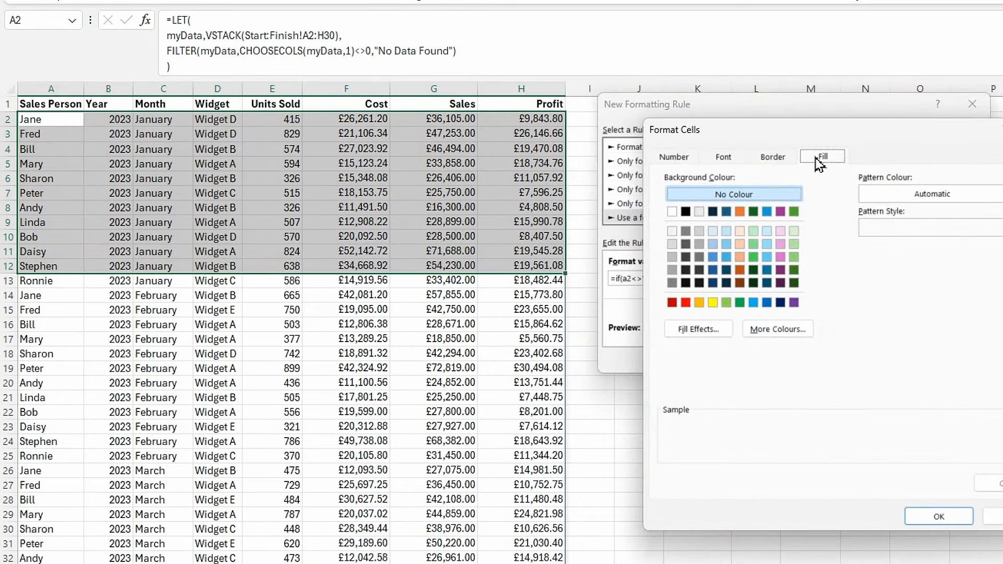
left_click(740, 232)
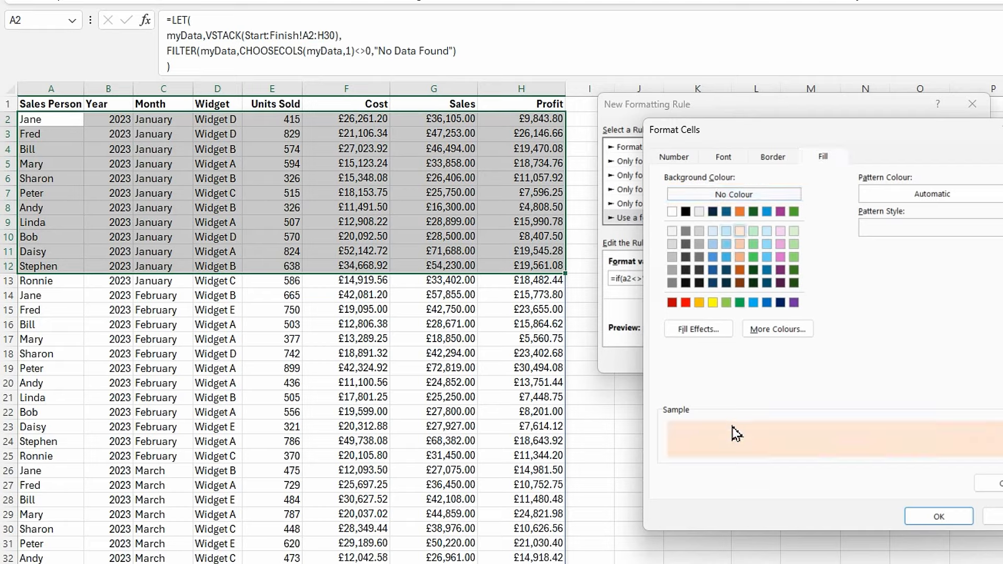
left_click(938, 517)
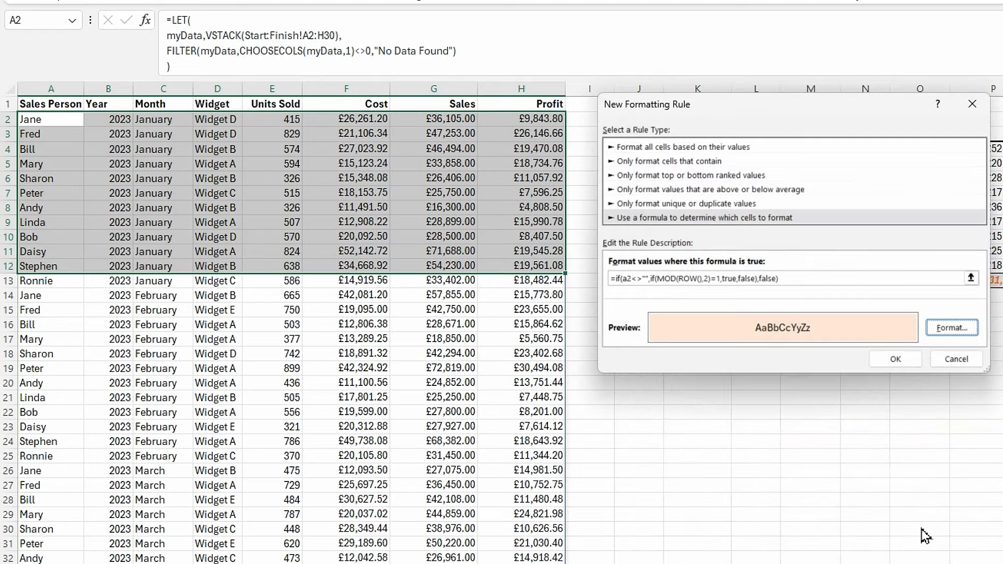
left_click(891, 360)
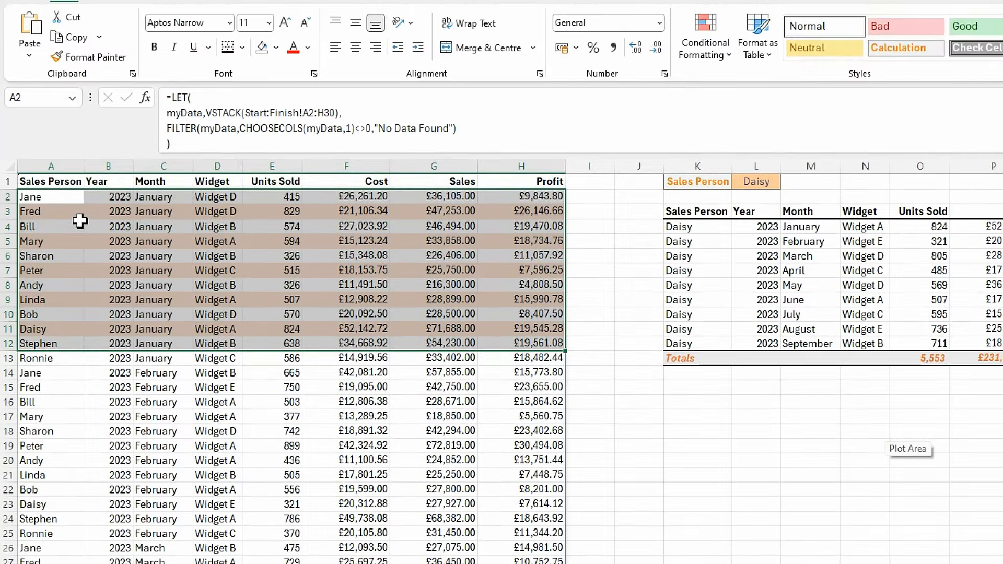
Step: Extend the range of the row-banding conditional formatting rule to =$A$2:$H$5000
left_click(713, 54)
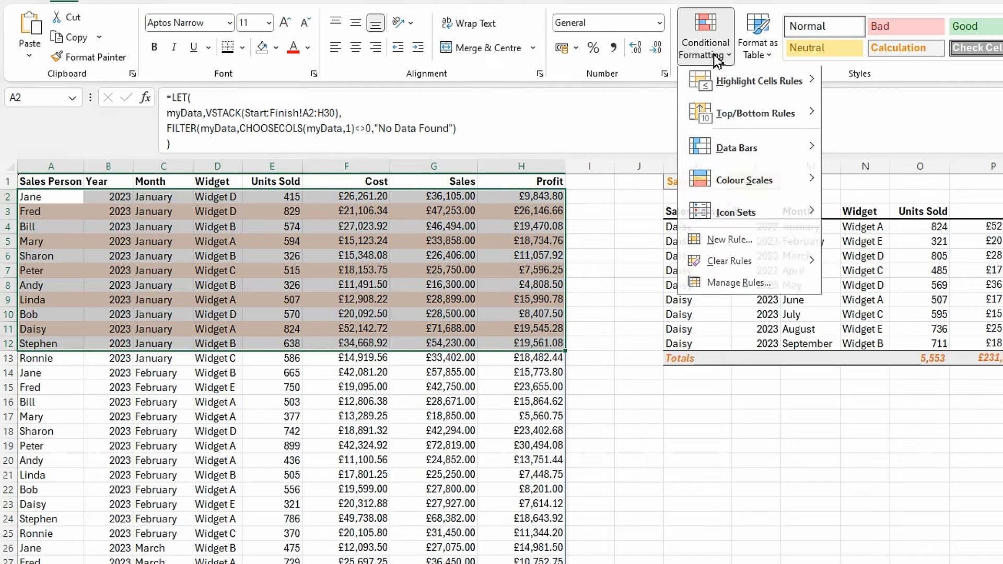
left_click(713, 289)
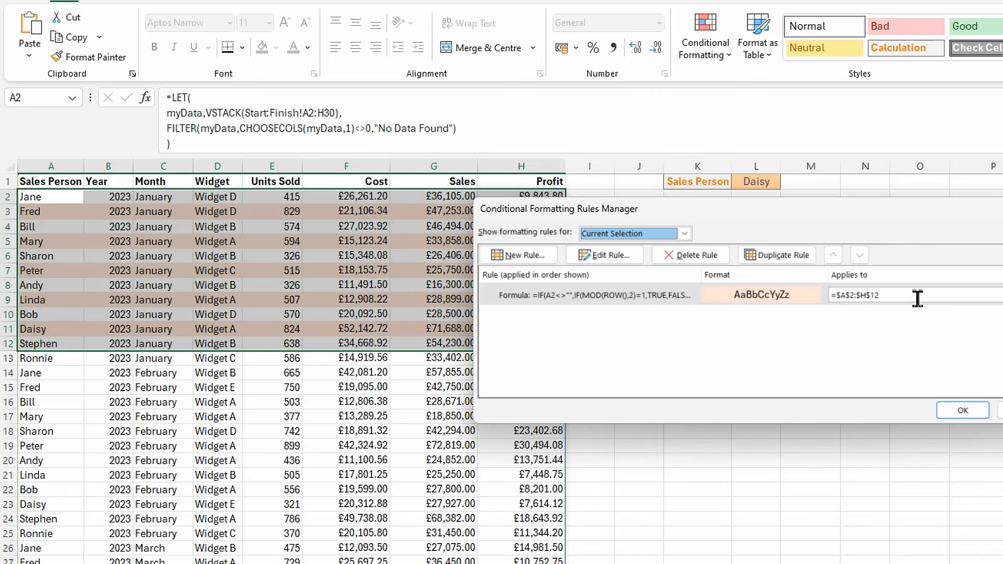
left_click(917, 299)
left_click(899, 312)
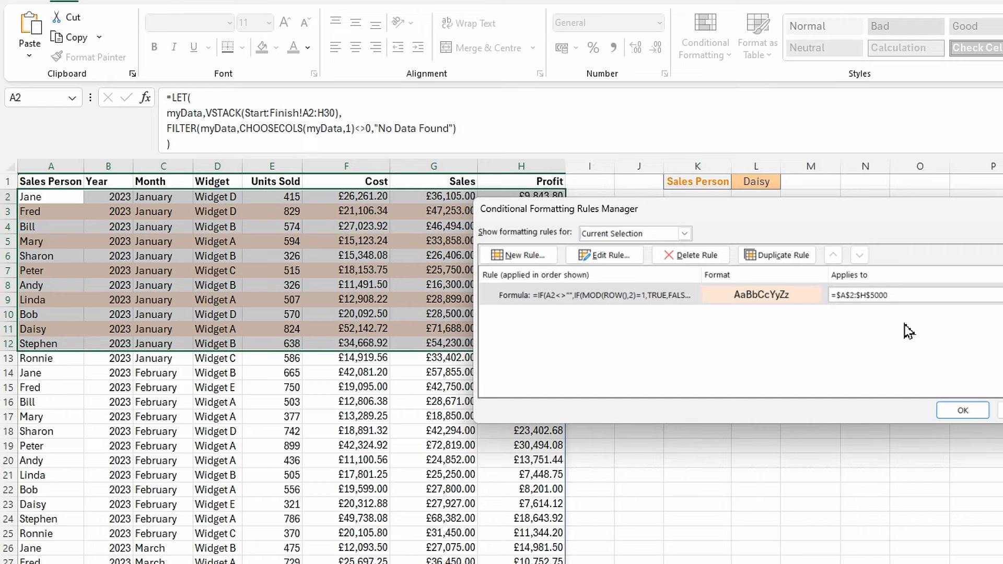
key("Return")
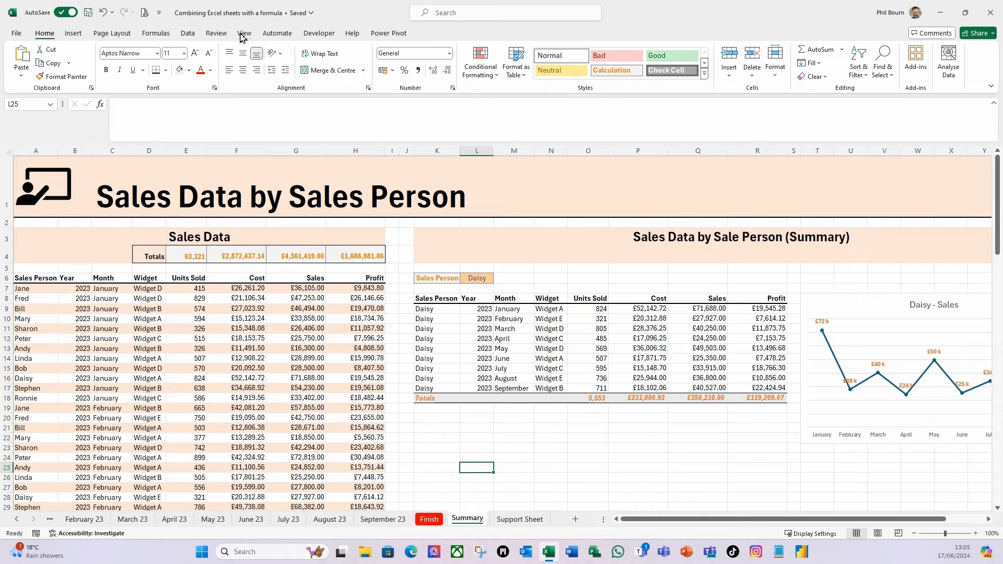
Step: Hide the gridlines on the Summary sheet
left_click(243, 34)
left_click(303, 63)
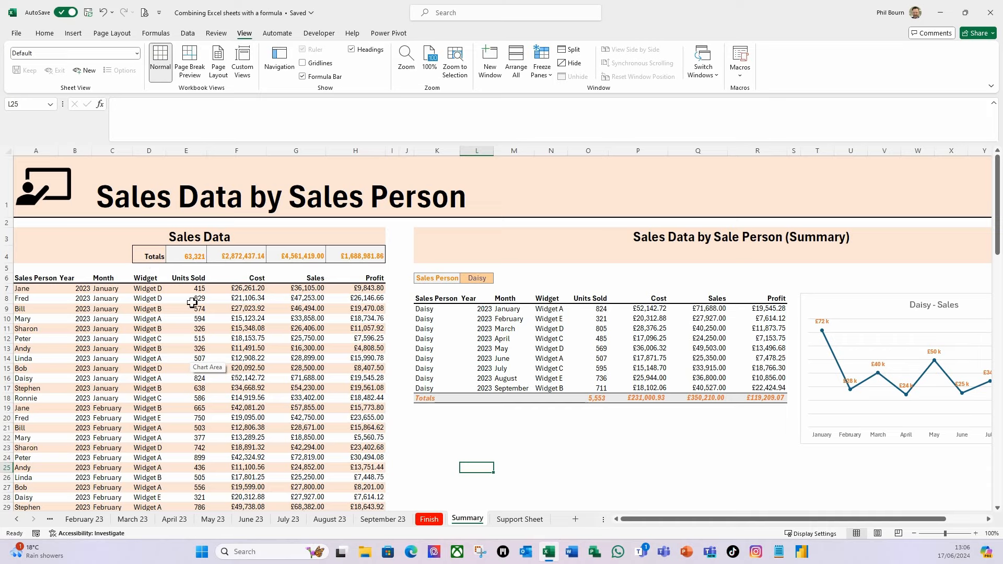
Step: Switch the dropdown in cell L6 to the sales person listed first in the Sales Data, and check the report and chart
left_click(483, 278)
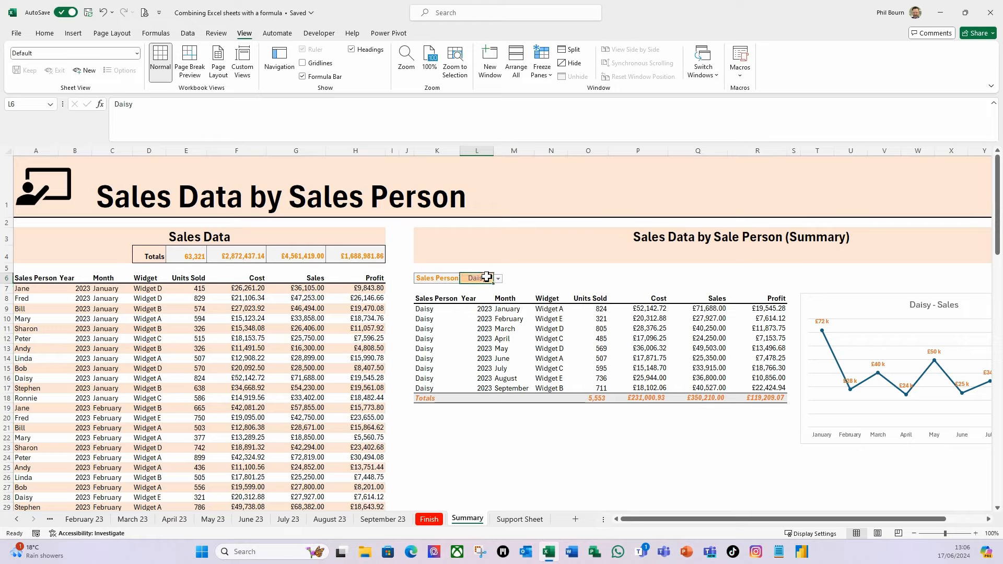
left_click(498, 279)
left_click(473, 330)
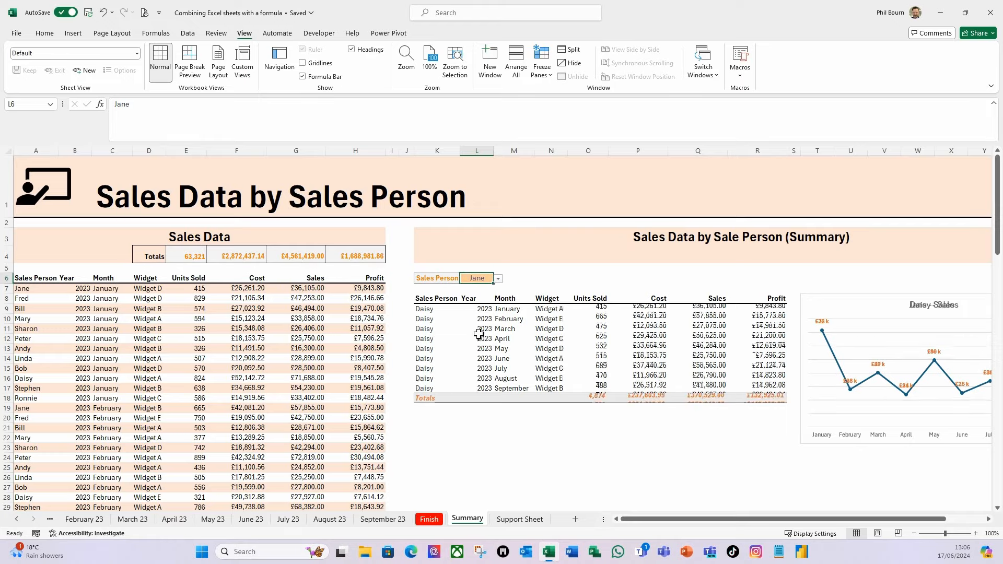
left_click_drag(631, 519, 669, 521)
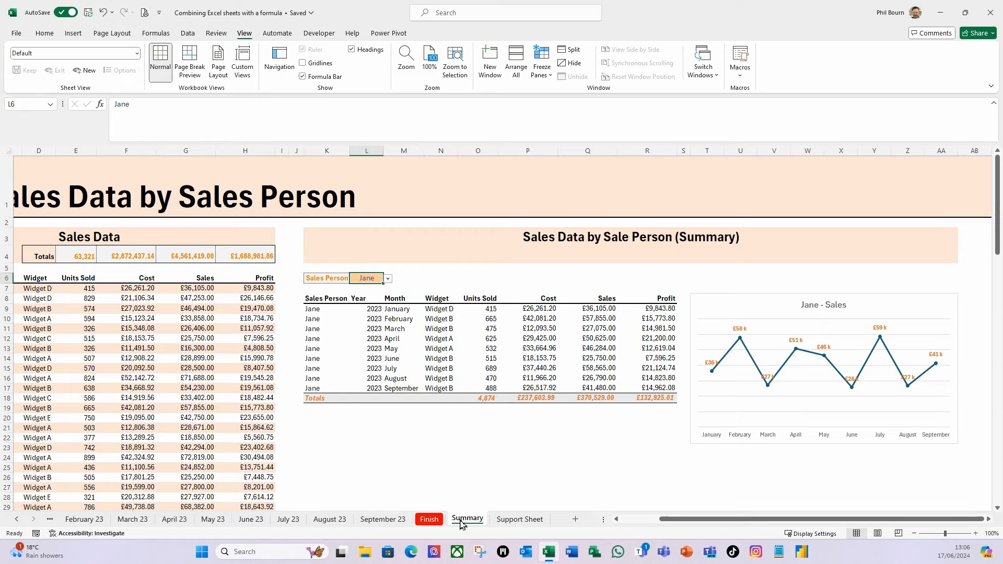
Step: Hide the Support Sheet and move the Summary sheet to the front of the workbook, before the Start sheet
right_click(524, 524)
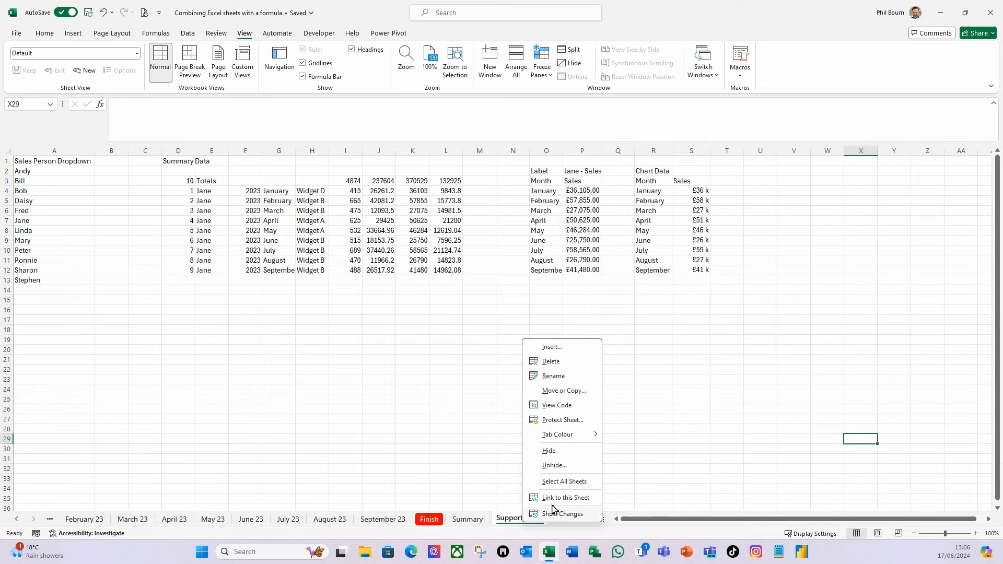
left_click(553, 452)
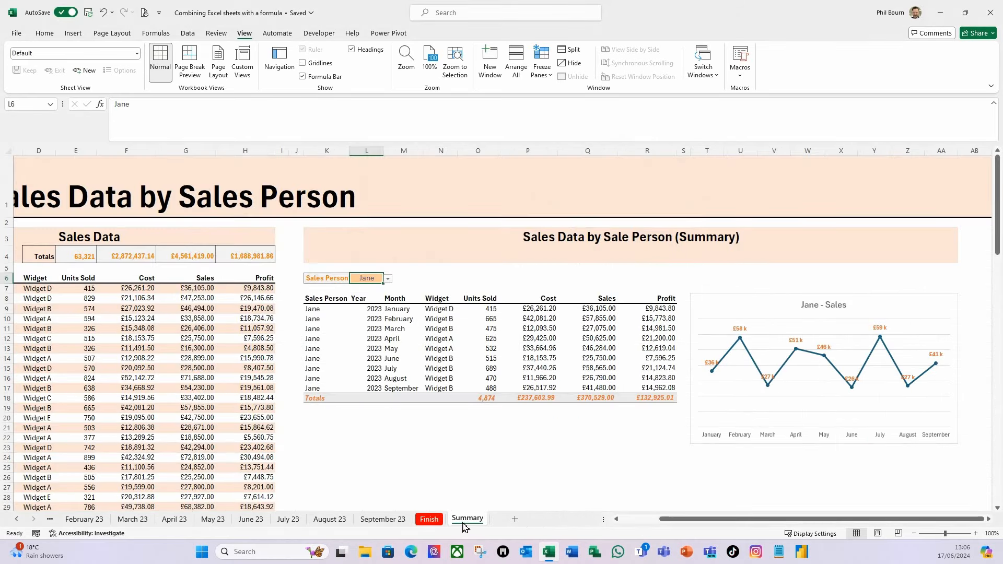
mouse_move(478, 522)
left_mouse_down()
mouse_move(65, 537)
mouse_move(14, 518)
mouse_move(58, 522)
left_mouse_up()
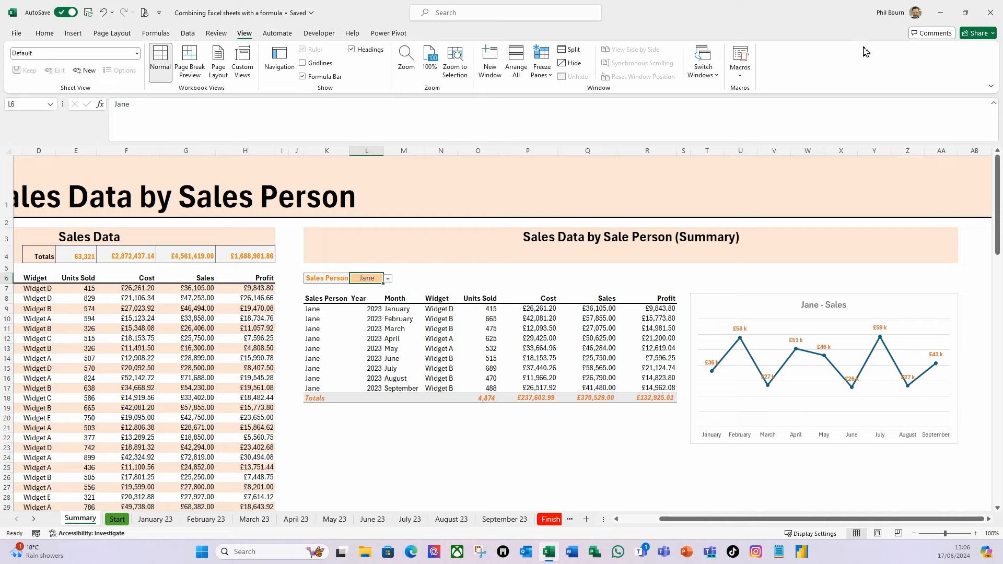
Step: Collapse the formula bar to a single line and review the Summary sheet layout from column A
left_click(994, 102)
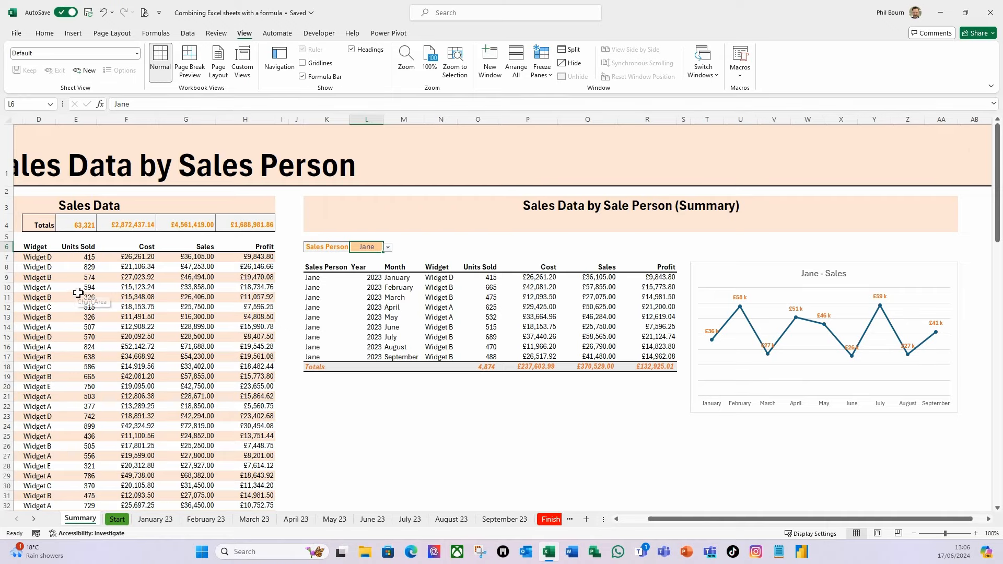
scroll(200, 323, "left", 3)
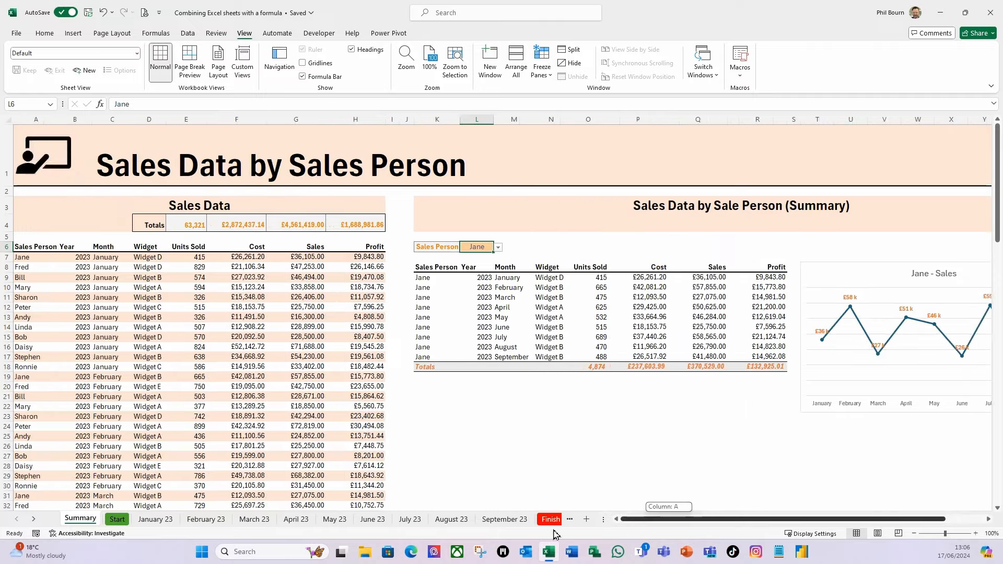
scroll(200, 324, "down", 3)
scroll(225, 331, "up", 3)
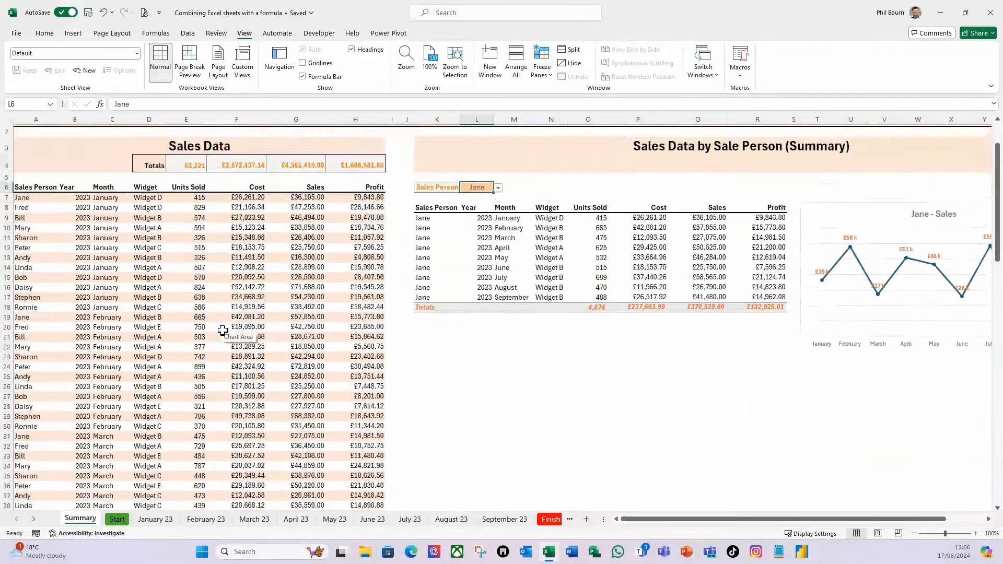
scroll(224, 330, "down", 1)
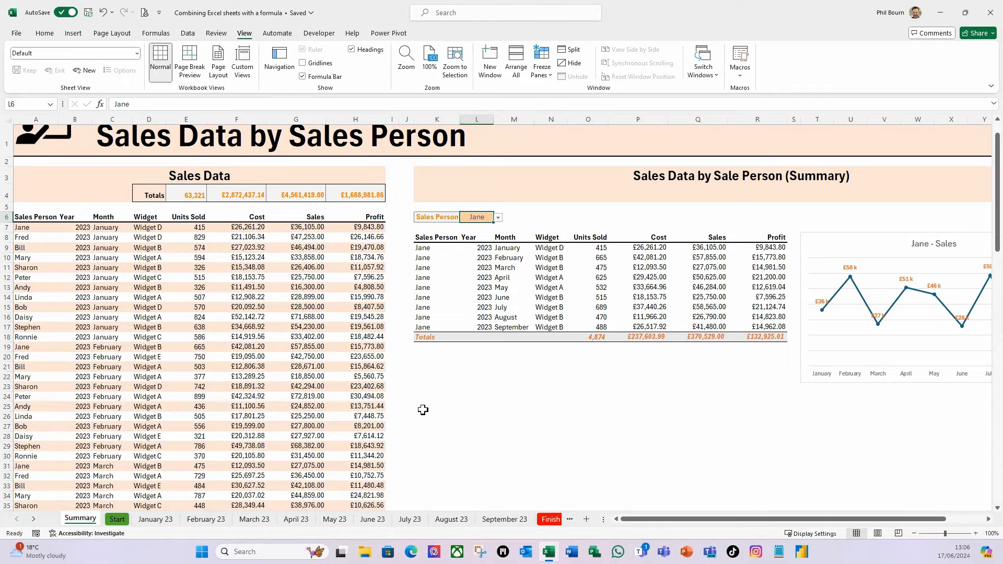
scroll(436, 413, "up", 1)
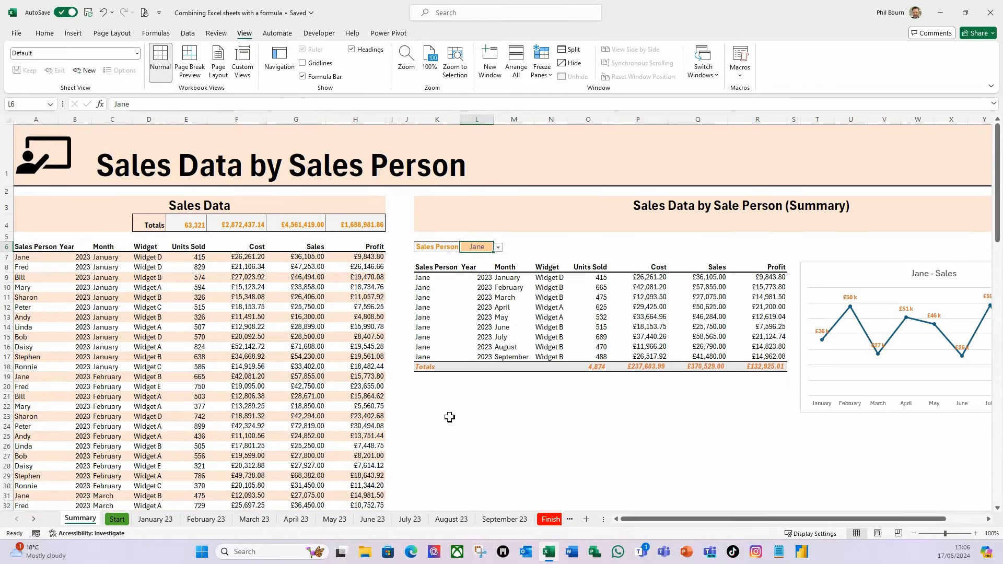
Step: Unhide the October 23 sheet and place it between the September 23 and Finish sheets
right_click(548, 519)
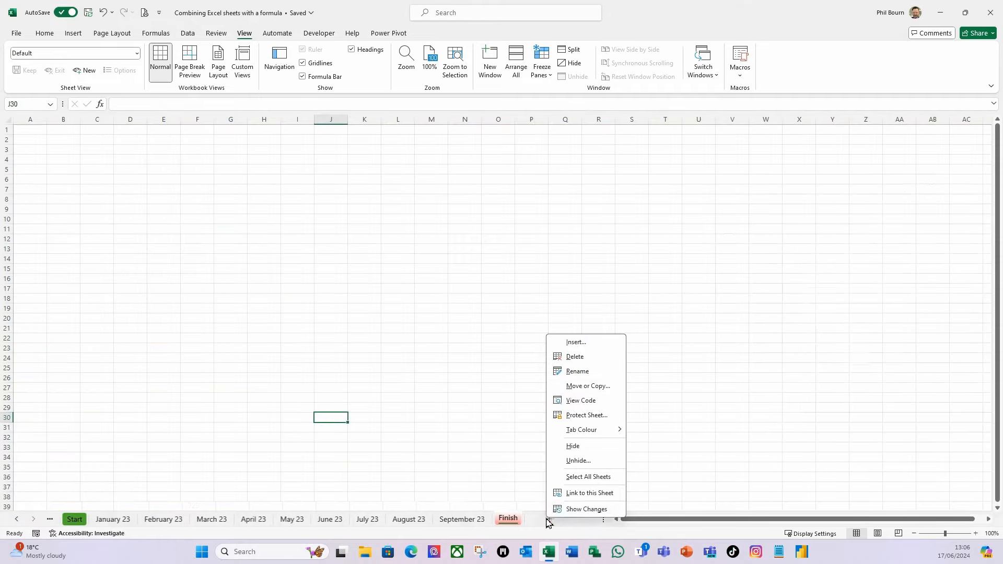
left_click(578, 461)
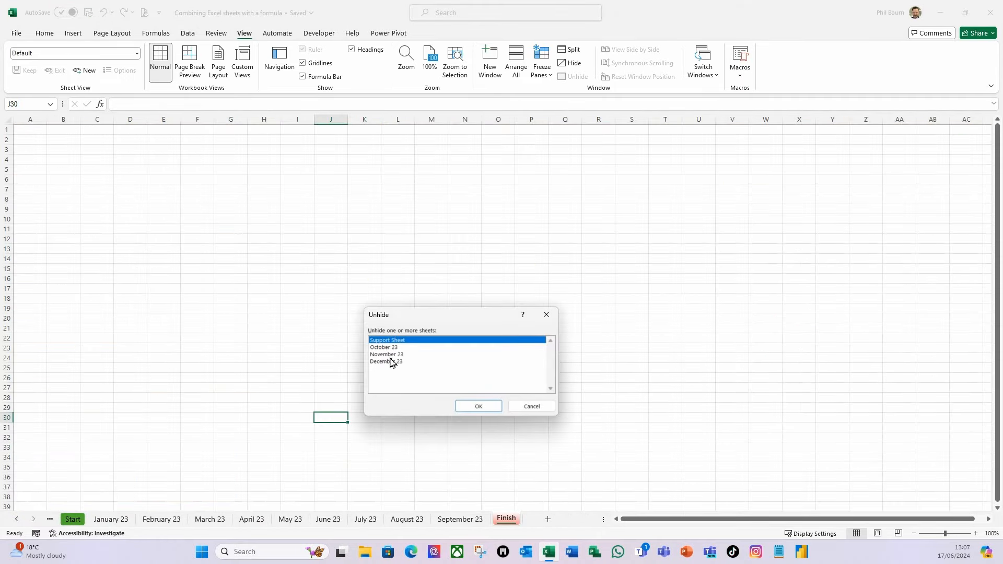
left_click(386, 347)
left_click(473, 409)
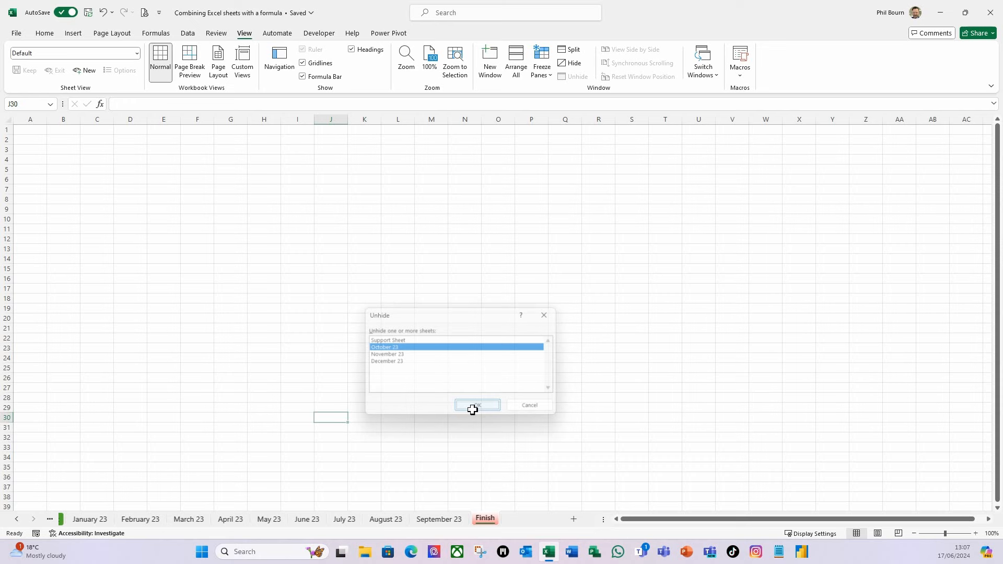
left_click_drag(506, 525, 476, 527)
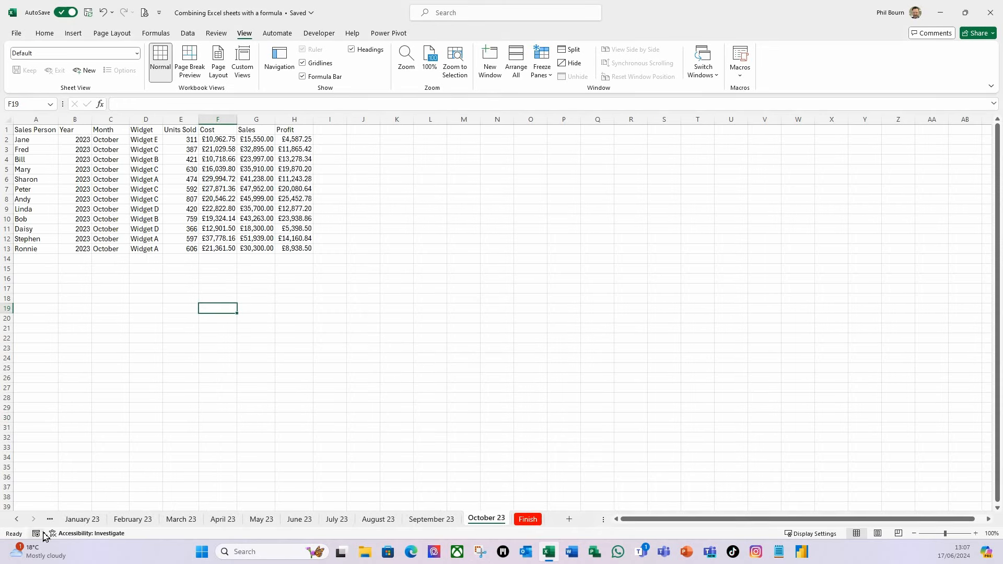
Step: On the Summary sheet, check the report and chart for October, and switch the dropdown in L6 to the ninth sales person listed
left_click(17, 519)
left_click(15, 520)
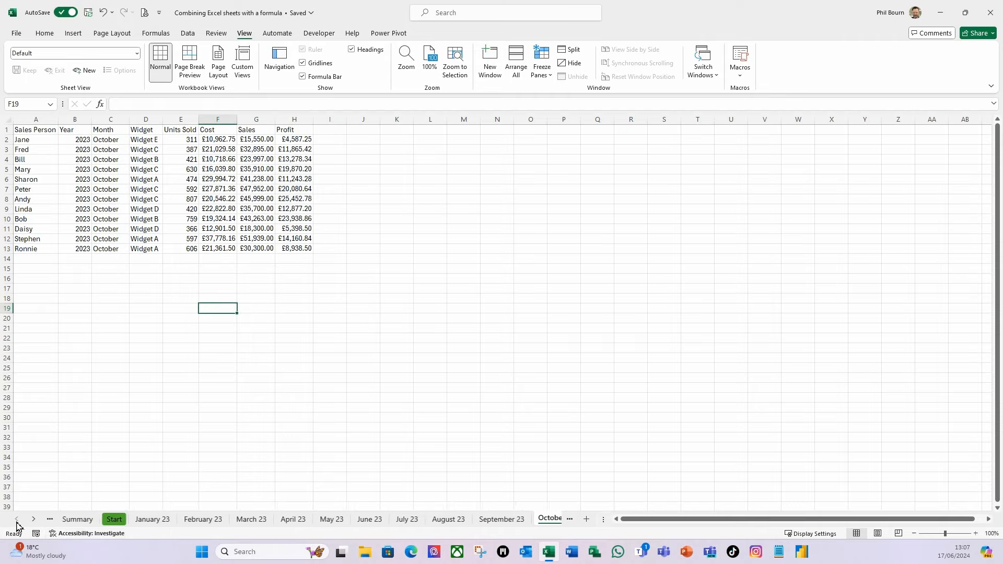
left_click(78, 519)
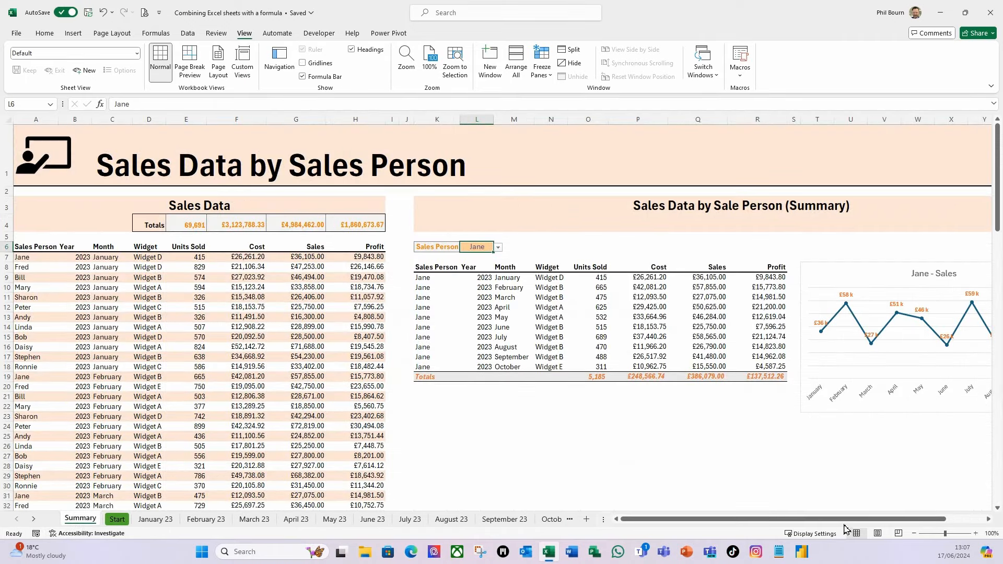
left_click_drag(851, 529, 889, 528)
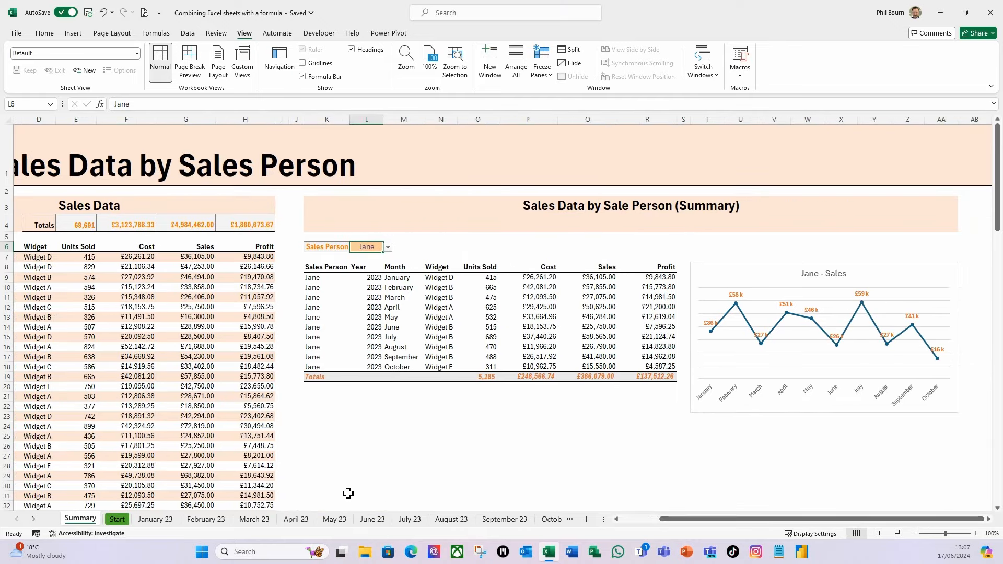
left_click(388, 247)
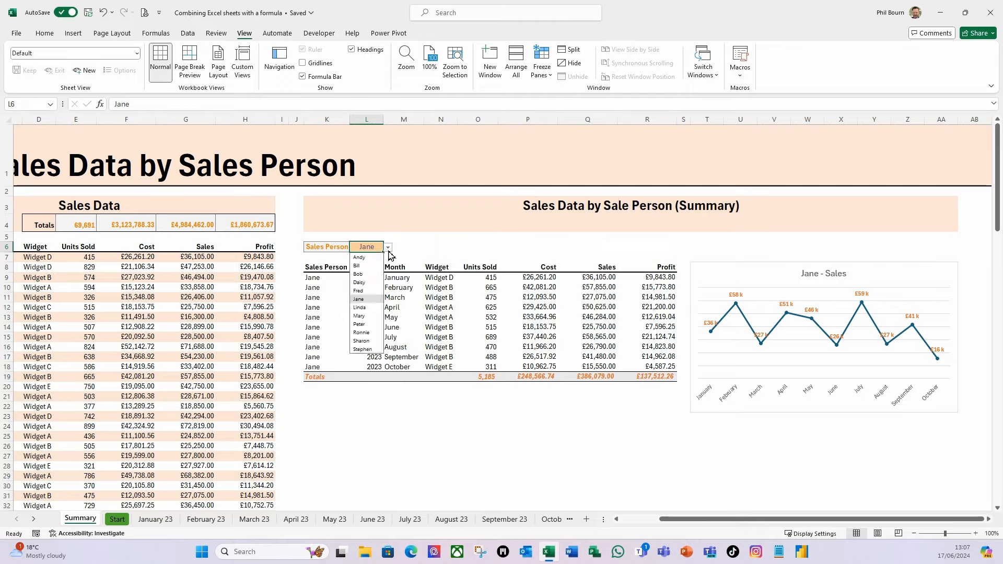
left_click(360, 324)
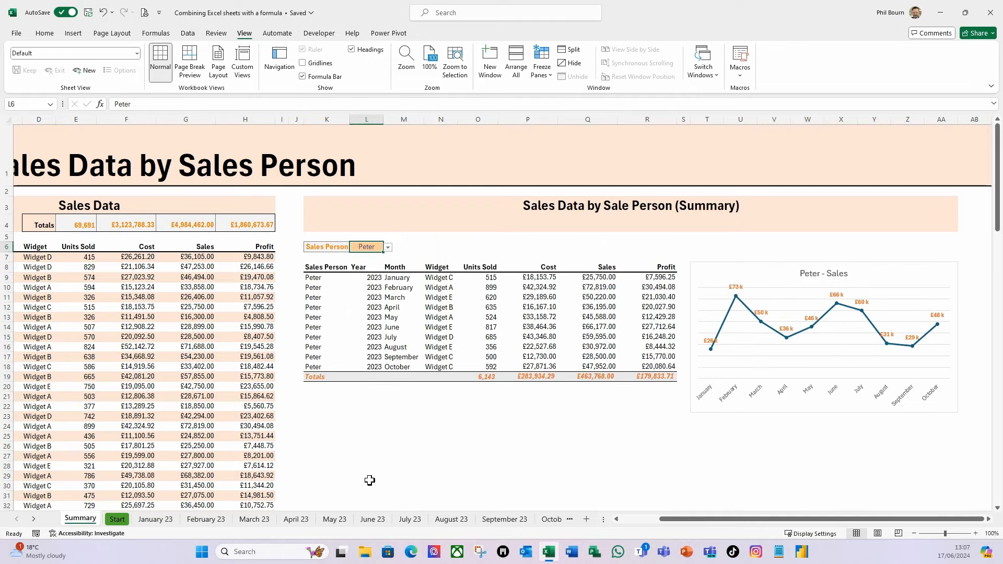
Step: Examine the Sales Data list down to its last row for the October entries and their row banding, and return to its start
left_click_drag(663, 520, 452, 520)
scroll(127, 327, "down", 14)
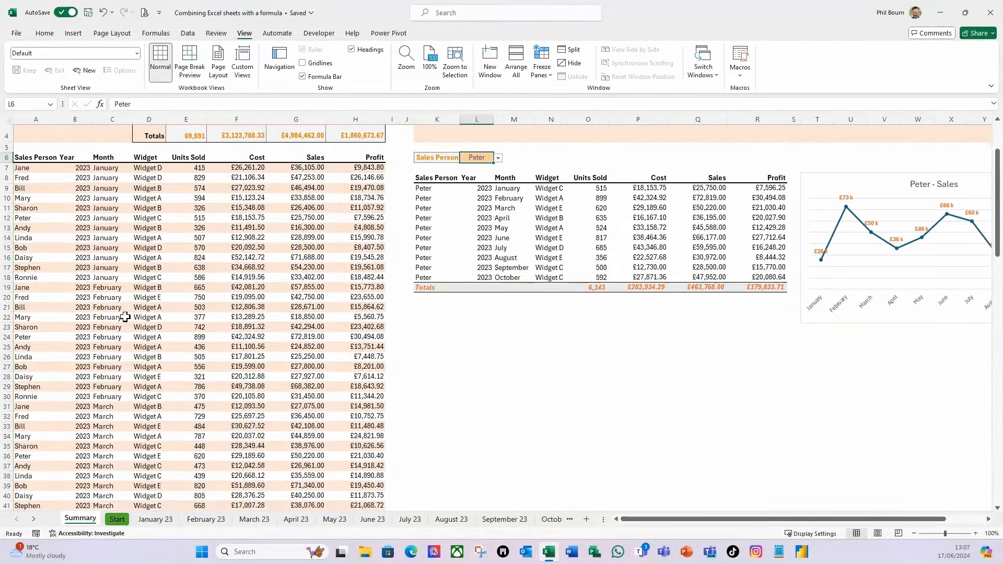
scroll(127, 327, "down", 12)
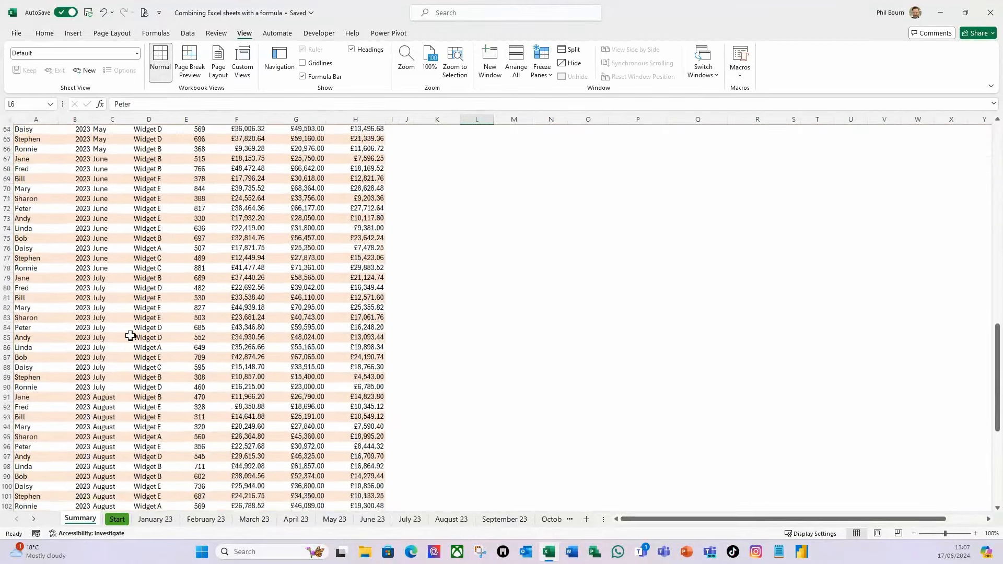
scroll(135, 351, "down", 6)
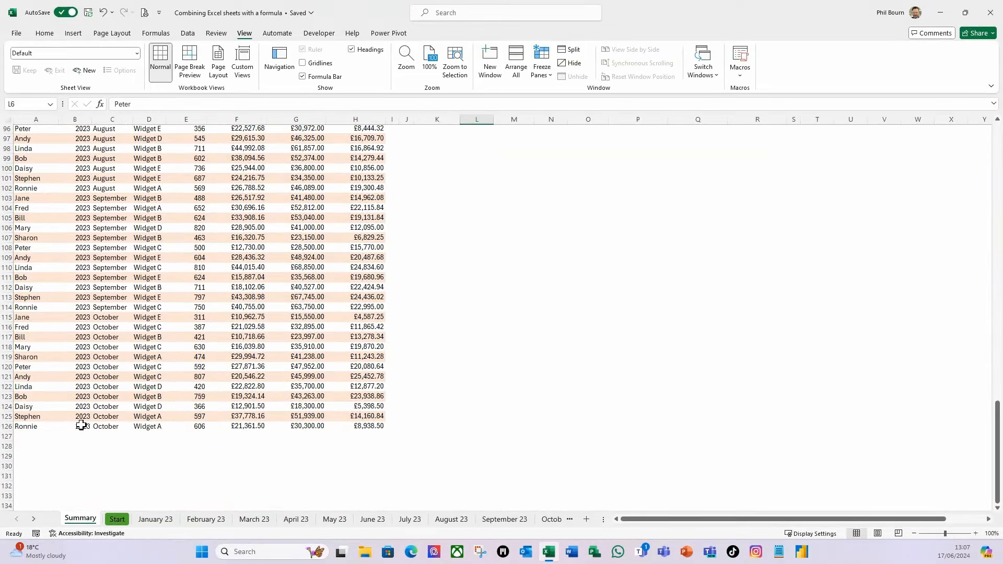
scroll(81, 426, "up", 16)
scroll(100, 404, "up", 11)
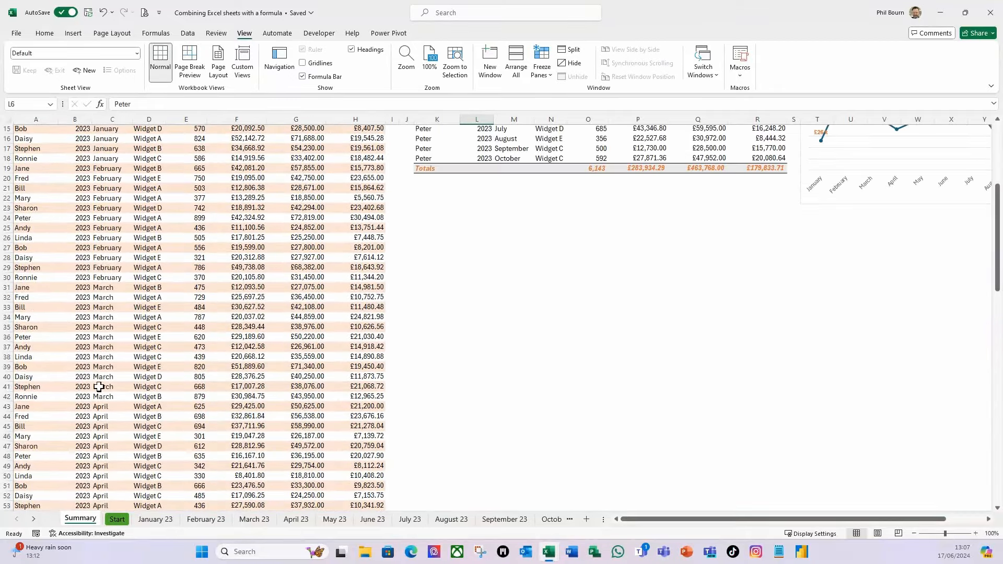
scroll(99, 386, "up", 5)
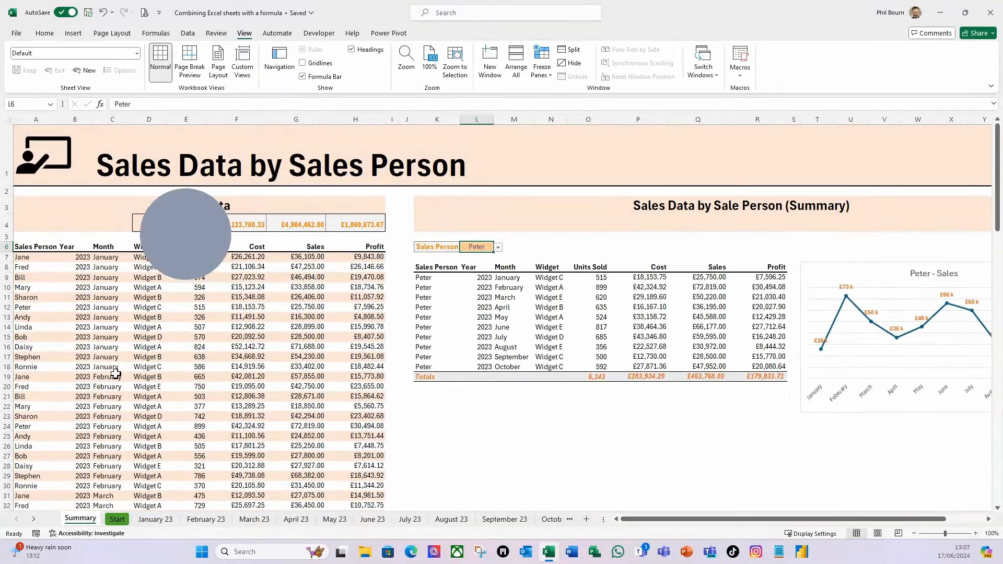